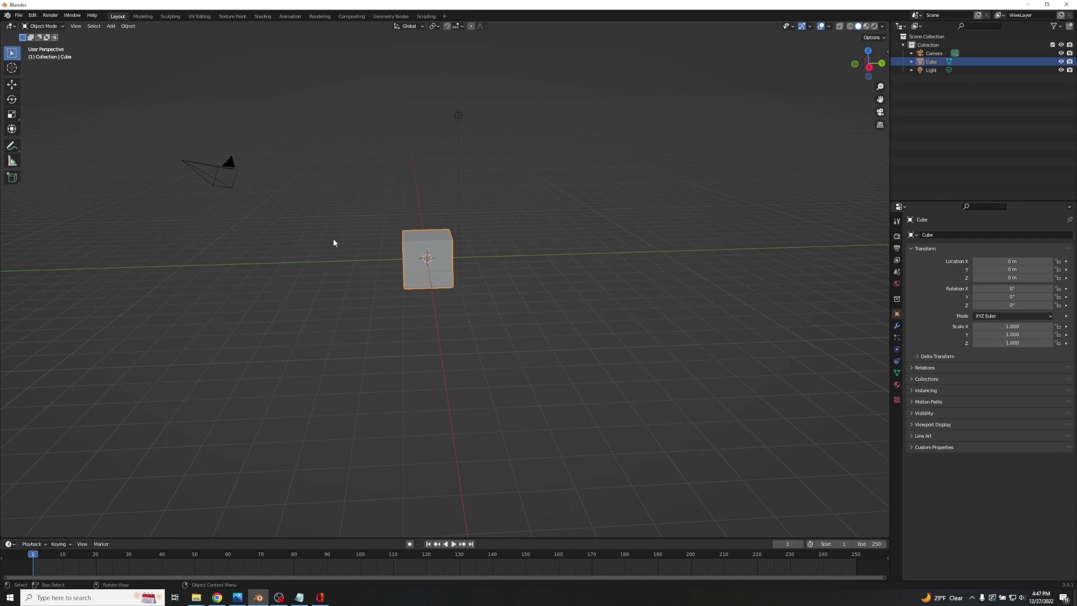
Delete the default camera, cube and light, and add a mesh cylinder with 85 vertices.
drag(192, 93, 550, 338)
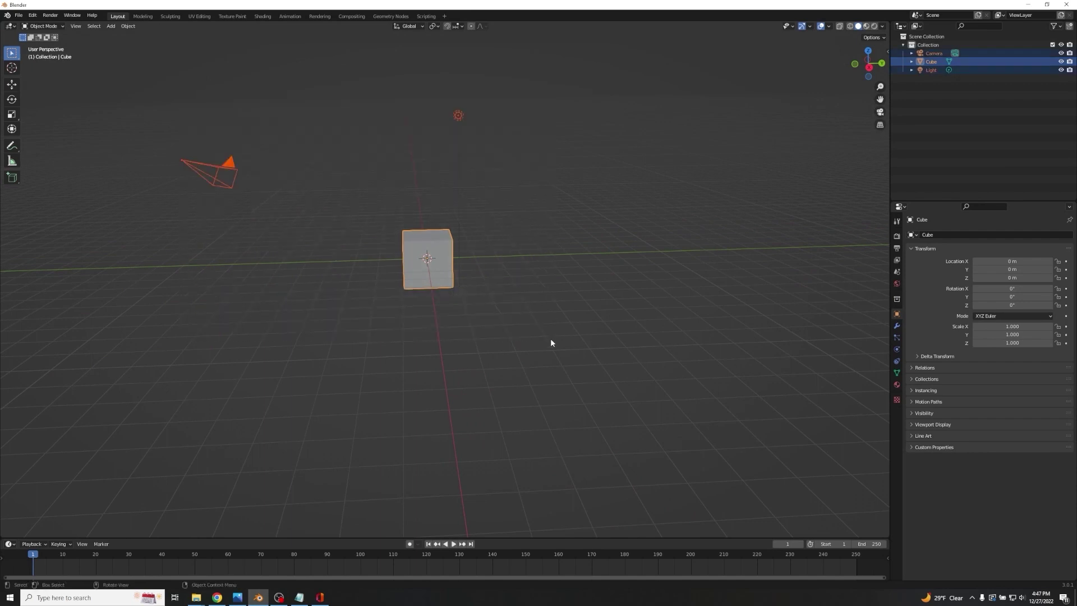
key(Delete)
key(shift+a)
mouse_move(442, 262)
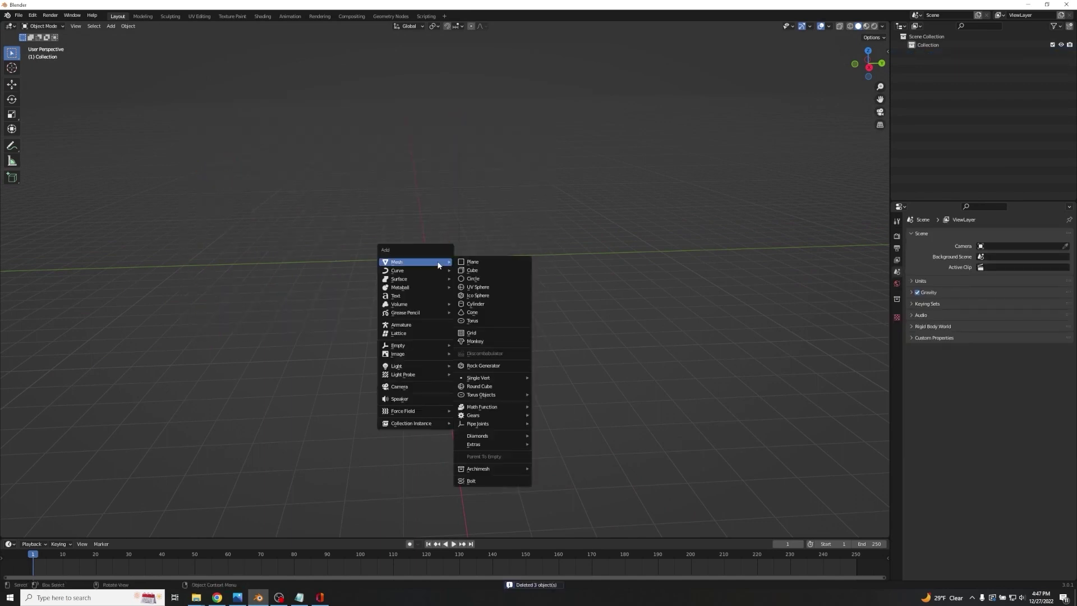
click(474, 305)
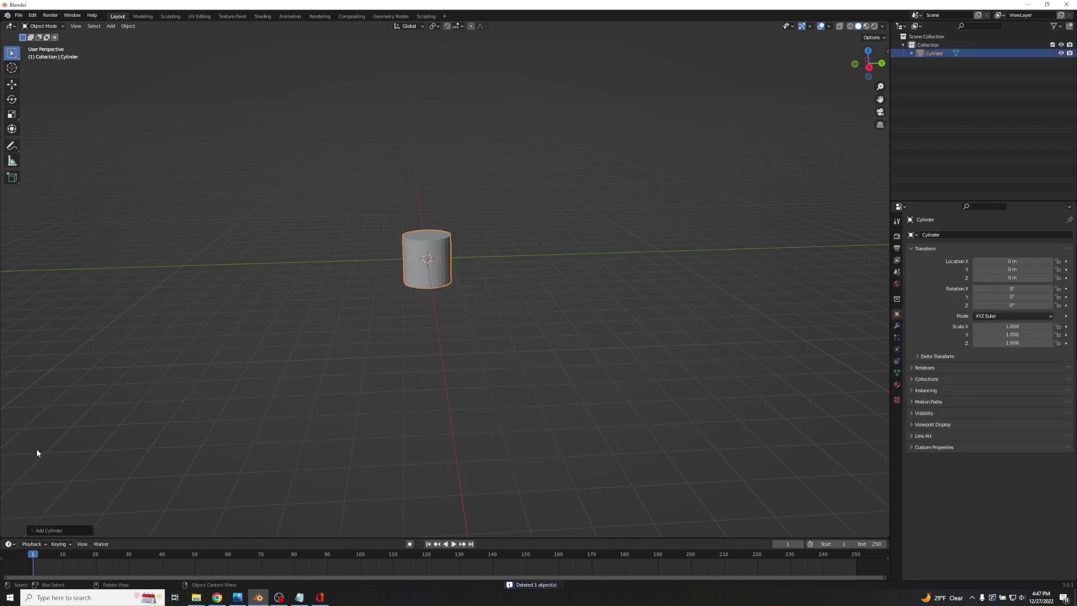
click(31, 530)
click(107, 429)
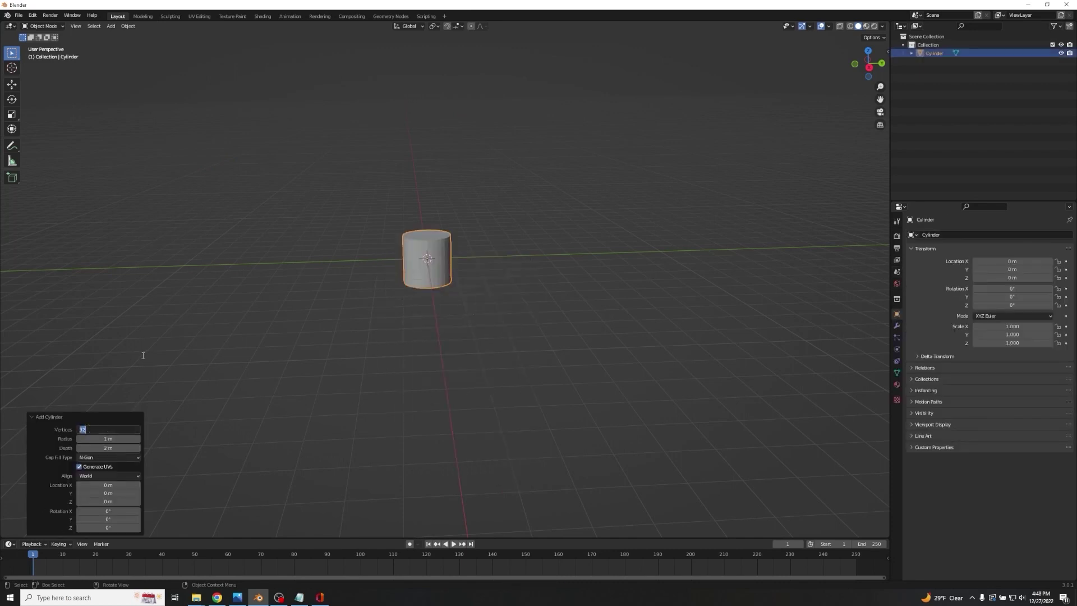
text(85)
key(Return)
Rotate the cylinder 90° about the X axis so it lies horizontally.
key(r)
key(x)
key(9)
key(0)
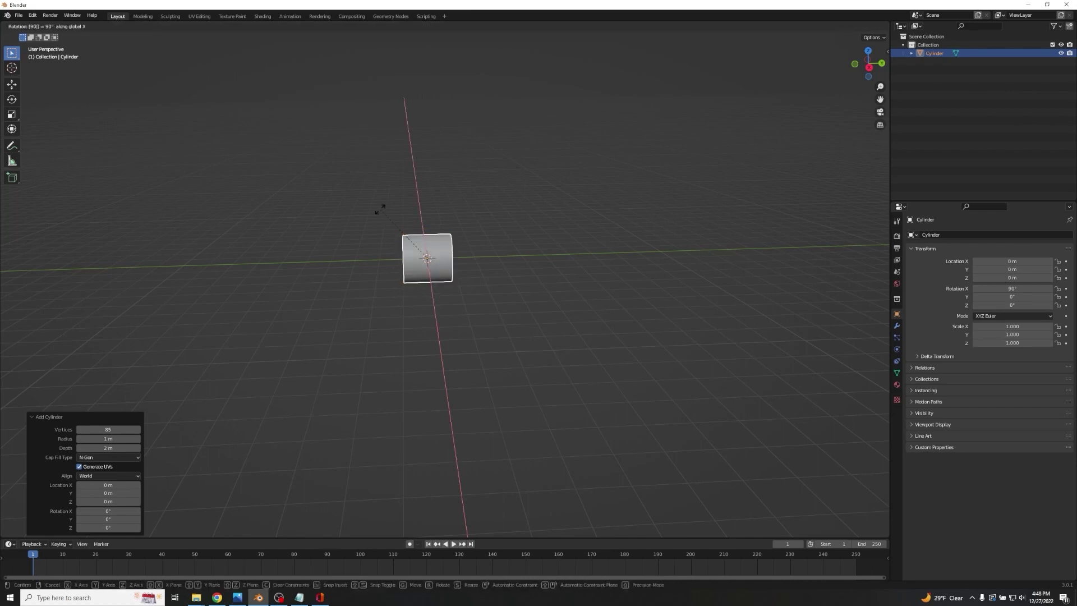
key(Return)
Scale the cylinder down to about 0.49 and stretch it along global Y into a long log, with local Z scale about 10.57.
key(s)
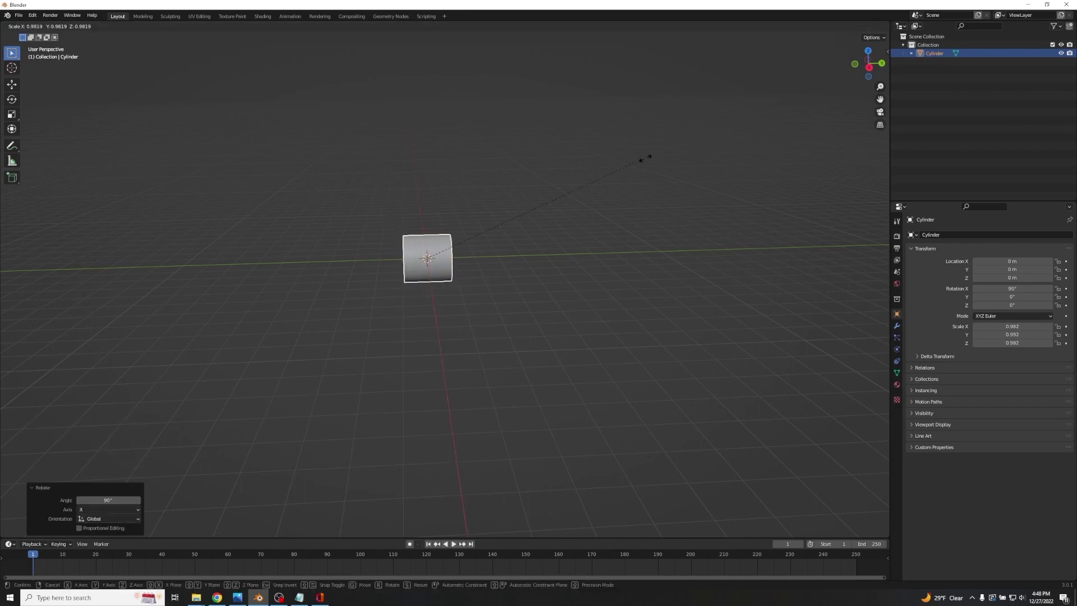
click(535, 200)
key(s)
key(y)
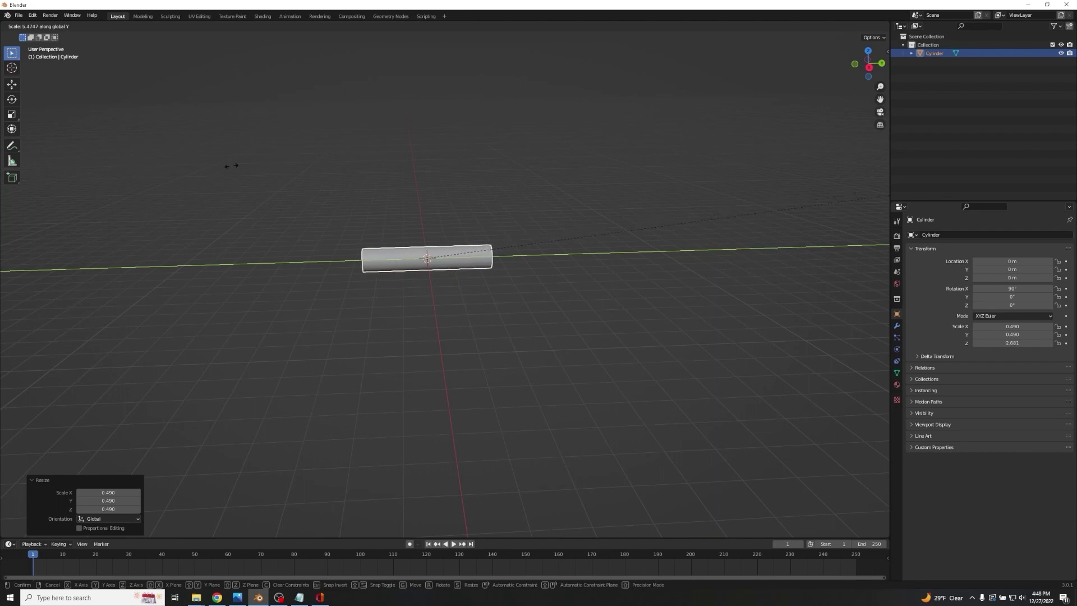
click(640, 159)
middle_drag(640, 159, 601, 195)
scroll(601, 194, down, 3)
key(s)
key(y)
click(666, 191)
key(s)
click(665, 184)
middle_drag(665, 184, 486, 163)
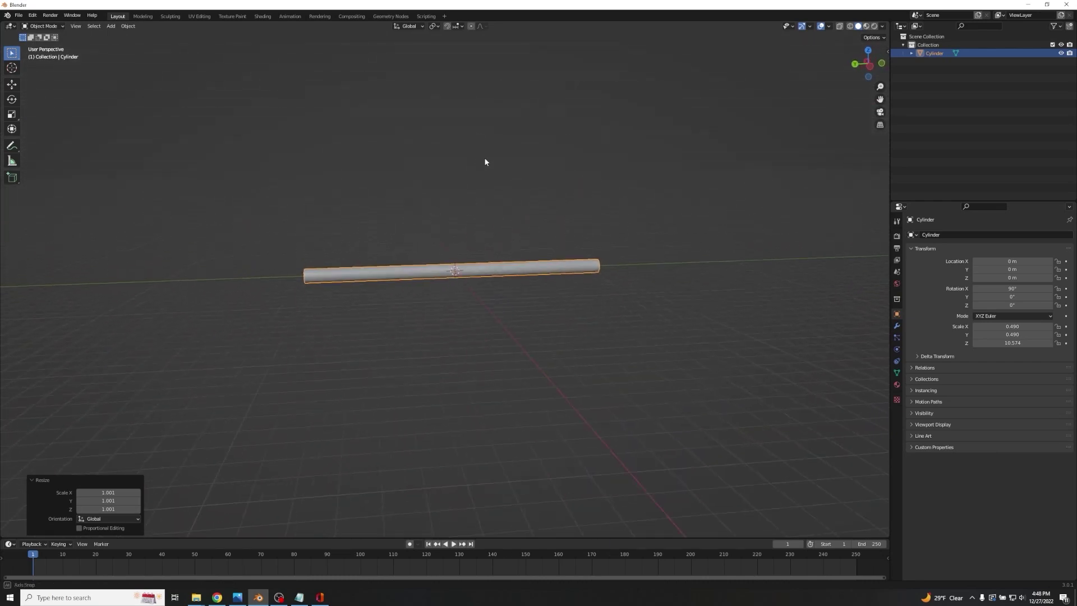
Add an Array modifier to the log and set its relative offset X factor to 0.
click(897, 326)
click(921, 235)
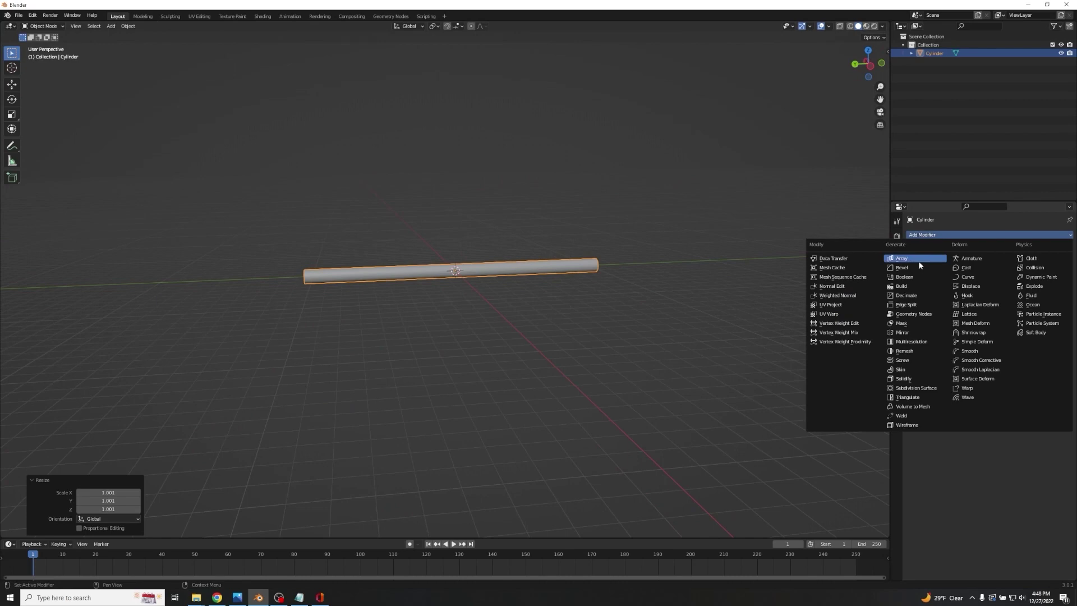
click(916, 258)
click(1010, 297)
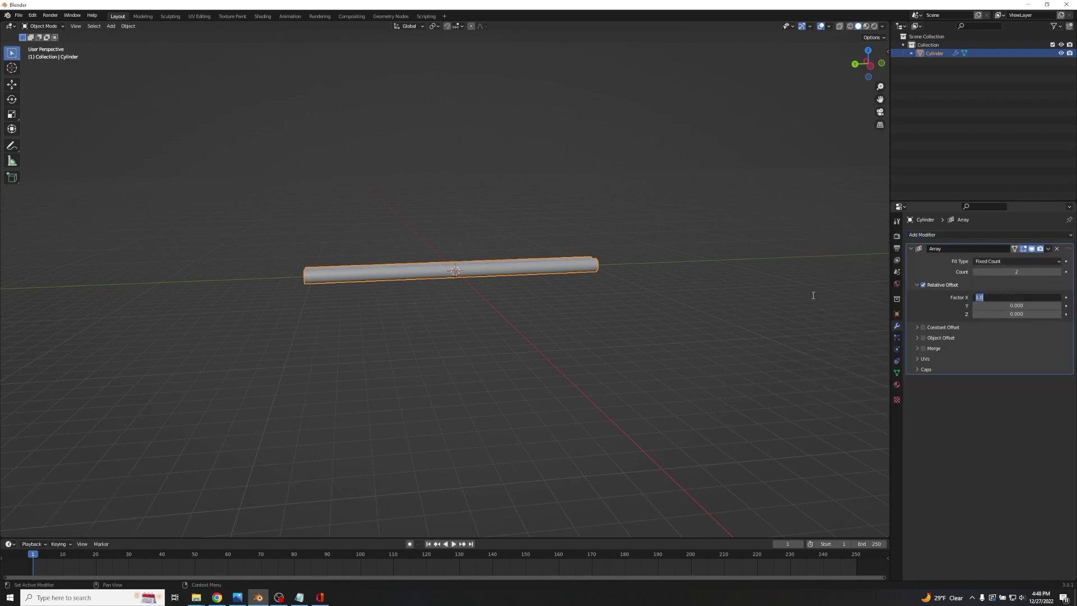
text(0)
key(Return)
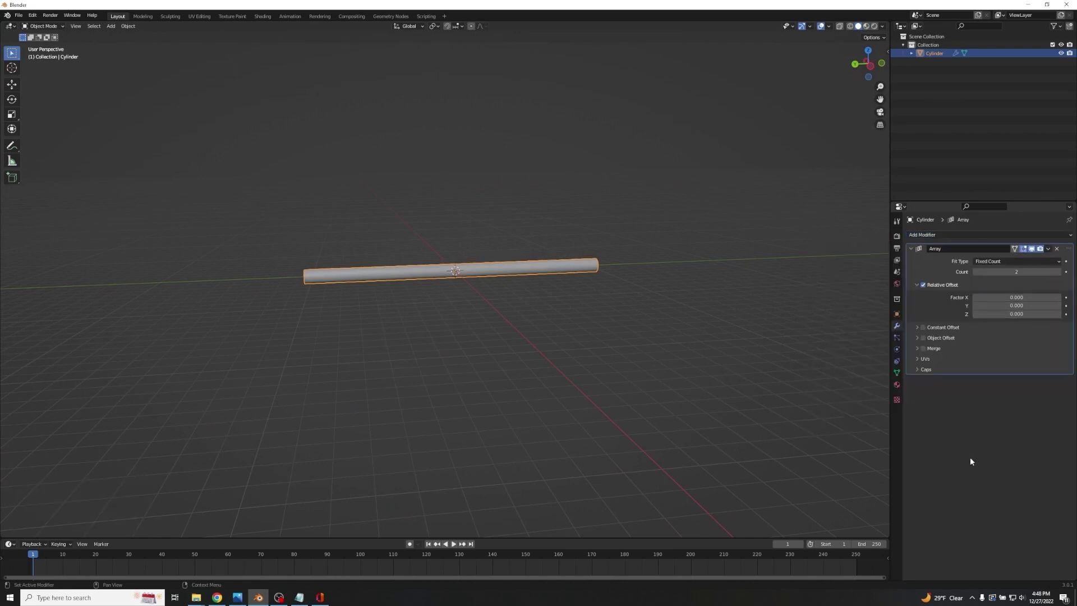
Stack the logs into a wall by setting the array's relative offset Y factor to 1.03 and count to 10.
click(1001, 306)
text(1.03)
key(Return)
middle_drag(701, 292, 541, 288)
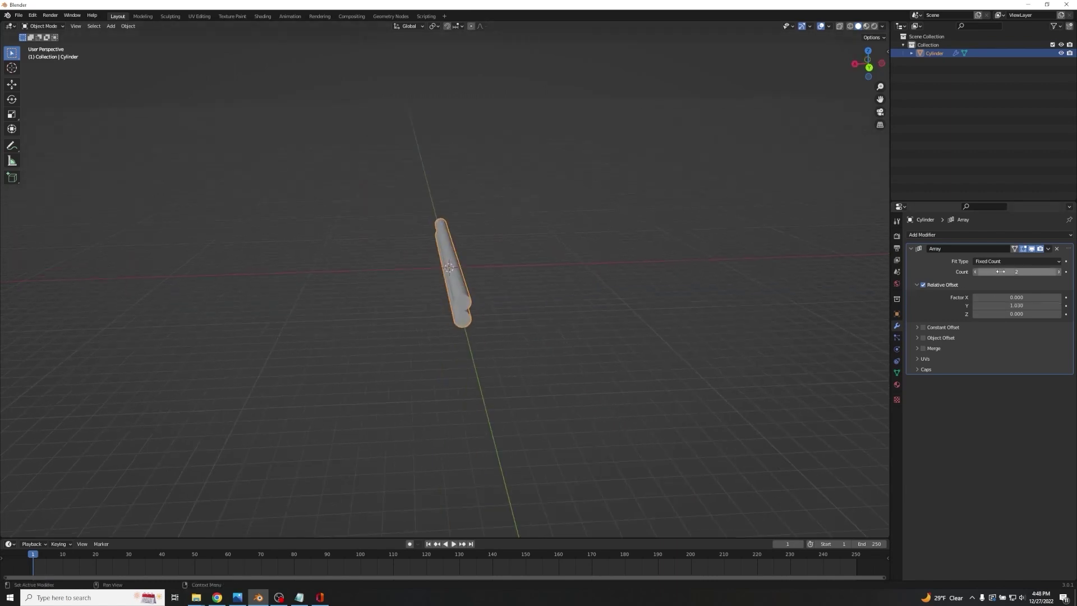
click(1000, 272)
key(Return)
Duplicate the log wall about 22 m in the negative X direction to form the opposite wall.
middle_drag(673, 219, 543, 163)
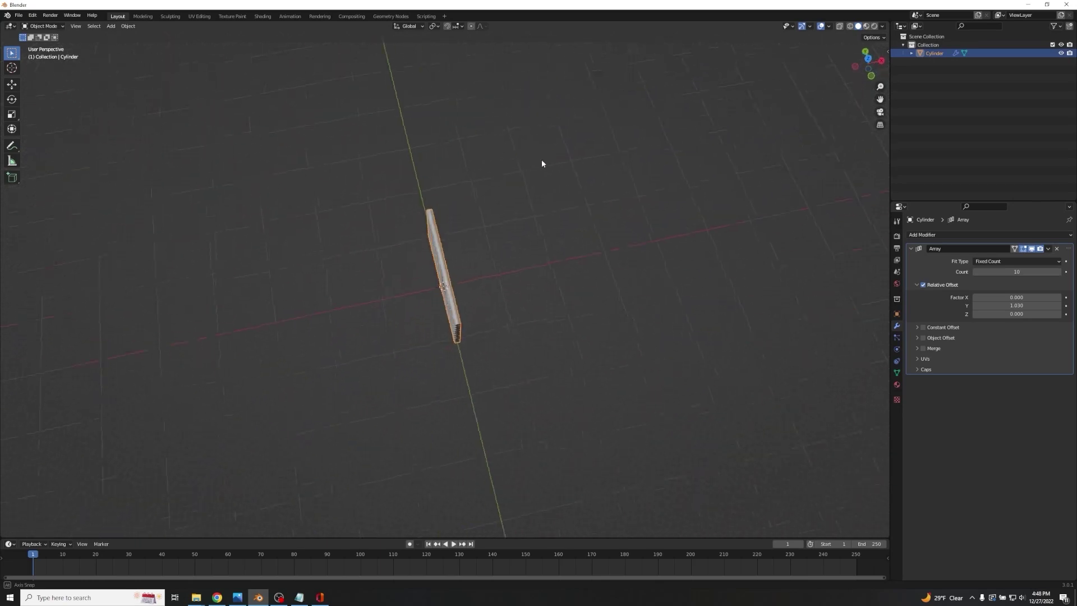
key(shift+d)
key(x)
click(469, 206)
Duplicate the opposite wall along X to between the two walls and rotate the copy 90° about Z.
key(shift+d)
key(x)
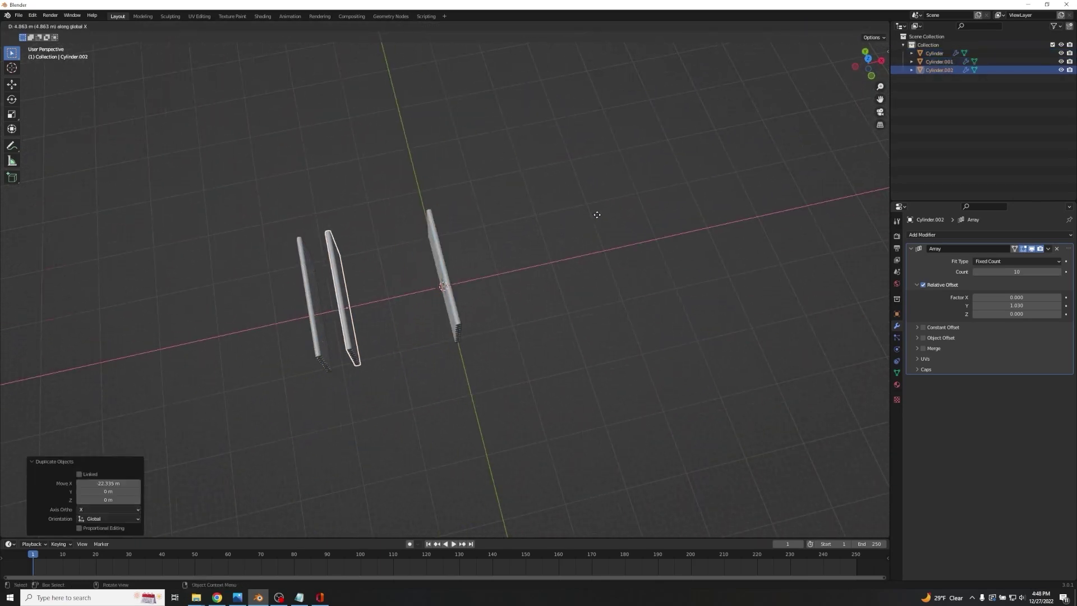
click(626, 214)
text(rz90)
key(Return)
Move the rotated wall along Y to the ends of the two parallel walls.
shift+middle_drag(546, 235, 597, 205)
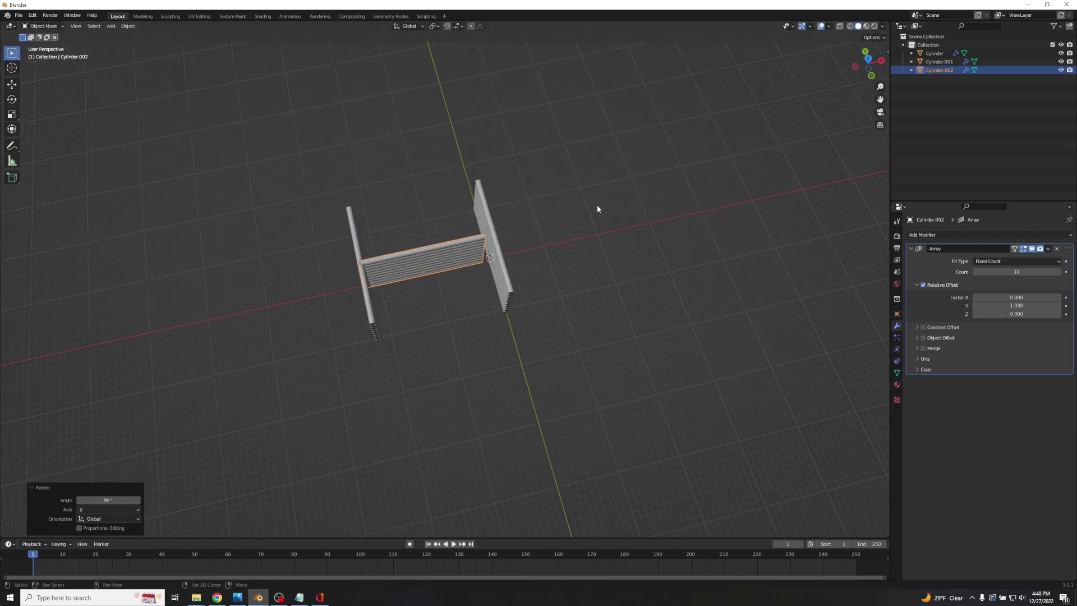
scroll(597, 205, up, 3)
shift+middle_drag(592, 147, 622, 248)
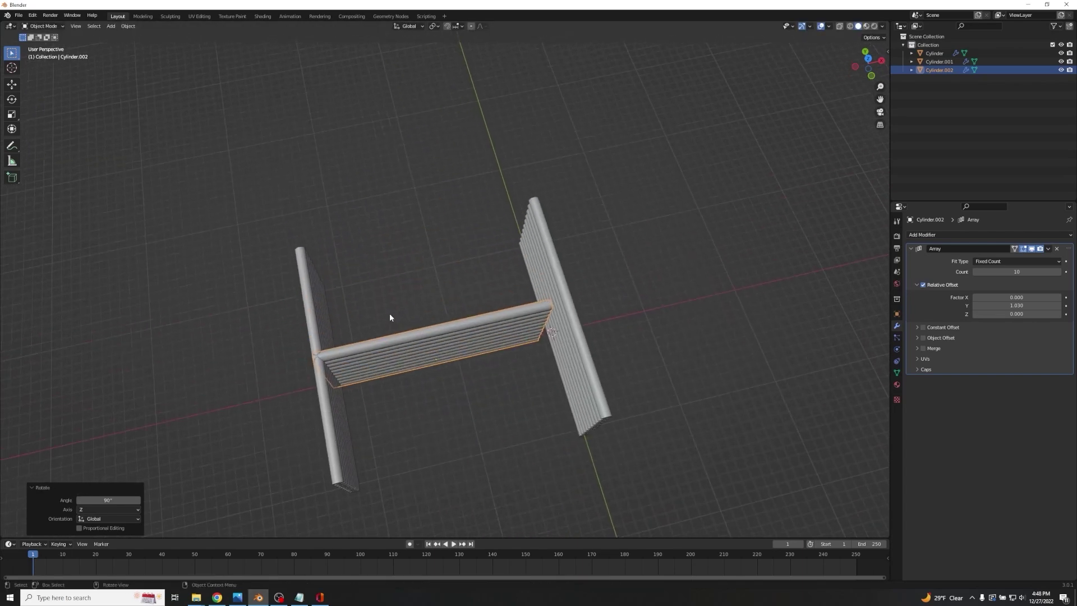
key(g)
key(x)
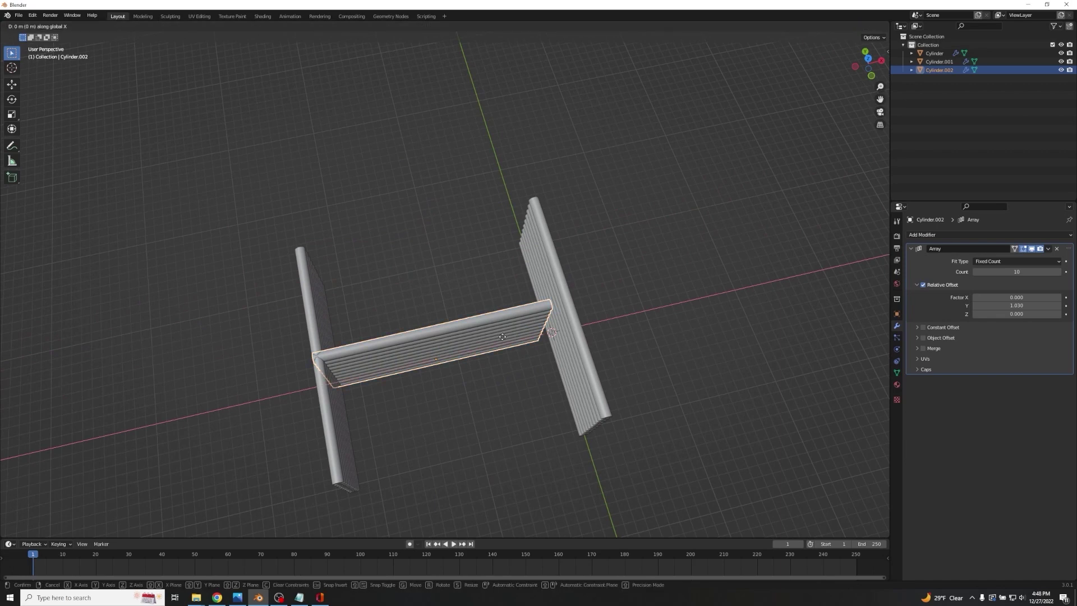
key(y)
click(476, 256)
Move the duplicated parallel wall about 0.84 m along X so its logs cross the side wall near the corner.
middle_drag(476, 256, 517, 365)
click(512, 430)
key(g)
key(x)
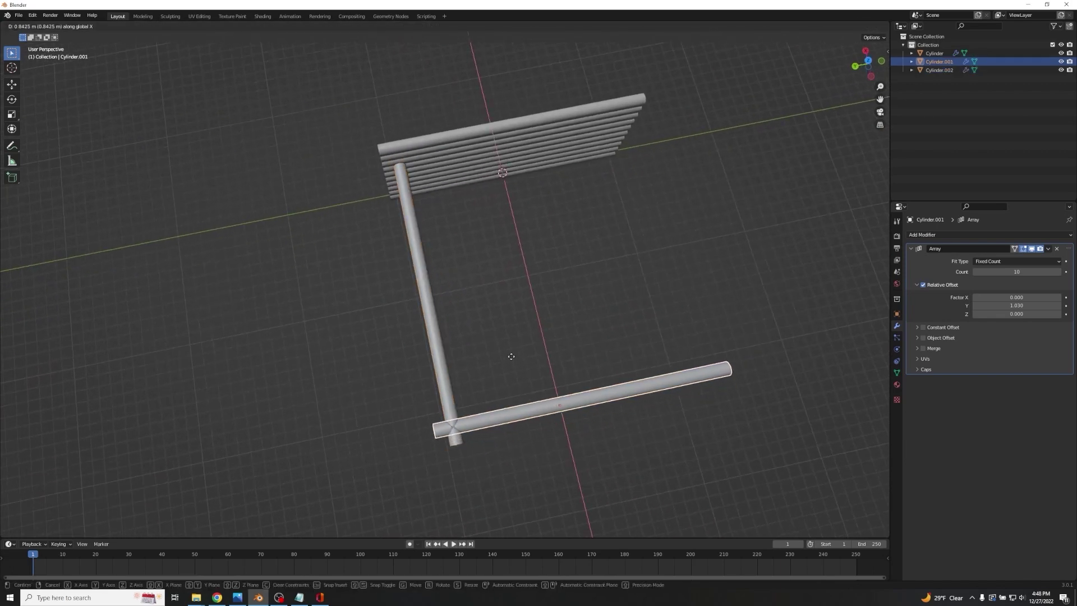
click(511, 357)
Fine-tune the side wall's position along Y so its log ends cross the parallel walls at the corner.
scroll(496, 342, up, 5)
middle_drag(465, 312, 524, 206)
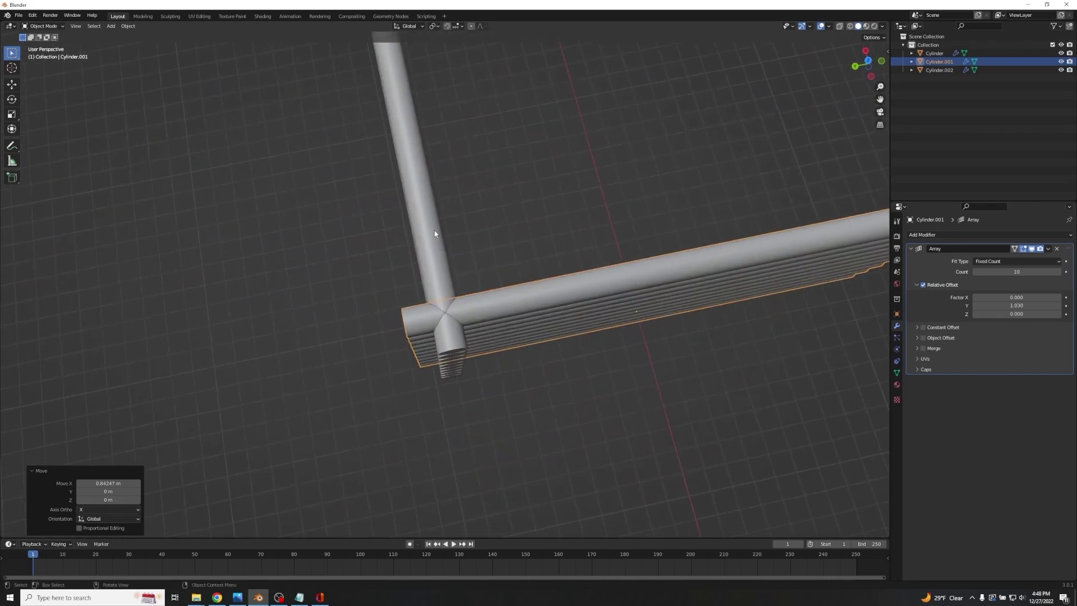
click(435, 234)
key(g)
key(y)
click(552, 211)
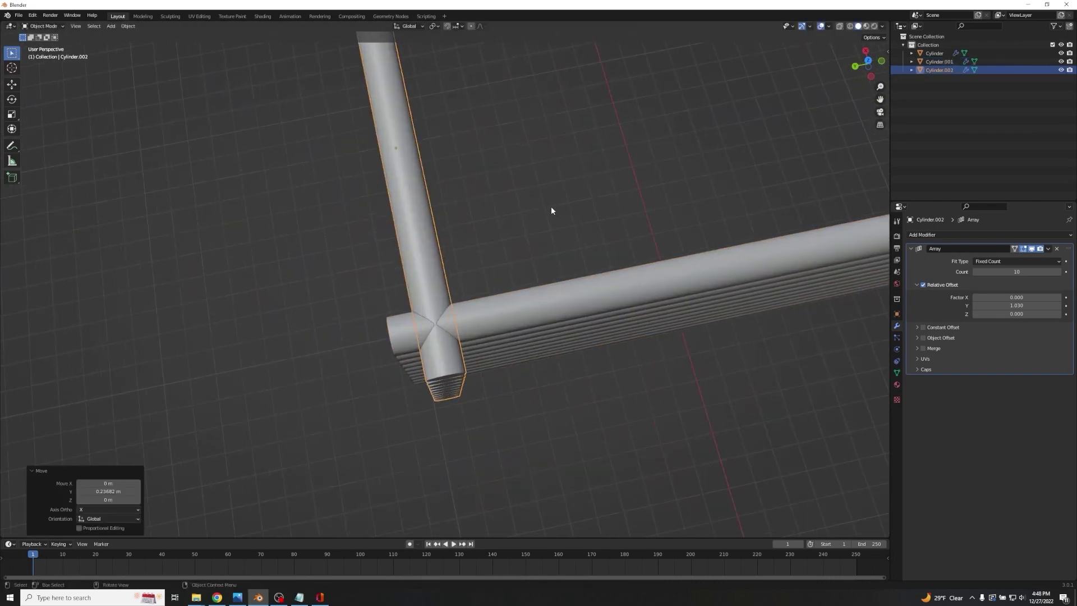
middle_drag(552, 211, 443, 236)
key(g)
key(y)
click(537, 224)
mouse_move(536, 223)
middle_down()
mouse_move(555, 234)
mouse_move(572, 218)
mouse_move(551, 162)
mouse_move(505, 108)
mouse_move(483, 159)
mouse_move(484, 261)
mouse_move(555, 234)
middle_up()
Adjust the original wall along X so it crosses the side wall at the other corner.
click(484, 261)
drag(359, 292, 380, 251)
click(379, 251)
scroll(379, 252, down, 4)
middle_drag(380, 251, 546, 340)
scroll(536, 193, up, 5)
click(372, 327)
key(g)
key(x)
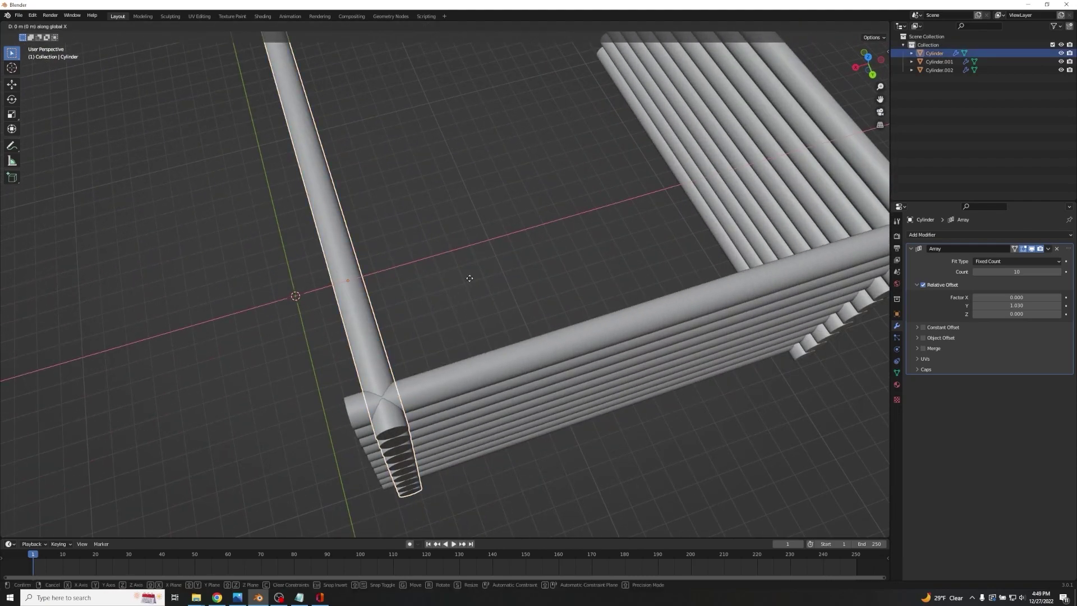
click(470, 279)
middle_drag(471, 279, 396, 288)
Duplicate the side wall along Y to the open side, closing the four-walled log enclosure.
click(342, 349)
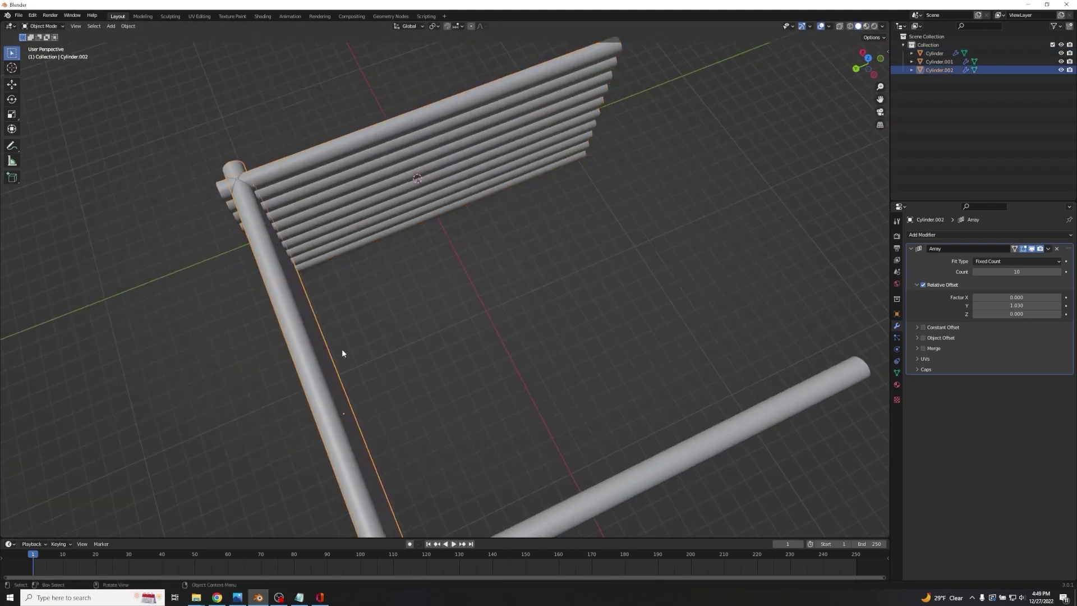
middle_drag(342, 352, 525, 286)
key(shift+d)
key(y)
click(596, 293)
click(596, 292)
middle_drag(596, 292, 541, 299)
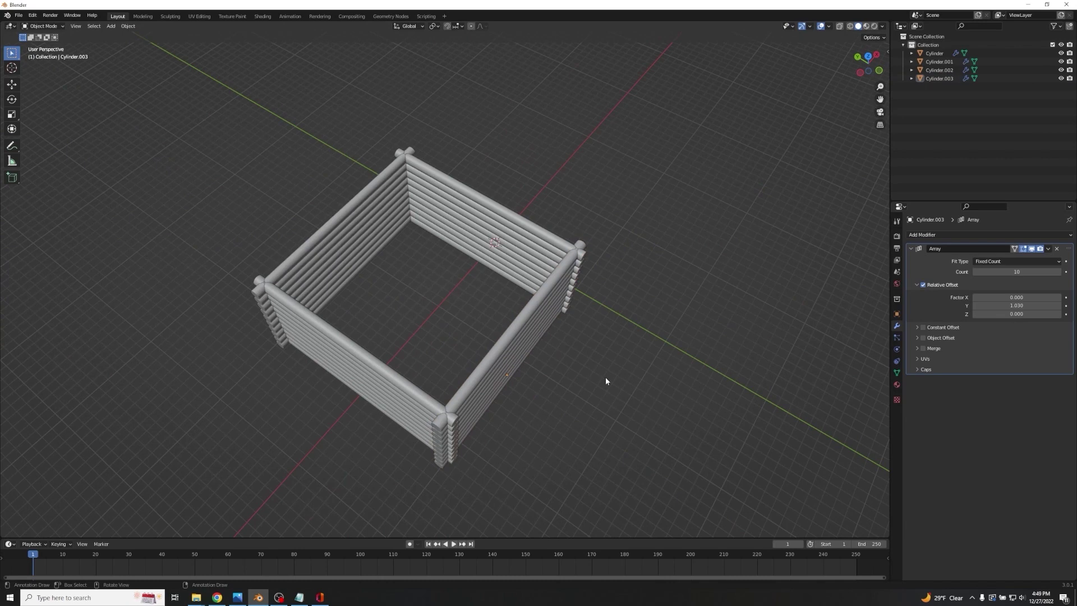
Apply the Array modifiers on all four log walls.
click(455, 221)
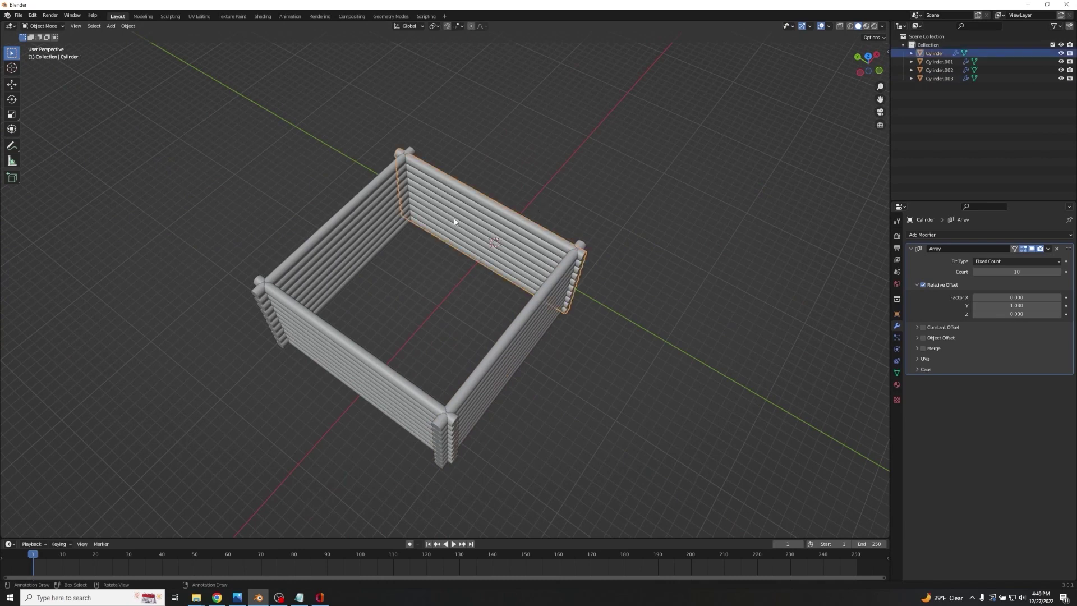
key(ctrl+a)
click(350, 254)
key(ctrl+a)
click(376, 387)
key(ctrl+a)
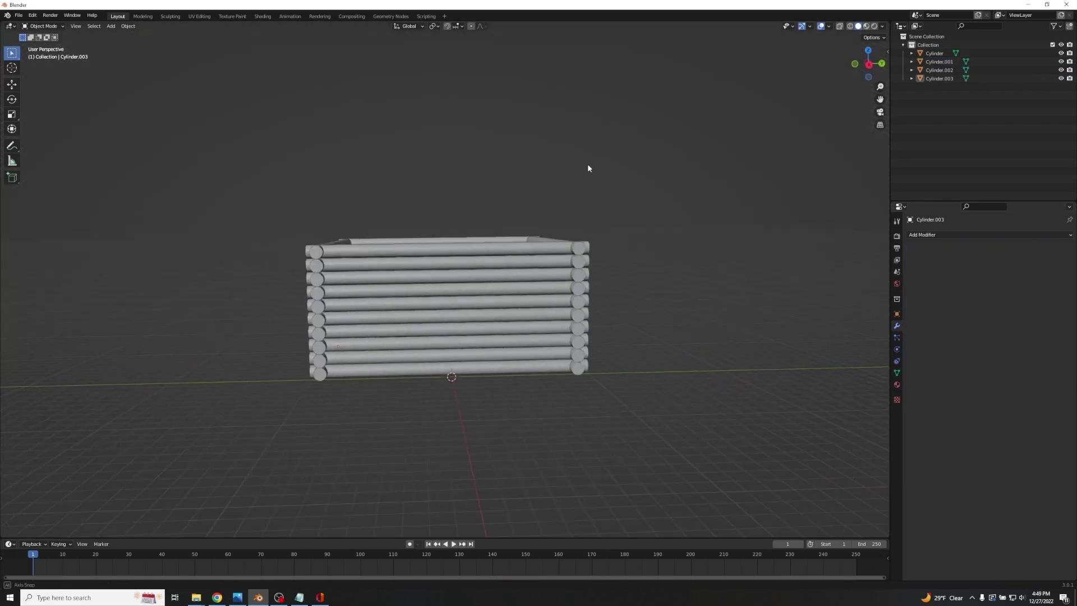
Add a mesh cube and move it about 11.8 m in negative X to the middle of the enclosure.
middle_drag(589, 167, 584, 166)
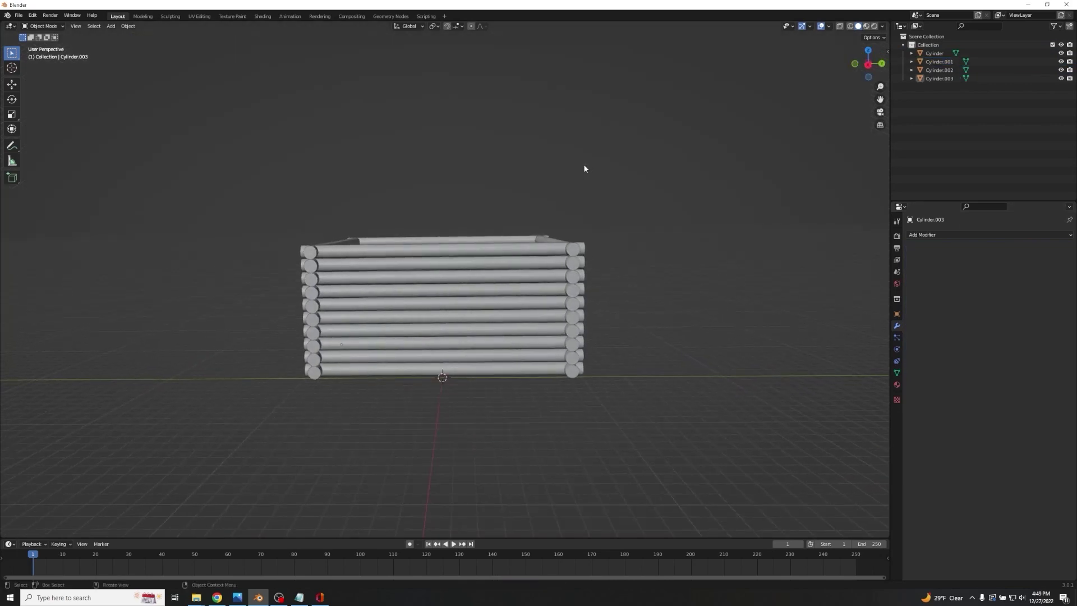
key(shift+a)
mouse_move(478, 195)
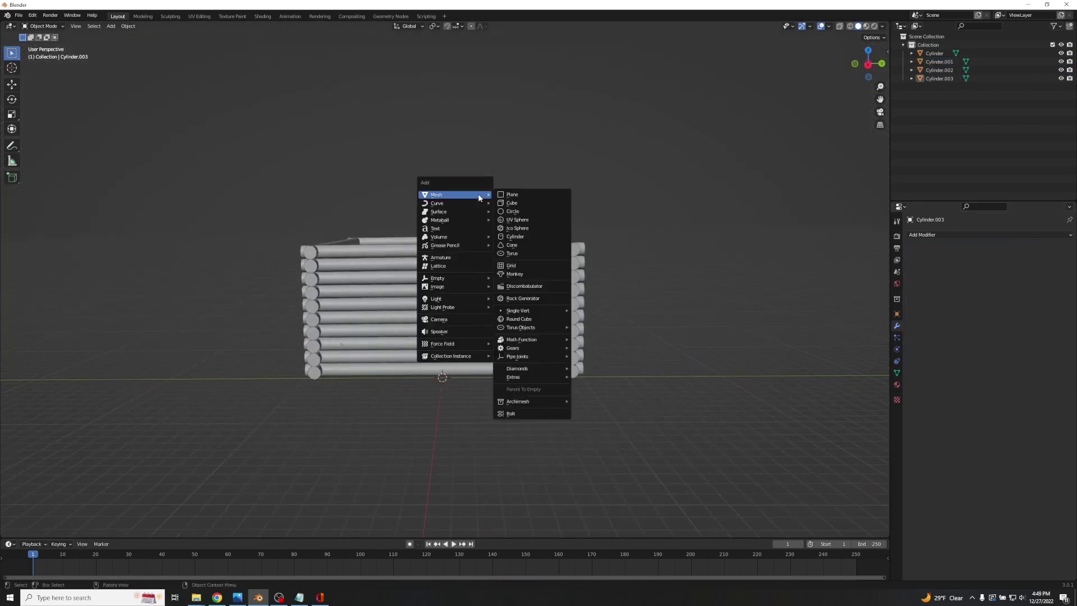
click(534, 208)
middle_drag(539, 208, 485, 244)
key(g)
key(x)
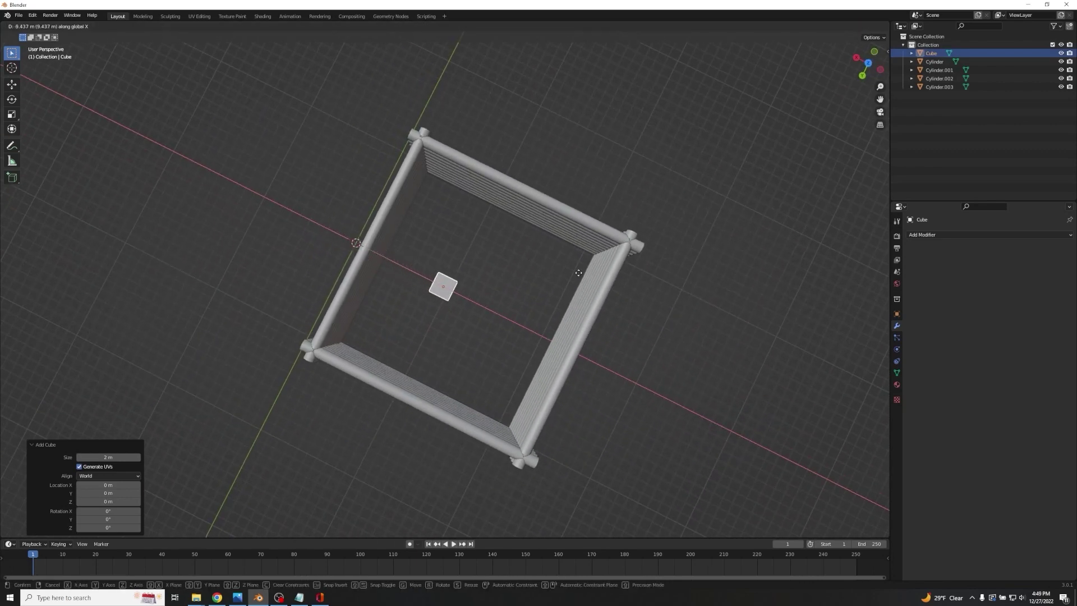
click(603, 281)
Raise the cube about 11.4 m along Z, above the tops of the walls.
middle_drag(603, 281, 690, 258)
key(g)
key(z)
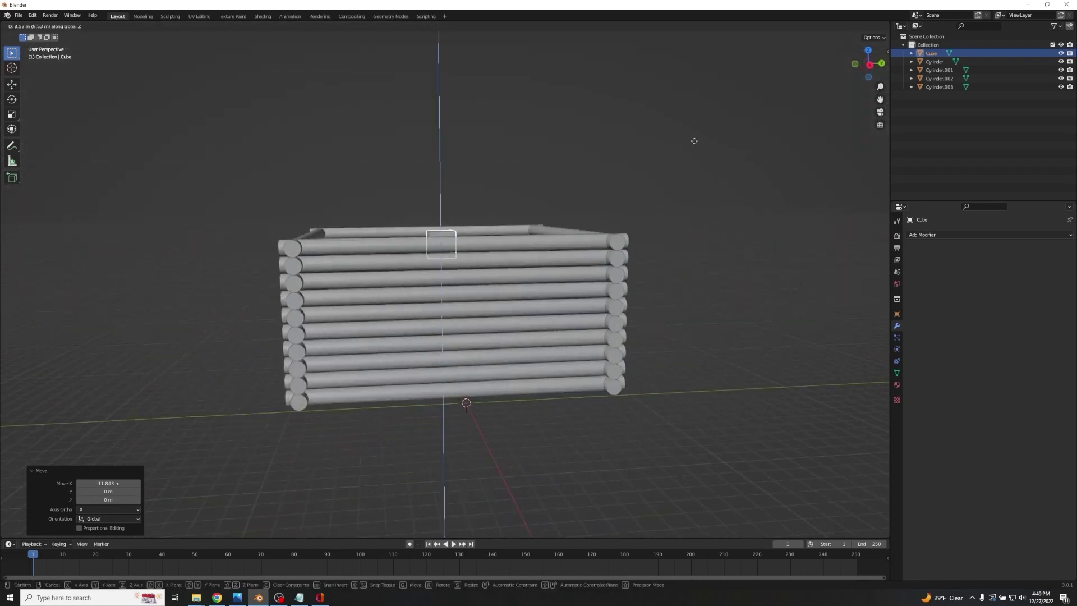
click(690, 107)
Flatten the cube into a thin slab by scaling it along Z to about 0.137.
middle_drag(689, 105, 668, 156)
key(s)
key(z)
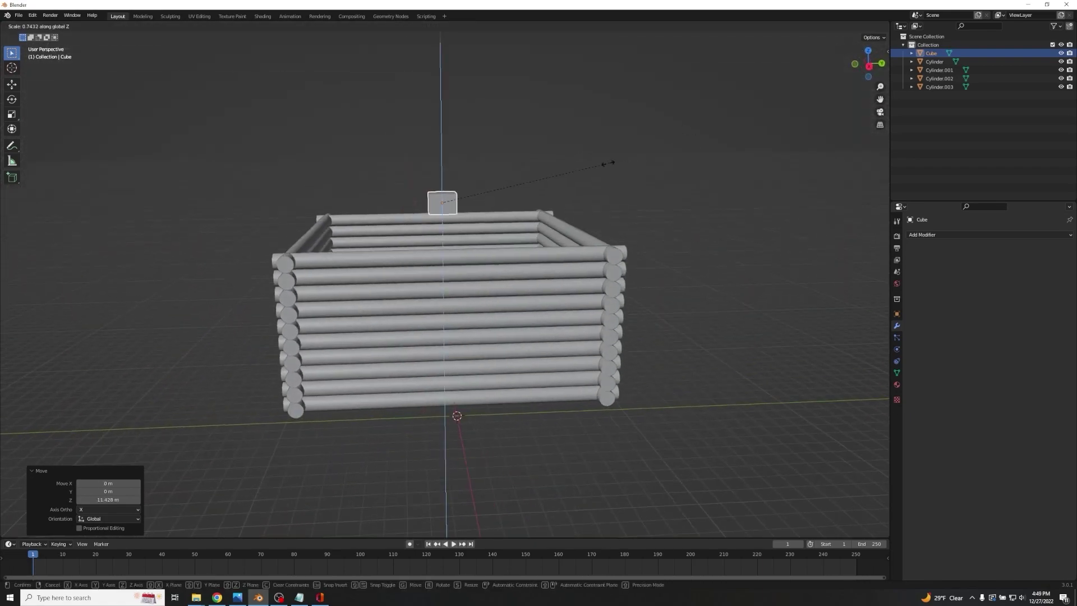
click(567, 161)
middle_drag(567, 161, 561, 199)
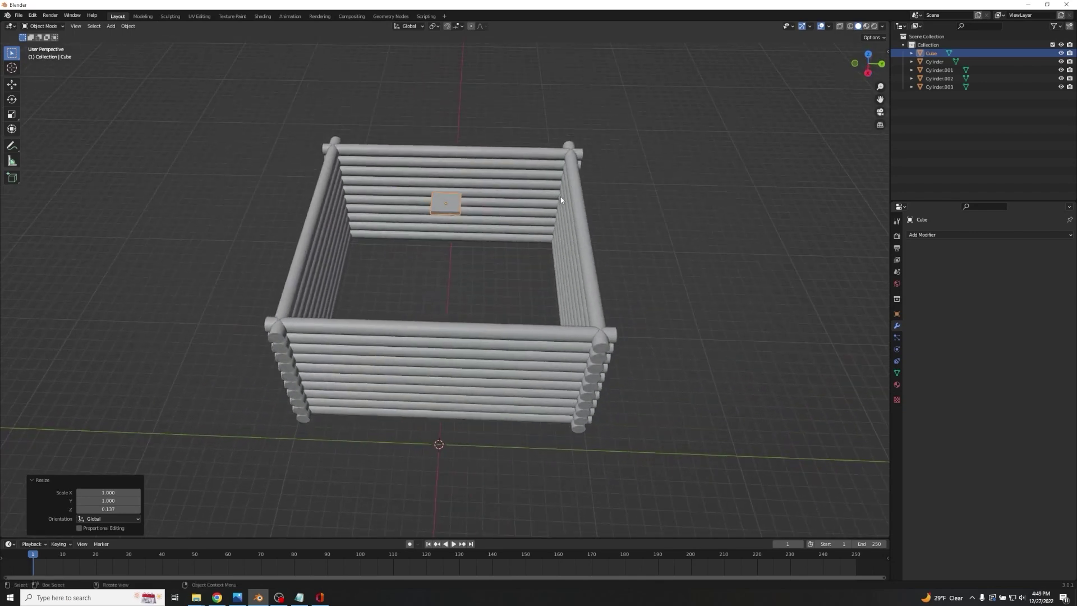
Scale the slab up uniformly until it nearly covers the log enclosure.
middle_drag(630, 200, 629, 157)
key(s)
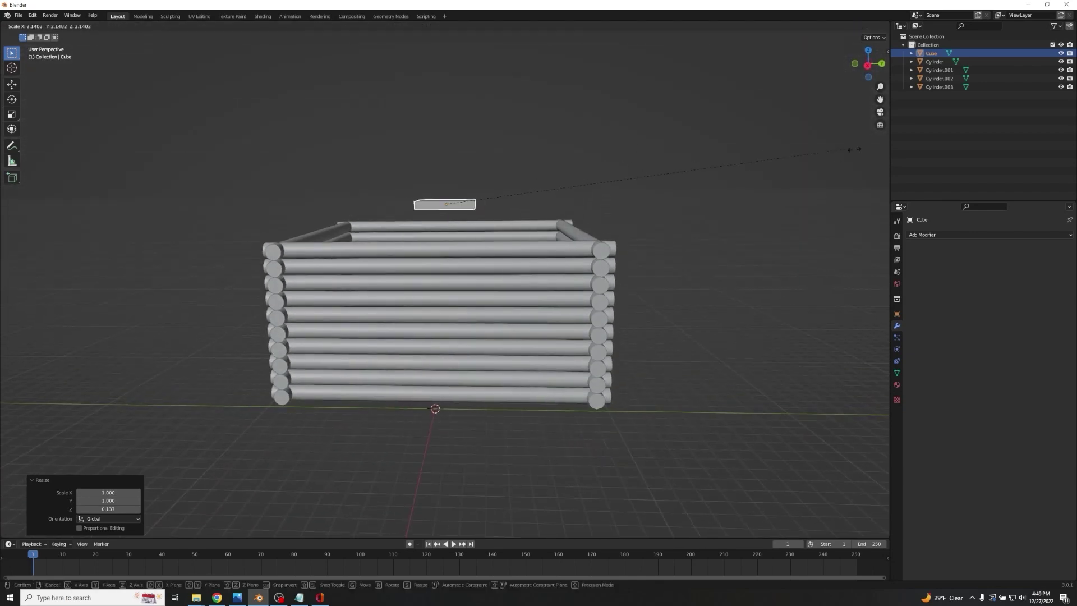
click(466, 151)
mouse_move(466, 151)
middle_down()
mouse_move(475, 193)
mouse_move(486, 143)
middle_up()
key(s)
click(647, 116)
key(s)
middle_drag(647, 117, 639, 80)
click(620, 164)
scroll(640, 81, up, 1)
key(s)
click(654, 75)
Lower the slab along Z in Object Mode so it rests on top of the log walls.
middle_drag(478, 273, 449, 338)
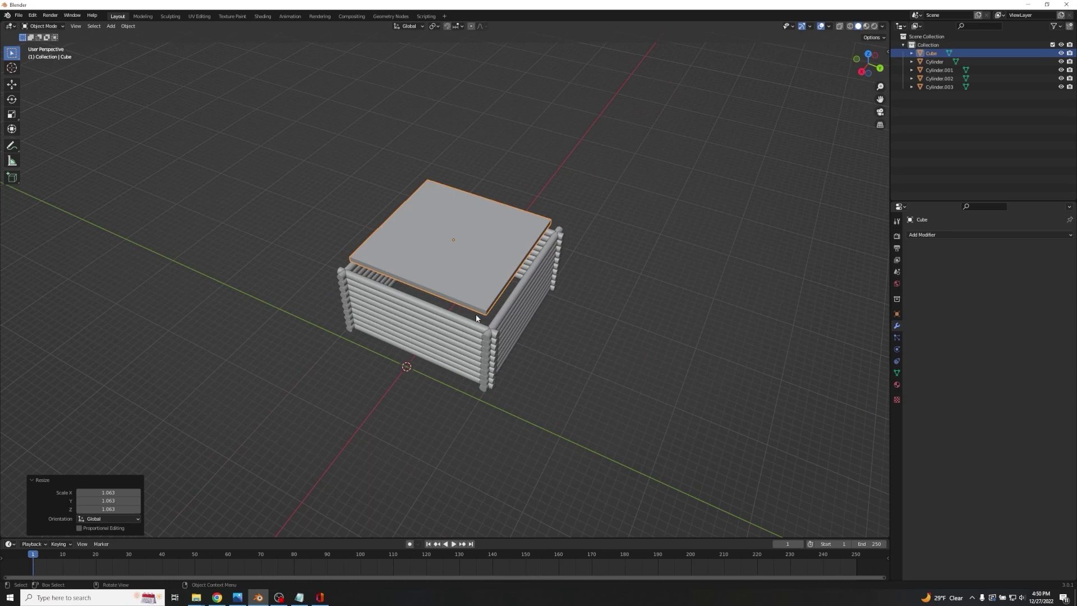
key(Tab)
middle_drag(460, 263, 528, 283)
scroll(513, 259, up, 5)
key(Tab)
key(g)
key(z)
click(543, 276)
In Edit Mode, move the slab's side face about 0.69 m along Y toward the wall's outer edge.
key(Tab)
middle_drag(527, 283, 505, 256)
scroll(508, 251, up, 5)
shift+middle_drag(564, 259, 504, 262)
key(g)
key(y)
key(x)
key(y)
click(516, 288)
Enable snapping to Edge and snap the slab's selected side face along Y to the log wall beneath it.
middle_drag(558, 279, 552, 276)
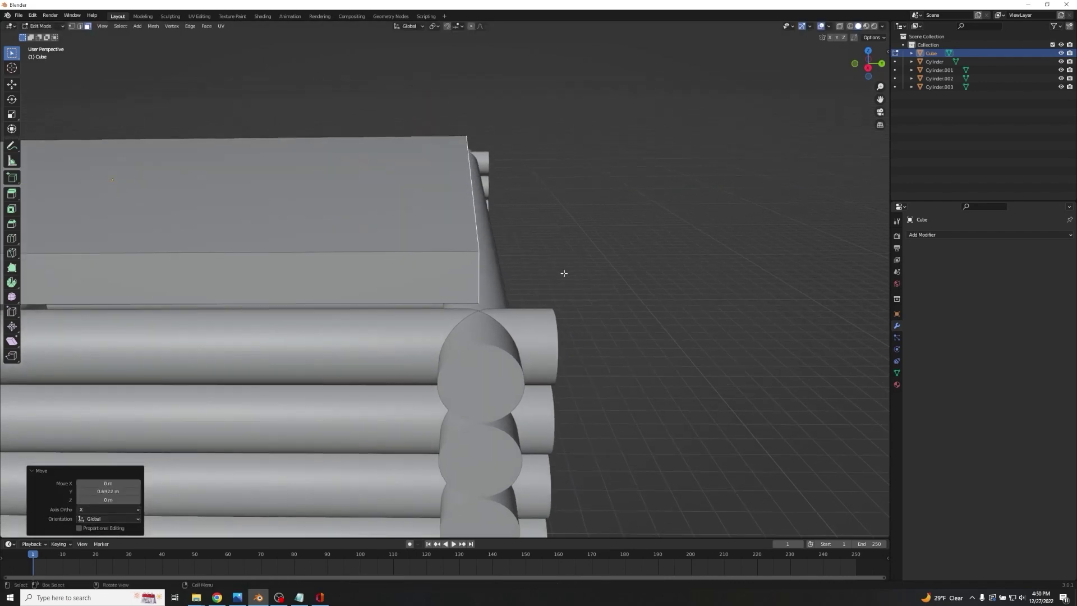
click(448, 26)
click(461, 26)
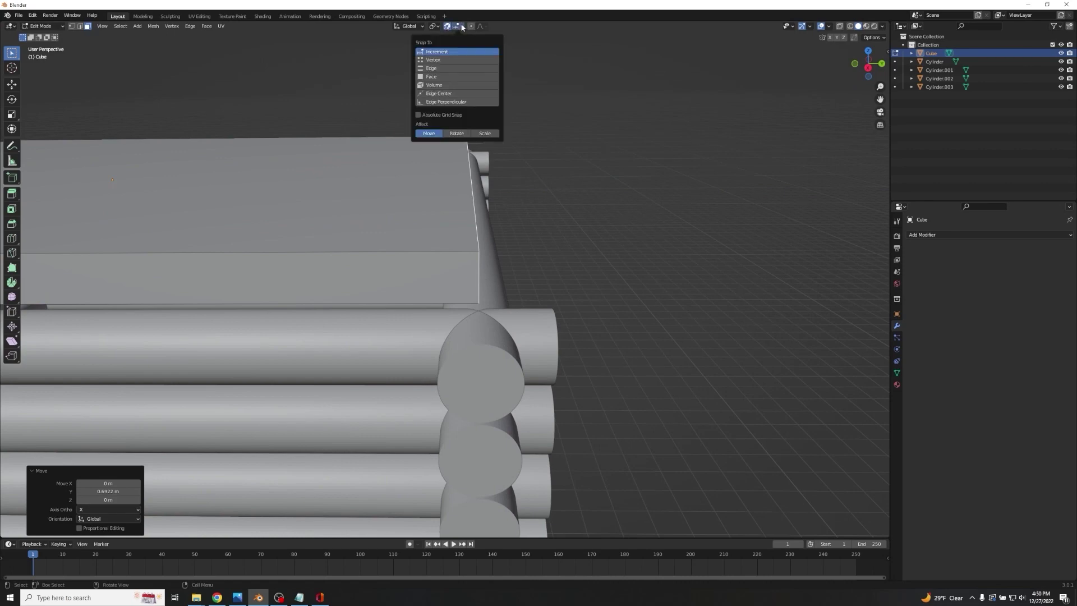
click(443, 68)
key(g)
key(y)
key(y)
key(y)
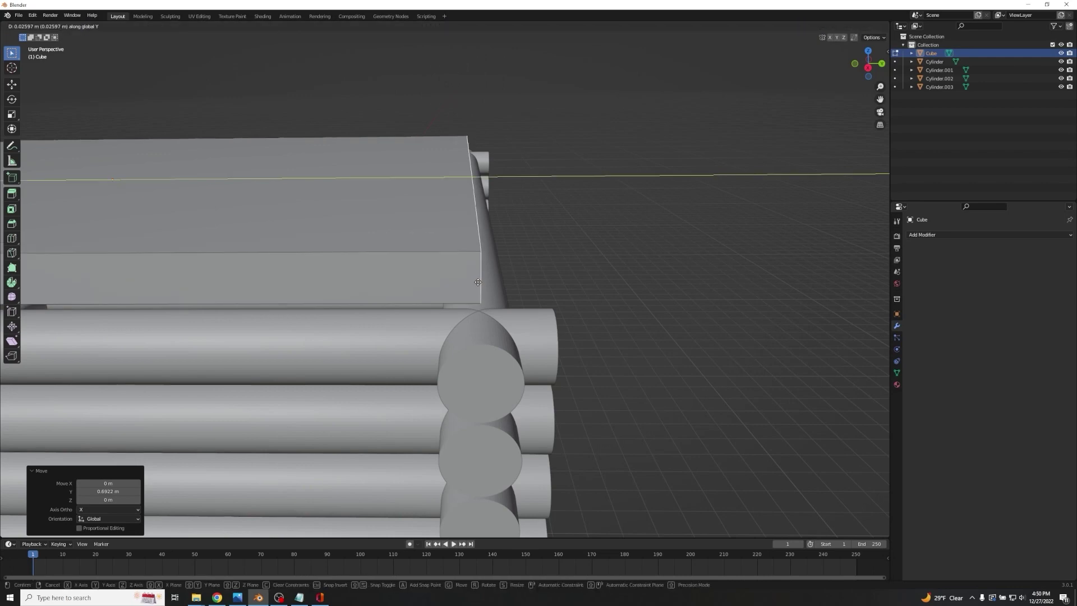
click(476, 284)
middle_drag(465, 286, 398, 289)
Move the slab's adjacent side face about -0.70 m along X, snapping it to the log wall below.
middle_drag(295, 317, 479, 239)
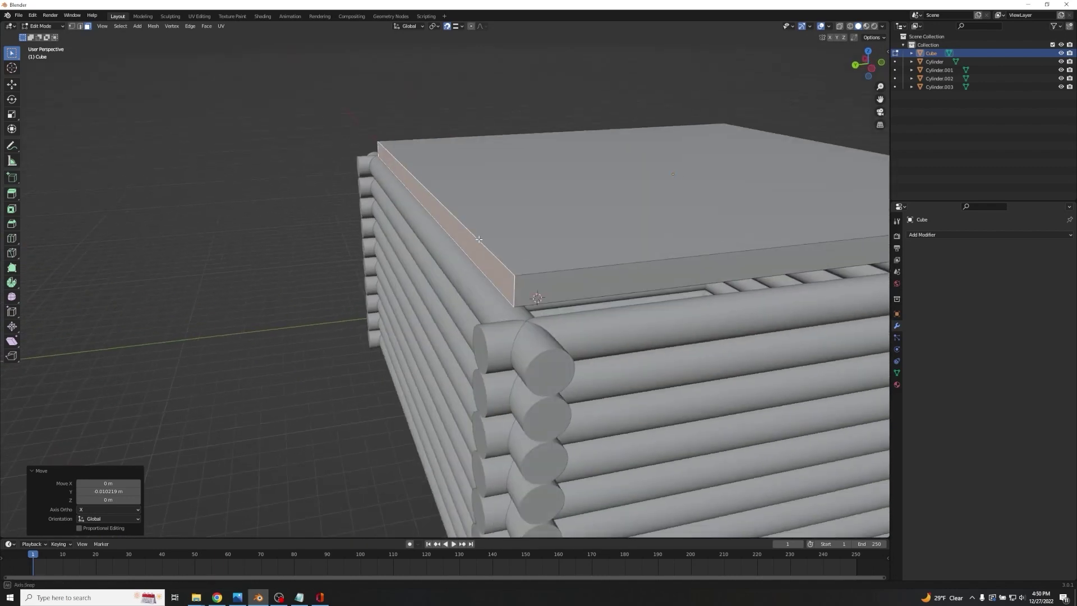
middle_drag(620, 249, 507, 280)
click(571, 261)
key(g)
key(x)
click(599, 265)
scroll(598, 264, up, 2)
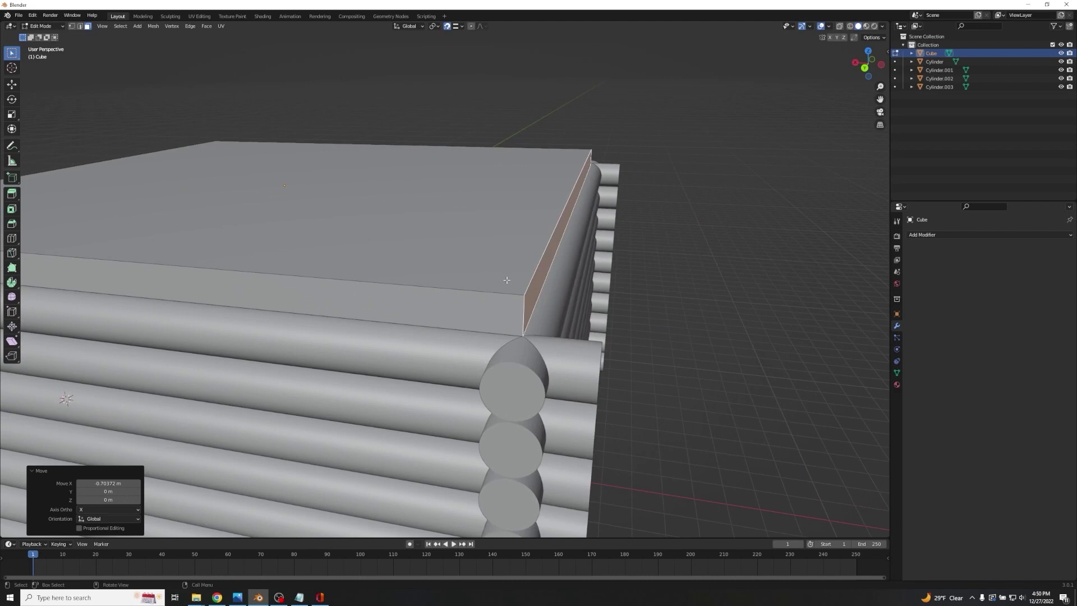
Snap the slab's two remaining side faces along Y and X to the log walls below them.
scroll(592, 269, up, 4)
scroll(591, 269, down, 1)
middle_drag(591, 269, 421, 307)
shift+middle_drag(421, 307, 335, 125)
scroll(334, 125, down, 3)
middle_drag(662, 236, 654, 195)
click(629, 203)
key(g)
key(y)
click(650, 307)
key(g)
key(x)
click(566, 199)
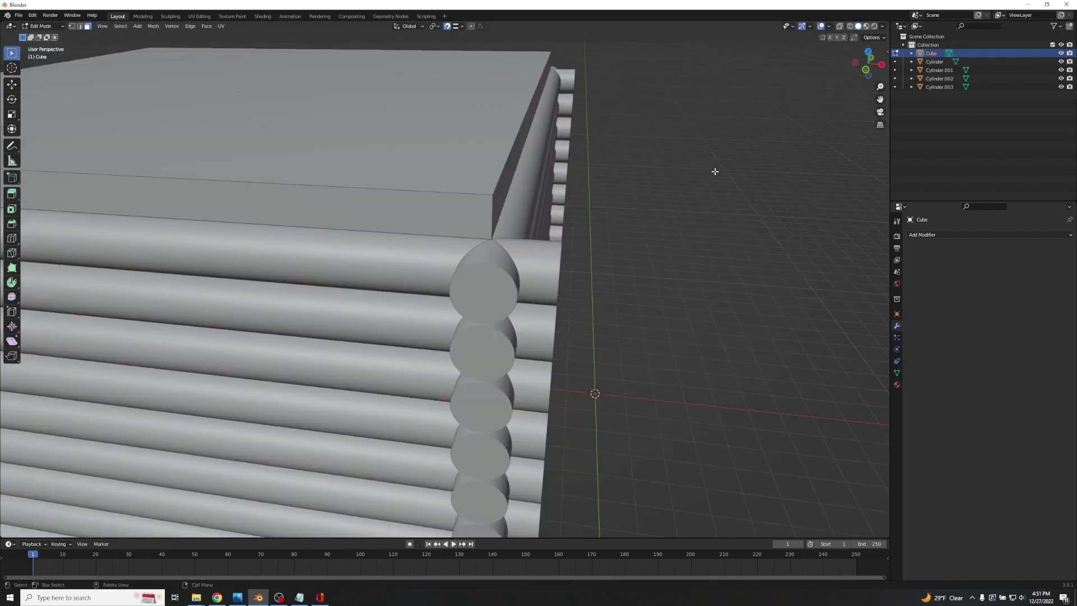
Thin the slab by lowering its top face about 0.26 m along Z, and return to Object Mode.
middle_drag(715, 171, 587, 140)
click(538, 163)
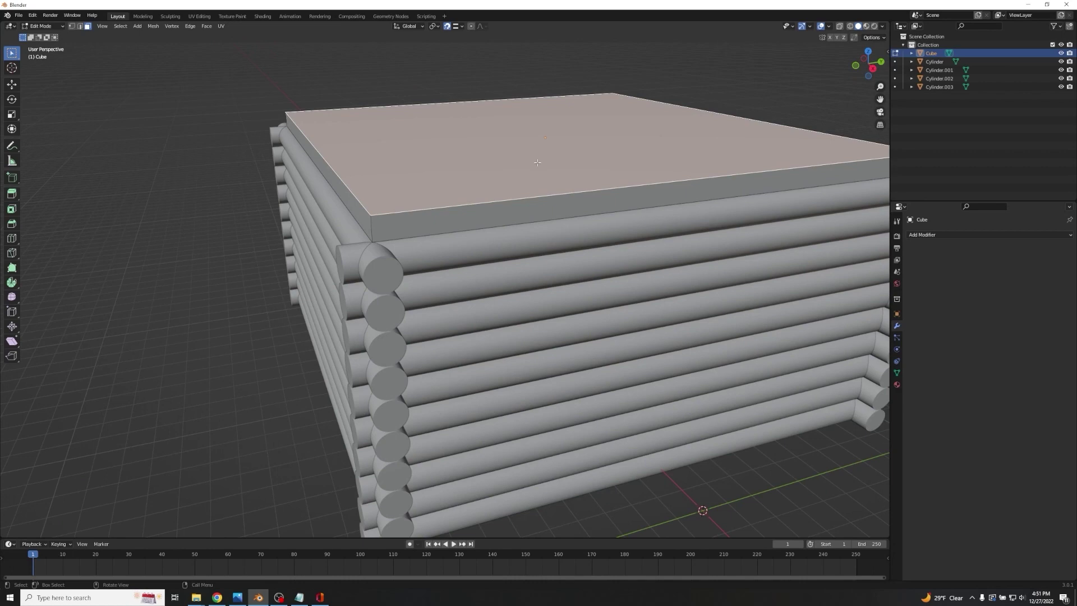
key(g)
key(z)
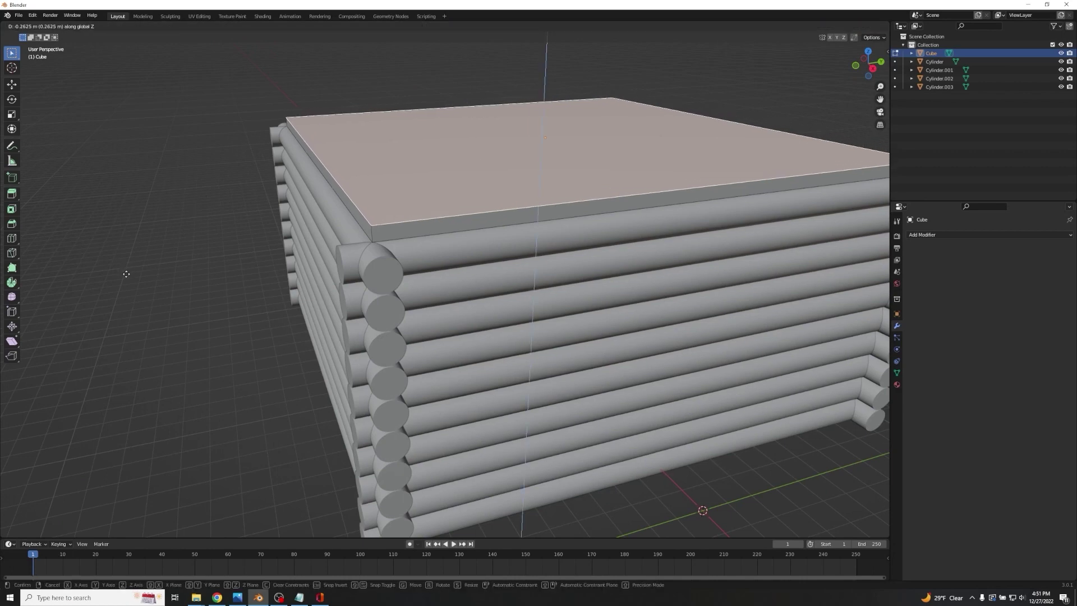
click(126, 273)
key(Tab)
middle_drag(125, 274, 98, 255)
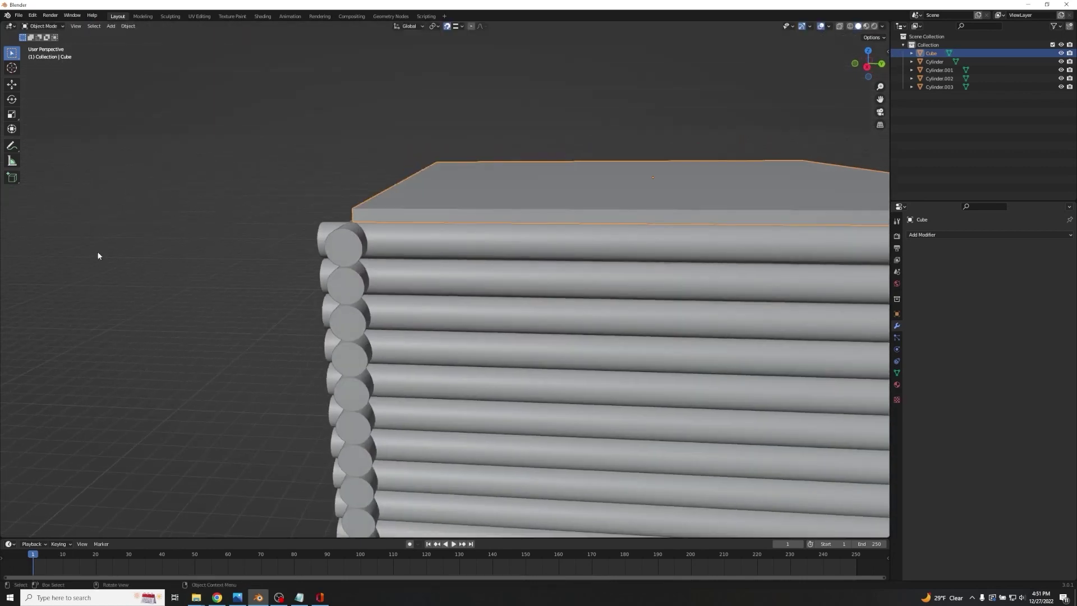
Duplicate the slab and move the copy down along Z to the base of the log walls as a floor.
scroll(99, 255, down, 3)
shift+middle_drag(617, 192, 426, 179)
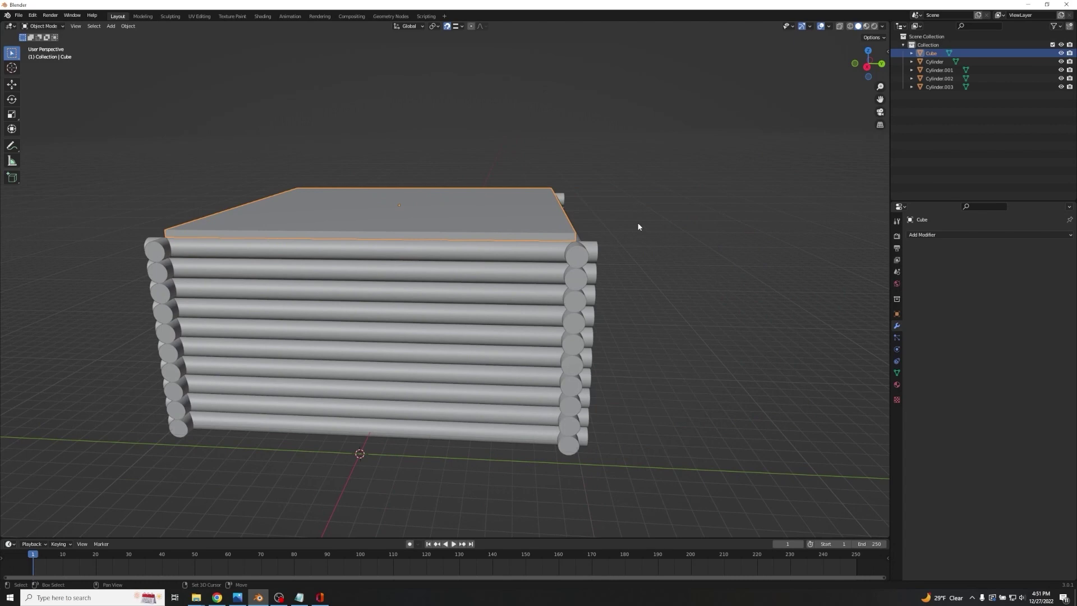
key(shift+d)
key(z)
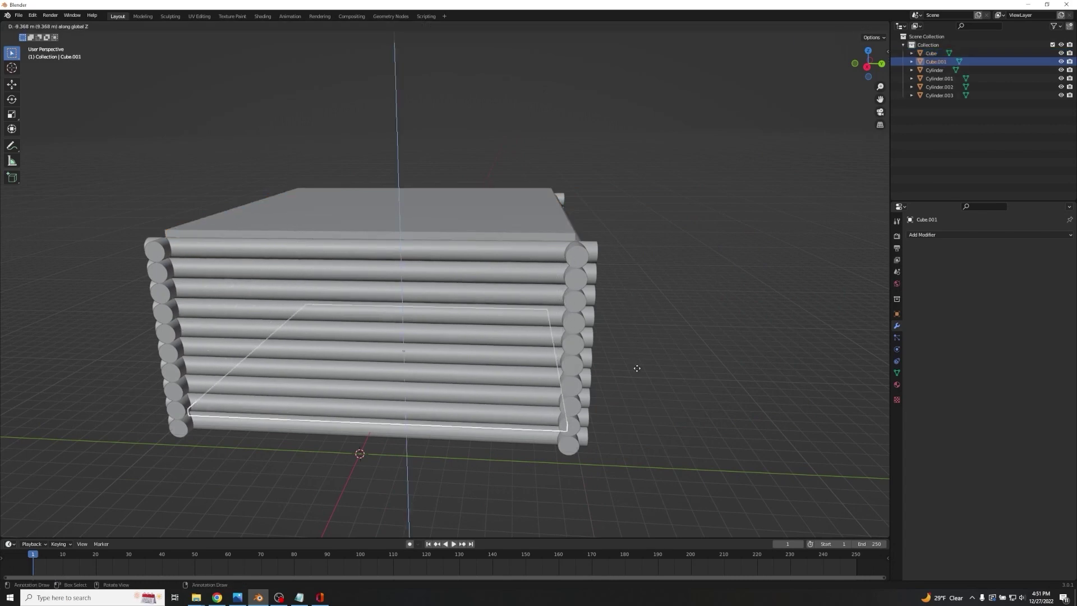
click(637, 368)
middle_drag(638, 360, 702, 294)
key(g)
key(z)
click(705, 308)
key(g)
key(z)
click(707, 309)
Scale the floor slab along Z and adjust its overall scale to fit the base of the log walls.
middle_drag(707, 309, 447, 202)
key(s)
key(z)
click(711, 300)
key(s)
click(696, 230)
click(762, 227)
Add one centred loop cut across the top slab, keeping the slide factor at 0.
click(432, 128)
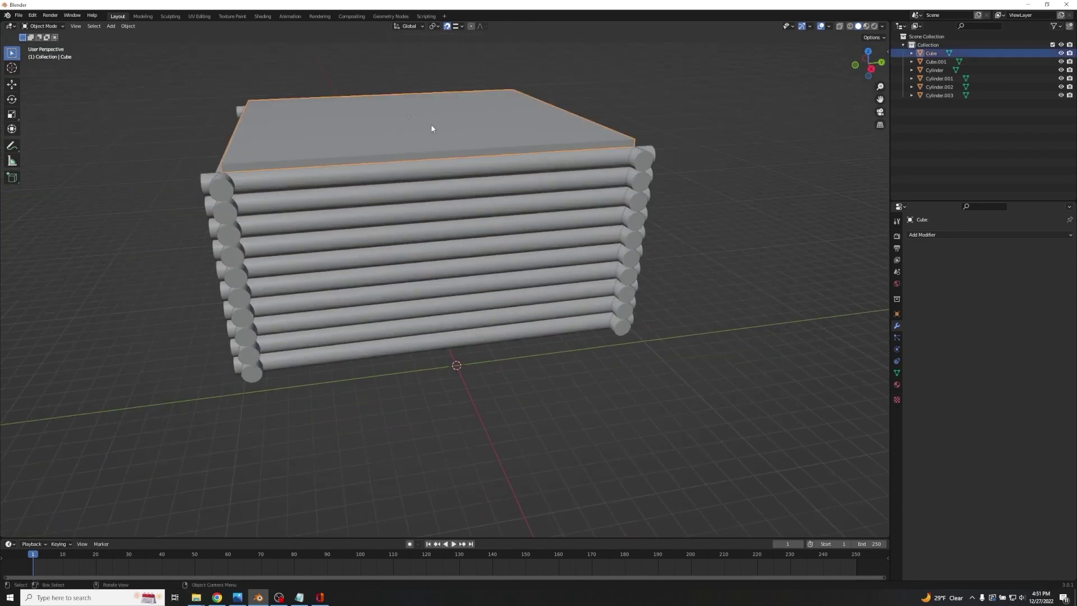
key(Tab)
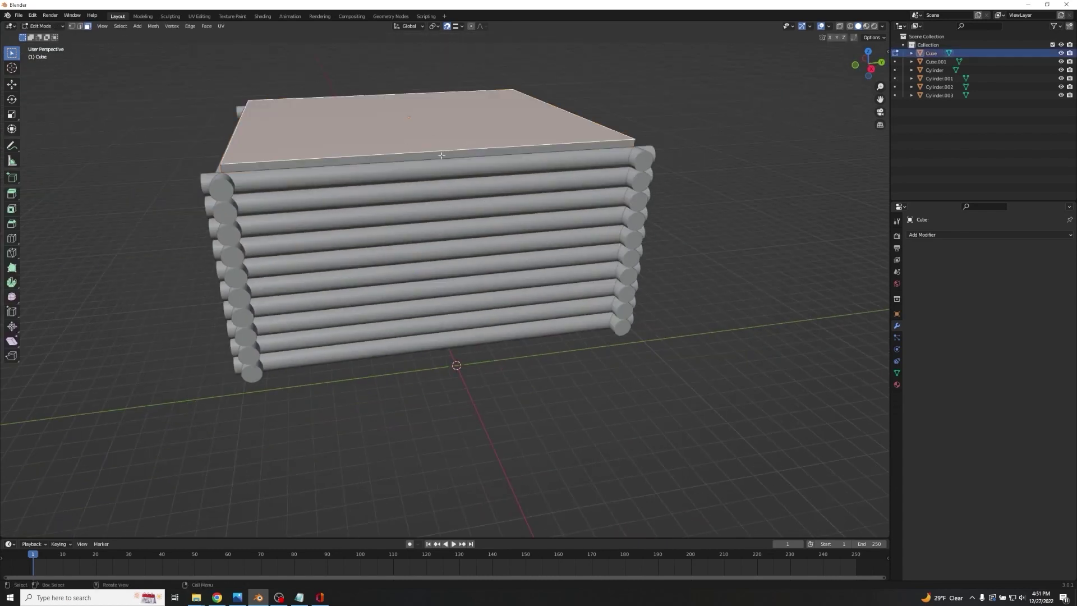
key(ctrl+r)
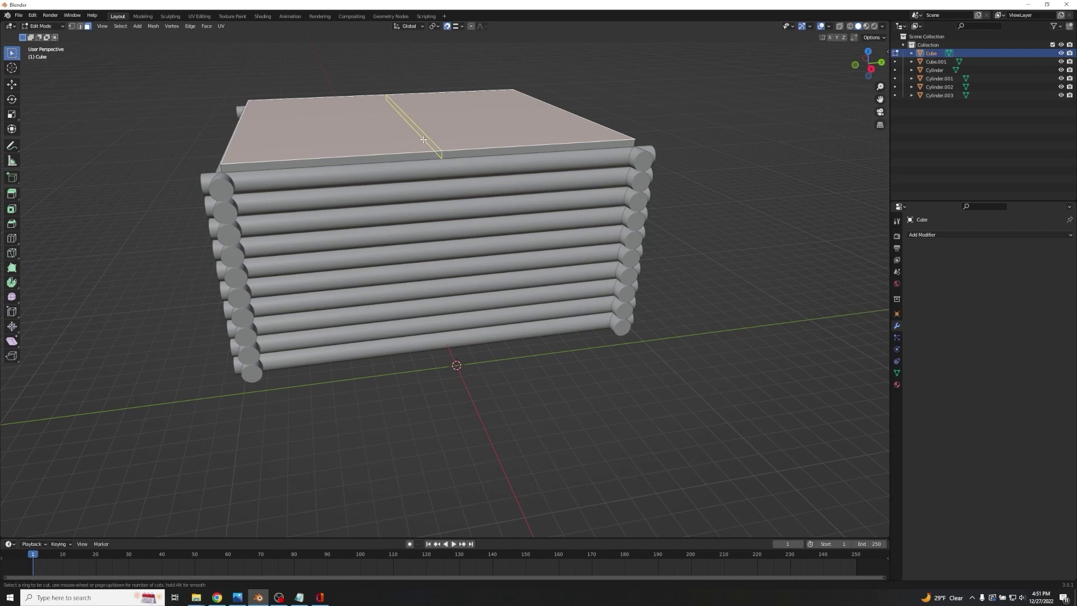
click(424, 140)
right_click(423, 139)
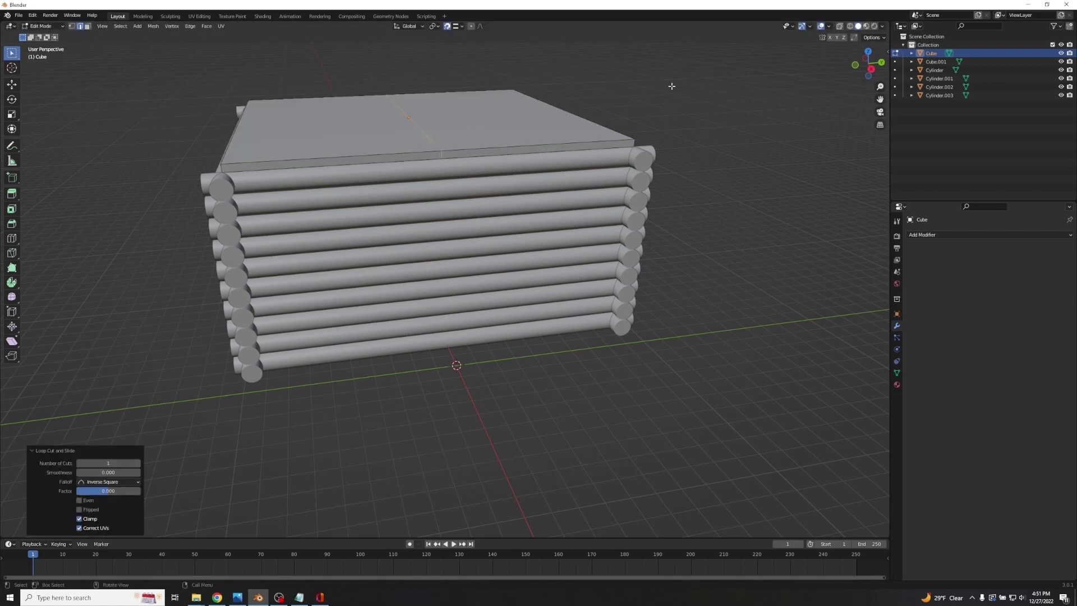
middle_drag(672, 86, 656, 125)
scroll(656, 126, up, 3)
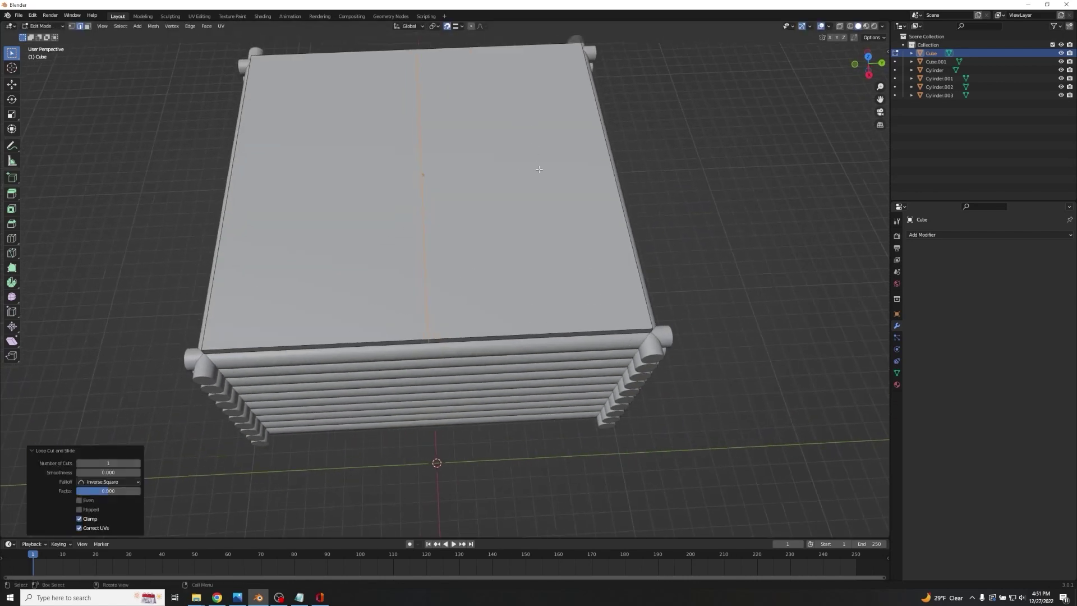
scroll(716, 166, down, 3)
mouse_move(716, 166)
middle_down()
mouse_move(717, 125)
mouse_move(731, 166)
middle_up()
key(g)
key(z)
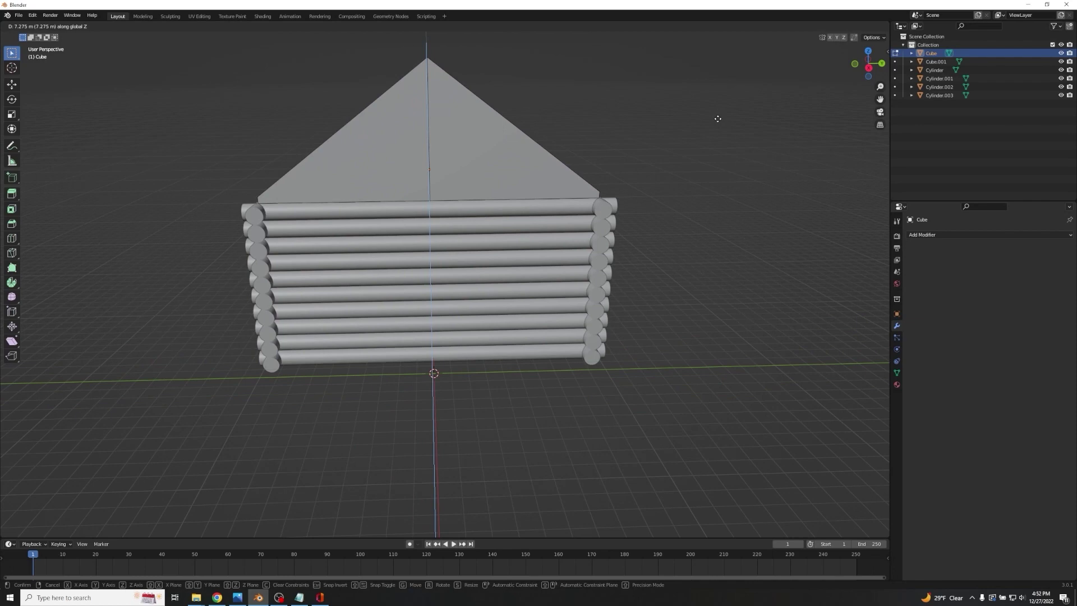
key(Escape)
Scale the top slab by 1.140 in X and Y only so it overhangs the log walls.
key(Tab)
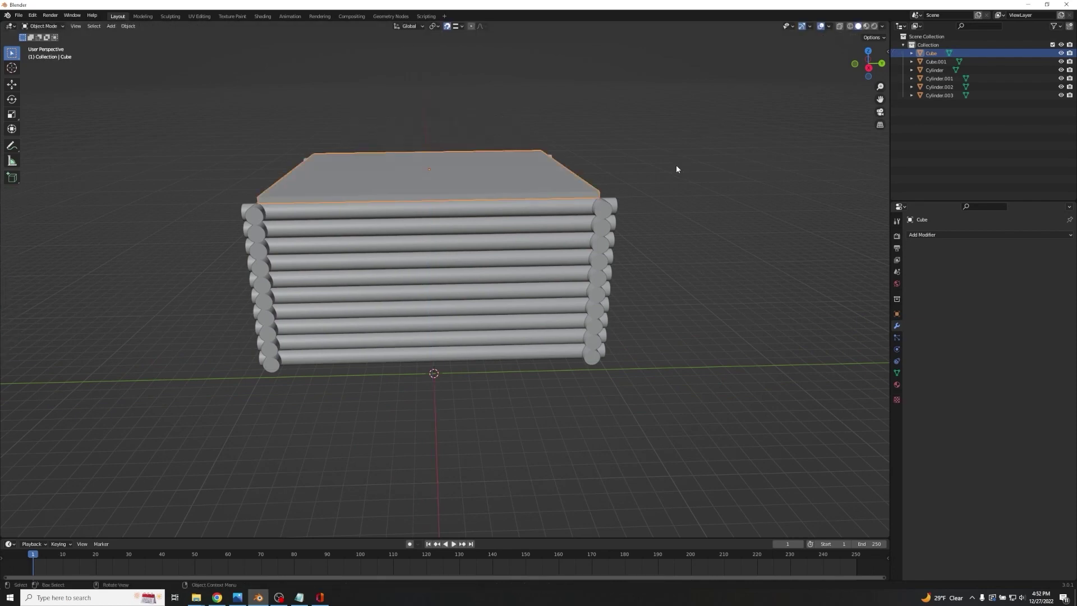
middle_drag(676, 165, 662, 178)
key(s)
key(shift+z)
click(104, 176)
mouse_move(105, 176)
middle_down()
mouse_move(101, 110)
mouse_move(101, 168)
middle_up()
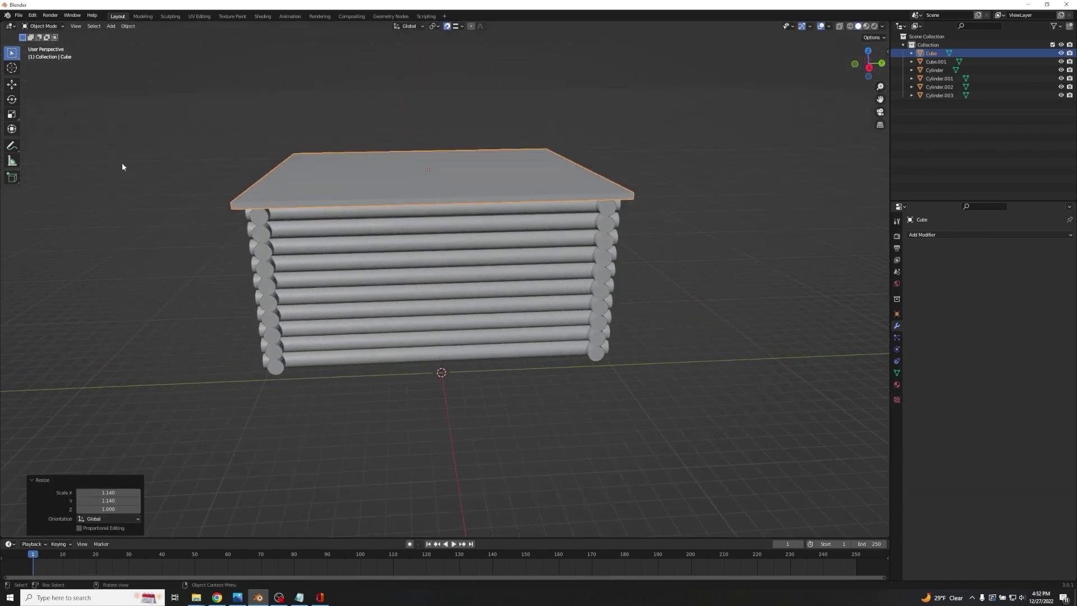
In Edit Mode, raise the top slab's centre edge loop about 7.93 m along Z to form a gabled roof.
key(Tab)
key(ctrl+r)
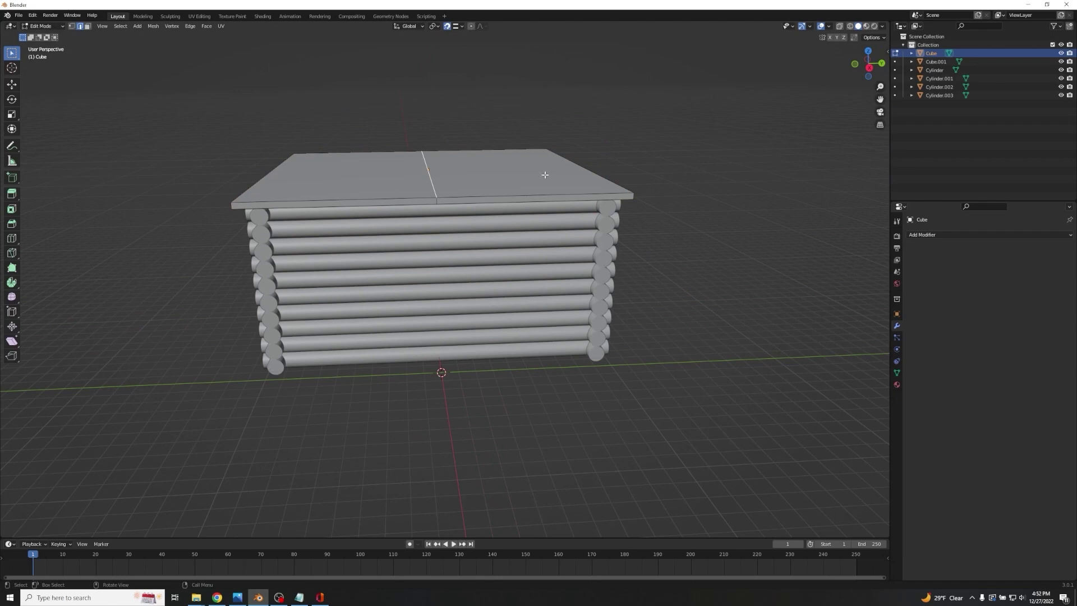
middle_drag(683, 195, 678, 187)
scroll(679, 187, up, 1)
key(g)
key(z)
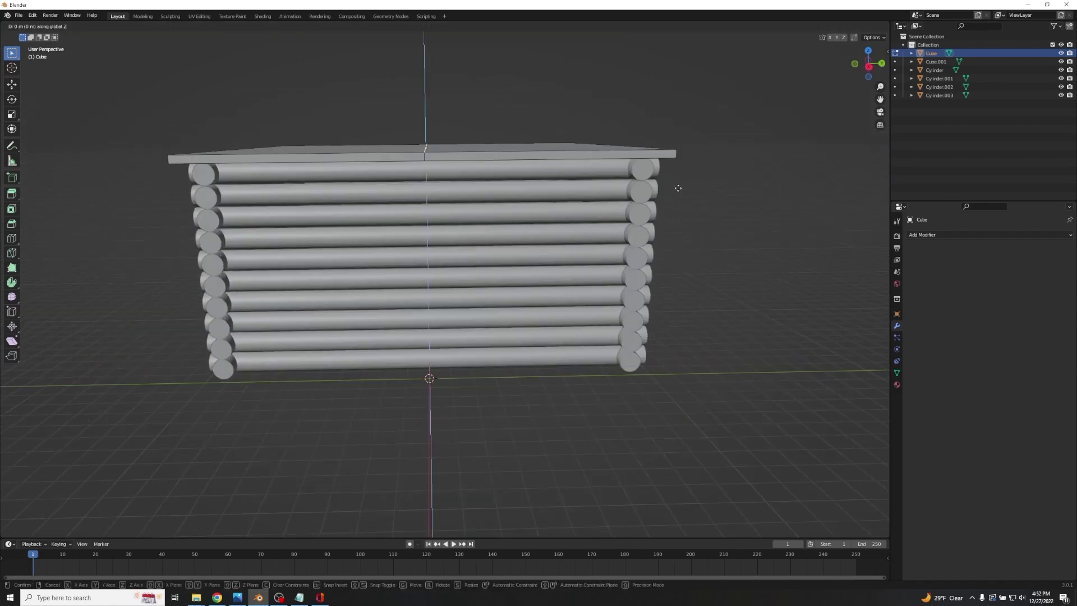
right_click(680, 131)
scroll(720, 174, down, 1)
key(g)
key(z)
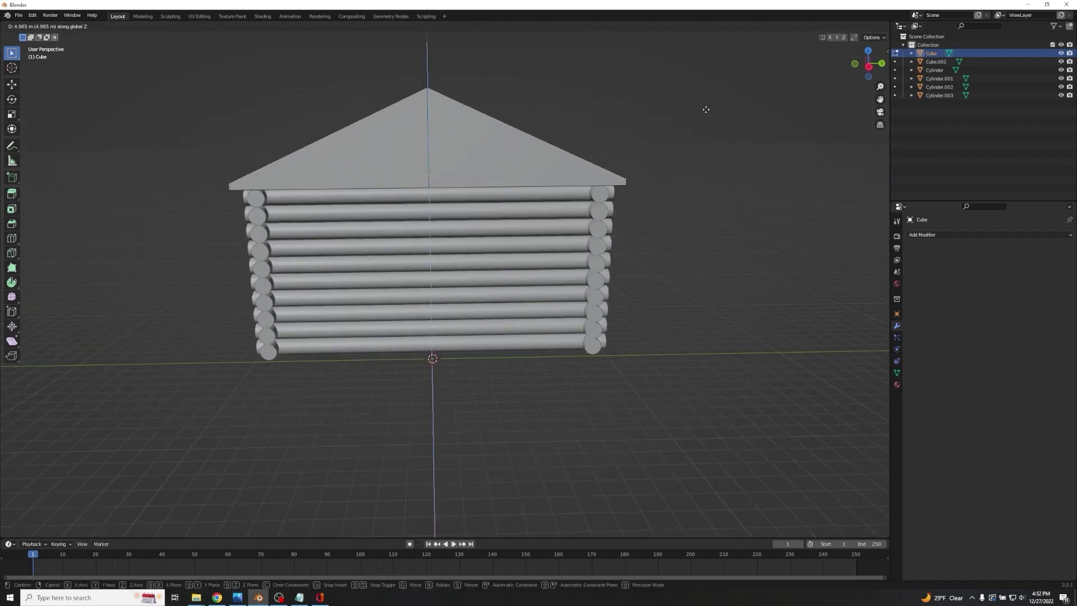
click(708, 76)
scroll(712, 92, down, 2)
mouse_move(711, 91)
middle_down()
mouse_move(611, 105)
mouse_move(702, 101)
middle_up()
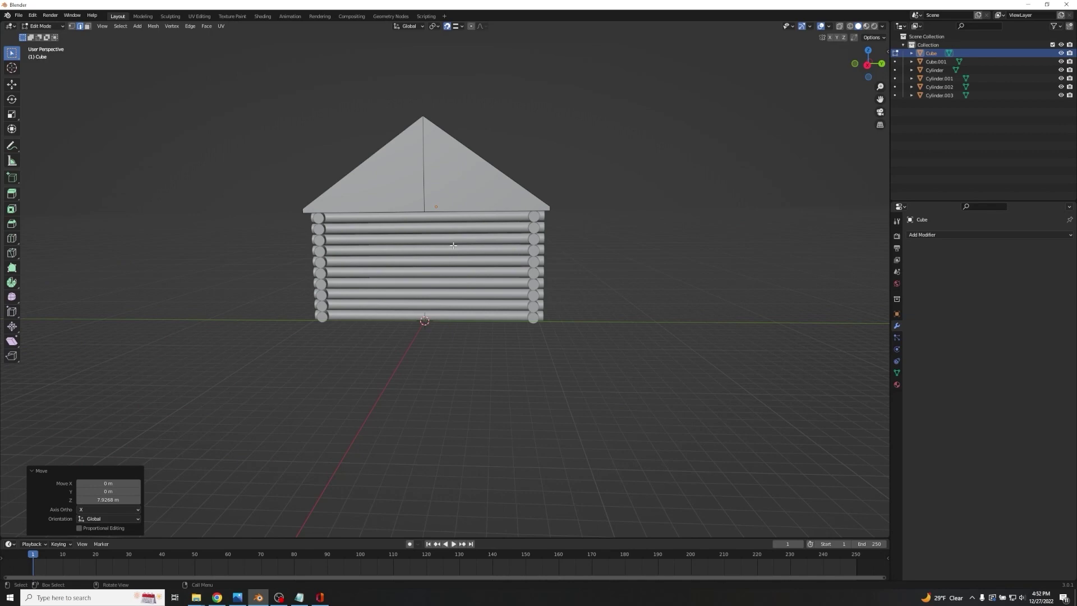
Add a loop cut around the roof, running through the gable faces and along the eaves.
middle_drag(423, 195, 355, 193)
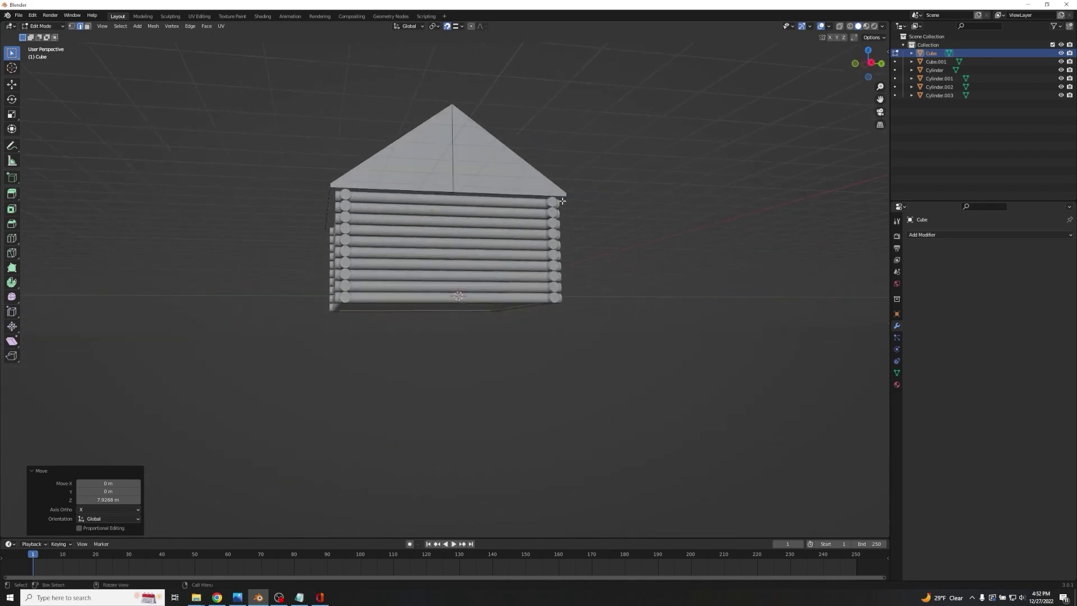
scroll(461, 162, up, 3)
middle_drag(461, 161, 540, 181)
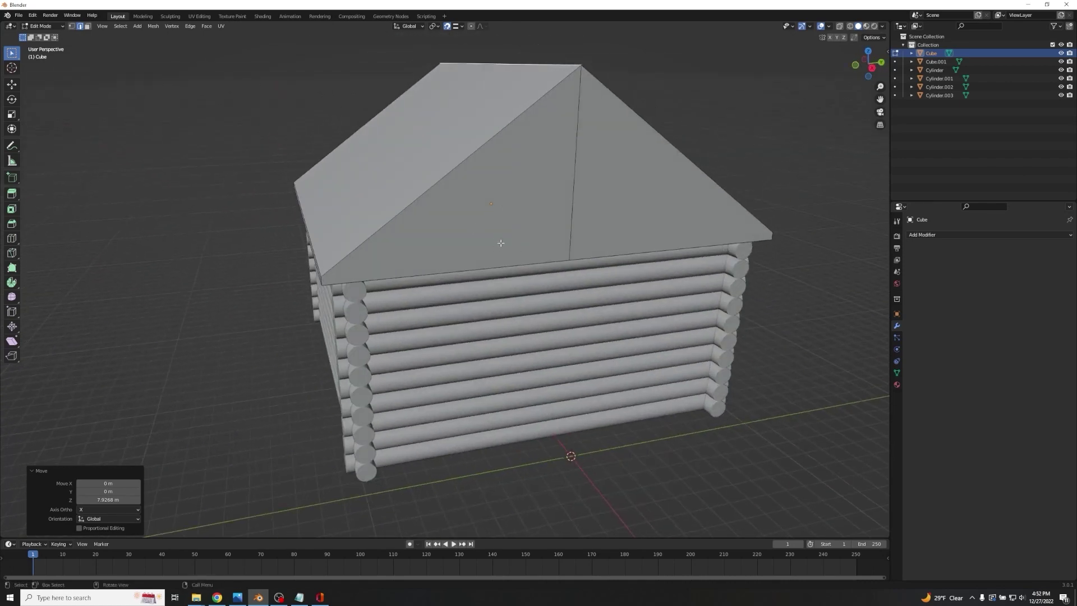
key(ctrl+r)
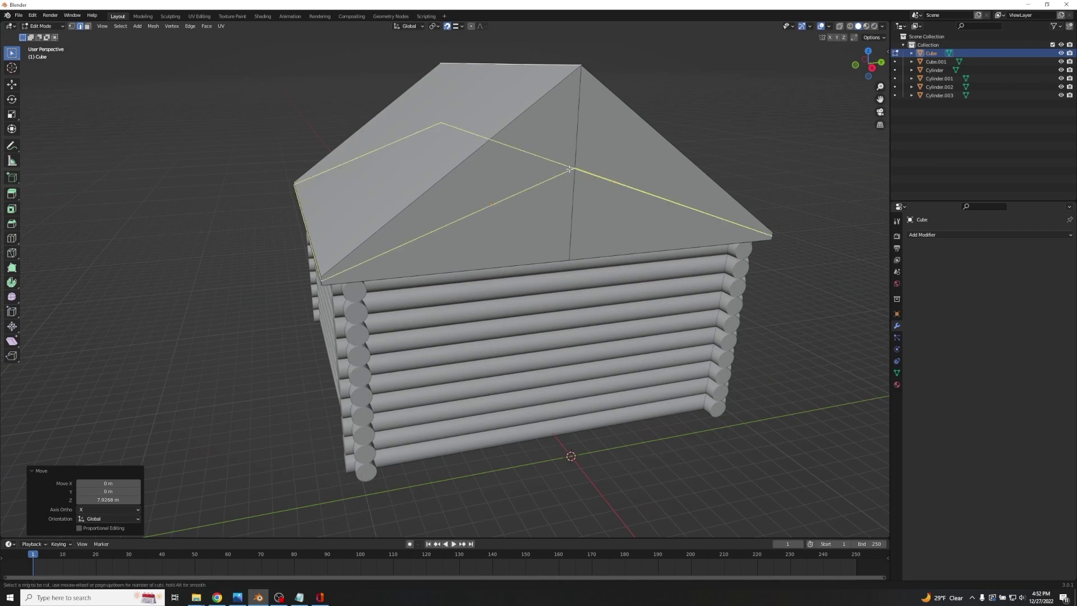
click(569, 169)
middle_drag(231, 180, 264, 171)
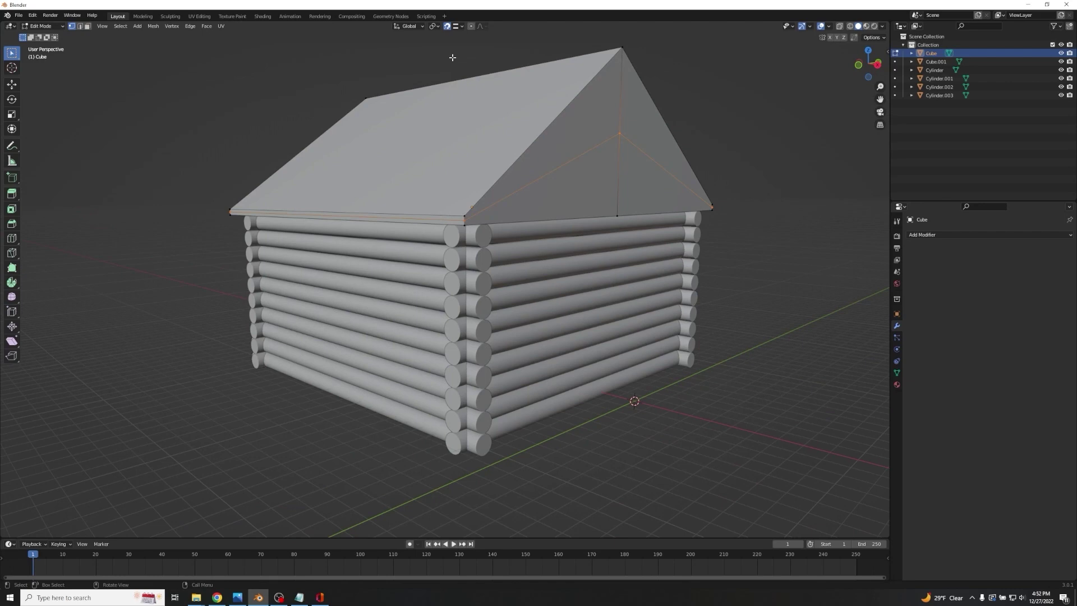
Set snapping to Vertex and move the new loop's eave edge about 0.18 m up along Z onto the roof's upper eave corner.
click(462, 27)
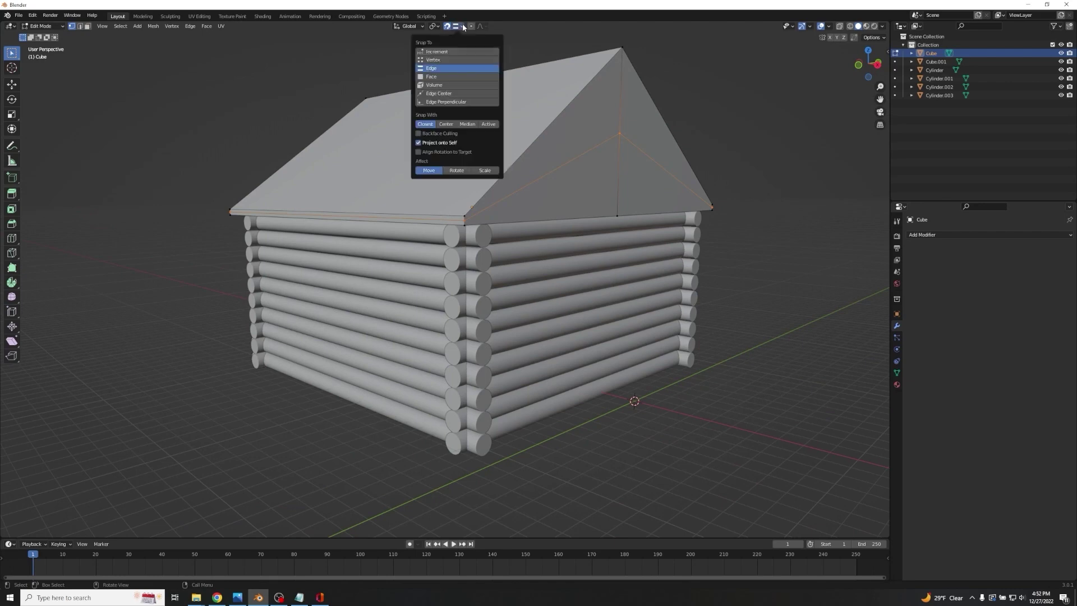
click(440, 59)
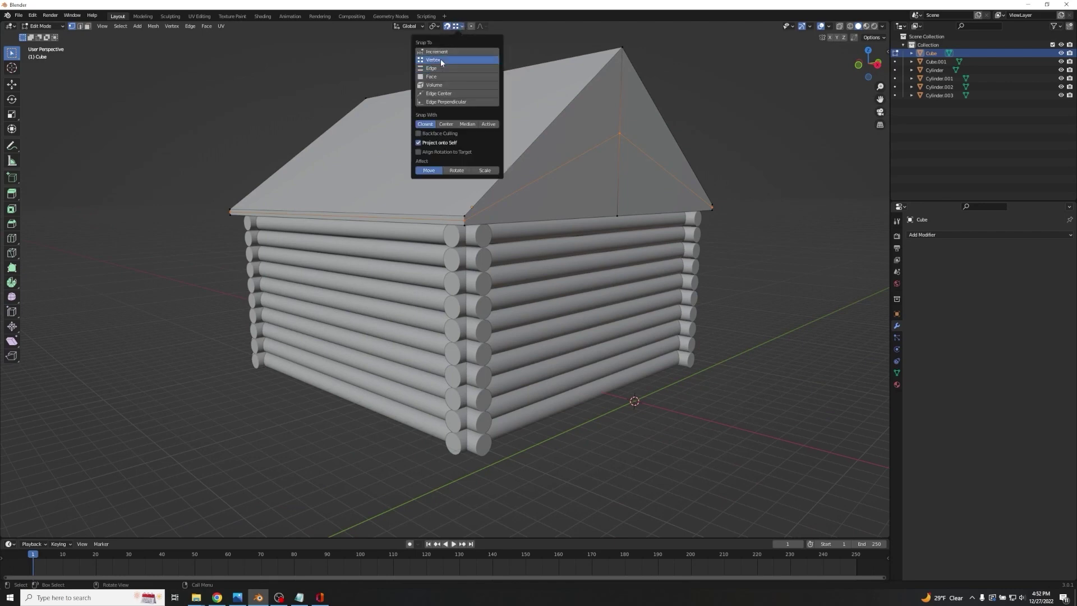
middle_drag(454, 214, 337, 196)
click(198, 211)
scroll(557, 205, up, 3)
middle_drag(586, 155, 594, 163)
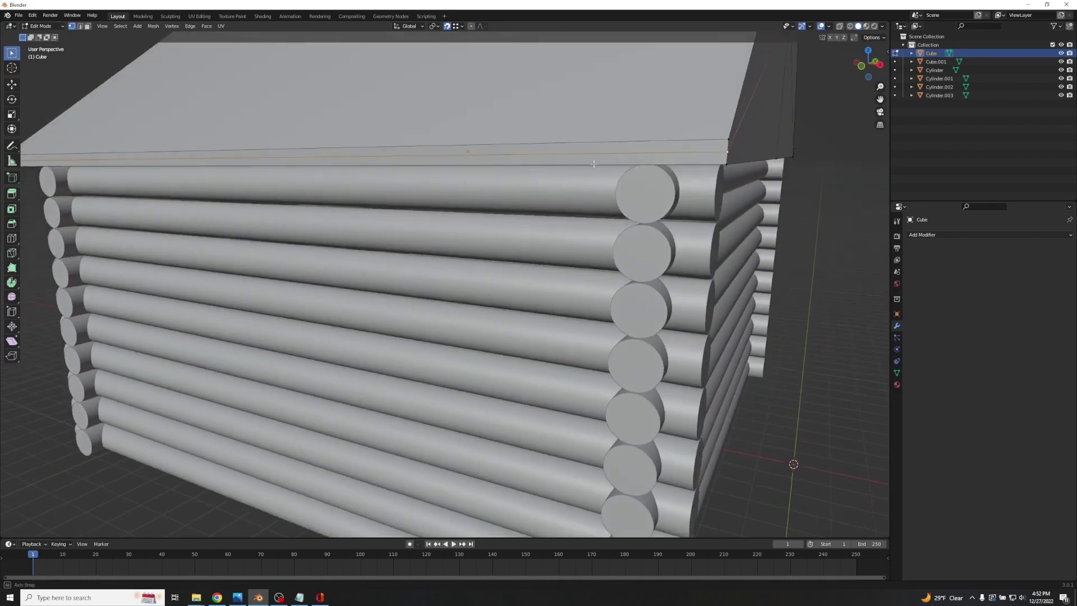
scroll(682, 160, down, 1)
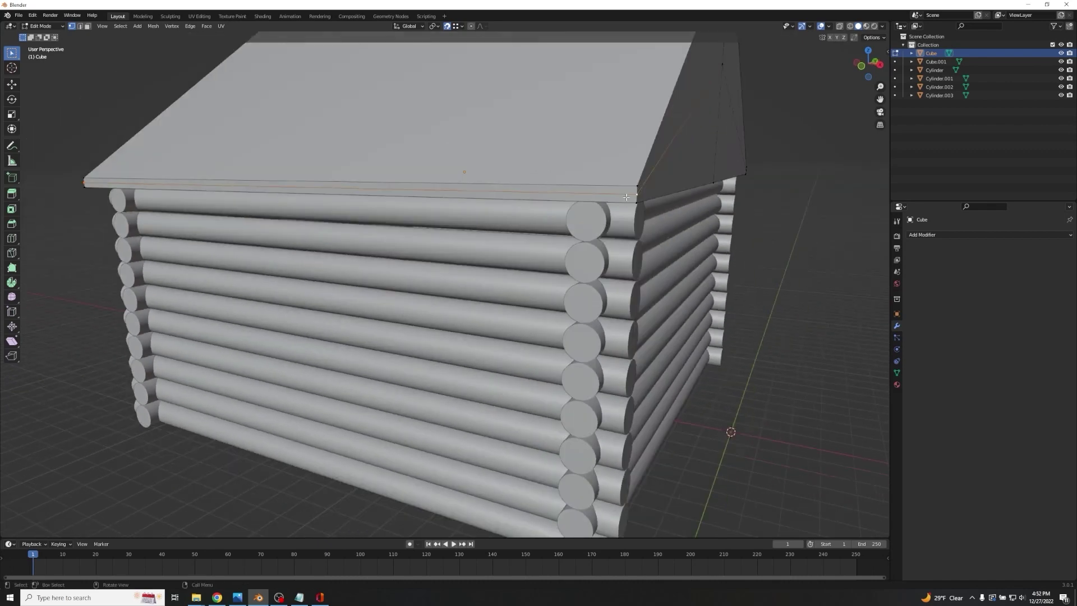
middle_drag(652, 187, 744, 238)
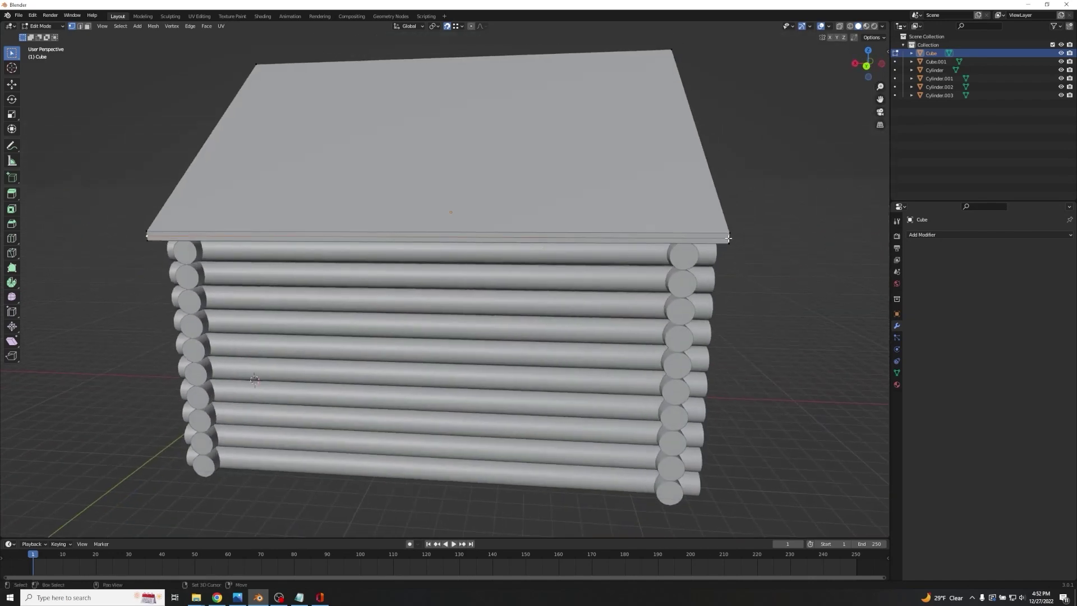
key(g)
key(z)
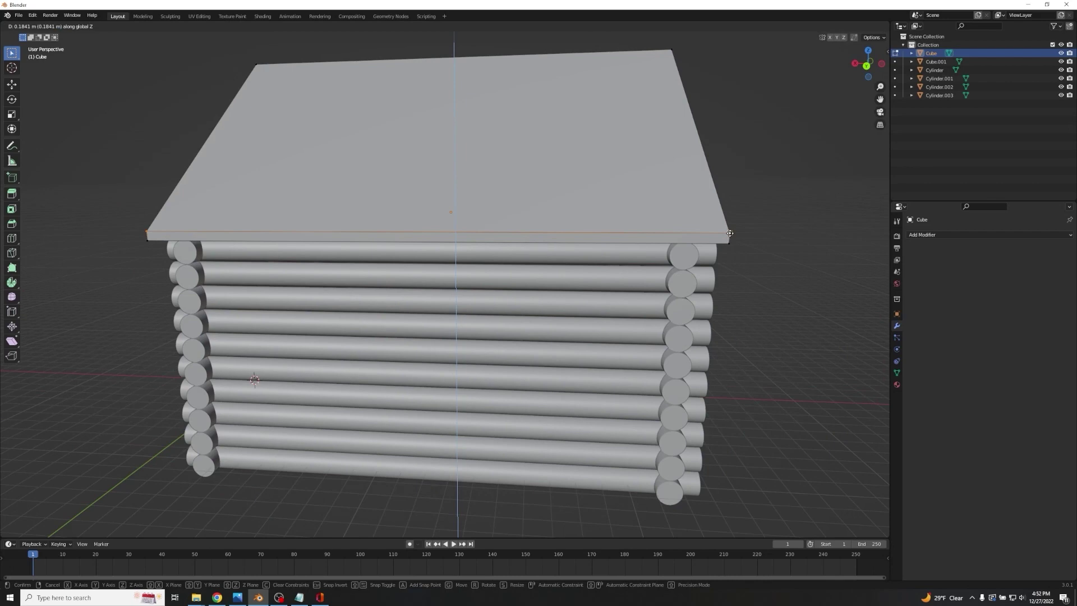
click(730, 233)
Examine the roof's eave and gable corner above the ends of the log walls.
middle_drag(766, 196, 673, 190)
scroll(230, 261, up, 4)
scroll(372, 211, up, 2)
shift+middle_drag(372, 211, 437, 247)
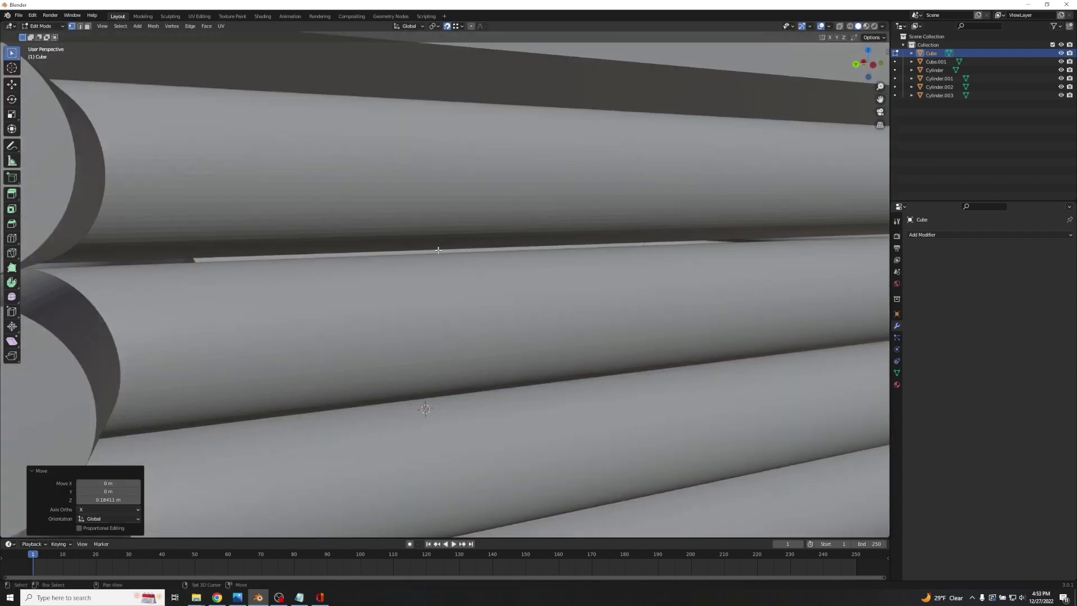
scroll(438, 247, down, 1)
scroll(75, 137, down, 4)
middle_drag(443, 167, 473, 171)
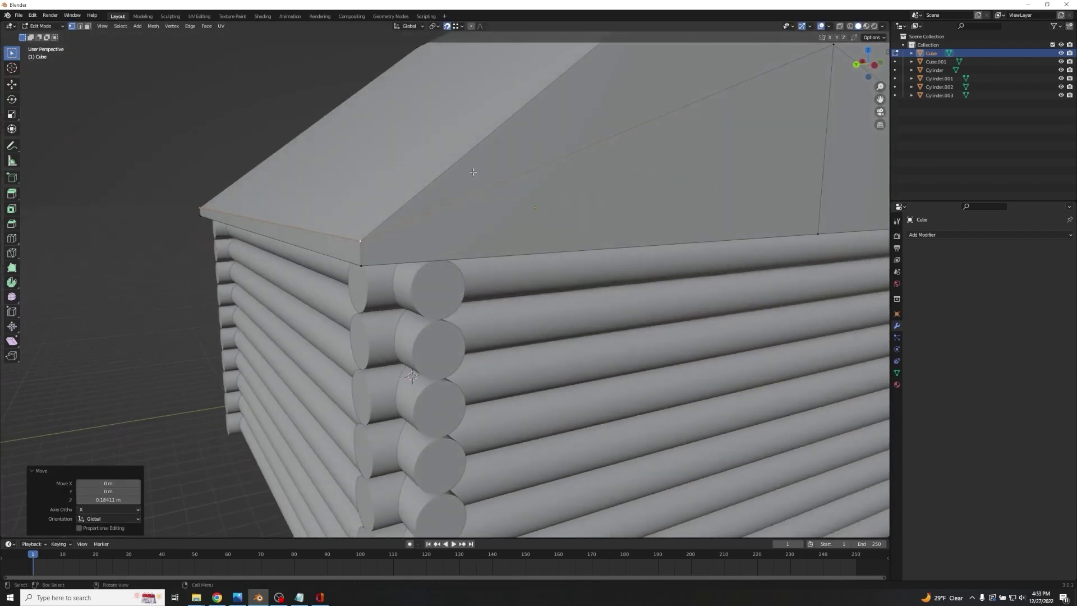
Lower the gable's middle vertex straight down along Z, snapping it to the height of the roof's upper eave corner.
scroll(537, 161, down, 3)
mouse_move(537, 161)
middle_down()
mouse_move(495, 172)
mouse_move(534, 171)
middle_up()
click(438, 175)
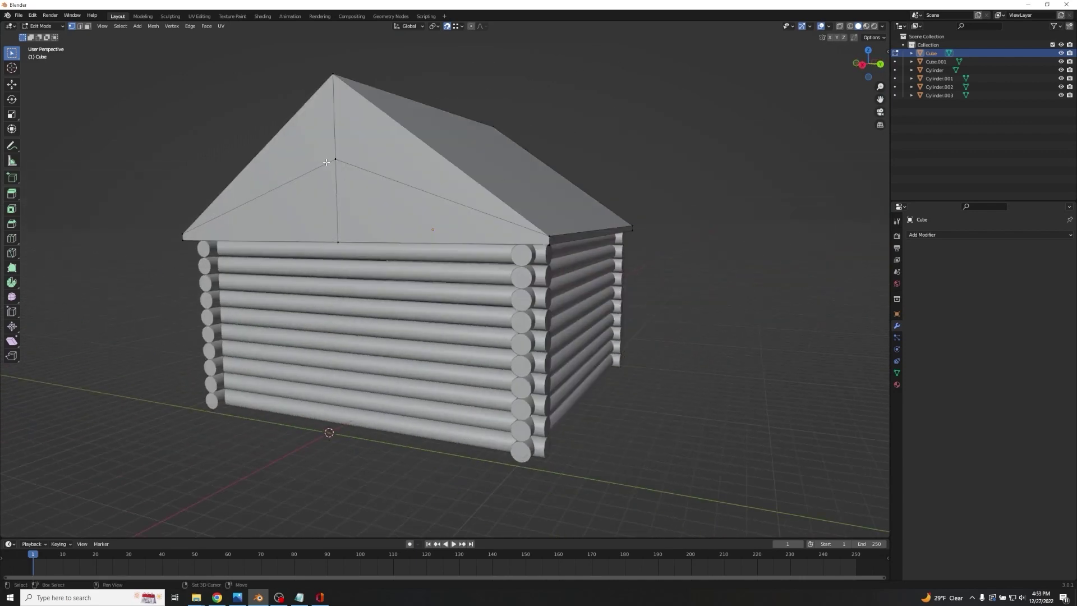
key(g)
key(z)
click(547, 235)
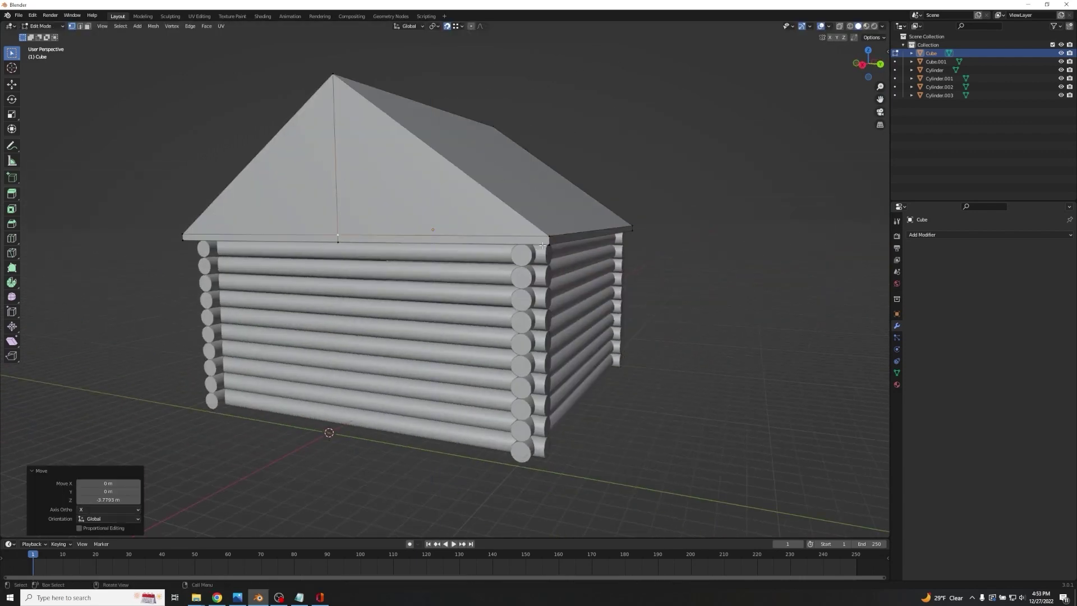
click(660, 326)
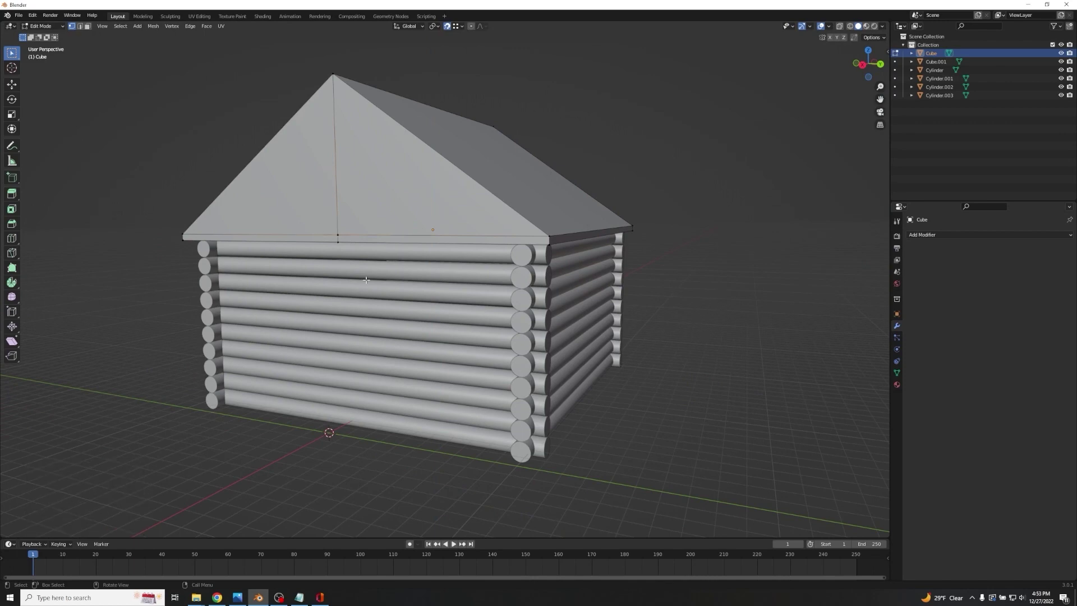
Select the whole roof mesh, merge its vertices by distance at 0.0001 m, and clear the selection.
key(a)
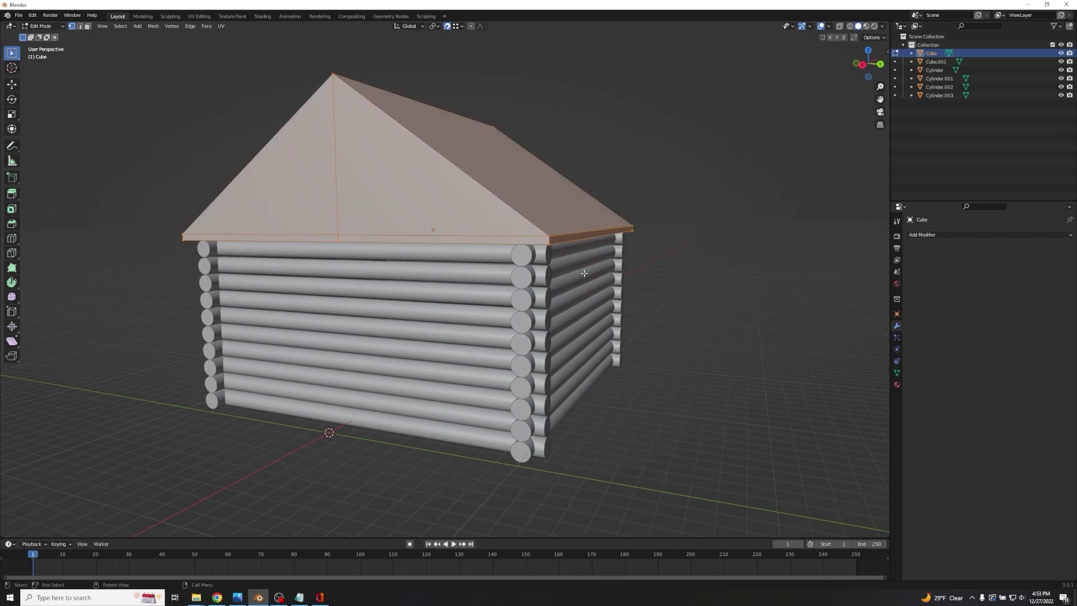
key(m)
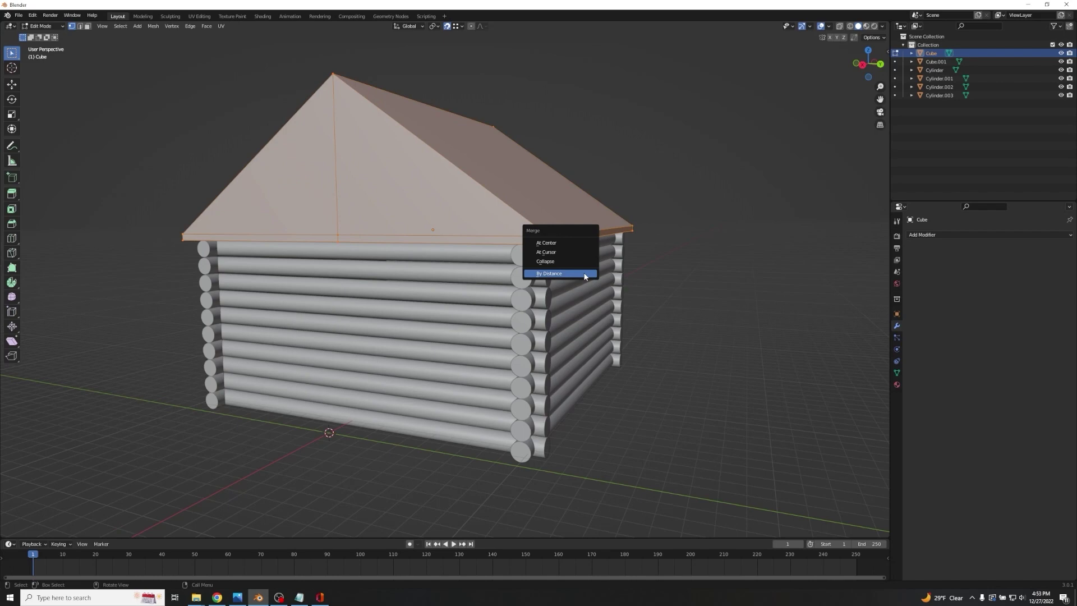
click(585, 277)
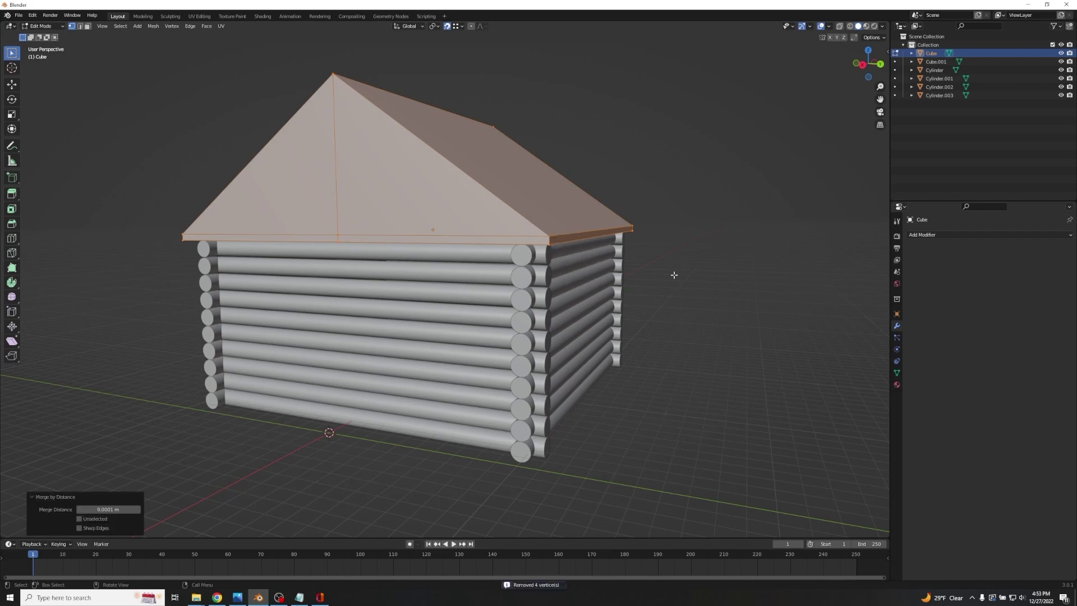
key(alt+a)
Inset the two triangular faces of the front gable, one after the other, by about 0.05 m each.
middle_drag(668, 344, 709, 354)
middle_drag(356, 245, 710, 224)
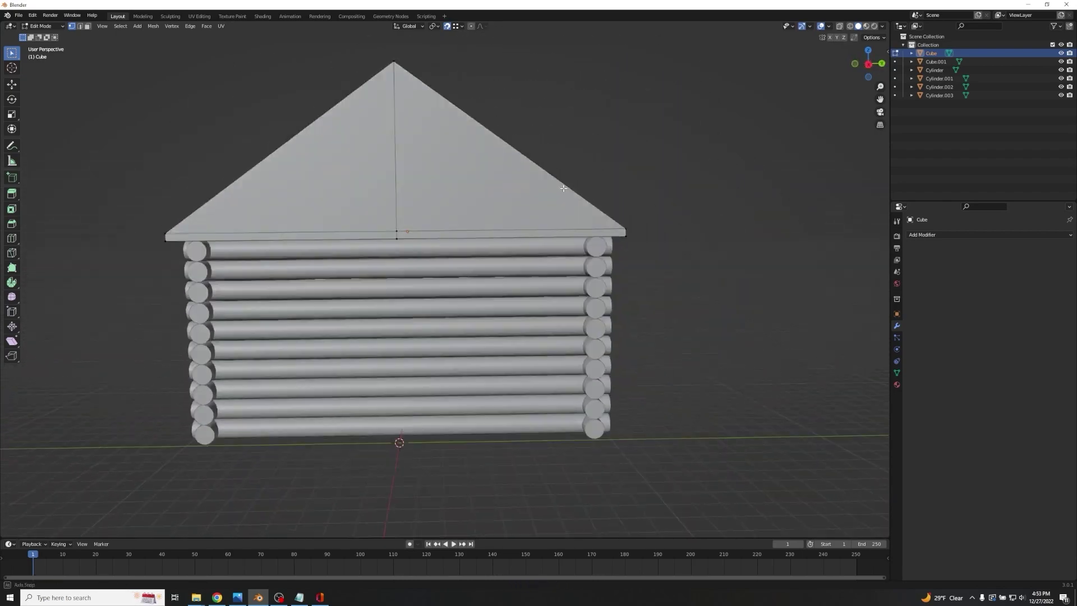
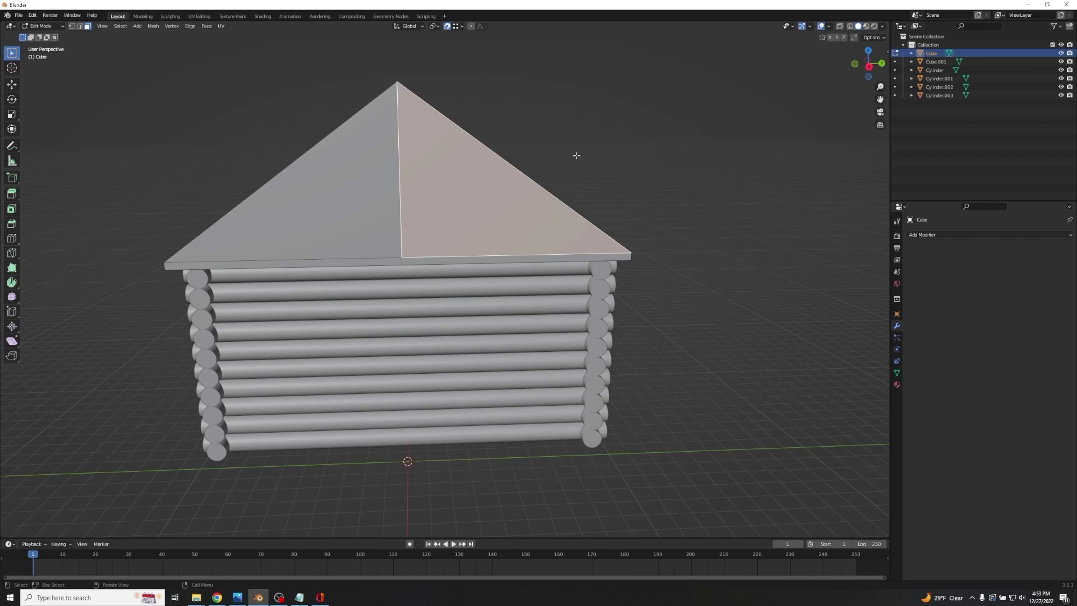
key(i)
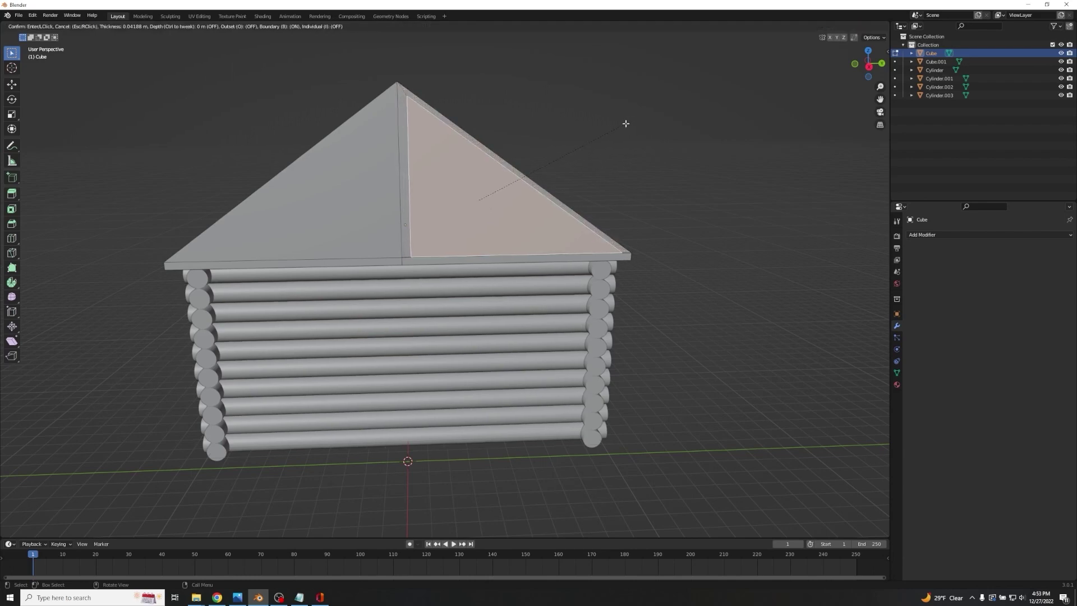
click(625, 124)
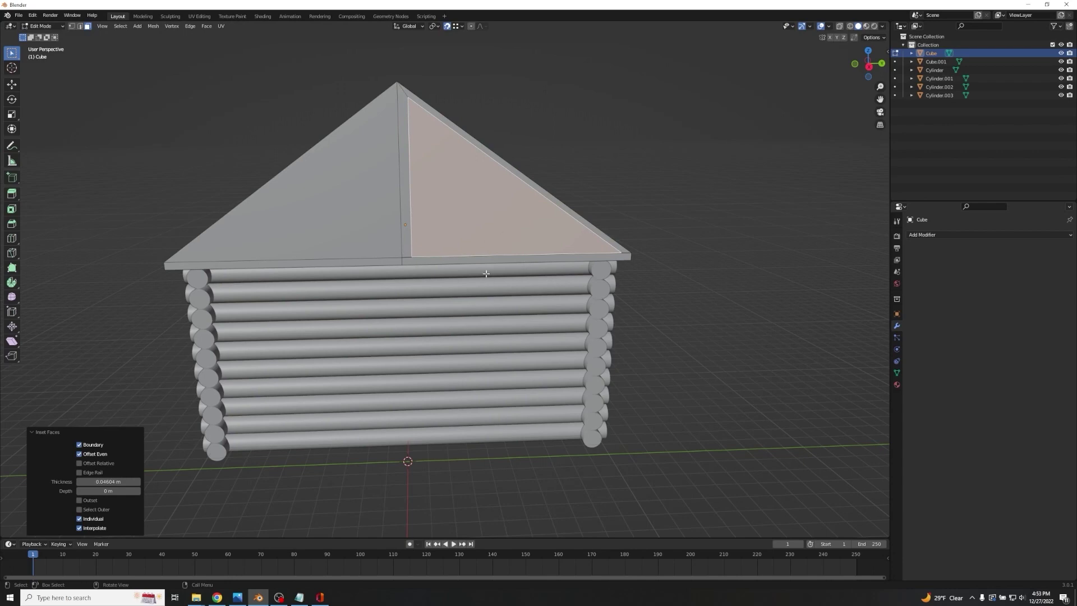
click(329, 188)
key(i)
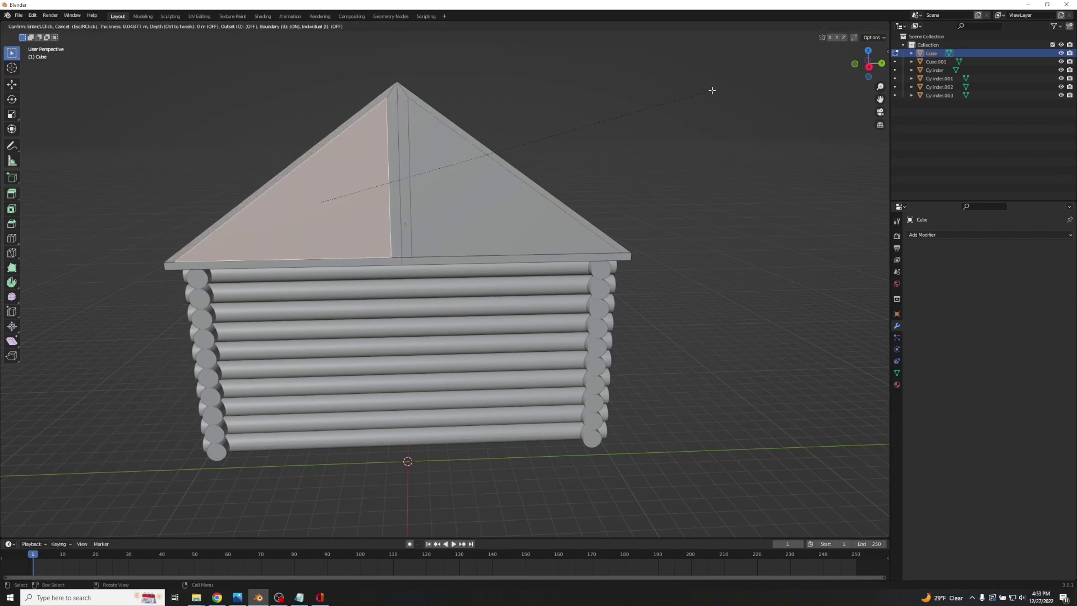
click(712, 90)
Select both inset gable panels, move them about 0.14 m up along Z and scale them to about 0.952.
scroll(592, 103, up, 5)
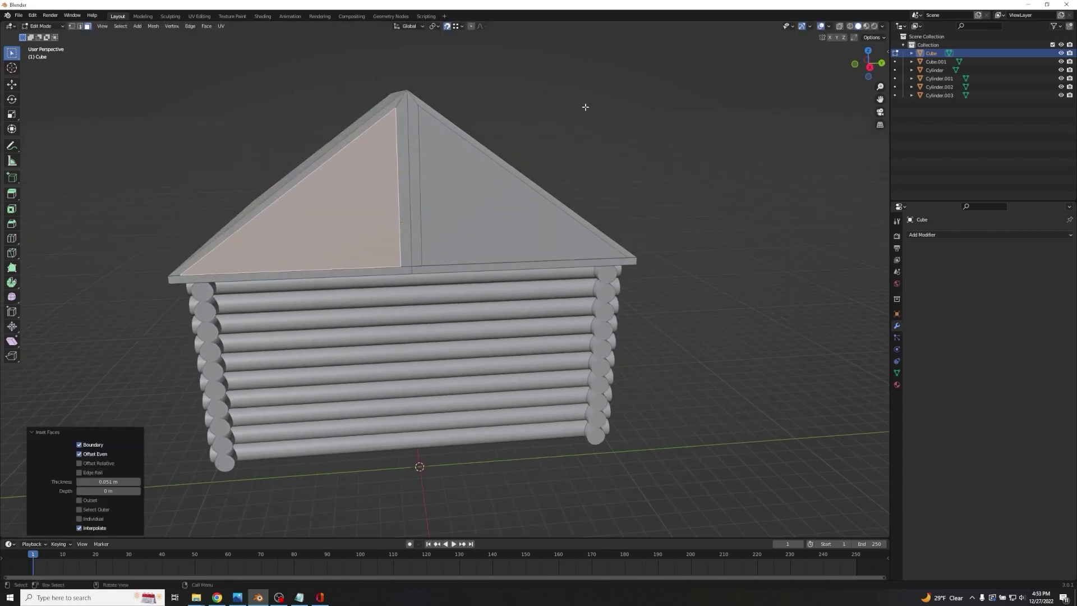
scroll(516, 187, down, 6)
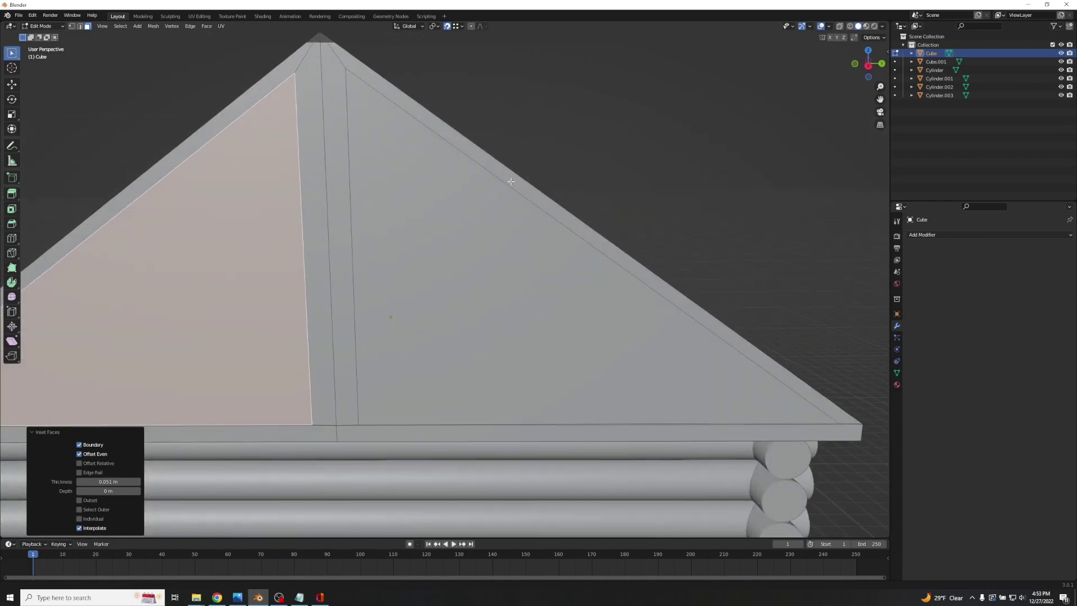
shift+click(524, 318)
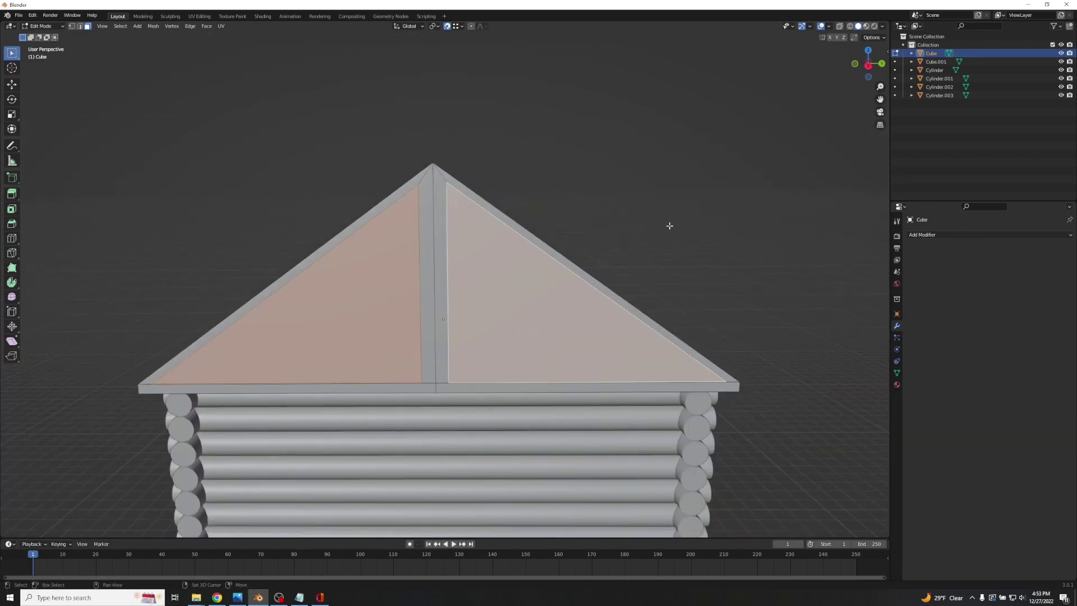
key(g)
key(z)
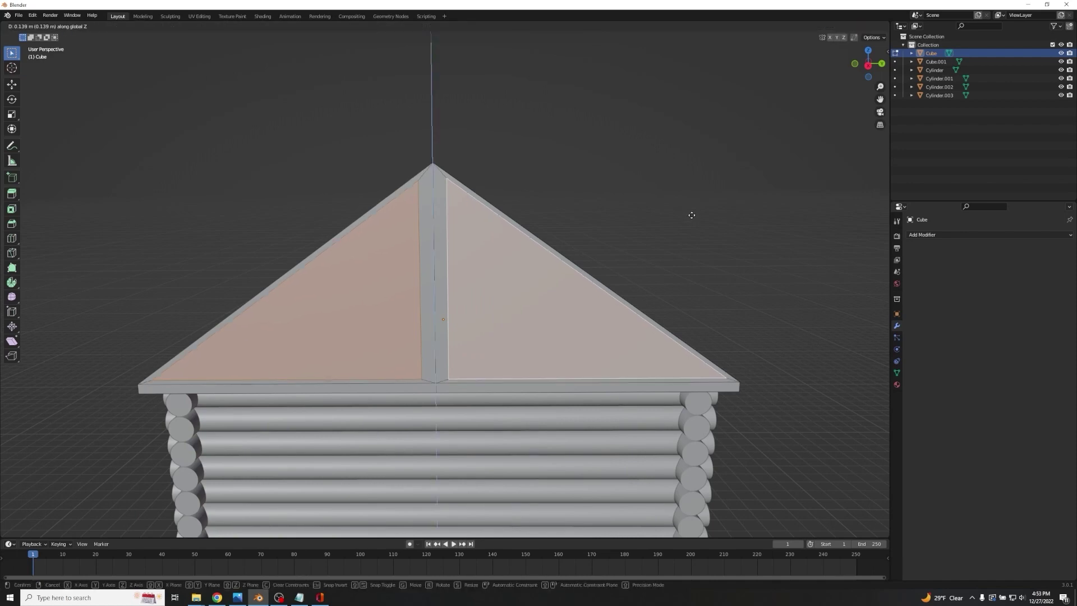
click(691, 215)
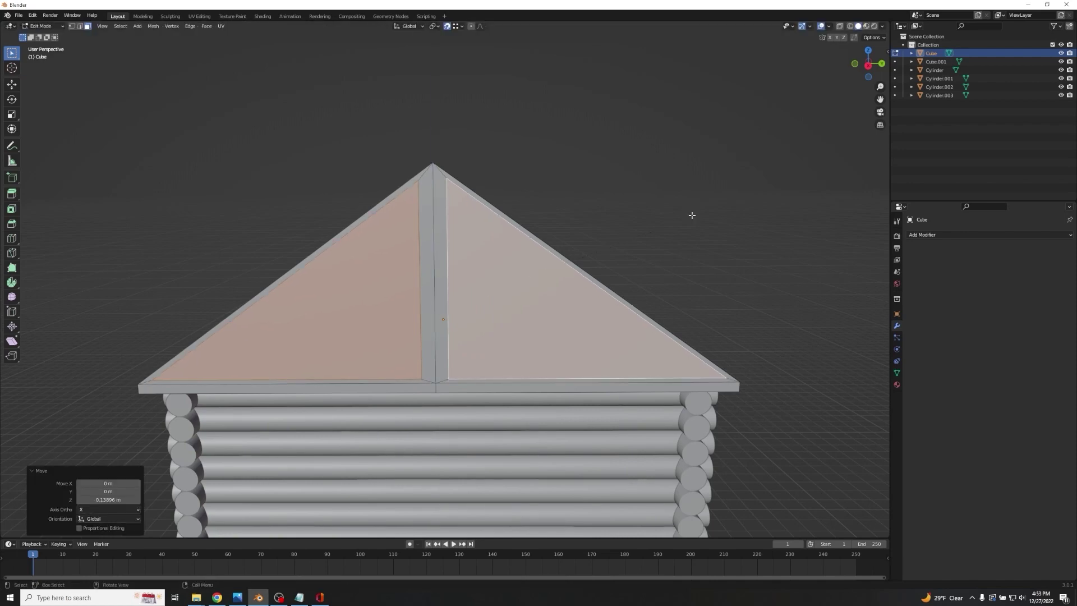
key(s)
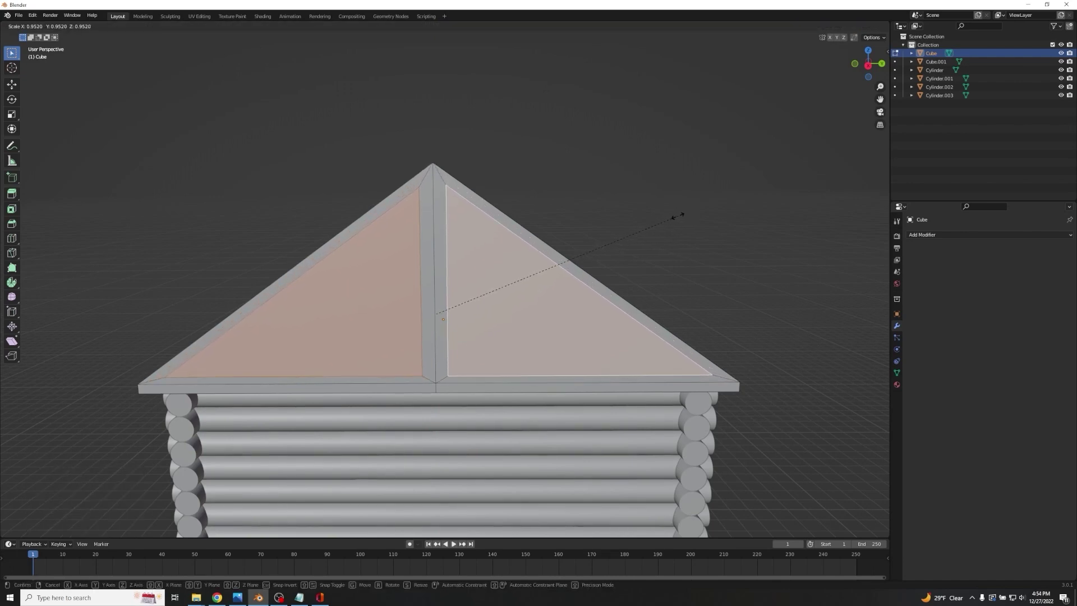
click(678, 216)
Extrude the two inset gable panels inward to recess them behind the roof frame.
middle_drag(531, 201, 535, 185)
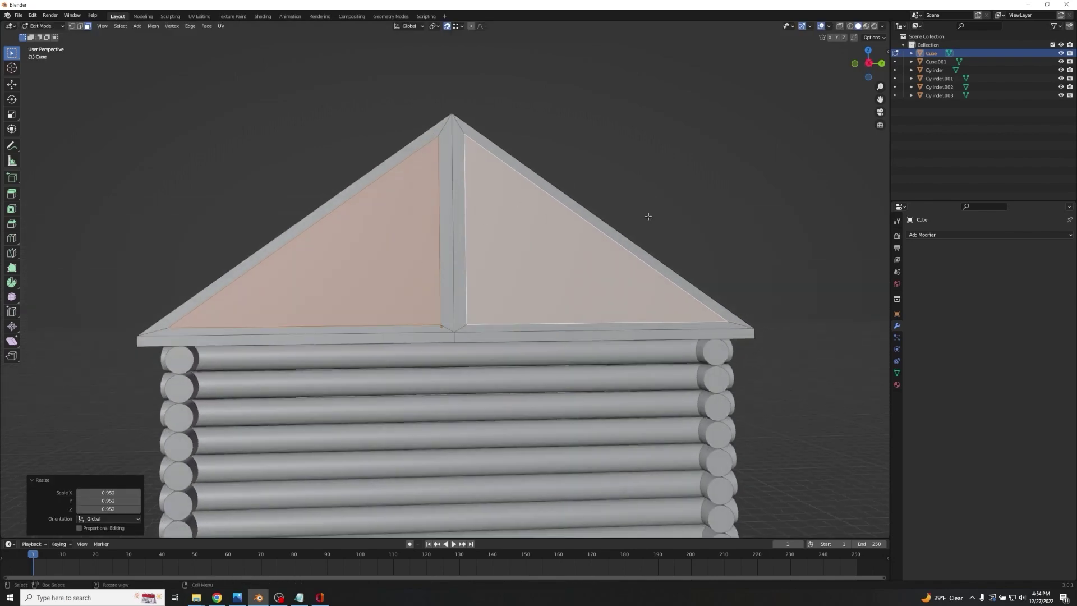
middle_drag(681, 183, 659, 197)
key(e)
click(720, 204)
click(719, 204)
Inset the two triangular faces of the opposite gable, one after the other, by about 0.03 m.
middle_drag(601, 318, 648, 313)
middle_drag(429, 337, 485, 341)
click(487, 338)
scroll(508, 270, down, 1)
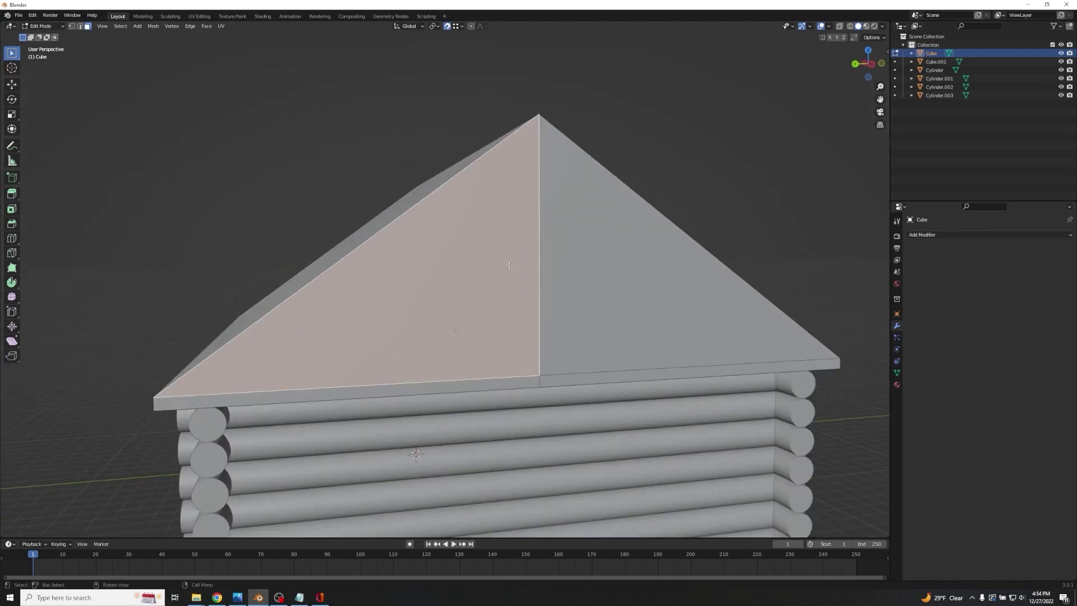
key(i)
click(672, 158)
middle_drag(673, 157, 641, 156)
click(580, 234)
key(i)
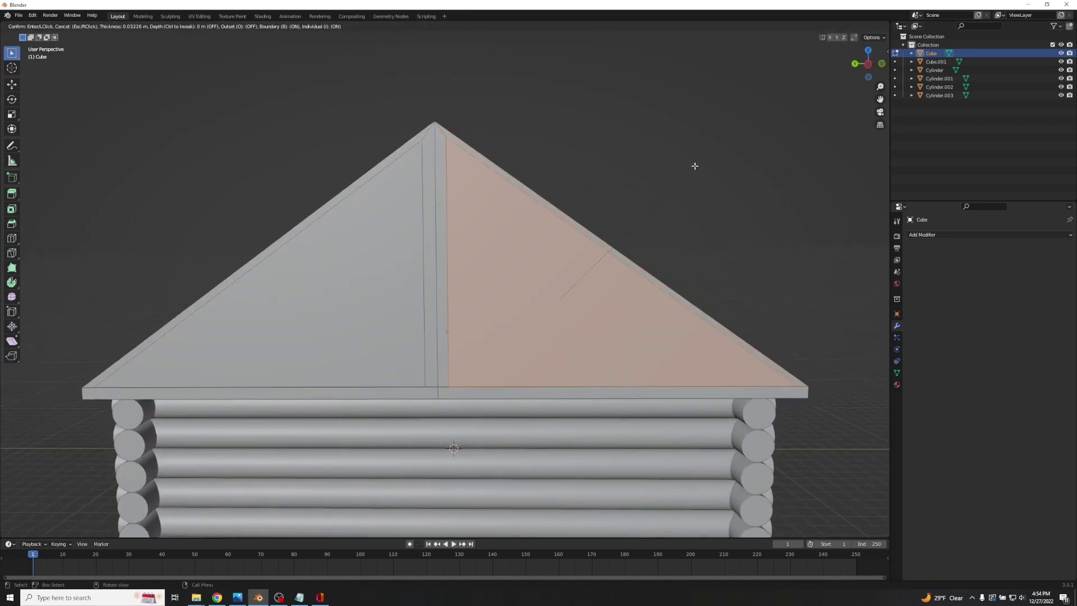
click(694, 166)
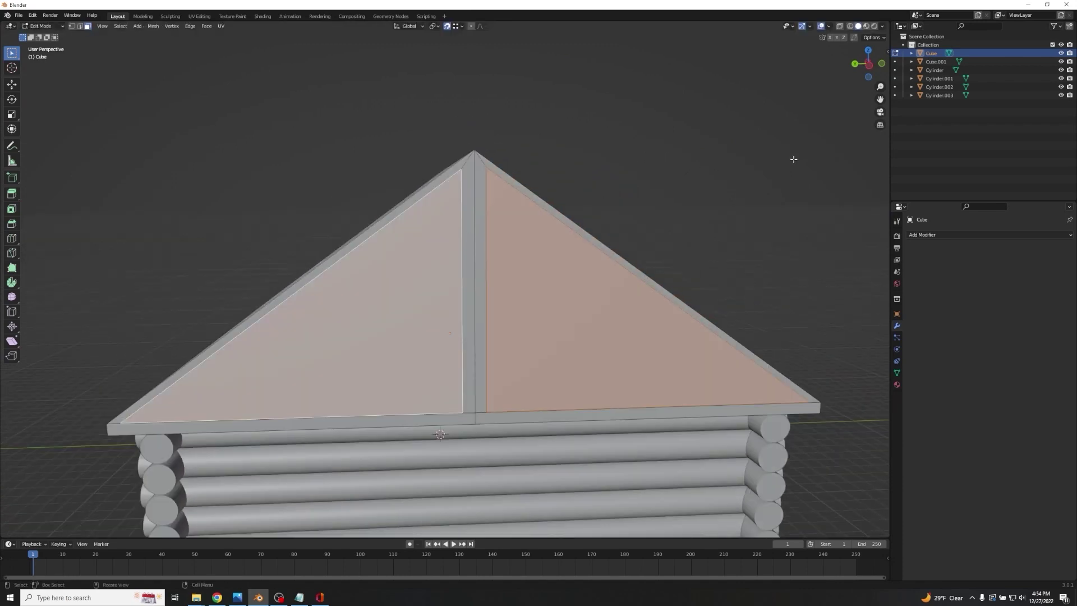
Move both inset panels of the opposite gable about 0.12 m up along Z and scale them to about 0.953.
key(g)
key(z)
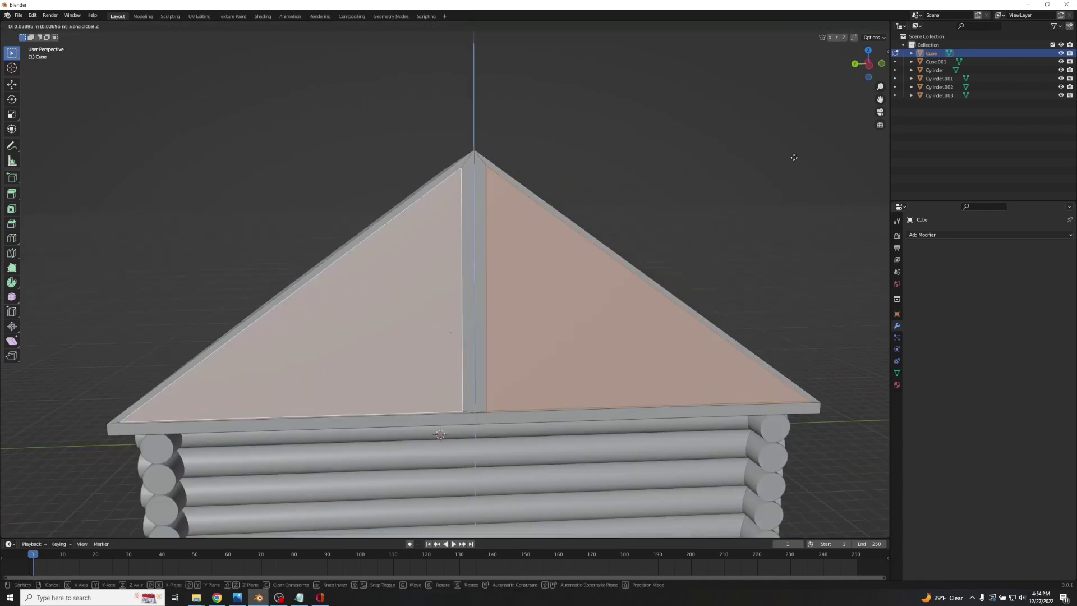
click(794, 155)
key(s)
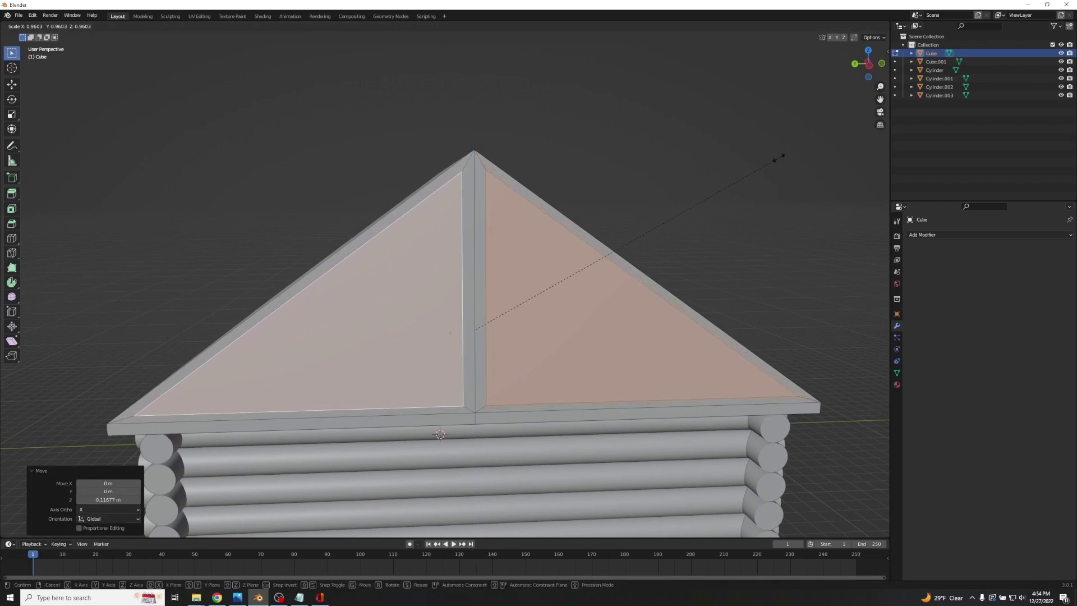
click(776, 159)
key(g)
key(z)
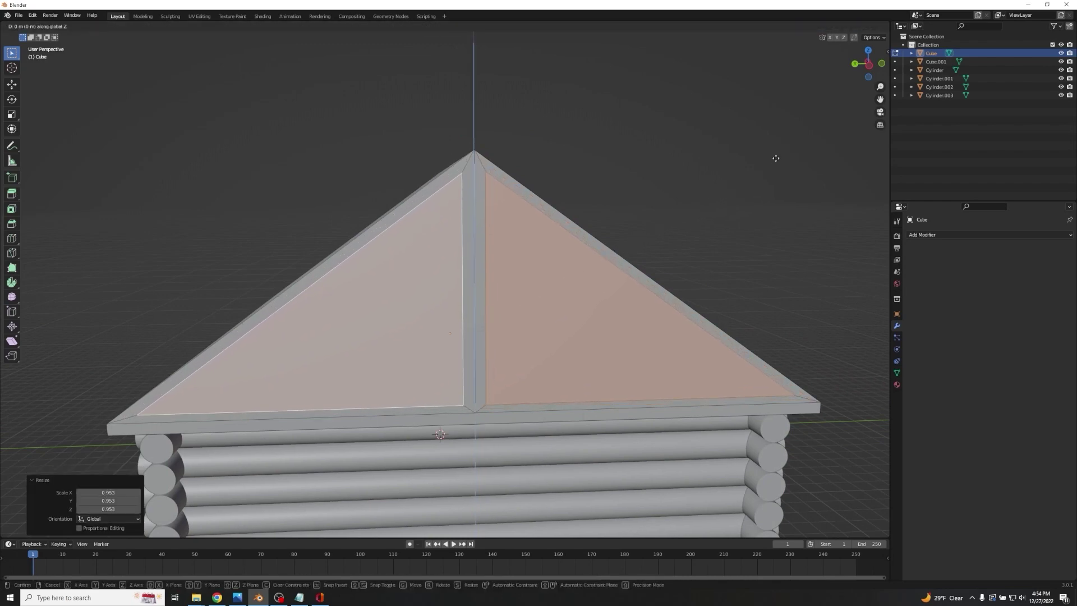
right_click(774, 157)
Extrude the opposite gable's two inset panels about 0.4 m inward and clear the selection.
middle_drag(775, 156, 493, 169)
key(e)
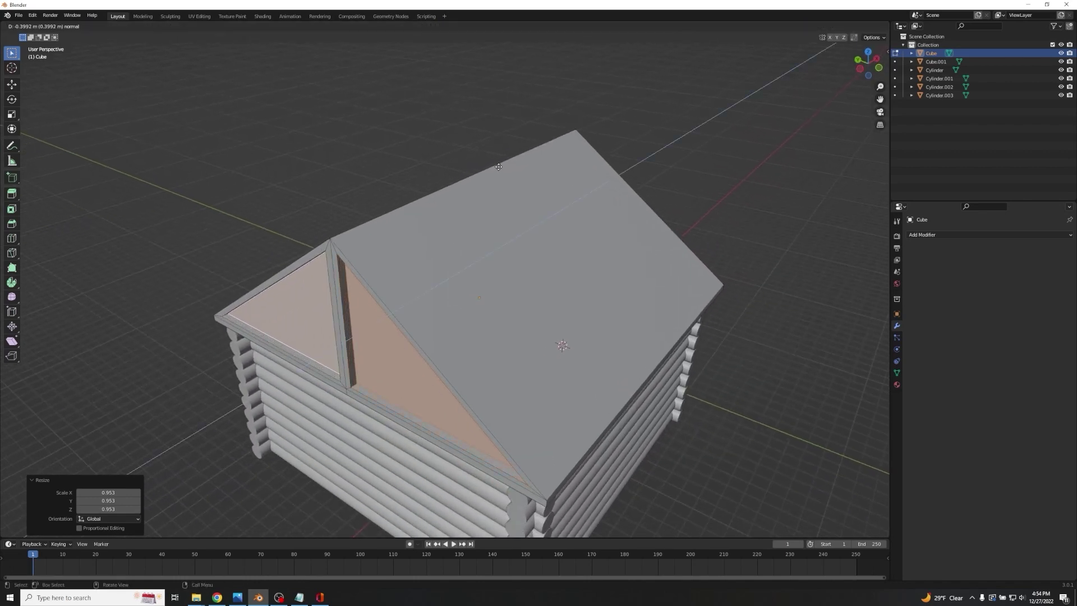
click(499, 166)
key(alt+a)
Extrude the opposite gable's two recessed panels about 0.29 m inward again and return to Object Mode.
middle_drag(344, 137, 508, 150)
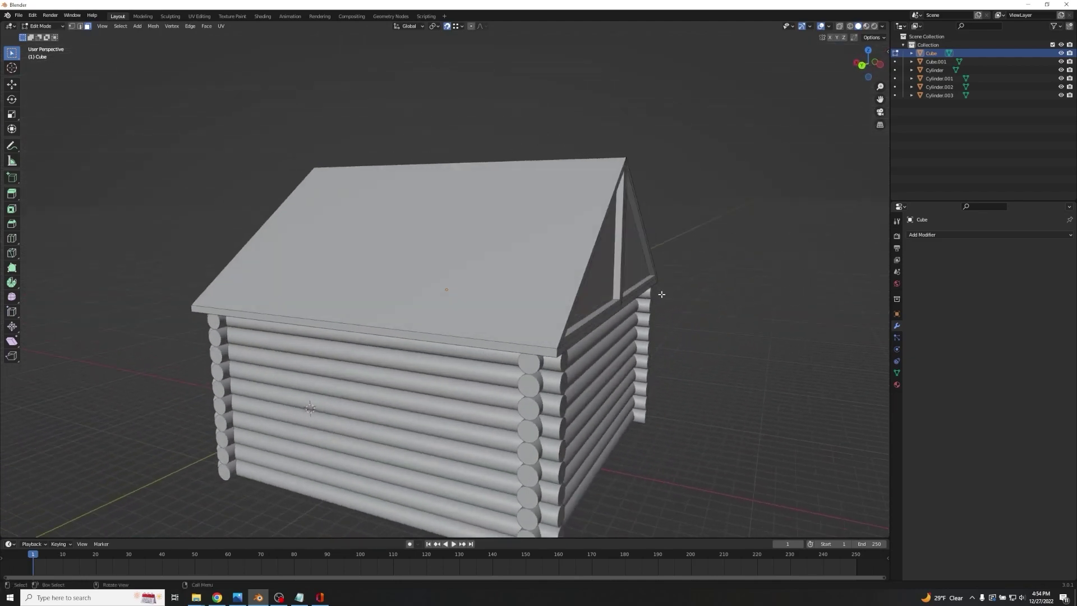
scroll(661, 294, up, 5)
scroll(679, 274, down, 4)
mouse_move(624, 267)
middle_down()
mouse_move(561, 258)
mouse_move(606, 236)
mouse_move(631, 263)
middle_up()
click(631, 262)
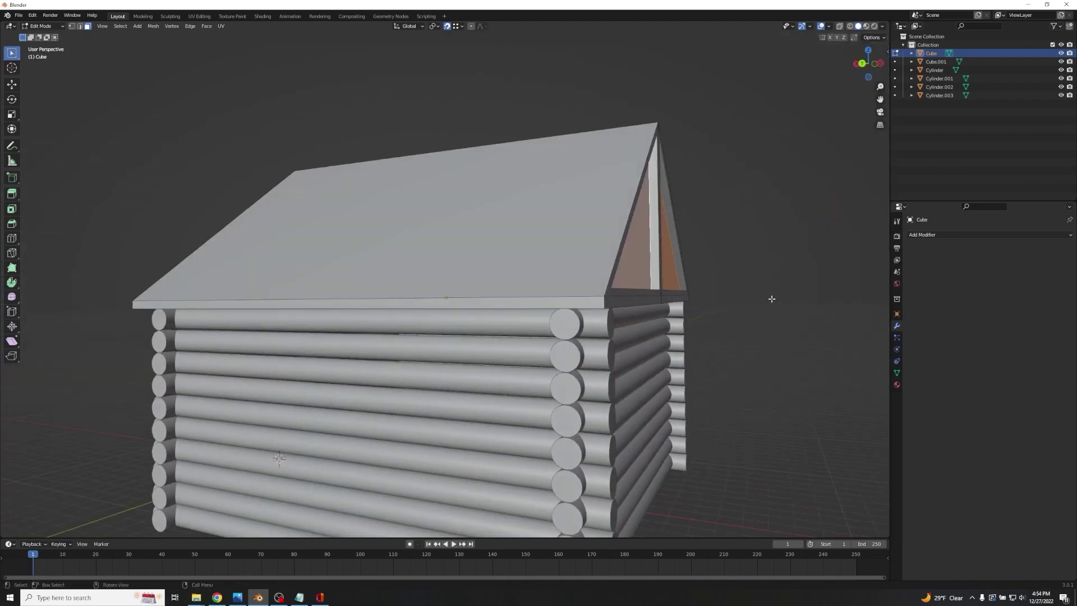
key(e)
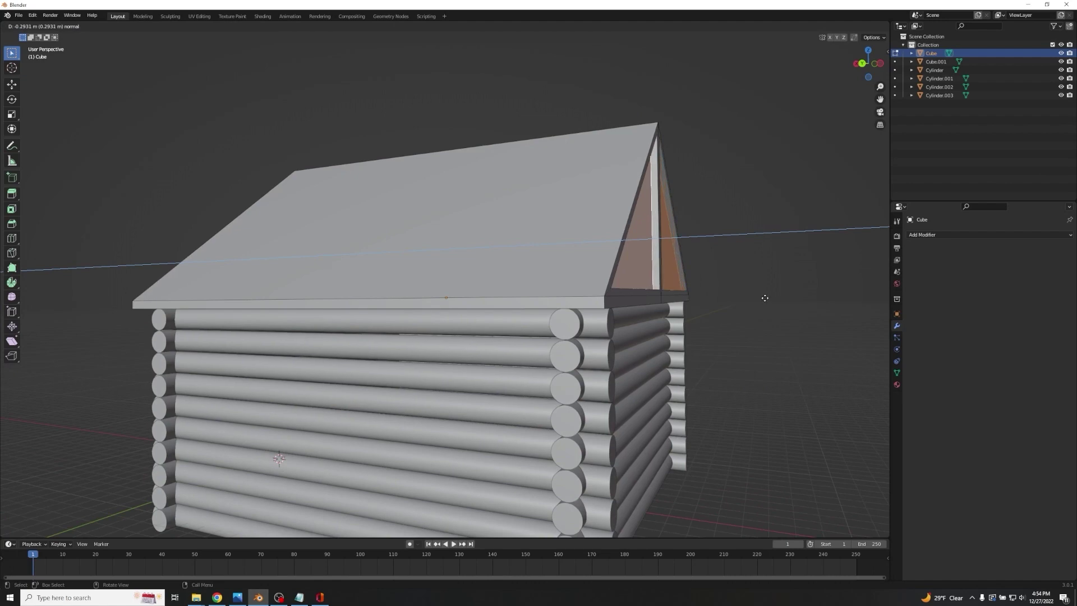
click(765, 298)
middle_drag(765, 298, 490, 233)
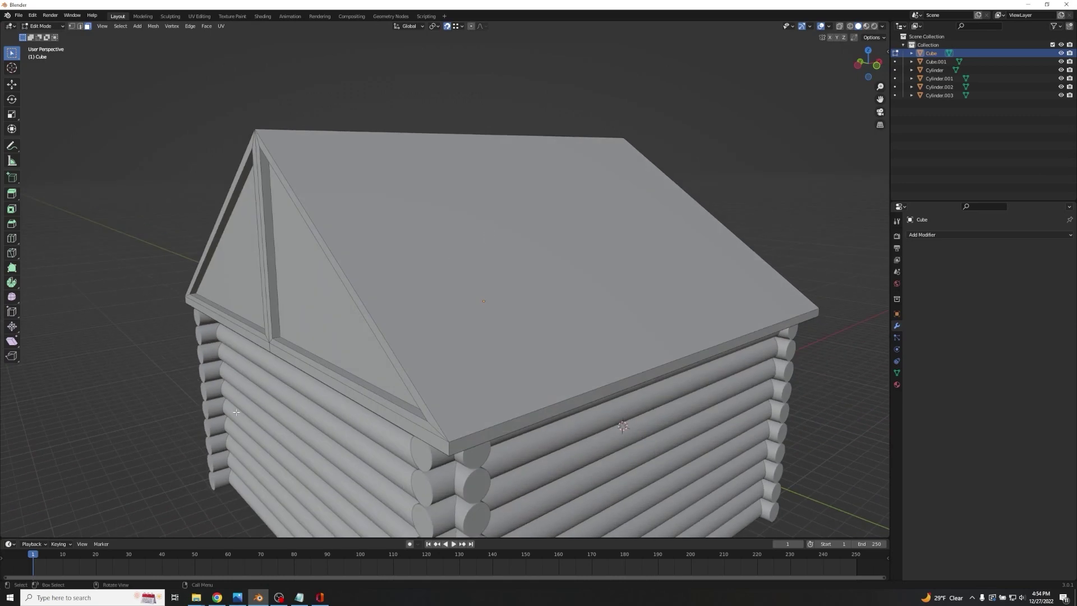
key(Tab)
Add a 2 m mesh cube at the world origin.
middle_drag(365, 292, 436, 292)
middle_drag(455, 410, 452, 373)
scroll(452, 373, down, 2)
middle_drag(738, 365, 691, 382)
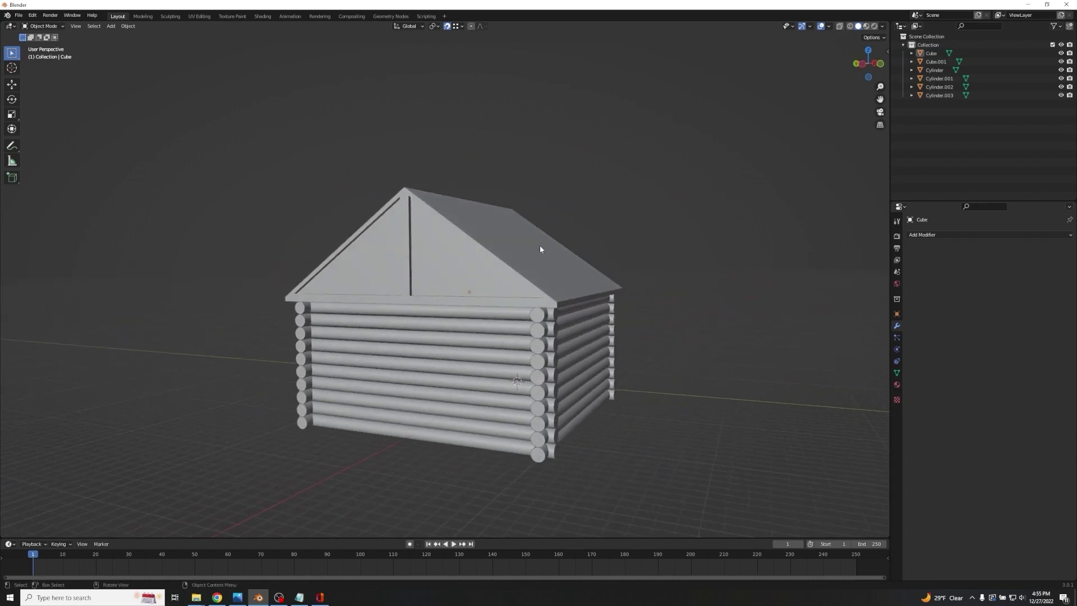
middle_drag(468, 280, 517, 289)
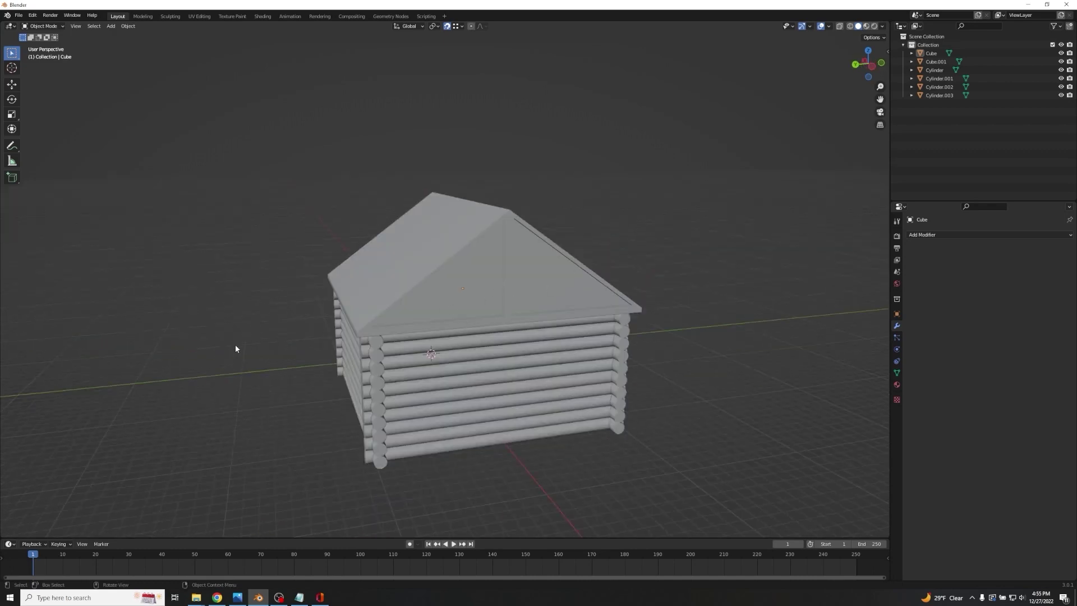
key(shift+a)
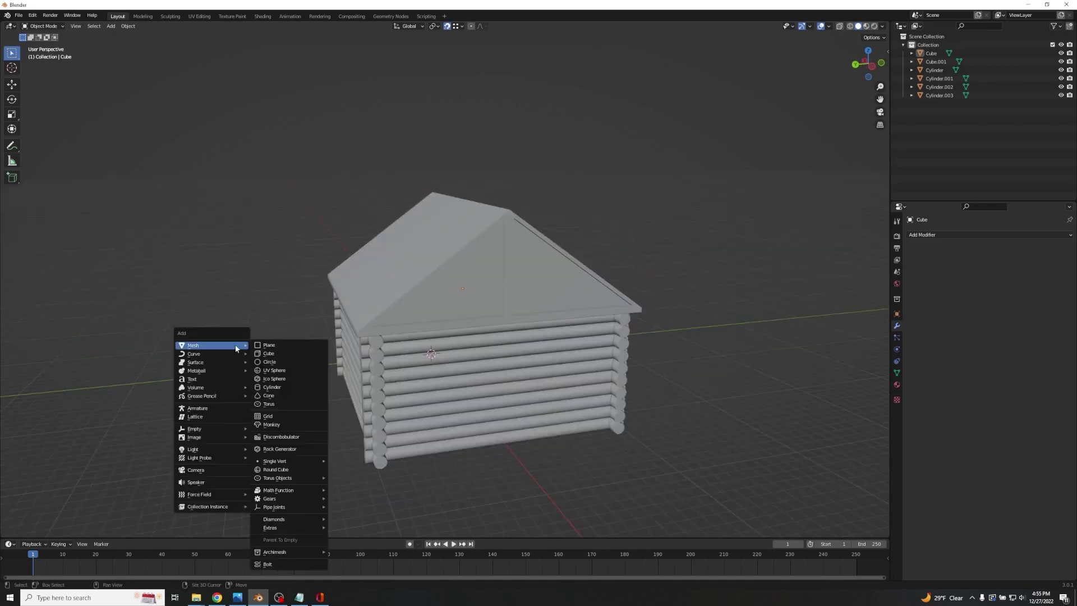
click(297, 359)
Move the new cube along X to the gable-end log wall and raise it about 4.95 m along Z.
middle_drag(212, 286, 361, 426)
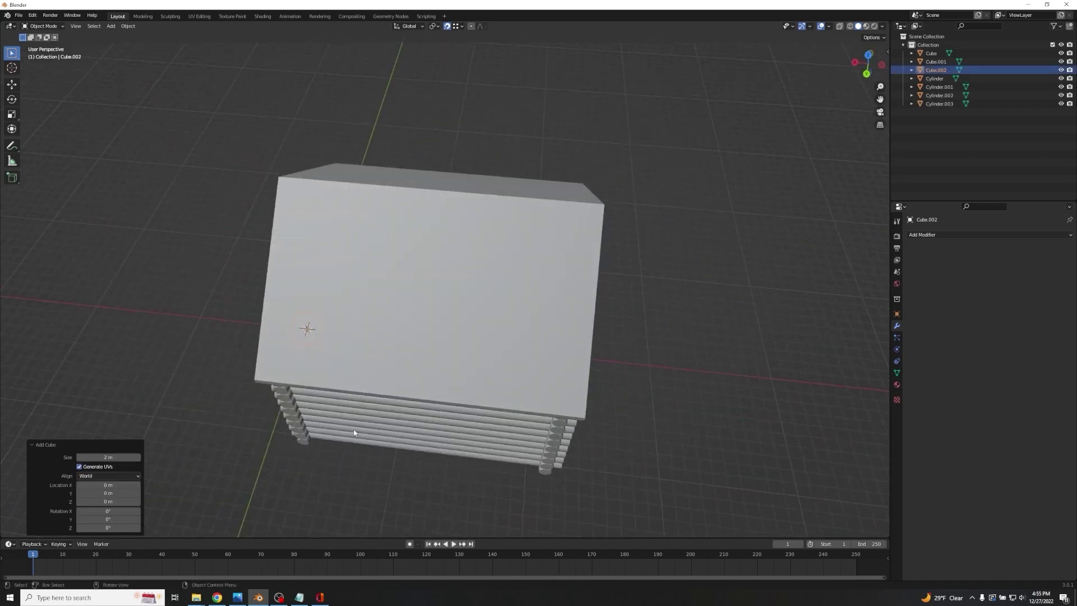
key(g)
key(x)
click(675, 431)
middle_drag(675, 431, 703, 443)
key(g)
key(z)
click(699, 339)
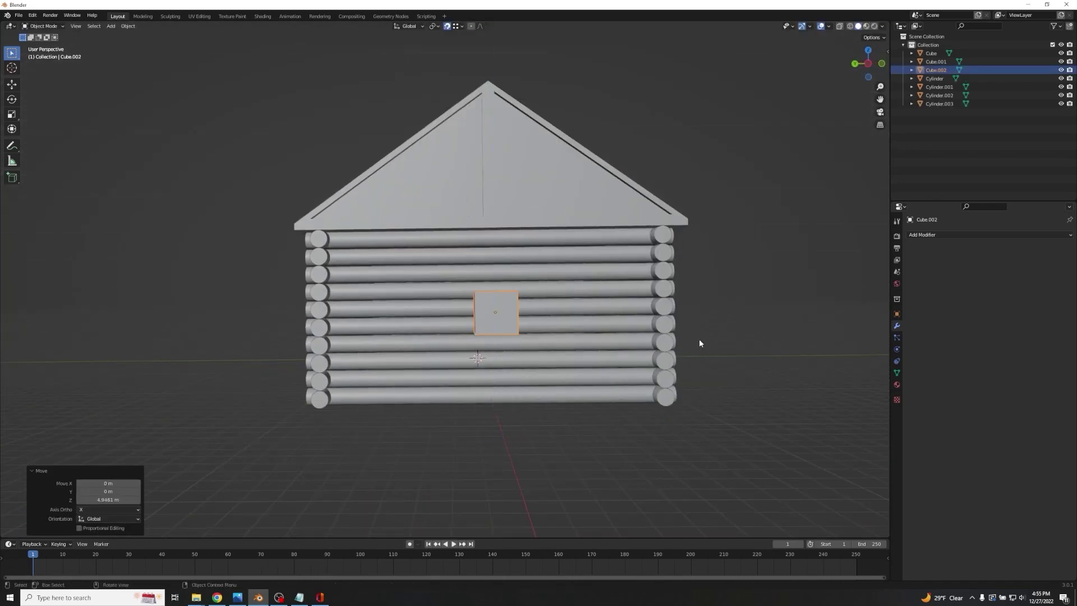
Move the cube about 5.8 m along Y as a window block, and place a duplicate about 5.1 m back along Y.
key(g)
key(y)
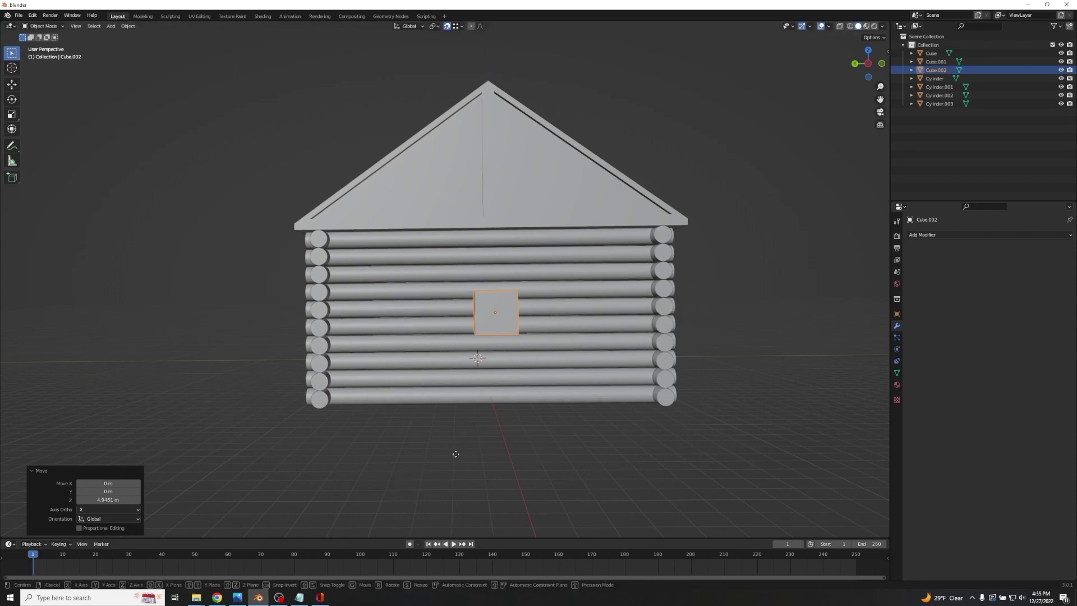
click(337, 442)
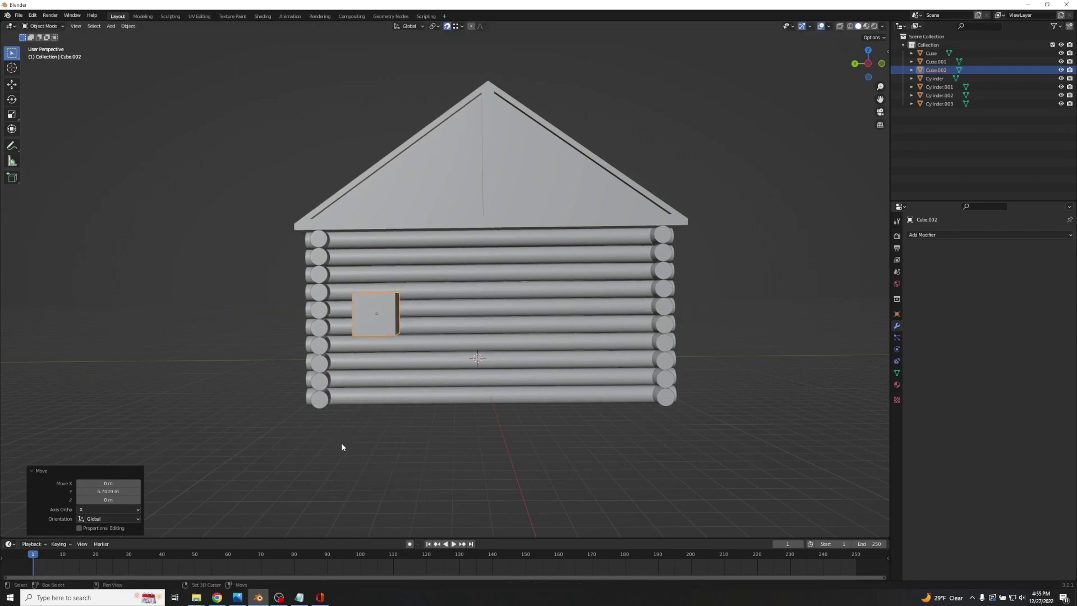
key(shift+d)
key(y)
click(448, 449)
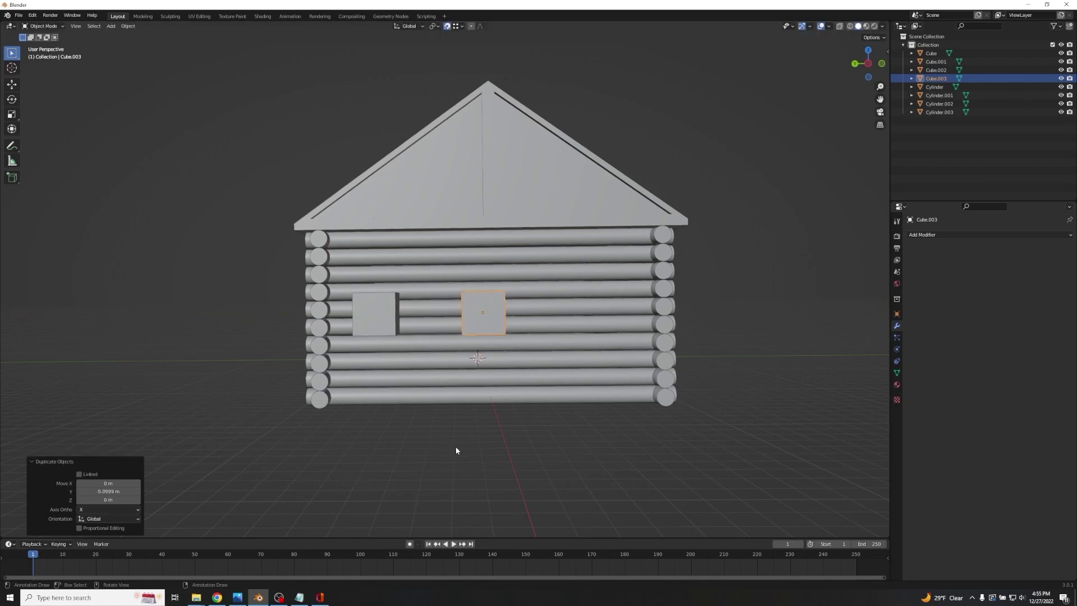
Scale the duplicated cube to about 2.18 times its height along Z and lower it to form a door block.
key(s)
key(z)
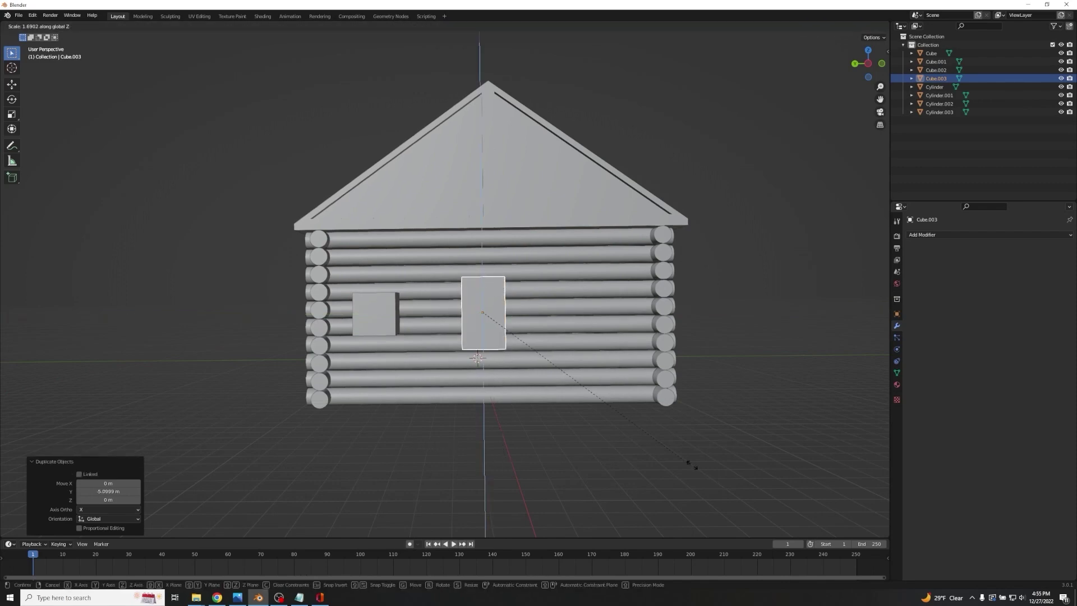
click(771, 469)
key(g)
key(z)
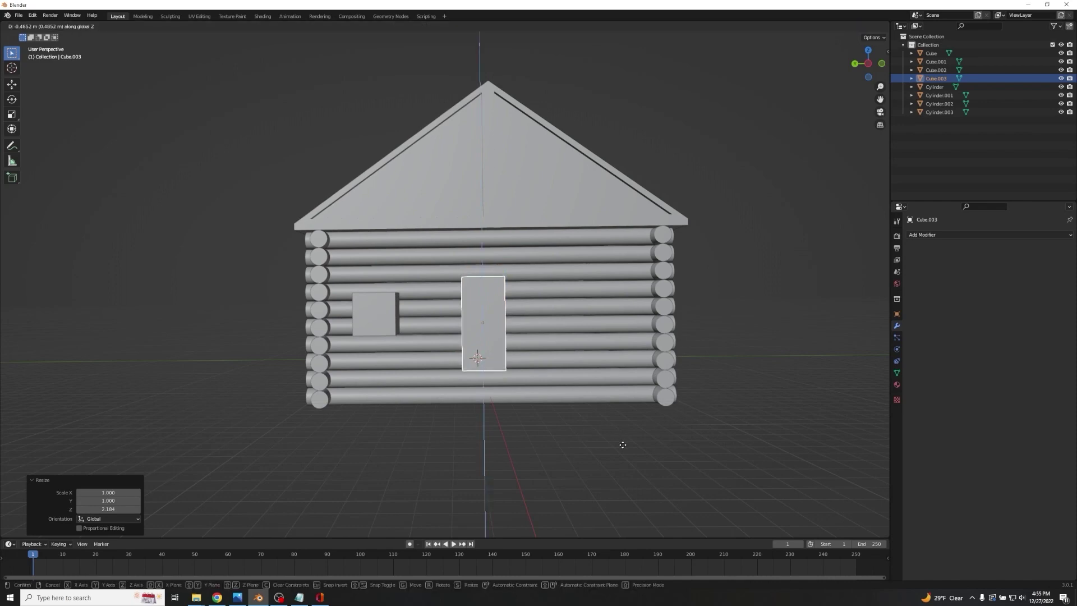
click(623, 449)
Inset the outward-facing face of the window cube by about 0.2 m and return to Object Mode.
click(372, 315)
middle_drag(433, 402, 460, 360)
key(Tab)
key(alt+a)
middle_drag(348, 326, 532, 282)
scroll(536, 309, up, 3)
click(361, 358)
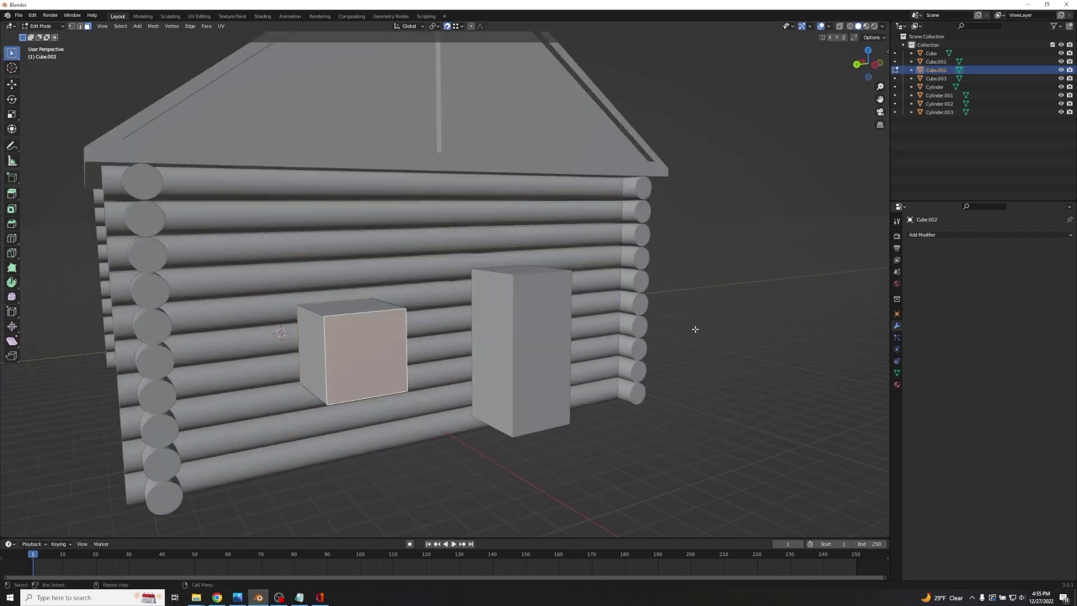
key(i)
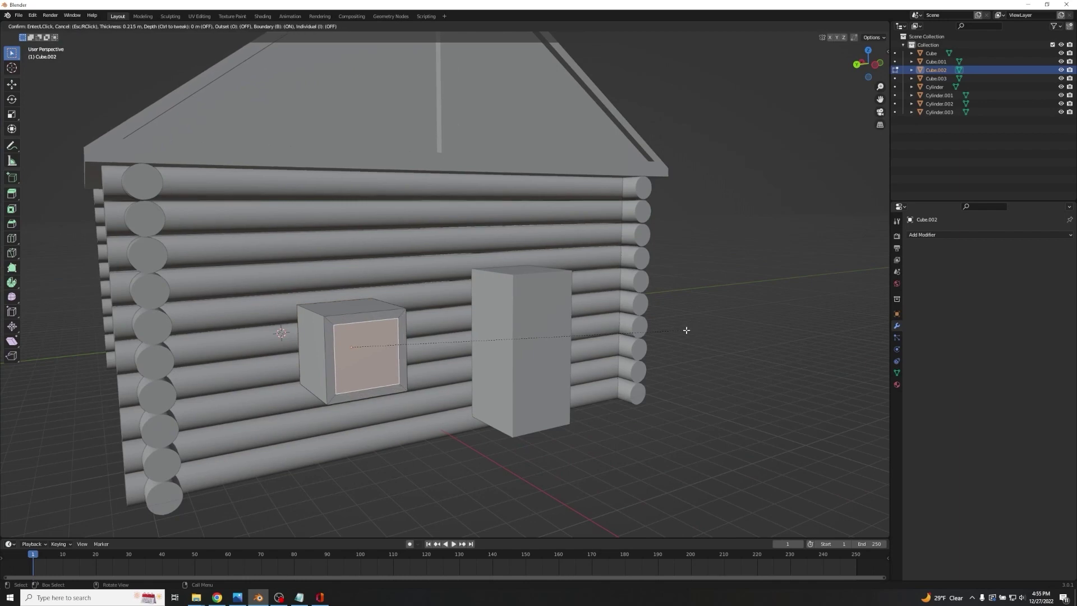
click(686, 330)
middle_drag(686, 329, 595, 359)
key(Tab)
Duplicate the window block and move the copy about 9.8 m along Y to the other side of the door block.
scroll(595, 359, down, 5)
key(shift+d)
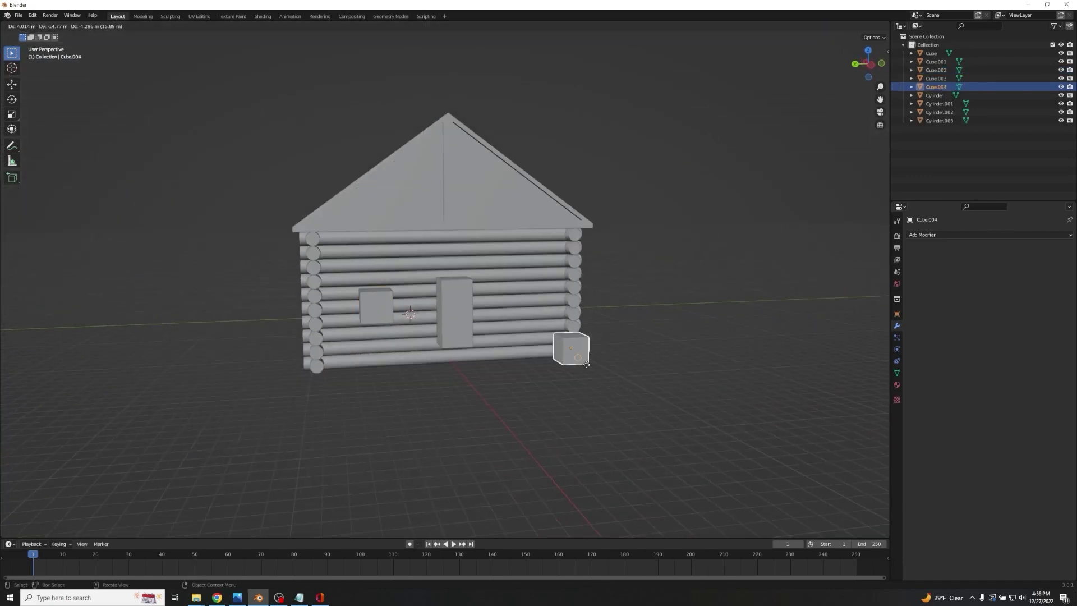
key(x)
right_click(587, 373)
key(g)
key(y)
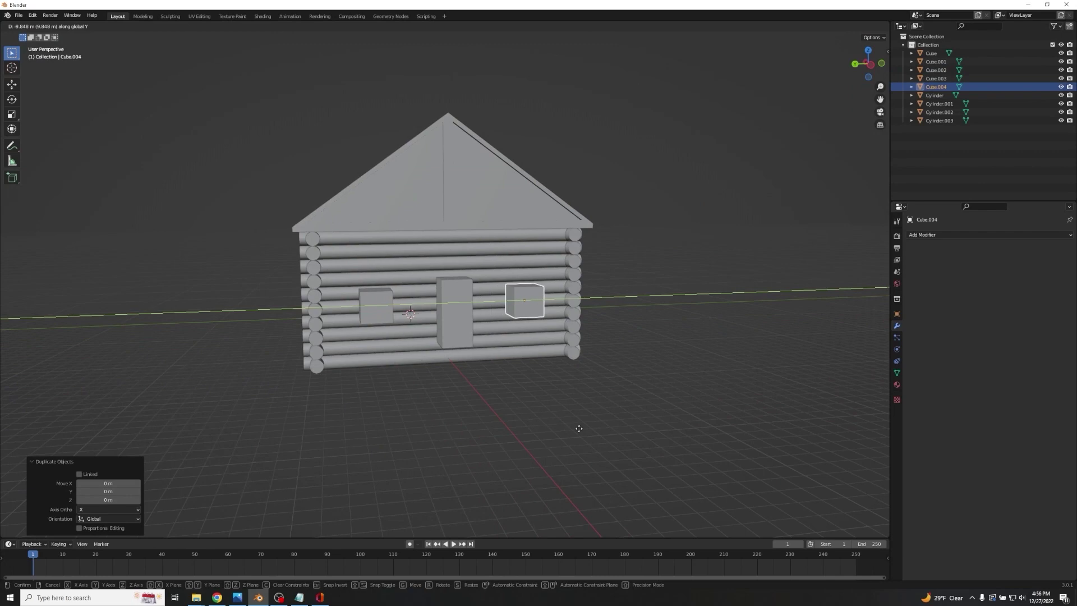
click(581, 428)
Move the door block and both window blocks together about 3.9 m along X into the gable-end log wall.
middle_drag(570, 419, 651, 443)
click(504, 314)
click(511, 306)
middle_drag(511, 306, 315, 357)
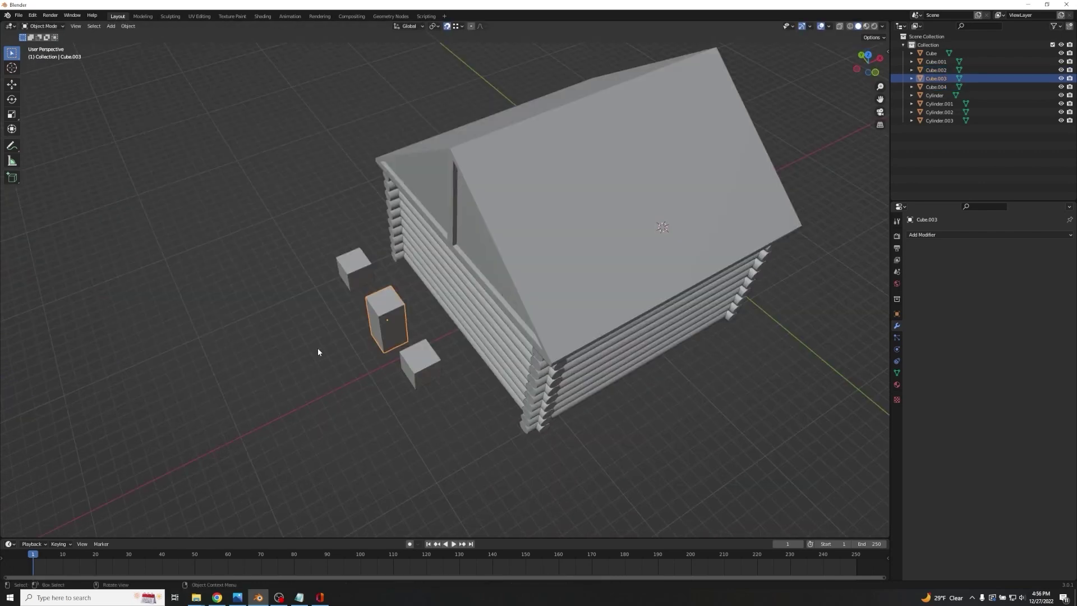
scroll(590, 305, up, 2)
mouse_move(591, 305)
middle_down()
mouse_move(460, 251)
mouse_move(578, 295)
middle_up()
scroll(174, 325, down, 3)
shift+click(365, 246)
shift+click(366, 347)
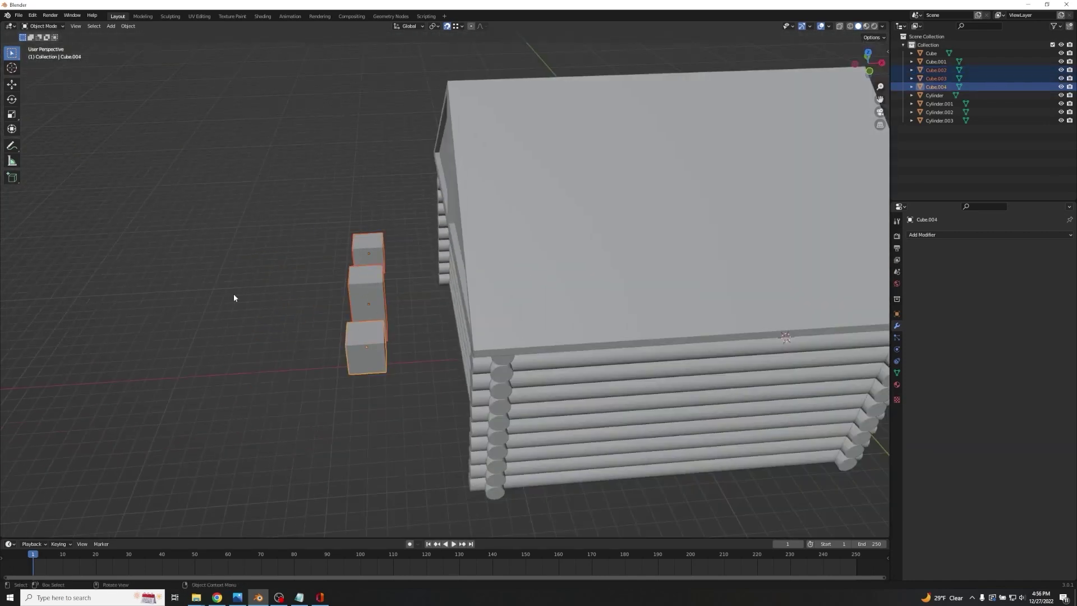
key(g)
key(x)
click(337, 298)
Set snapping to Edge and lower the three blocks about 2.2 m along Z so the door block meets the floor.
middle_drag(281, 320, 349, 281)
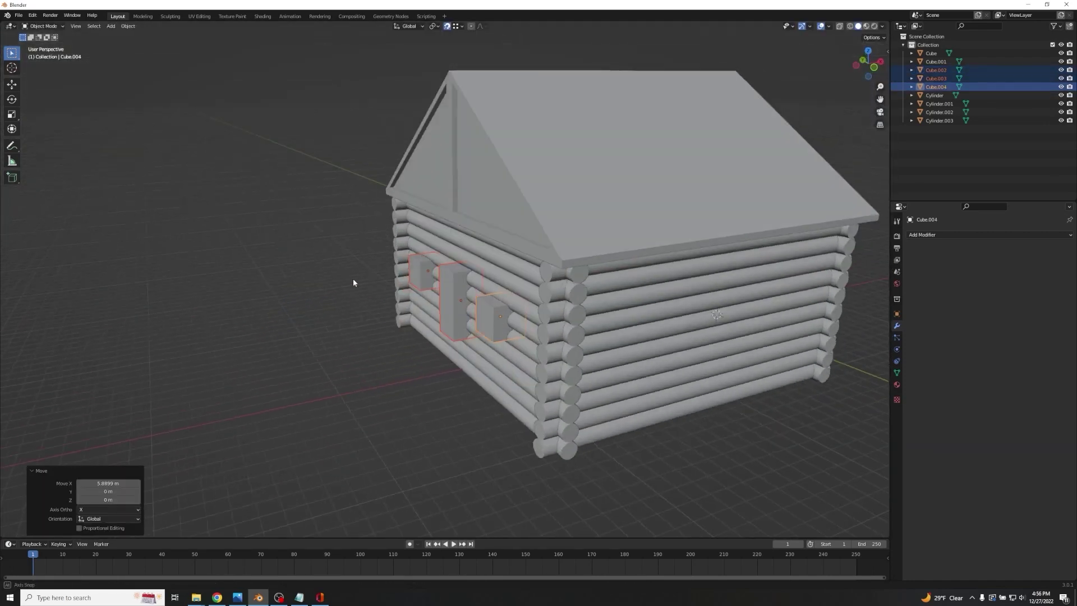
scroll(349, 284, up, 2)
middle_drag(251, 331, 327, 327)
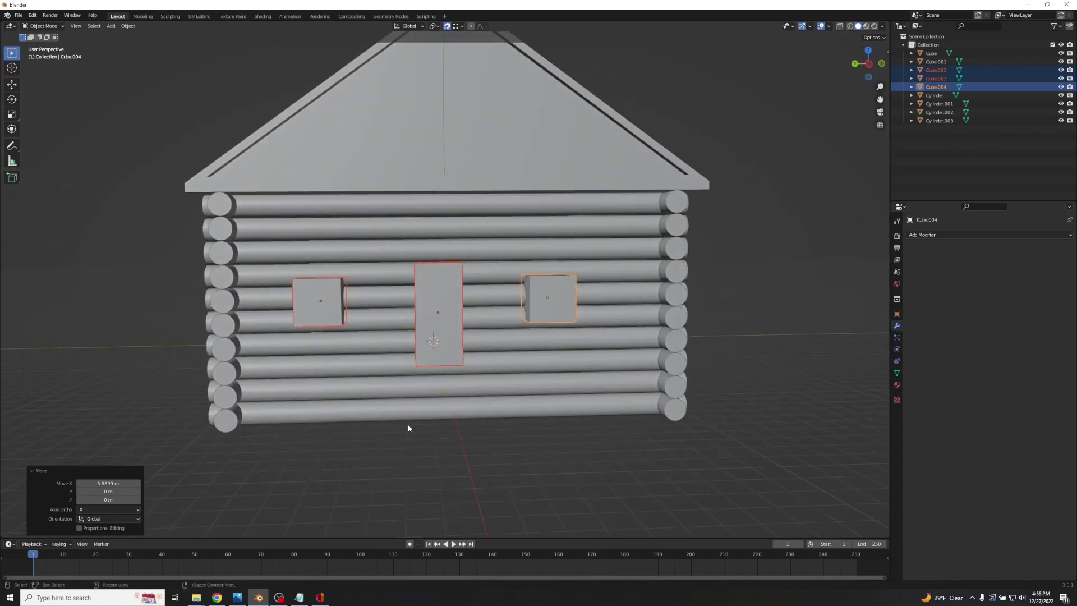
middle_drag(399, 430, 147, 432)
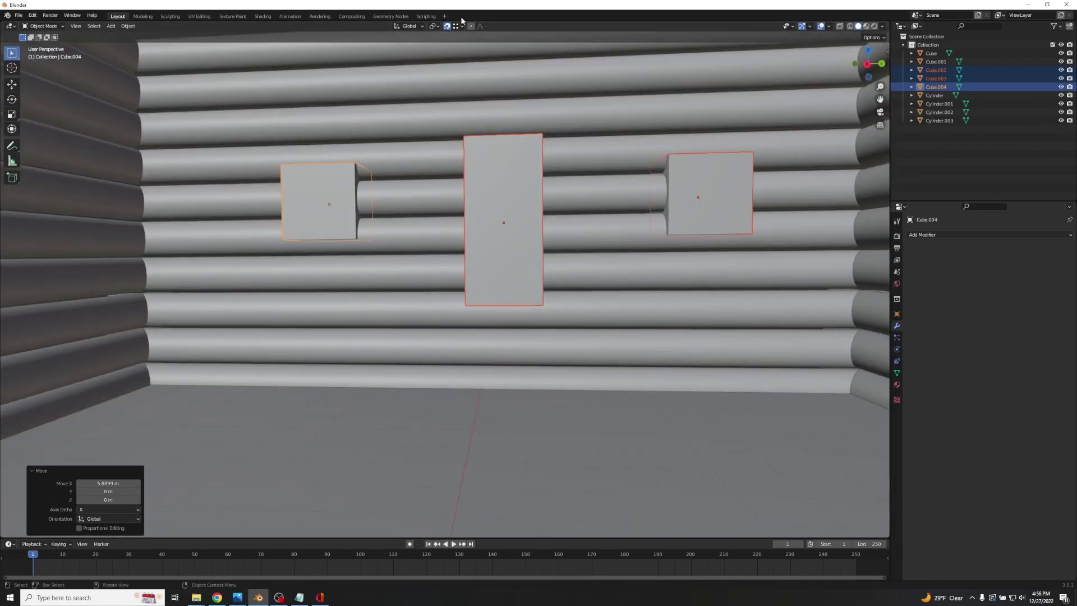
click(458, 27)
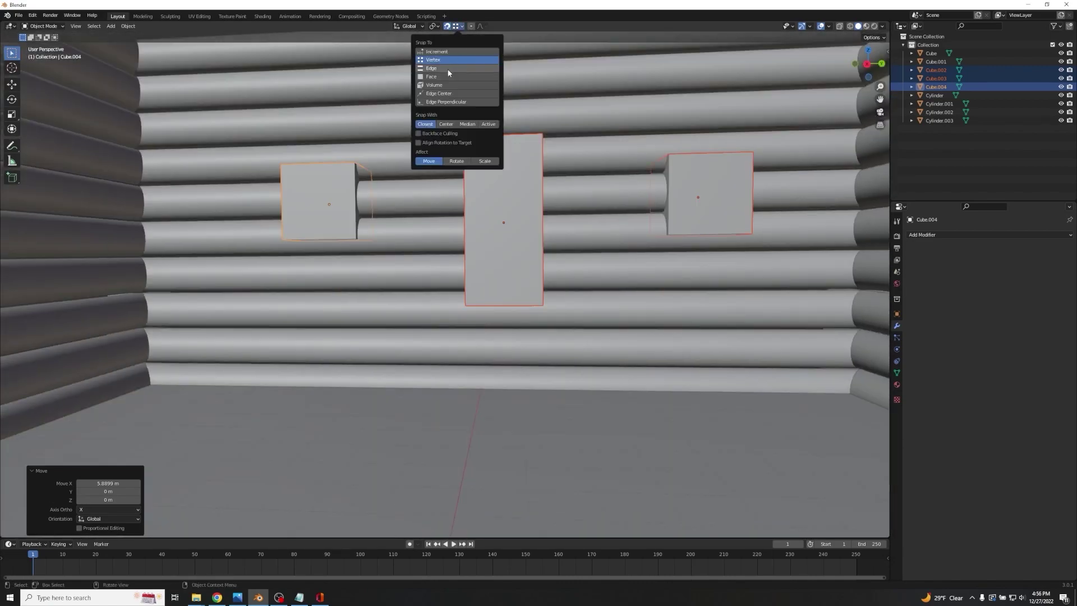
click(454, 26)
click(458, 27)
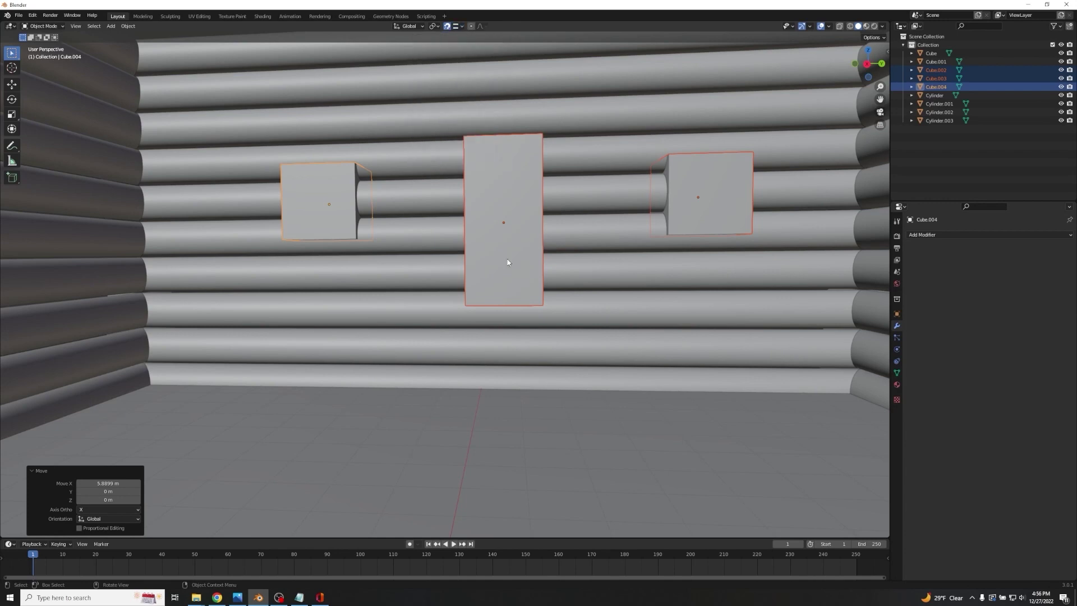
key(g)
key(z)
click(489, 398)
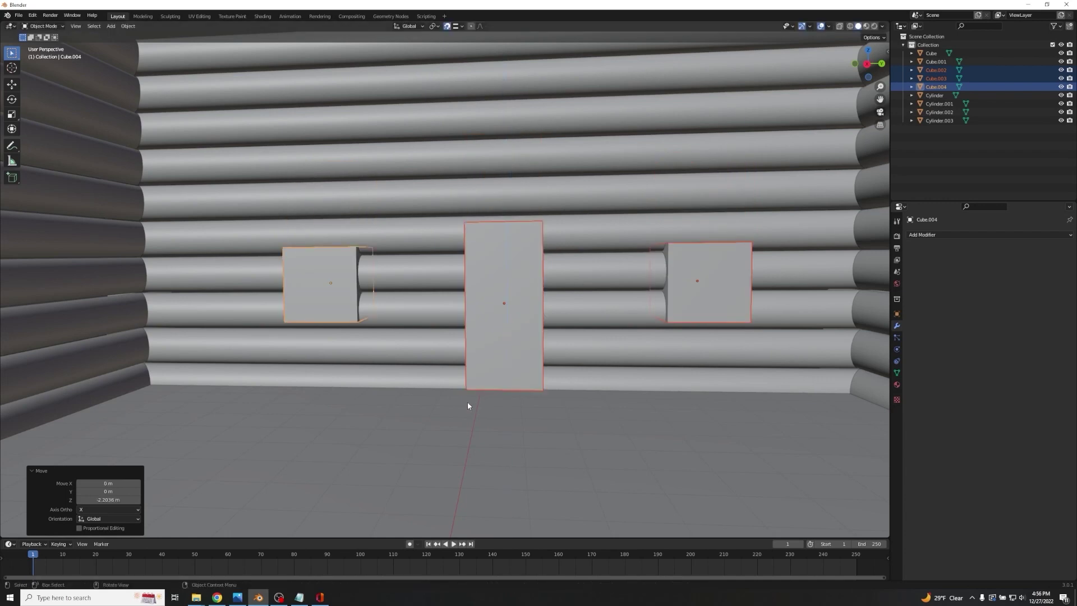
Shift the three blocks about 0.6 m along X so they pass through the log wall.
middle_drag(542, 413, 512, 418)
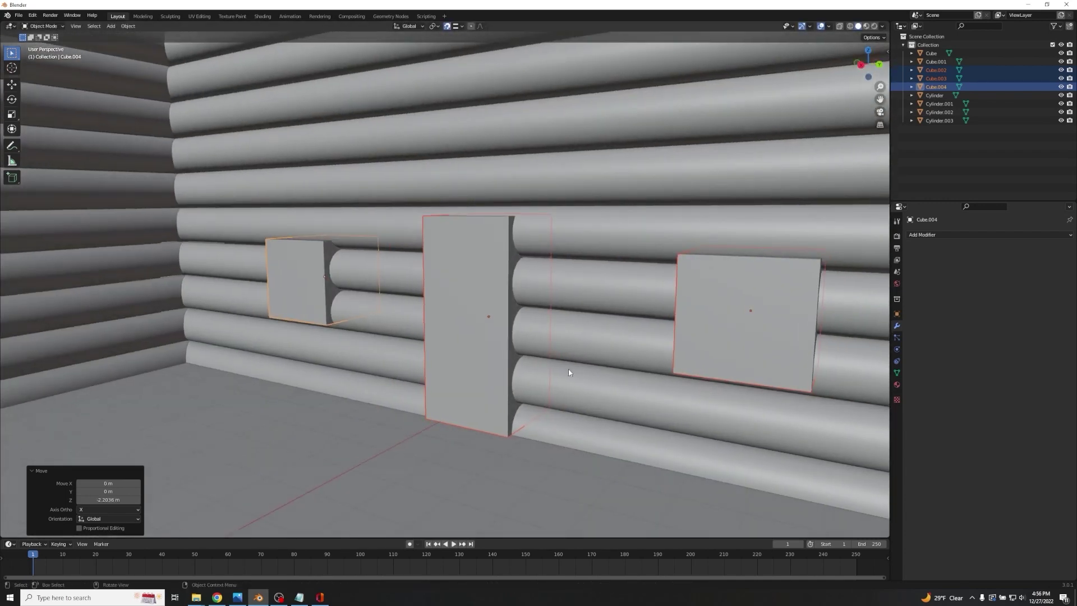
middle_drag(568, 368, 409, 398)
key(g)
key(x)
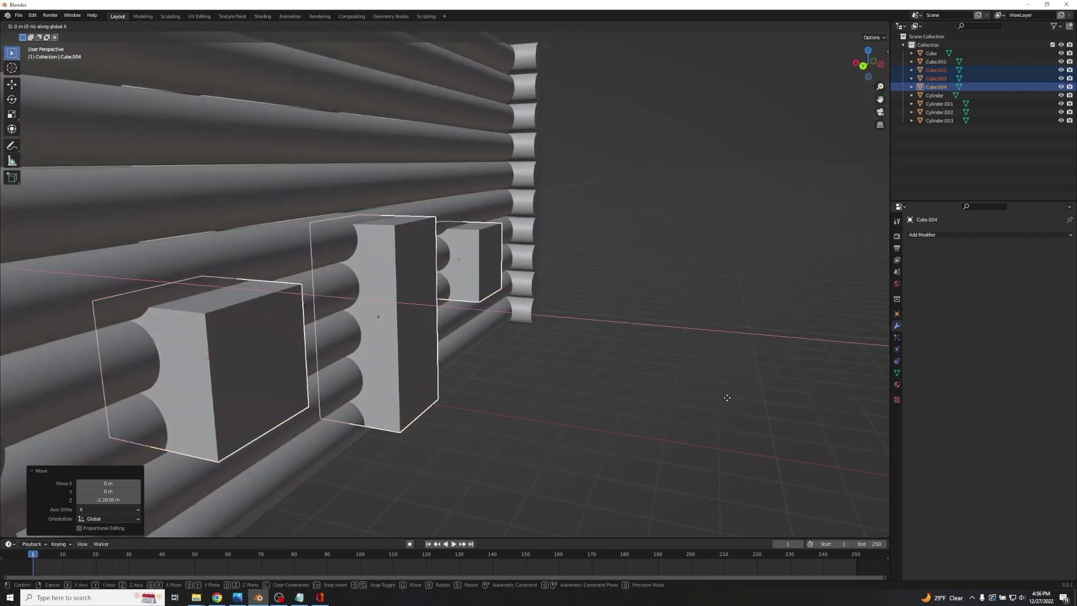
click(711, 388)
middle_drag(712, 388, 474, 351)
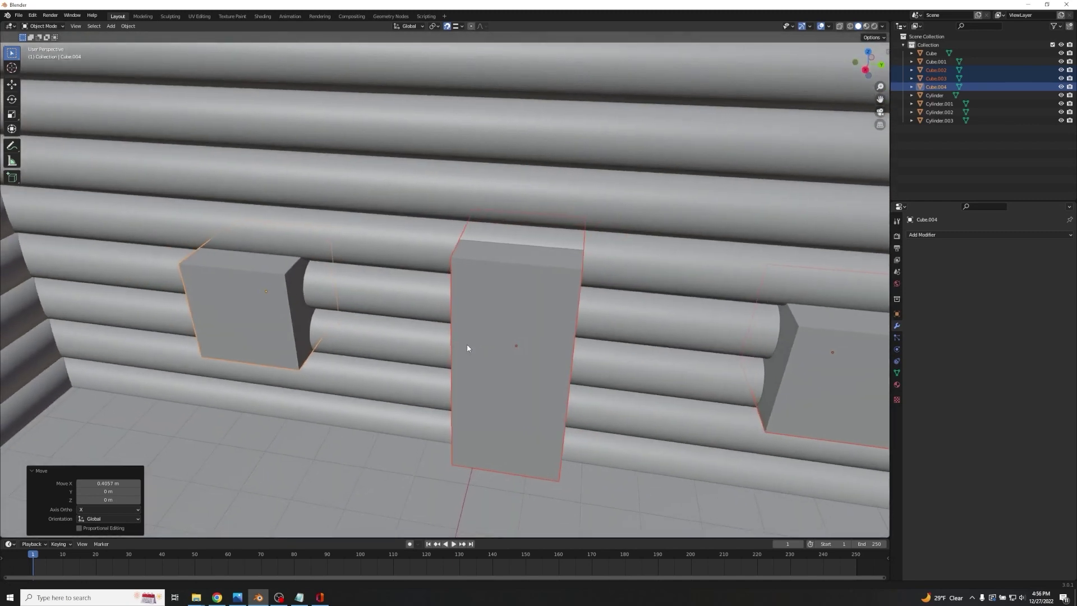
Adjust the three blocks along Y to centre the door block beneath the gable.
scroll(518, 389, down, 8)
key(g)
key(x)
key(y)
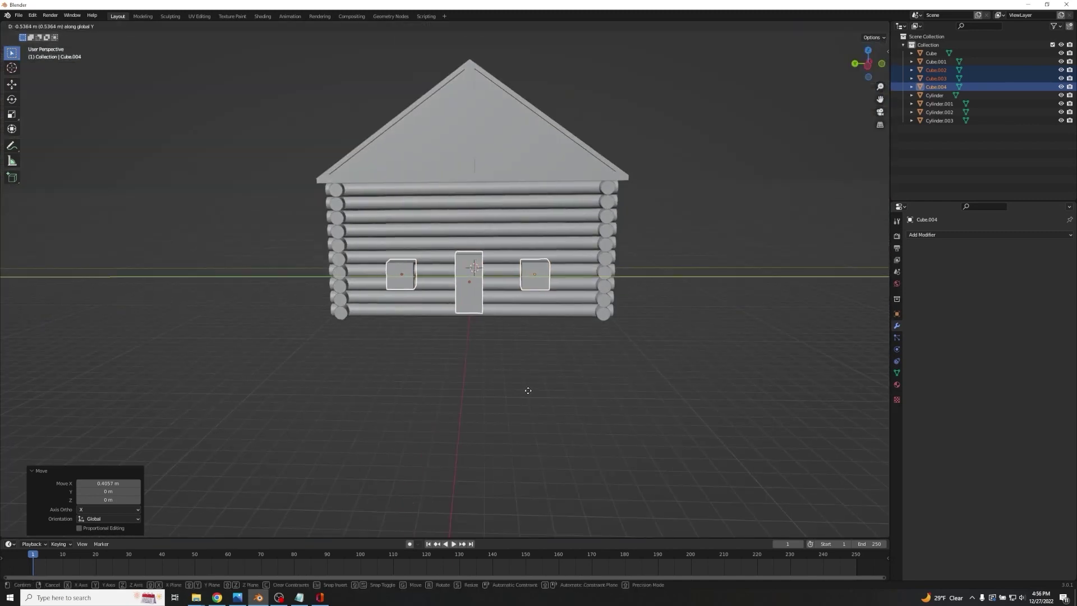
click(532, 385)
middle_drag(531, 386, 530, 371)
key(g)
key(y)
click(531, 372)
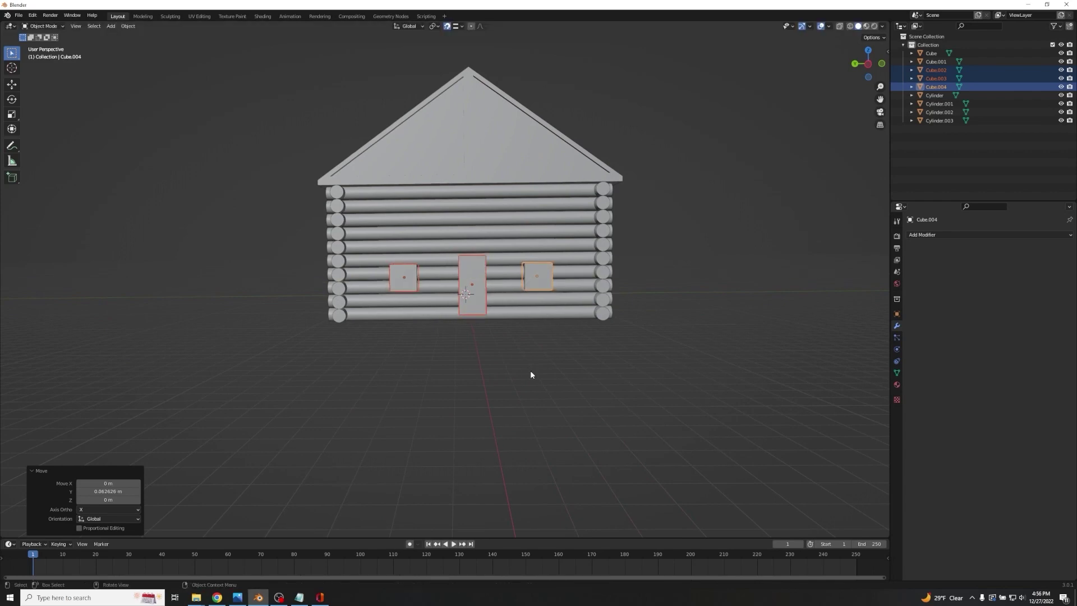
scroll(531, 372, down, 1)
Select both window blocks and the door block, and join them into one object with the door block active.
click(531, 372)
scroll(530, 374, up, 4)
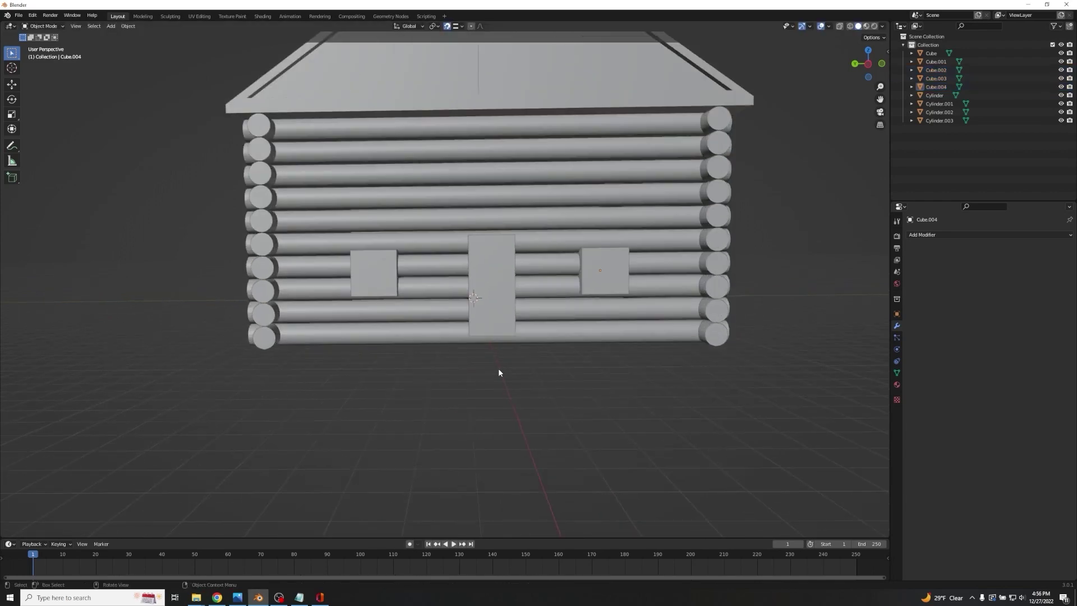
click(376, 271)
shift+click(619, 272)
shift+click(492, 265)
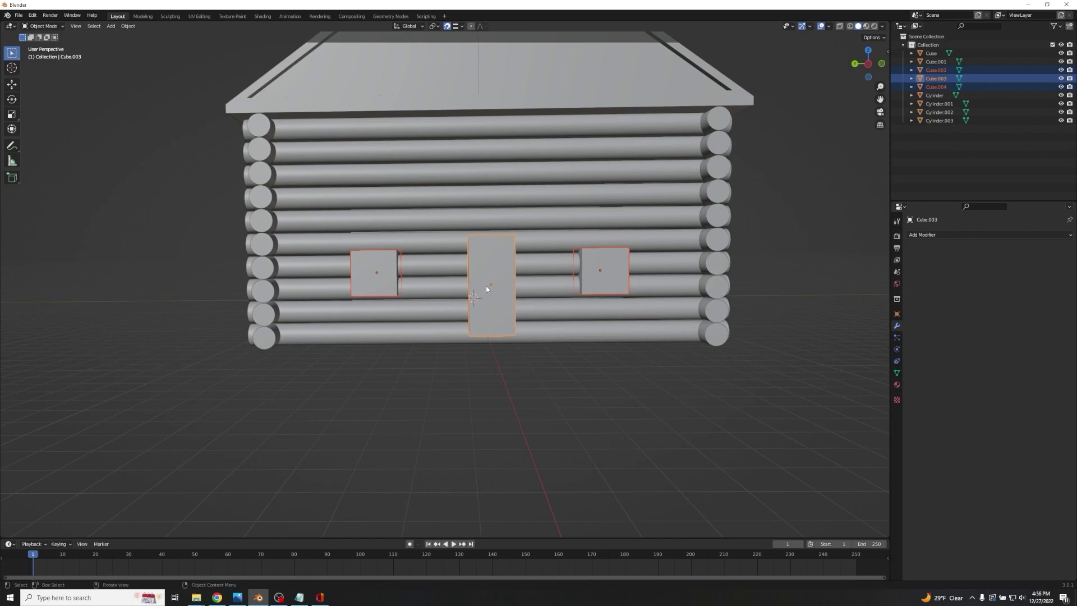
key(ctrl+j)
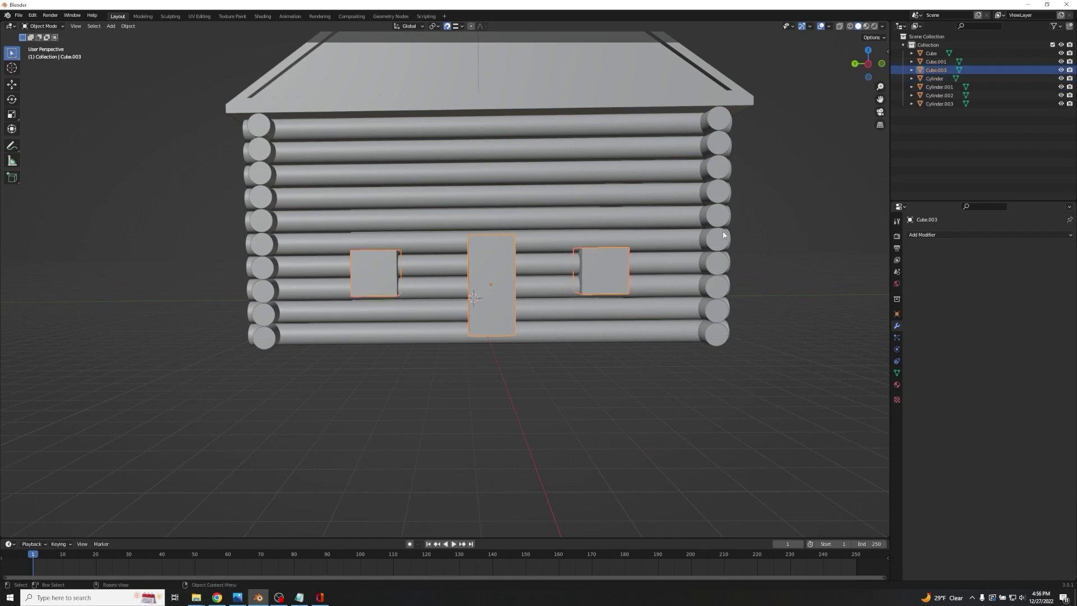
Add a Boolean Difference modifier to the gable-end log wall with the joined door and window blocks as cutter.
click(610, 147)
click(941, 236)
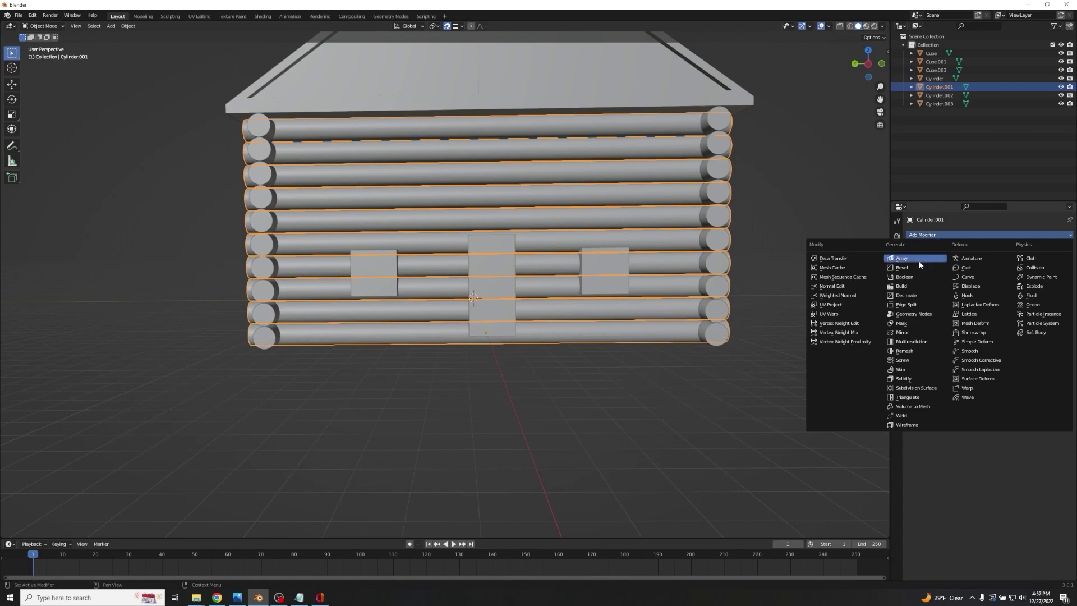
click(905, 277)
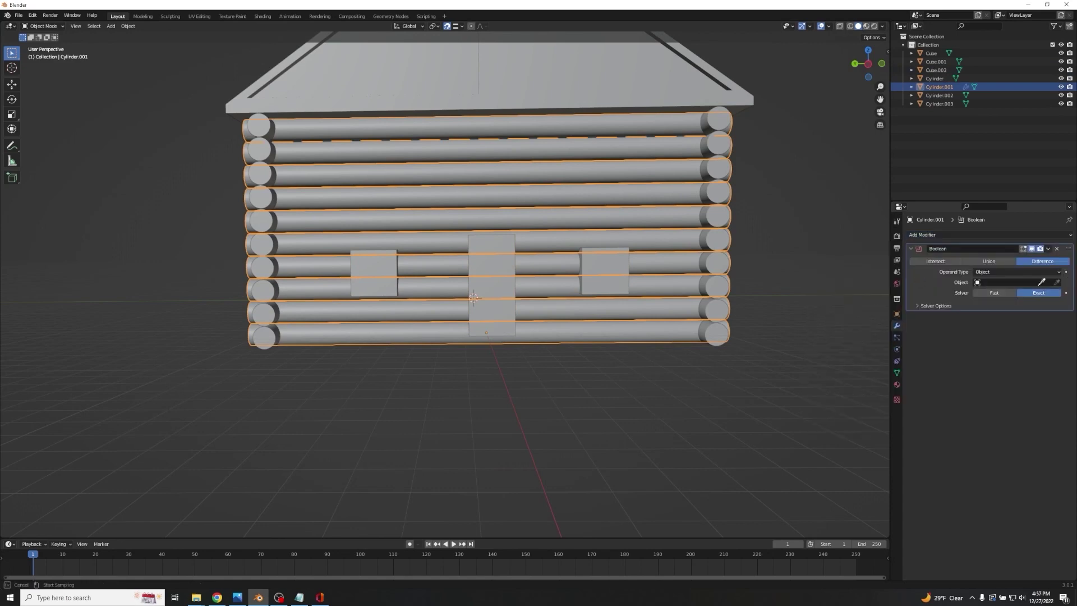
click(499, 272)
Hide the cutter object and apply the Boolean modifier on the gable-end log wall.
middle_drag(498, 275, 428, 272)
click(366, 281)
key(h)
scroll(366, 279, up, 3)
scroll(400, 268, down, 5)
scroll(515, 268, up, 5)
middle_drag(514, 269, 543, 273)
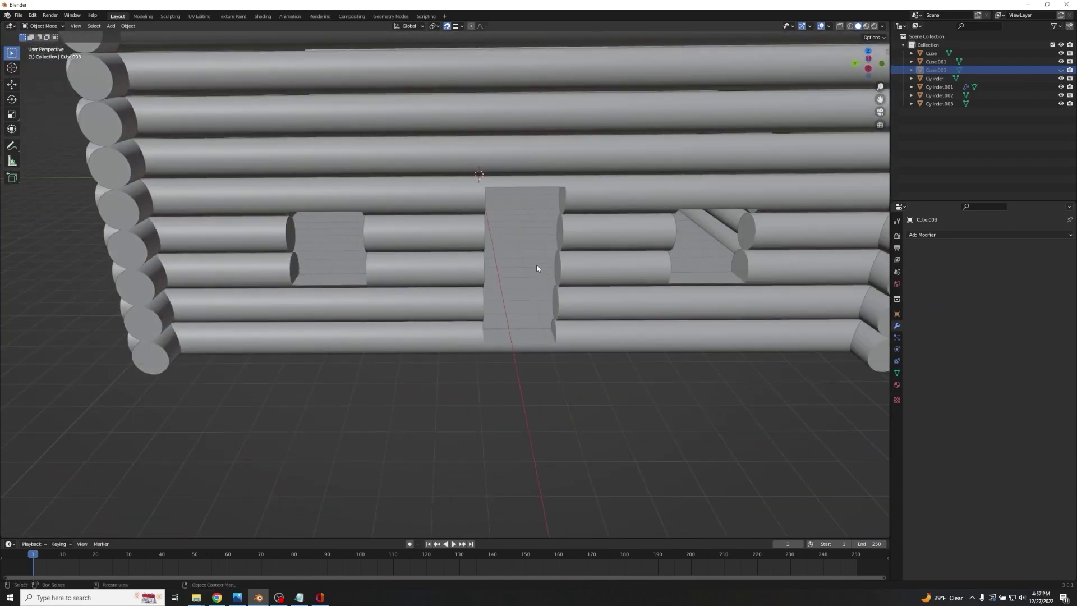
click(631, 184)
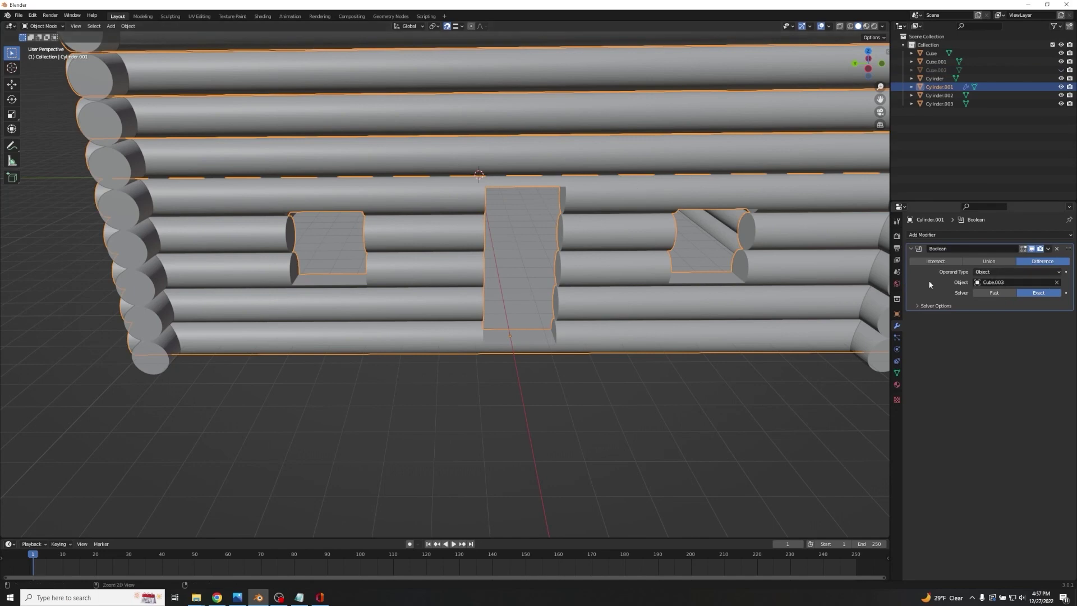
key(ctrl+a)
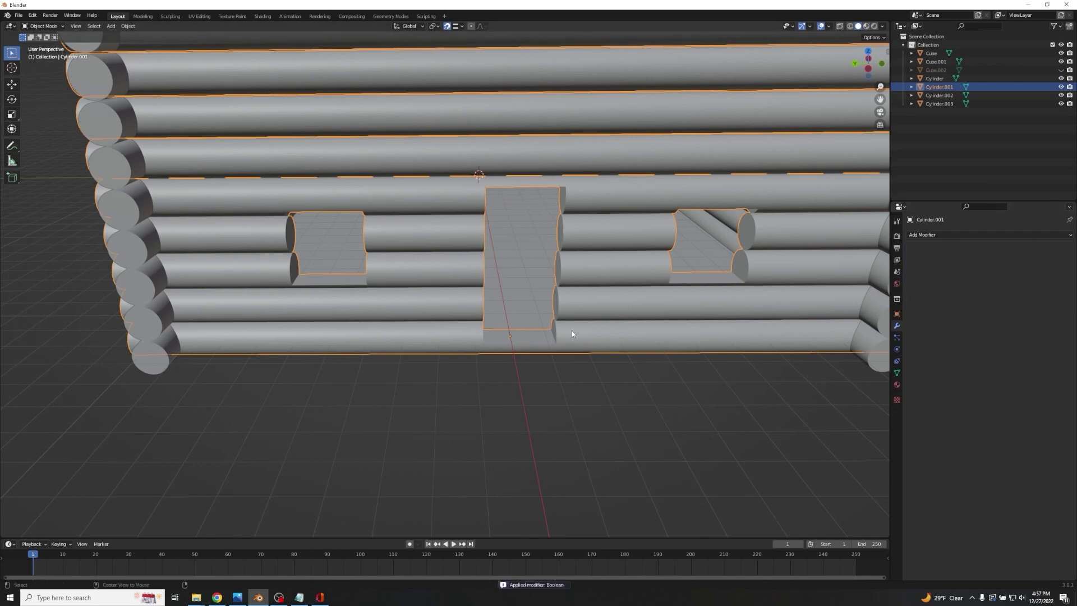
Unhide the joined door and window blocks and make them thinner by scaling them down along X.
key(alt+h)
click(534, 255)
middle_drag(534, 254, 449, 240)
key(s)
key(x)
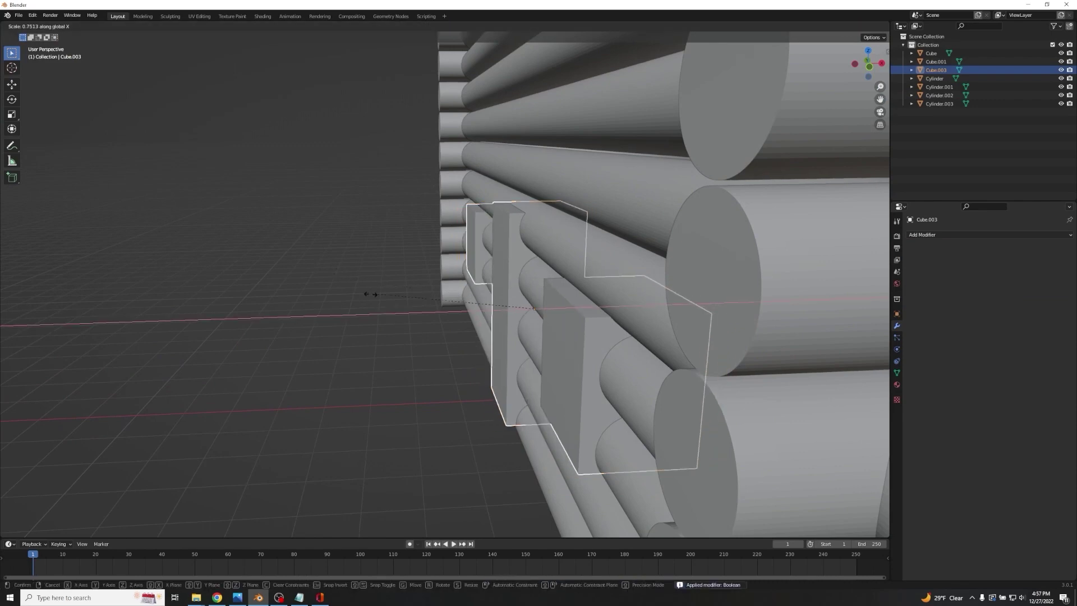
key(s)
key(x)
middle_drag(434, 287, 412, 305)
click(279, 318)
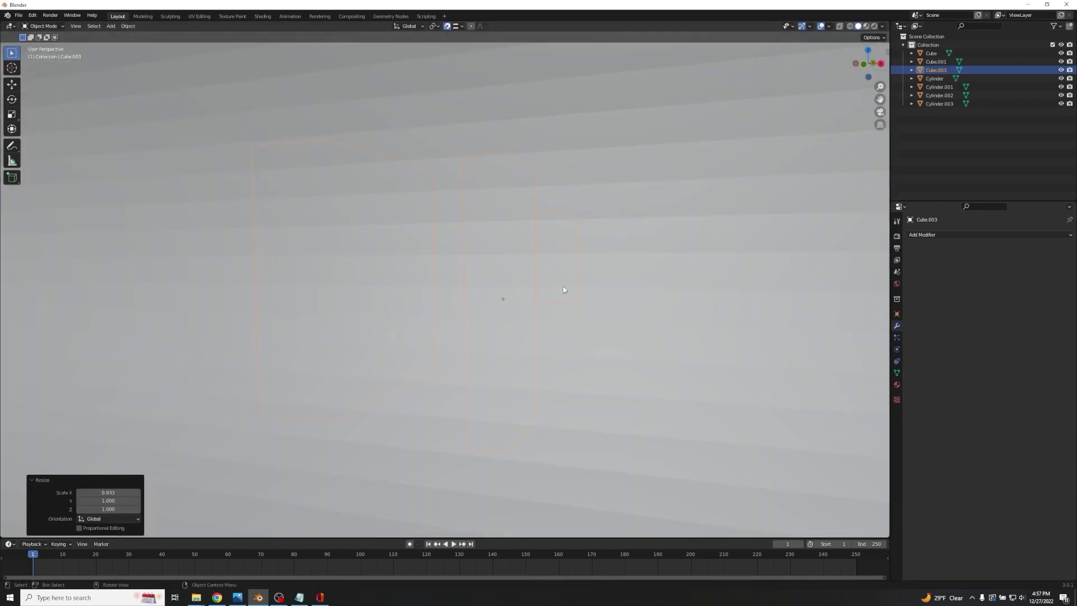
Move the thinned door and window blocks along X to position them within the wall openings.
scroll(411, 305, down, 8)
key(g)
key(x)
key(Escape)
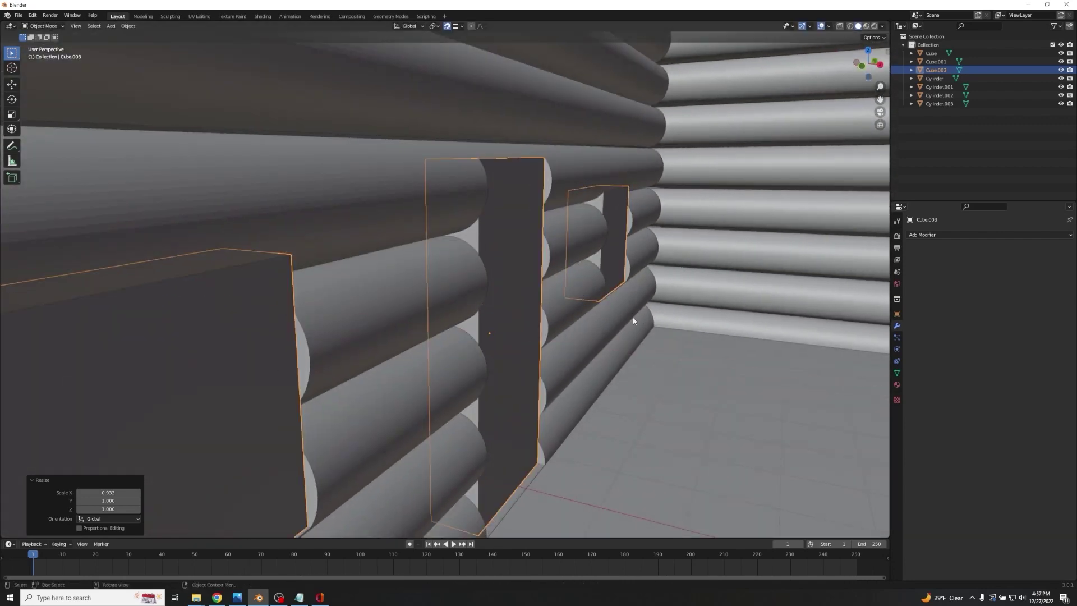
key(g)
key(x)
click(781, 437)
Rescale the door and window blocks along X and shift them about 0.04 m along X within the openings.
middle_drag(781, 438, 323, 373)
key(s)
key(x)
click(340, 372)
key(g)
key(x)
click(342, 372)
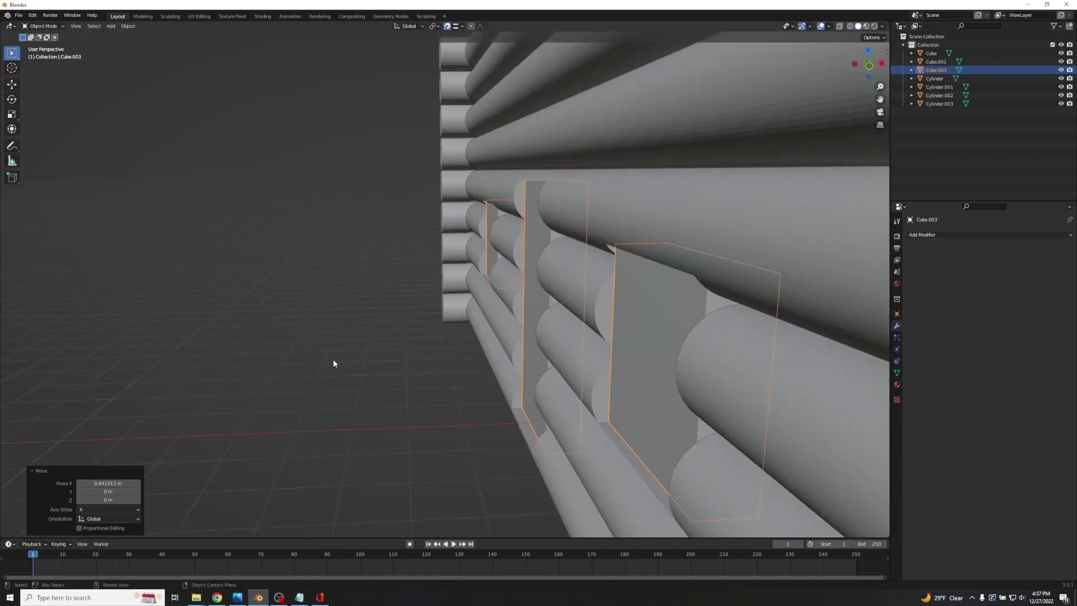
scroll(335, 361, up, 6)
scroll(324, 354, down, 6)
middle_drag(324, 354, 438, 380)
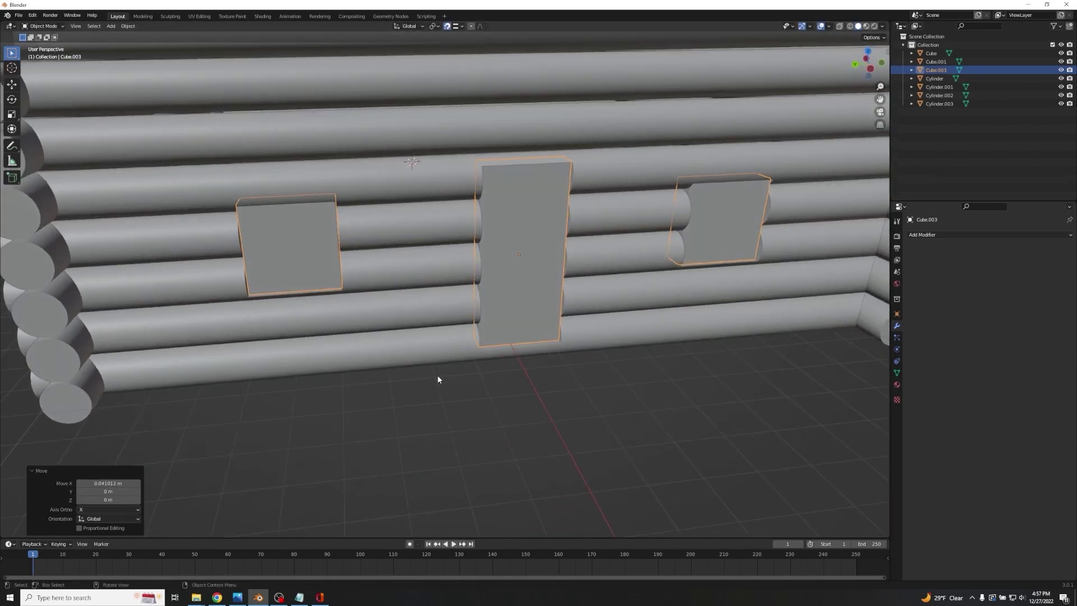
Enter Edit Mode on the door and window blocks and select the inset window faces on both sides of the wall.
key(Tab)
middle_drag(442, 264, 420, 223)
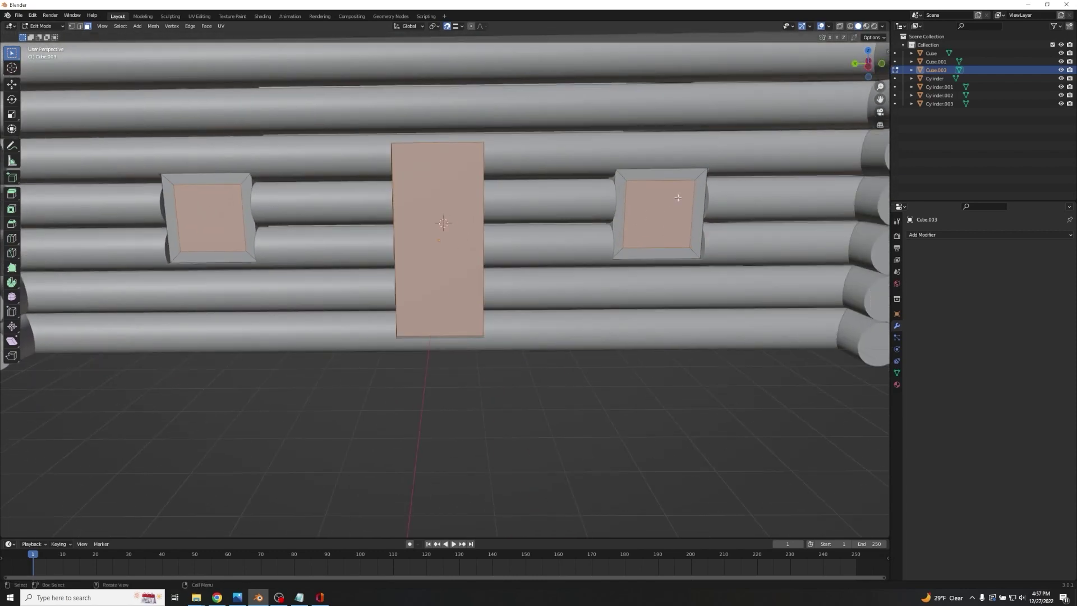
click(662, 212)
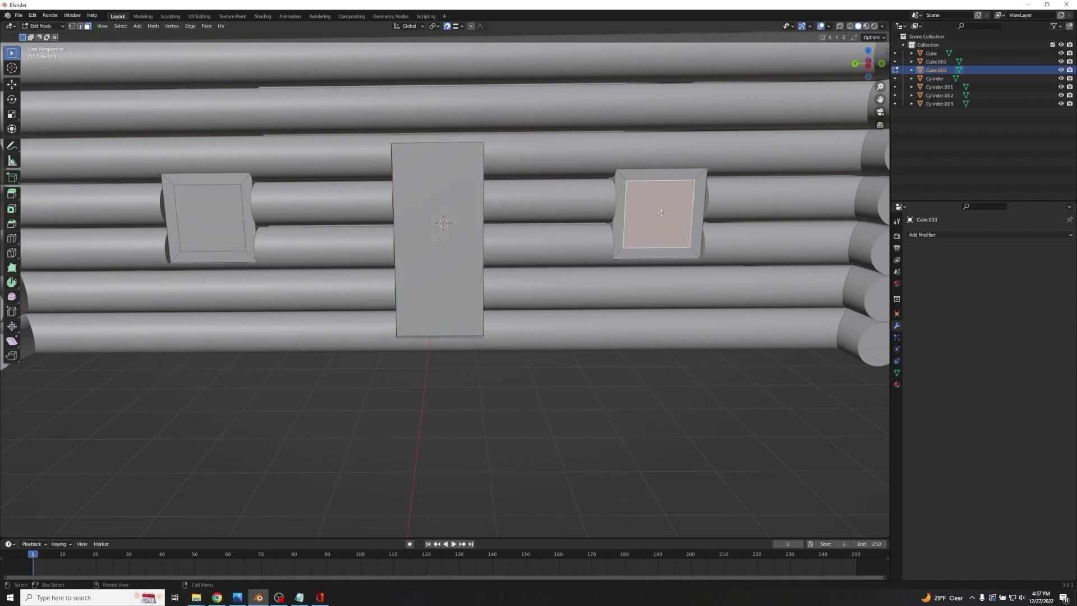
shift+click(214, 215)
middle_drag(214, 216, 471, 219)
shift+click(783, 221)
shift+click(162, 229)
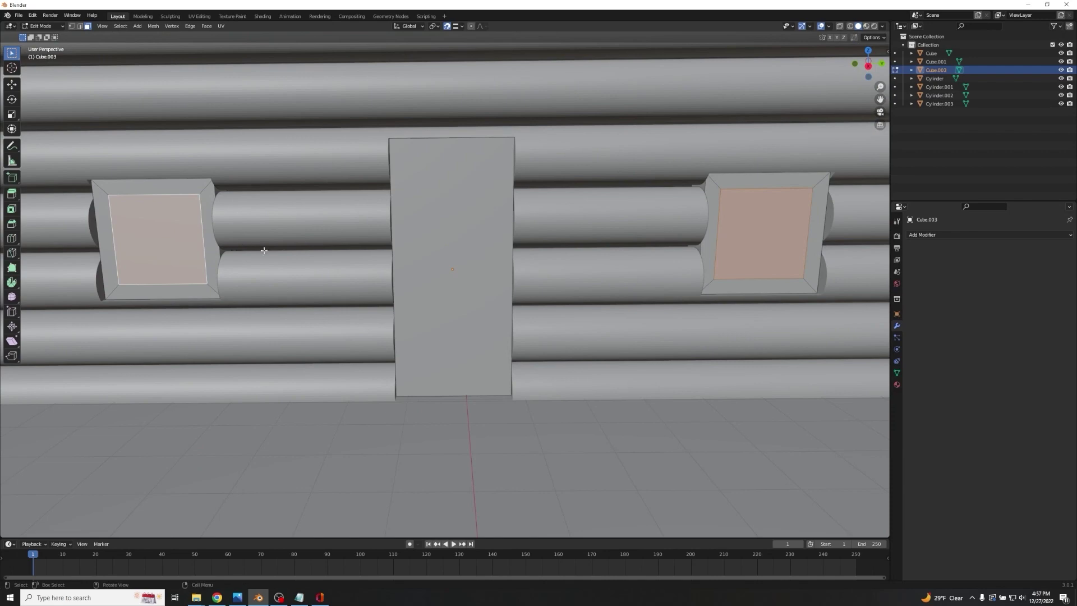
middle_drag(425, 205, 542, 237)
Pull only the two outer window faces along X away from the wall and separate them into their own object.
key(alt+a)
click(560, 197)
shift+click(136, 254)
scroll(451, 383, down, 5)
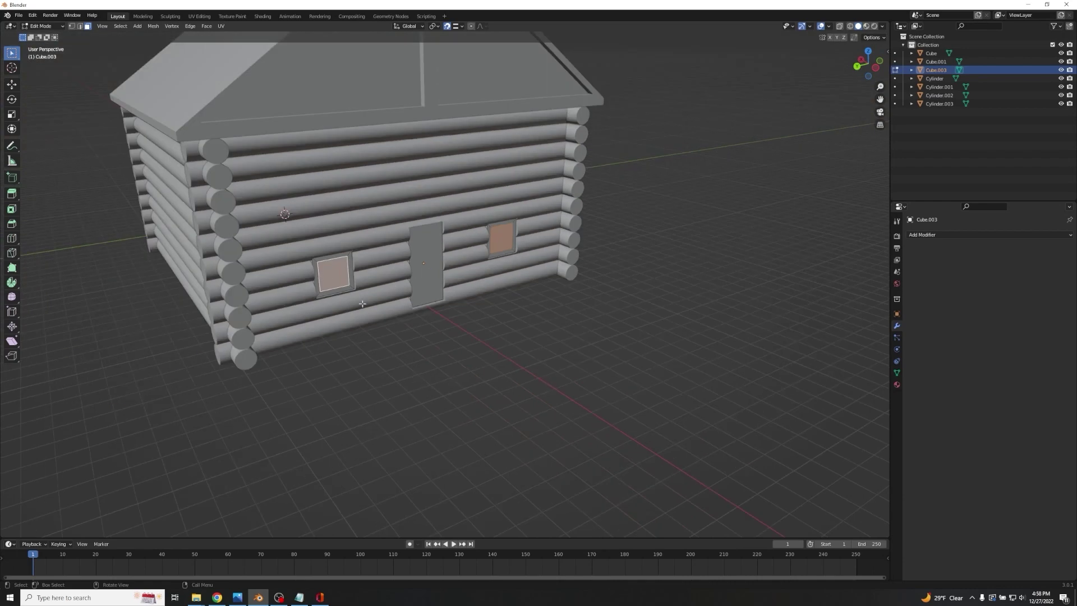
key(g)
right_click(484, 340)
key(g)
key(x)
click(575, 393)
key(p)
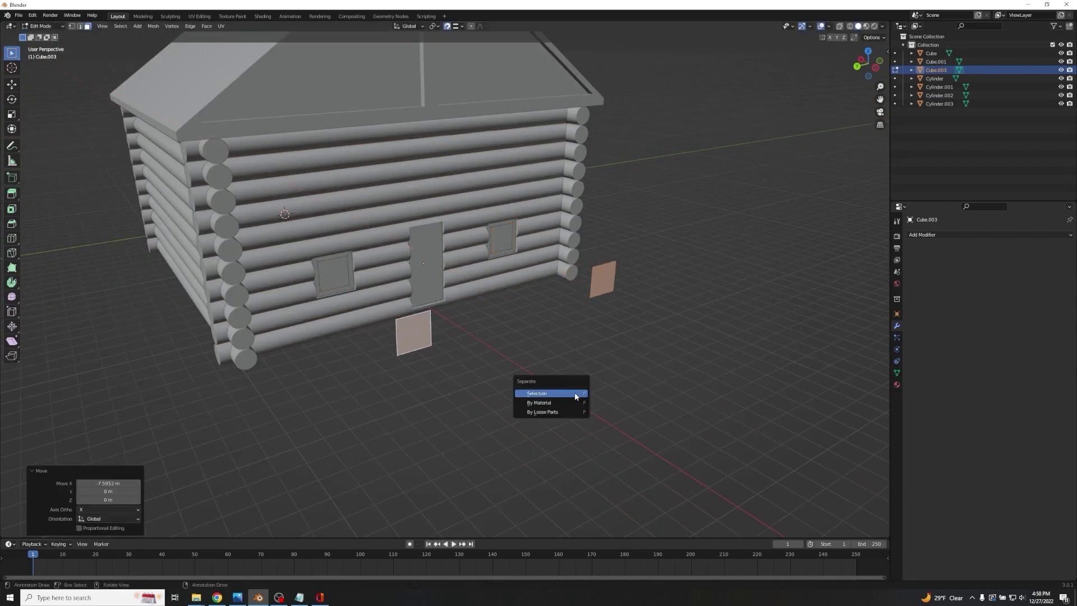
click(576, 394)
Delete the inset faces of both windows on the cabin's interior side.
click(337, 280)
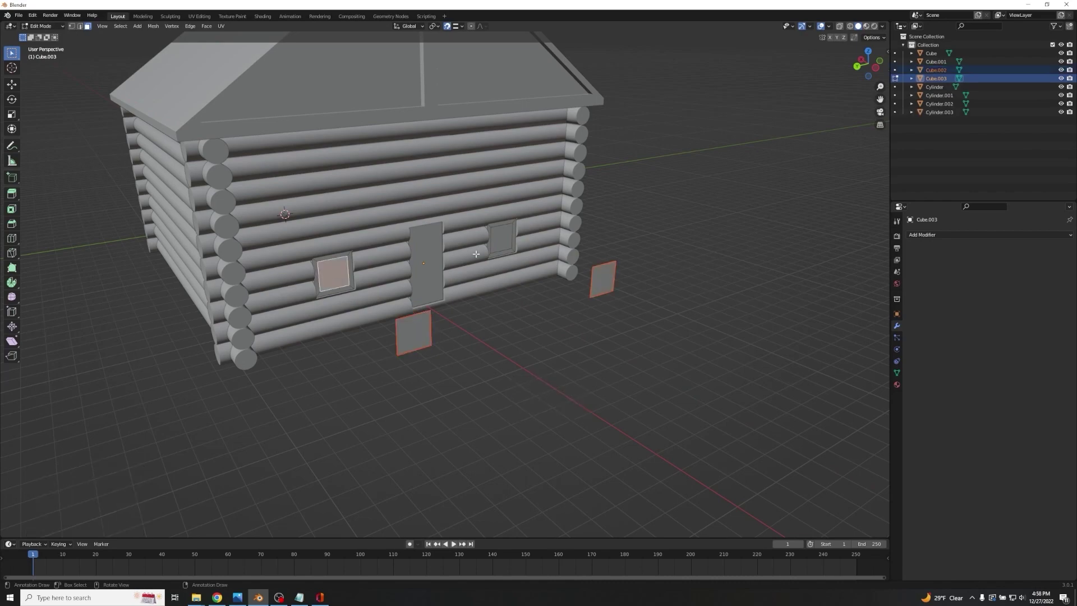
shift+click(502, 238)
middle_drag(393, 252, 597, 257)
scroll(472, 257, up, 5)
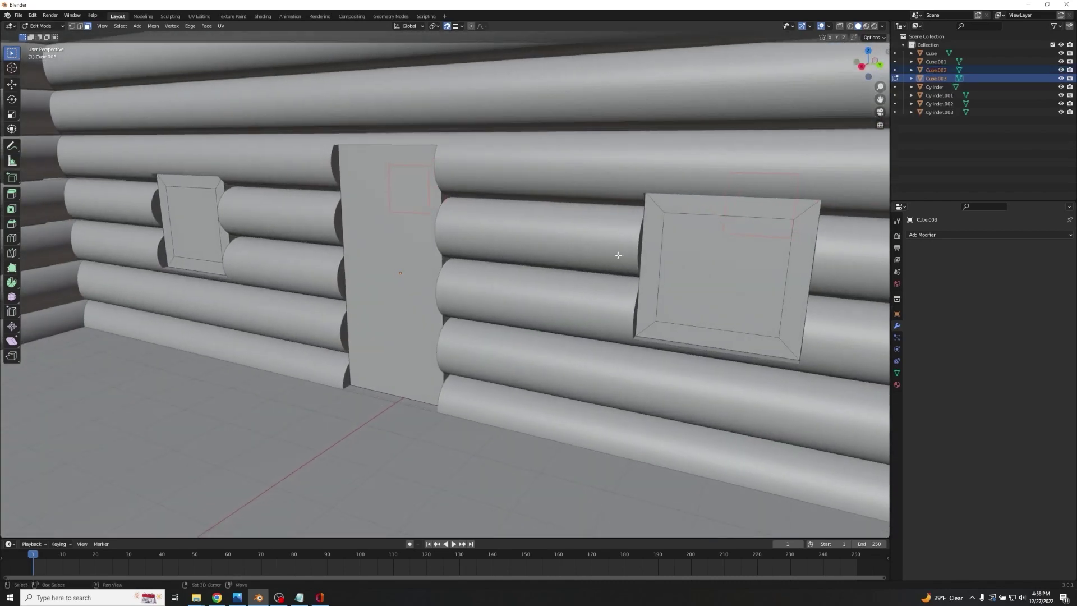
click(713, 269)
shift+click(197, 216)
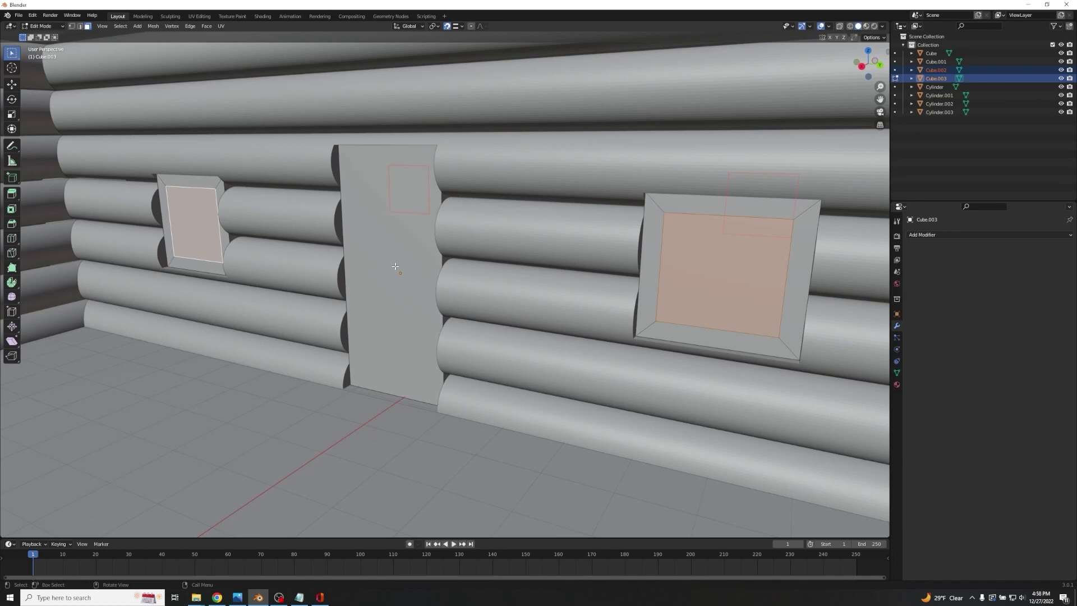
key(x)
click(396, 269)
Examine the hollow window frames from inside the cabin for missing inner faces.
middle_drag(719, 257, 841, 280)
scroll(841, 281, up, 2)
click(239, 254)
middle_drag(305, 268, 521, 286)
middle_drag(522, 286, 482, 290)
key(Tab)
middle_drag(396, 245, 473, 276)
scroll(472, 275, down, 3)
middle_drag(522, 228, 460, 268)
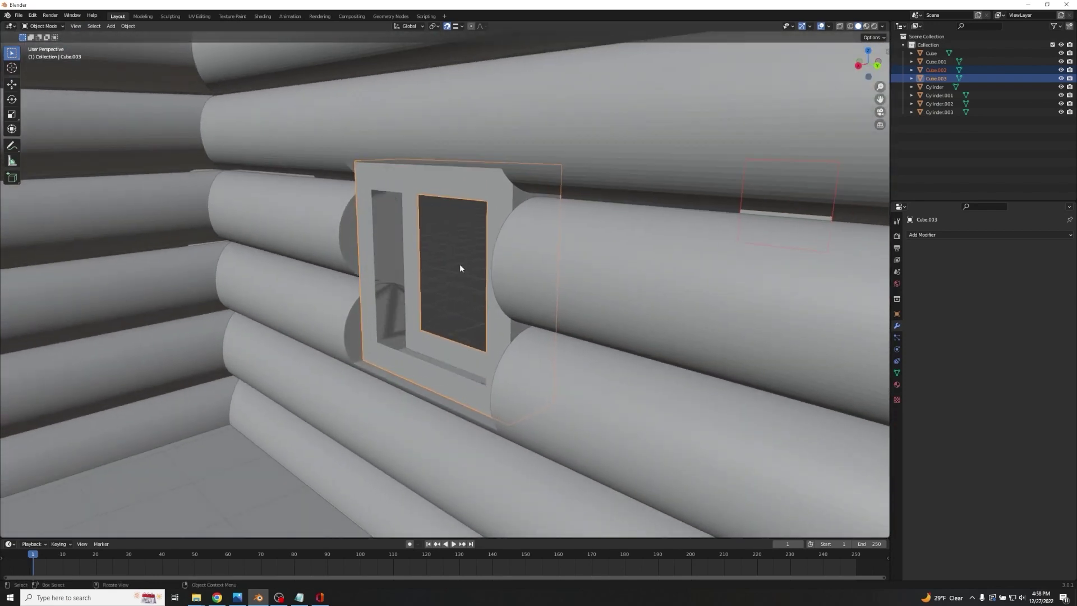
Fill faces between the inner and outer frame edges of the window left of the door, seen from inside.
key(Tab)
click(418, 256)
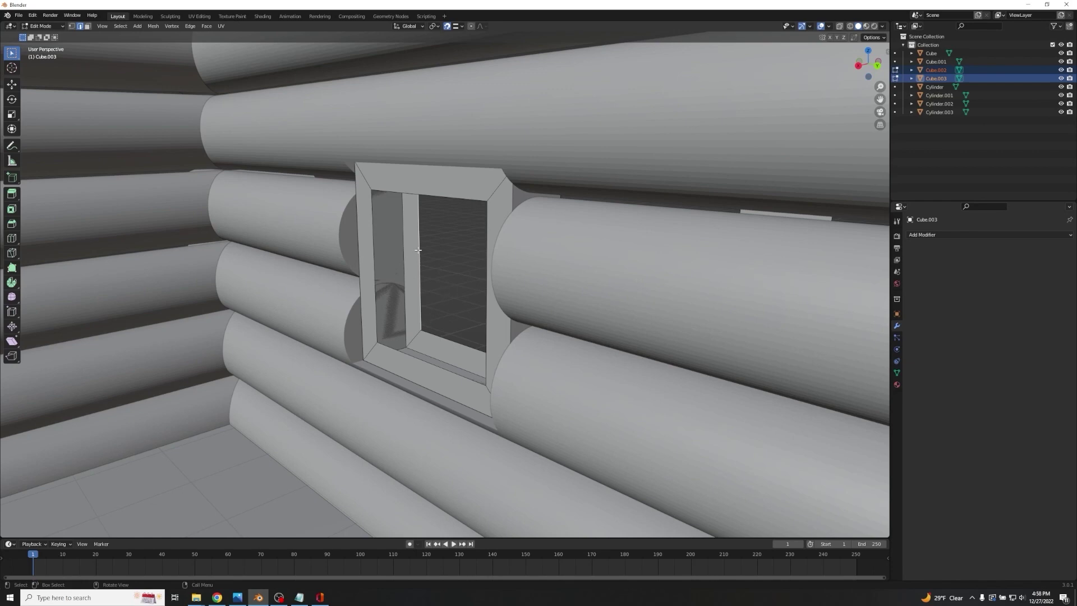
shift+click(372, 258)
middle_drag(464, 269, 447, 299)
click(477, 342)
shift+click(472, 371)
key(f)
shift+click(540, 255)
shift+click(567, 261)
shift+click(486, 197)
Fill faces between the inner and outer frame edges of the window right of the door, seen from inside.
click(531, 381)
shift+click(581, 379)
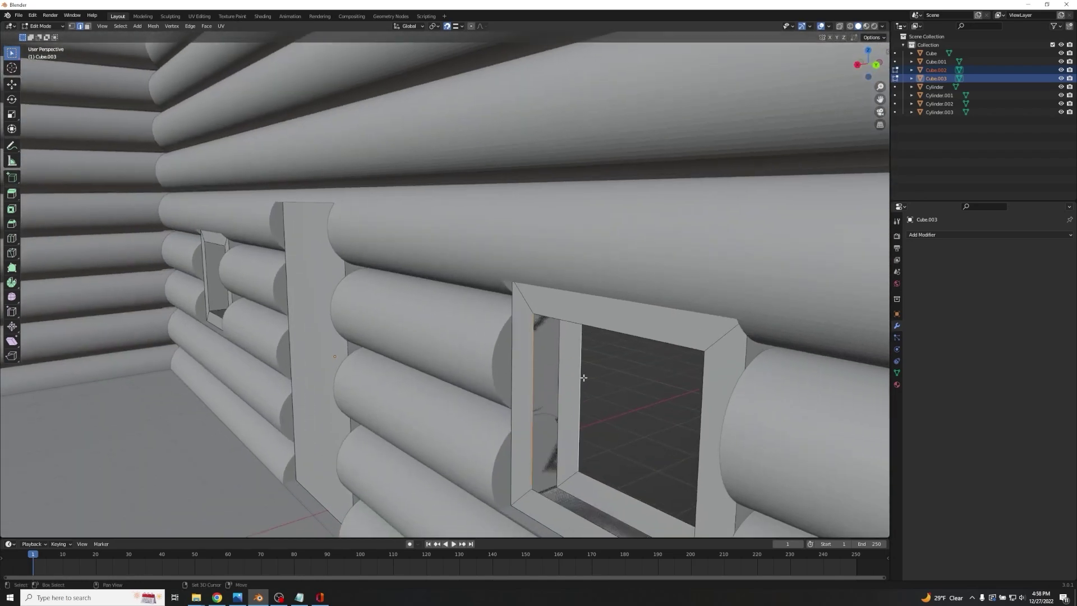
key(f)
click(609, 488)
click(567, 513)
middle_drag(567, 513, 593, 399)
click(660, 325)
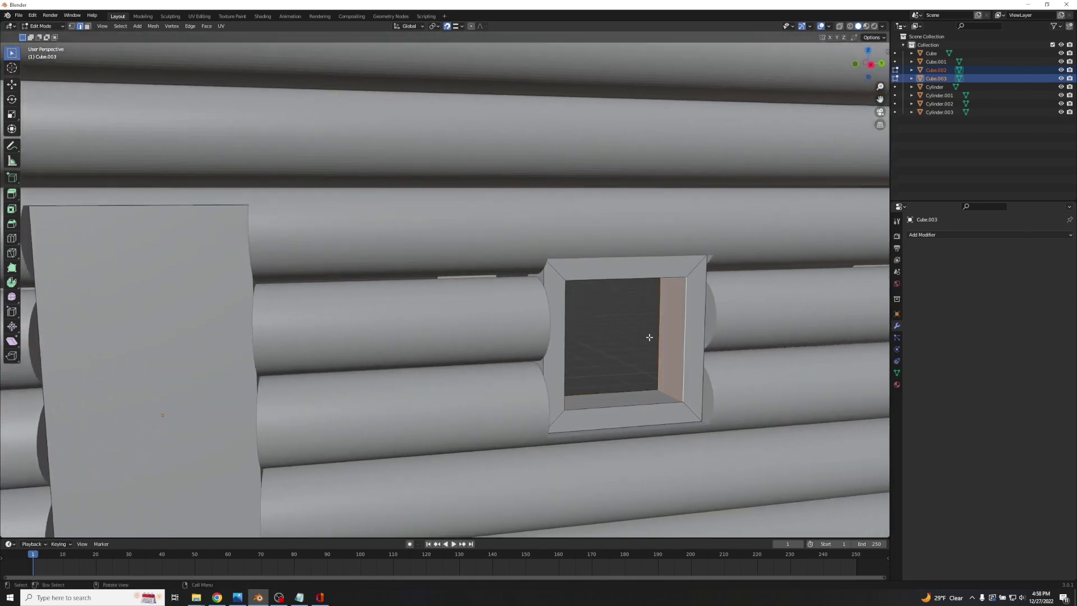
middle_drag(660, 325, 583, 303)
shift+click(619, 253)
middle_drag(637, 335, 570, 339)
middle_drag(508, 306, 568, 284)
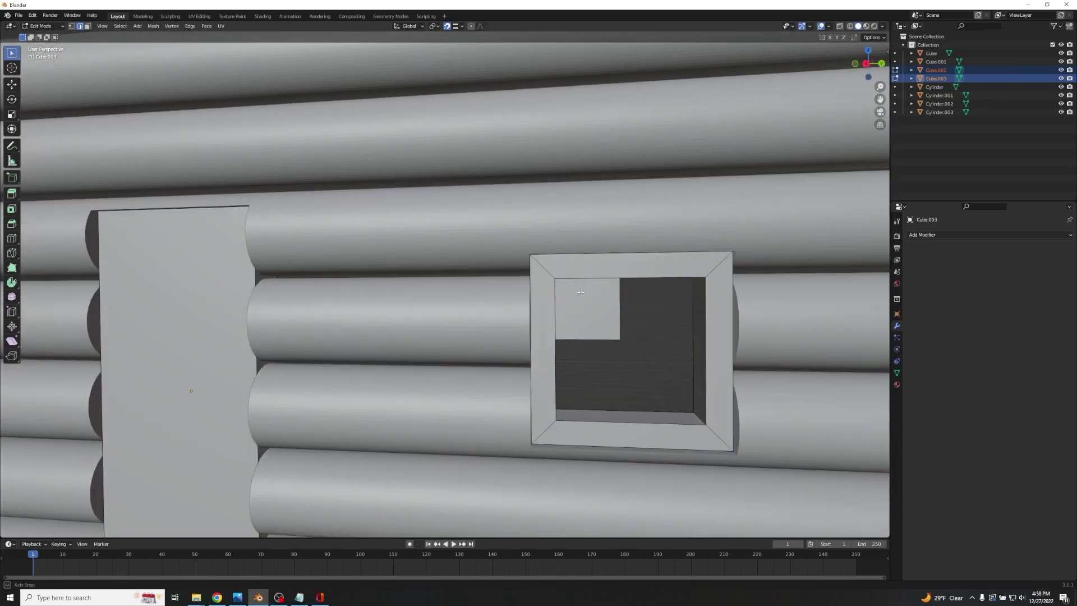
middle_drag(714, 400, 554, 305)
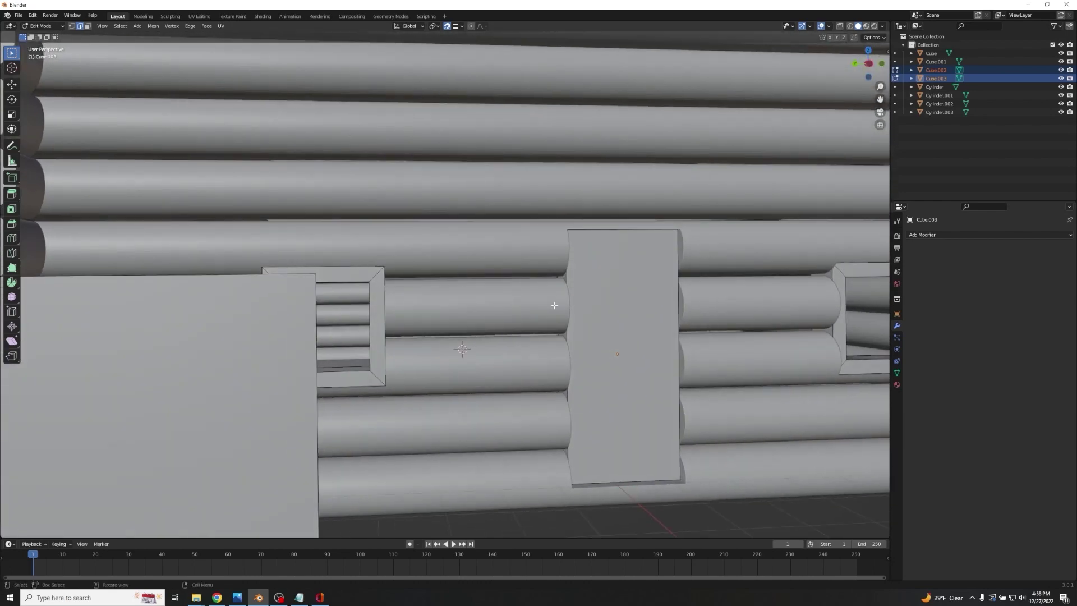
Inset the door block's large faces individually with a thickness of 0.128 m.
middle_drag(653, 301, 632, 329)
key(Tab)
click(708, 328)
key(Tab)
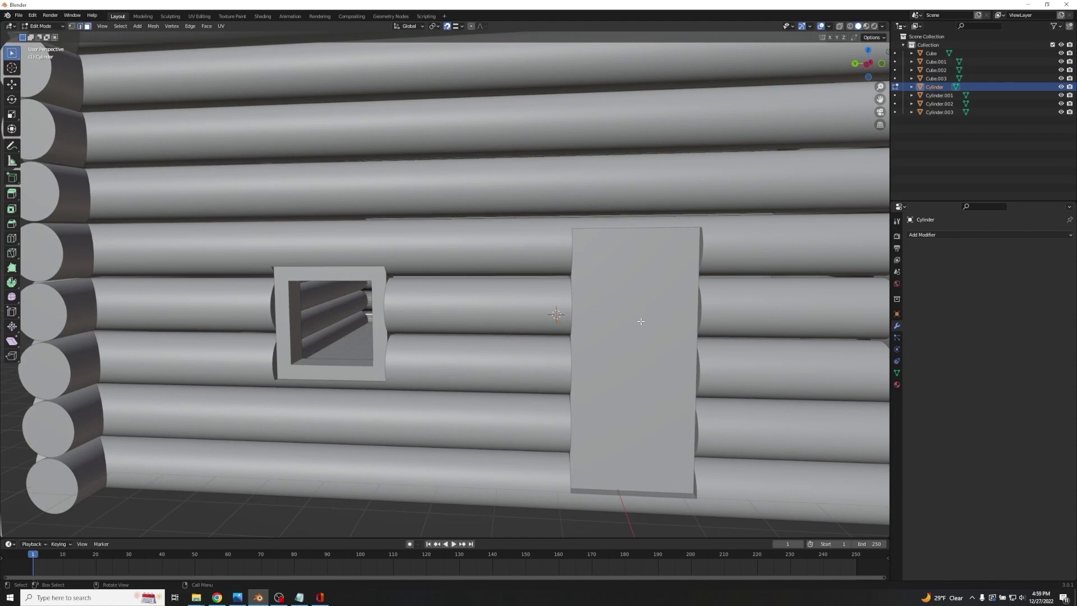
key(alt+q)
middle_drag(642, 320, 163, 360)
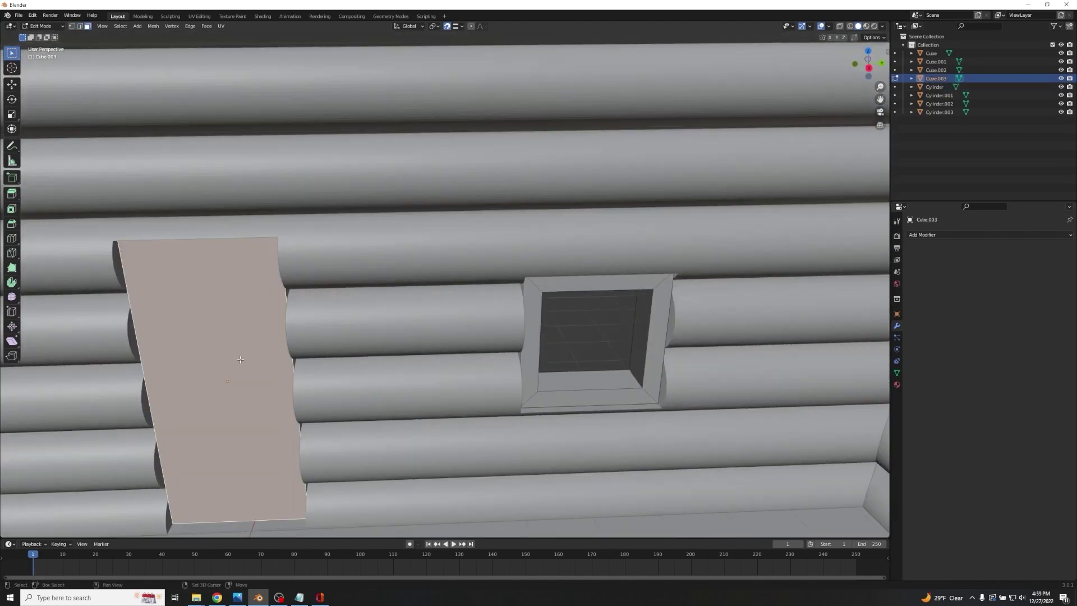
shift+middle_drag(241, 360, 381, 304)
key(i)
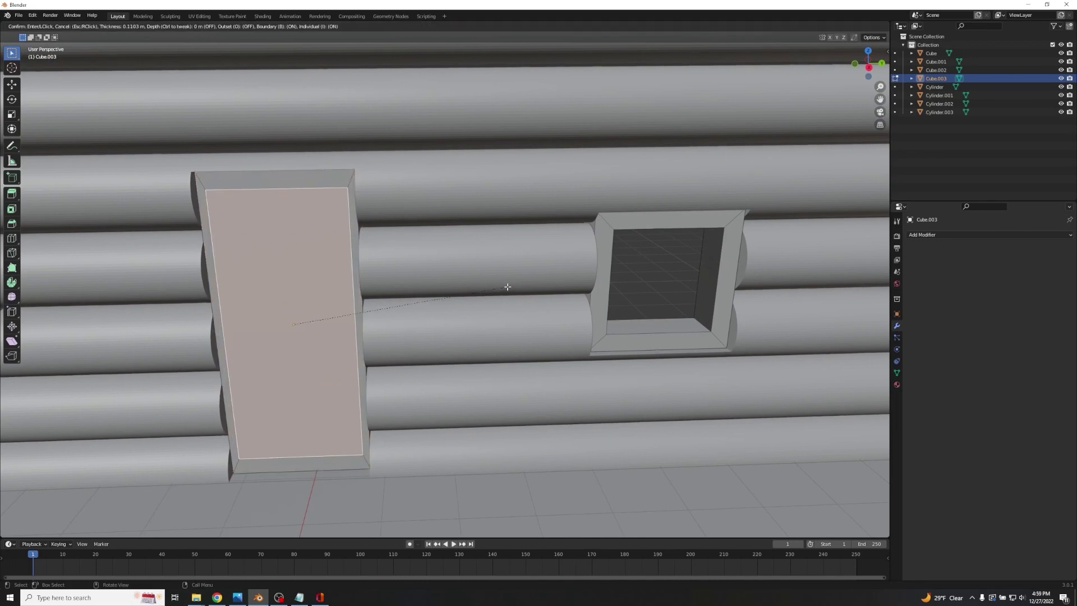
click(506, 285)
key(KP_Decimal)
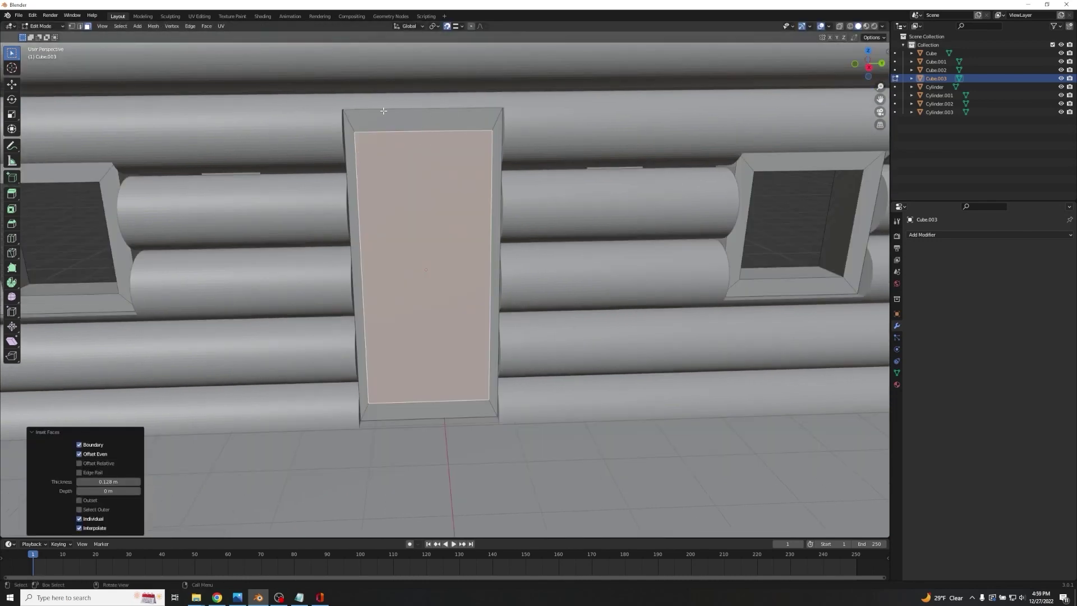
Raise the top edges of the door inset about 0.11 m along Z to narrow the upper frame.
key(2)
click(419, 135)
middle_drag(419, 135, 525, 128)
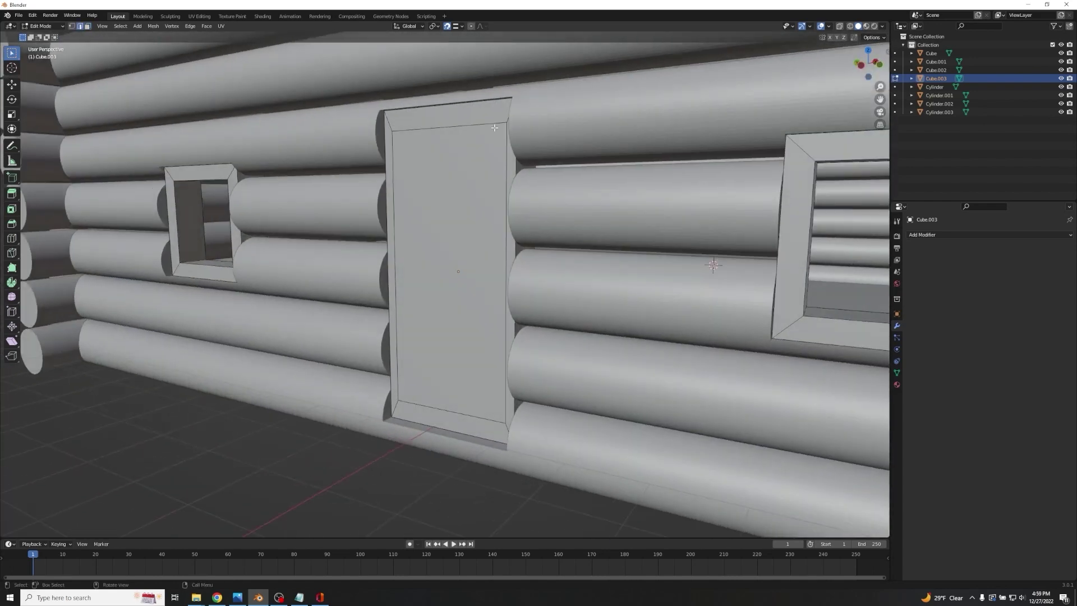
middle_drag(362, 184, 427, 185)
key(g)
key(z)
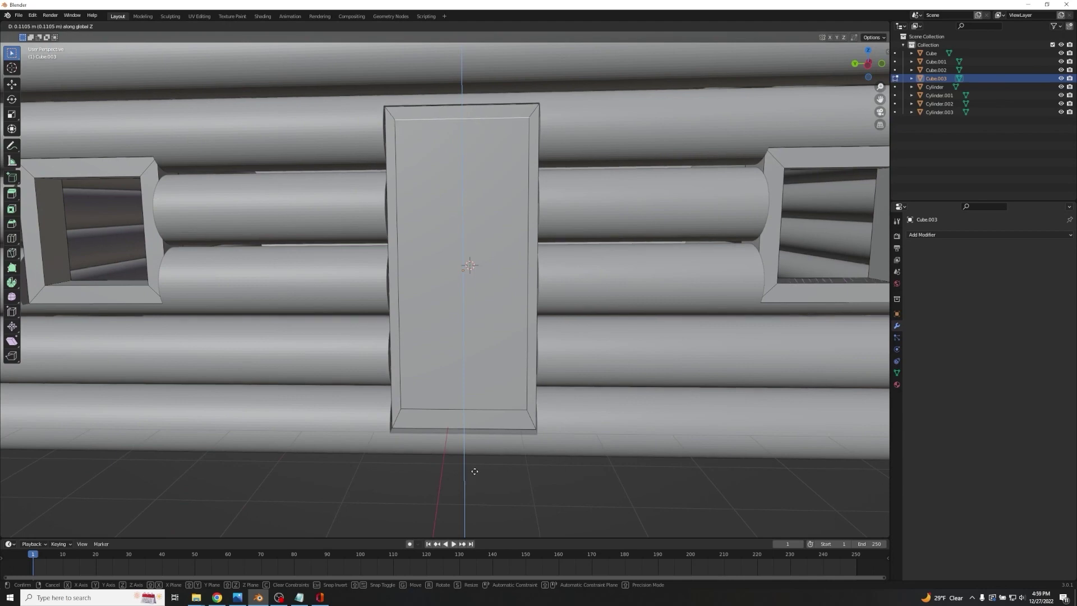
click(474, 470)
Lower the bottom edges of the door inset about 0.48 m along Z to the base of the door block.
click(457, 410)
middle_drag(456, 410, 517, 407)
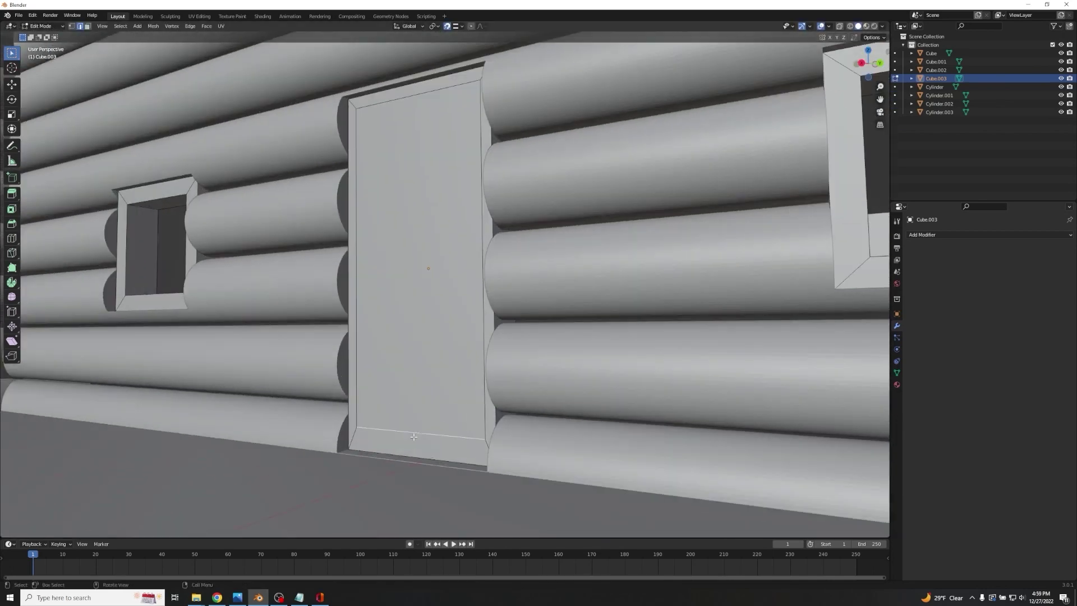
key(g)
key(z)
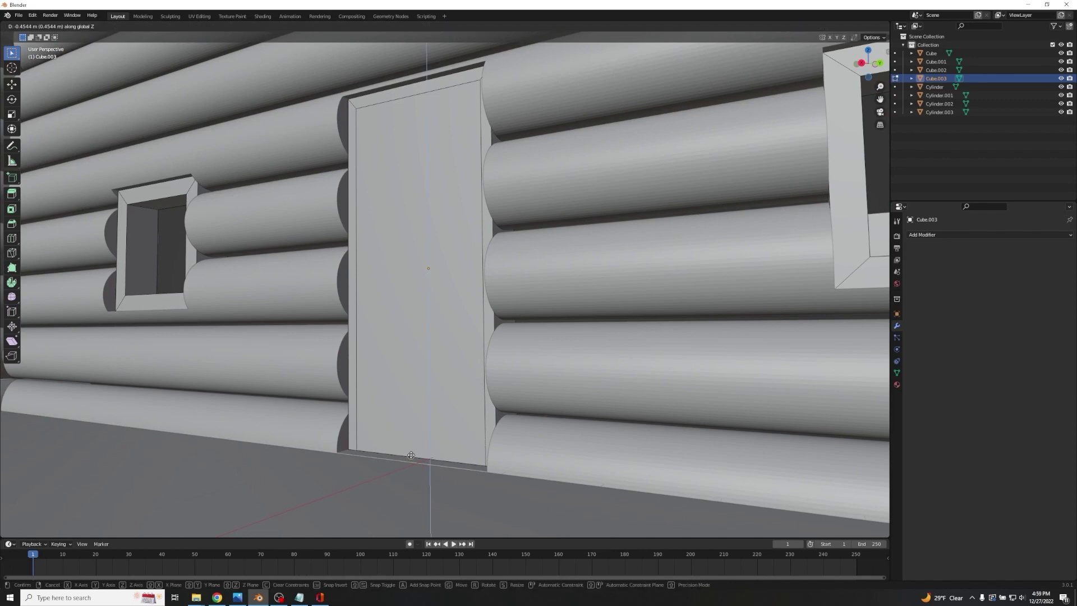
click(411, 460)
middle_drag(412, 459, 415, 422)
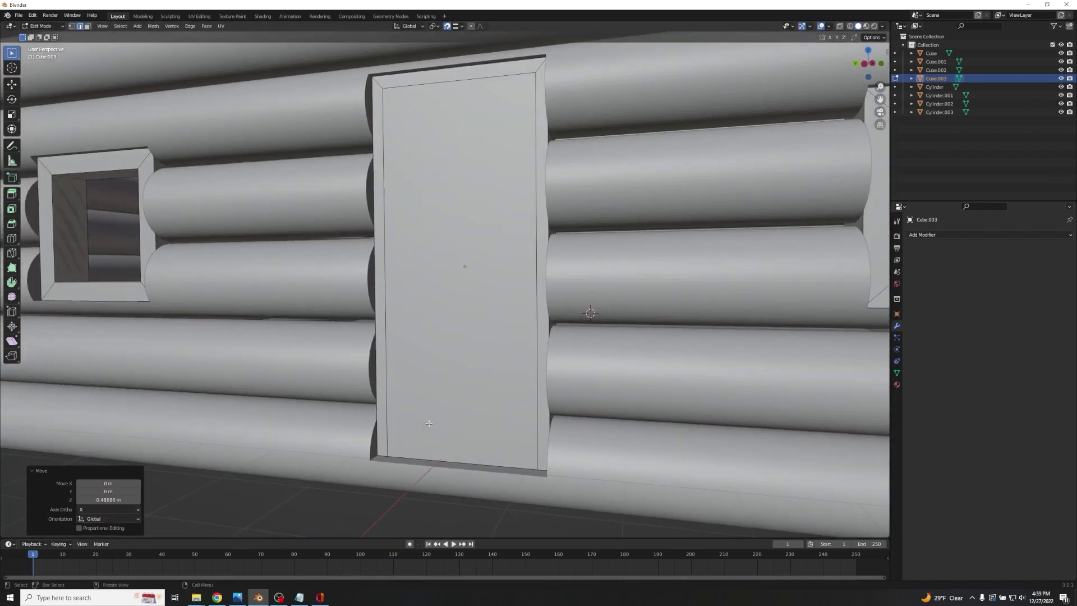
Pull the outer door face along X away from the wall and separate it into its own object.
key(3)
click(461, 353)
scroll(462, 353, down, 2)
middle_drag(462, 353, 559, 459)
key(g)
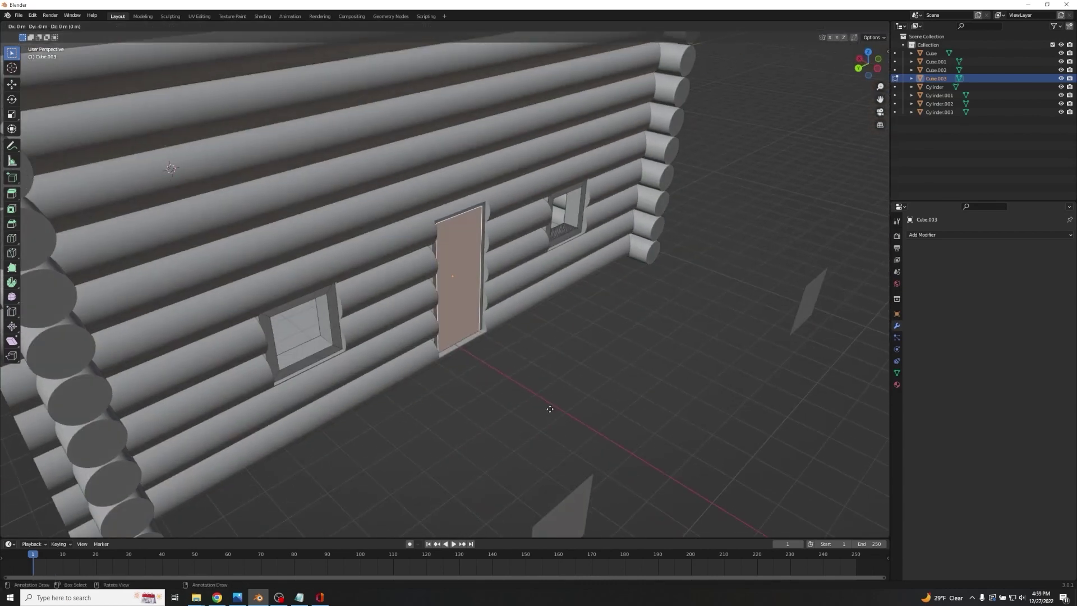
right_click(550, 409)
key(g)
key(x)
click(665, 446)
key(p)
click(665, 446)
Delete the remaining inset door face on the cabin's interior side.
click(460, 258)
middle_drag(460, 259, 651, 247)
click(443, 249)
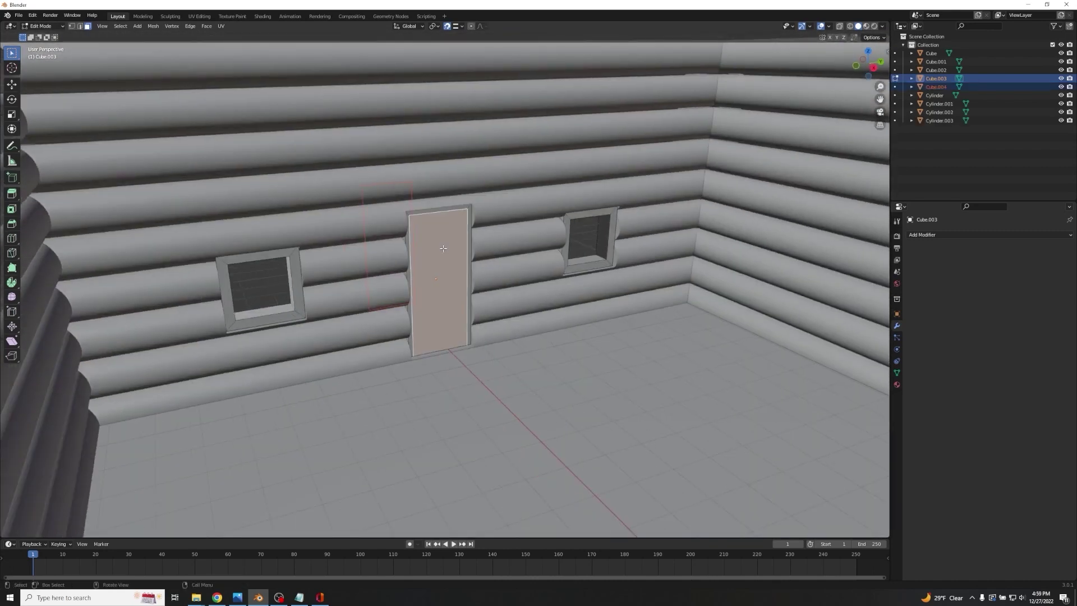
key(x)
click(443, 248)
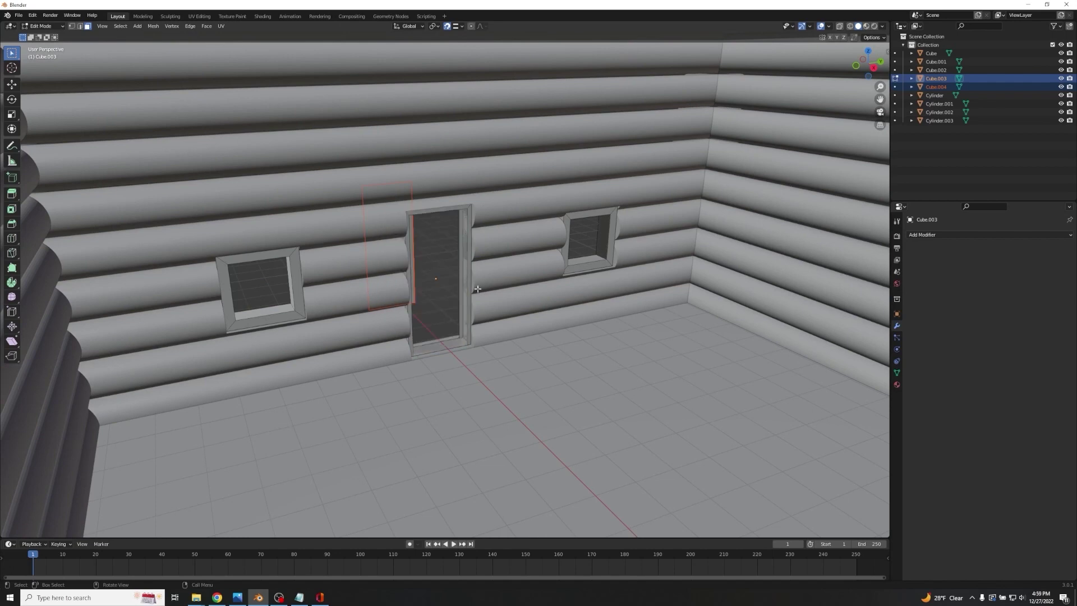
Fill the side faces of the door frame between its inner and outer vertical edges.
scroll(494, 291, up, 6)
click(500, 287)
middle_drag(533, 306, 248, 325)
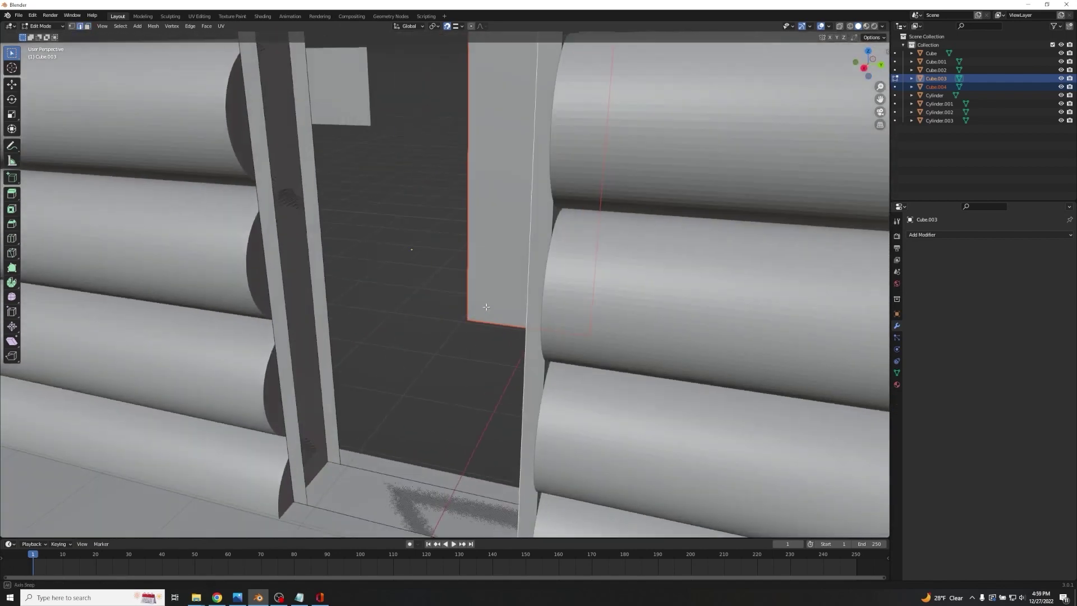
click(299, 292)
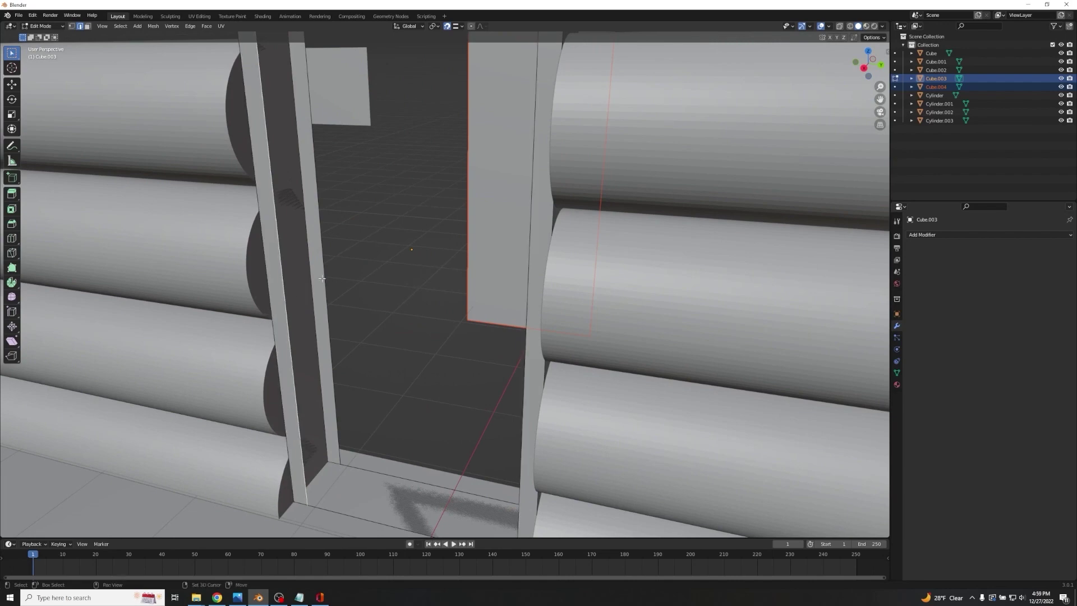
shift+click(322, 278)
middle_drag(426, 260, 451, 198)
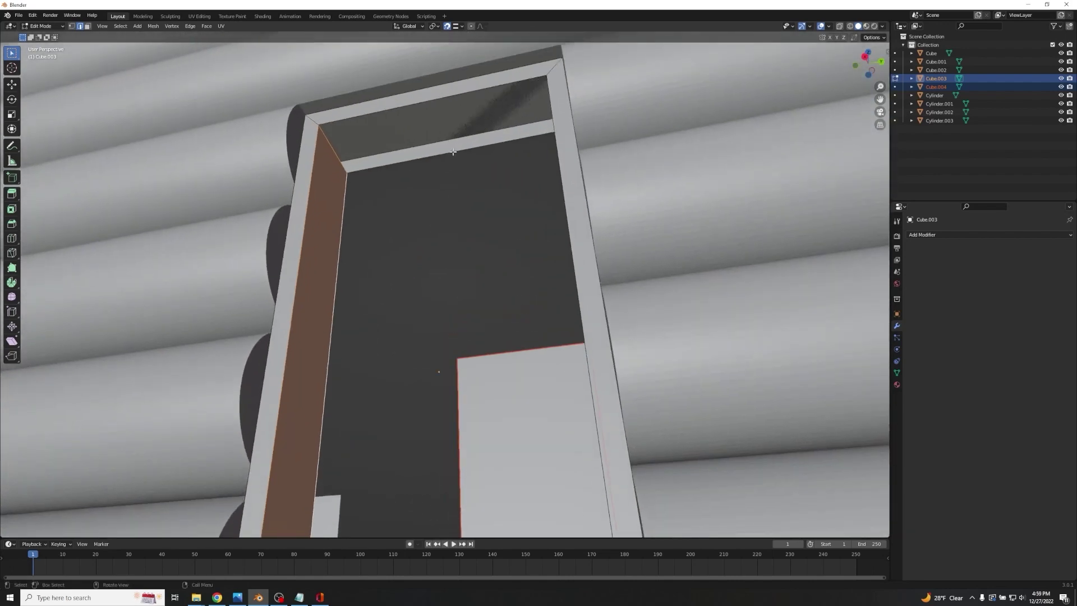
Fill the top face of the door frame between its inner and outer horizontal edges.
shift+click(441, 102)
key(f)
key(ctrl+z)
click(438, 155)
shift+click(428, 105)
key(f)
middle_drag(443, 228, 440, 338)
click(440, 217)
Delete the face at the bottom of the door opening that overlaps the floor, and return to Object Mode.
scroll(427, 238, down, 4)
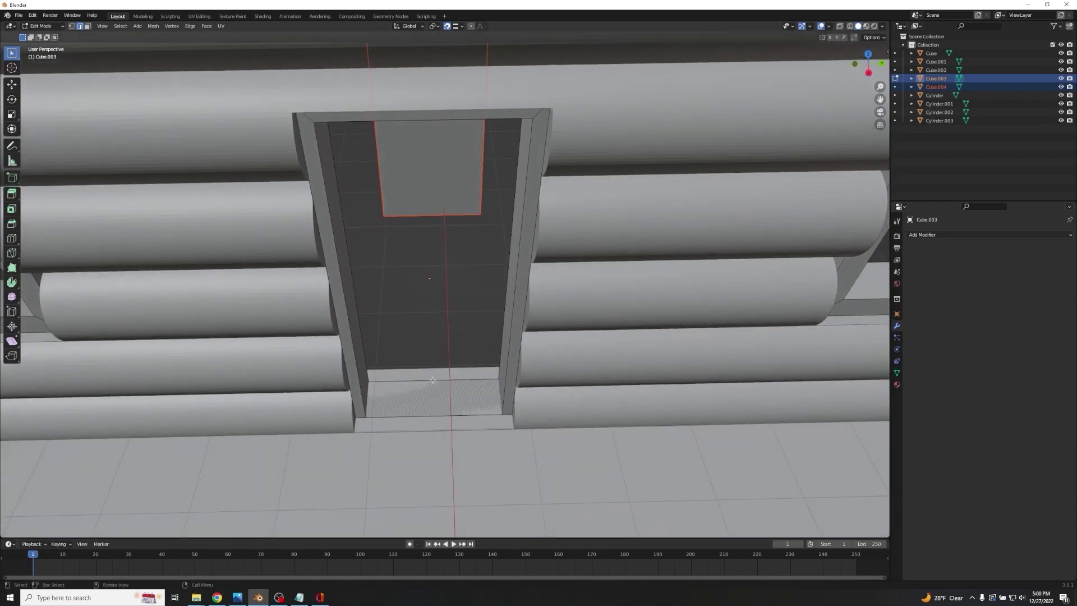
click(430, 400)
shift+middle_drag(549, 374, 557, 324)
scroll(550, 308, up, 2)
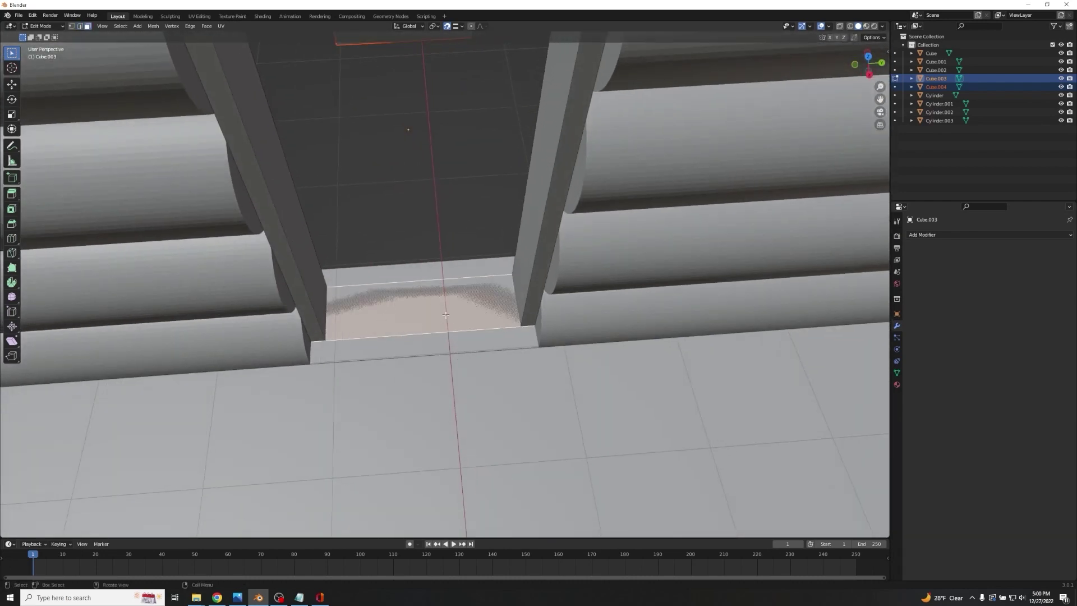
key(x)
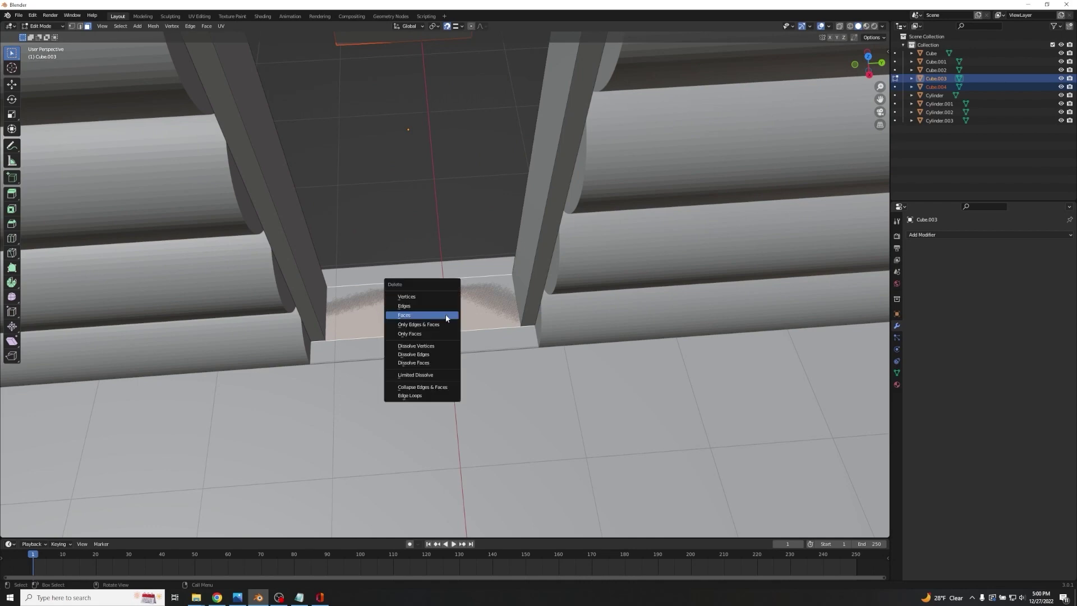
click(446, 319)
key(Tab)
middle_drag(433, 213, 463, 201)
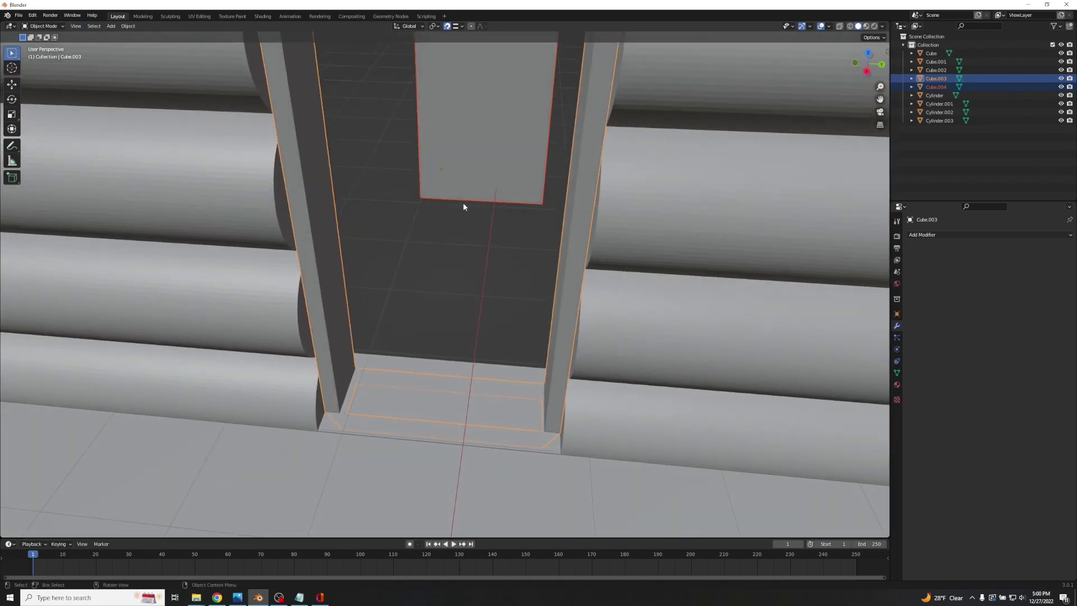
Examine the door and window openings from inside and outside the cabin.
middle_drag(446, 375, 445, 248)
click(442, 332)
middle_drag(442, 332, 485, 269)
scroll(413, 355, up, 3)
scroll(413, 355, up, 4)
scroll(430, 342, down, 4)
scroll(500, 266, down, 8)
mouse_move(603, 309)
middle_down()
mouse_move(551, 298)
mouse_move(603, 309)
middle_up()
scroll(603, 309, up, 4)
scroll(603, 308, down, 4)
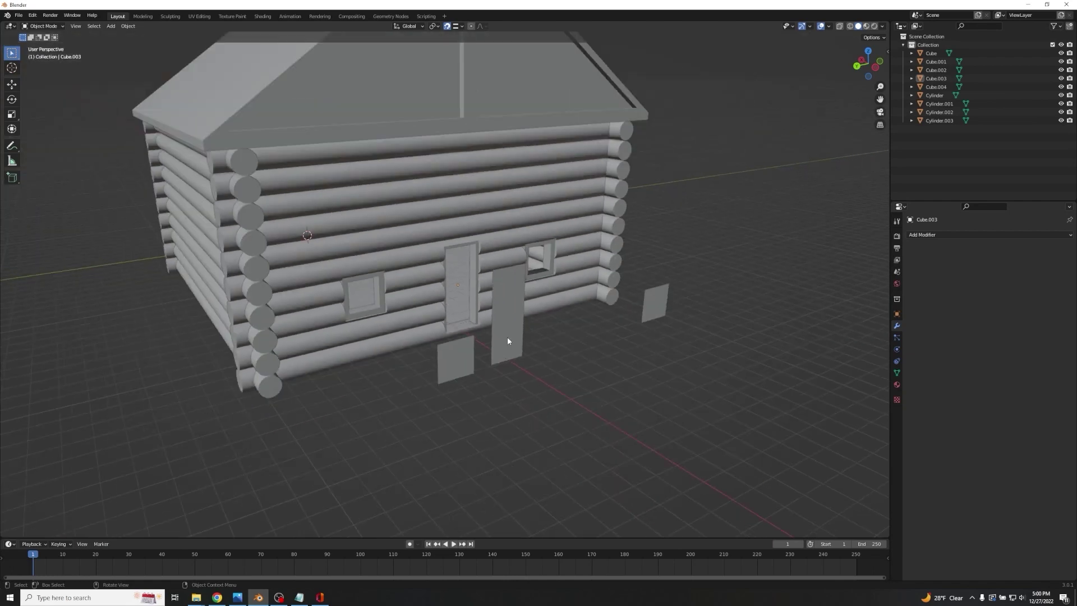
Give both detached window panes thickness by extruding all their faces about 0.02 m.
click(470, 368)
middle_drag(480, 379, 565, 402)
middle_drag(719, 390, 600, 379)
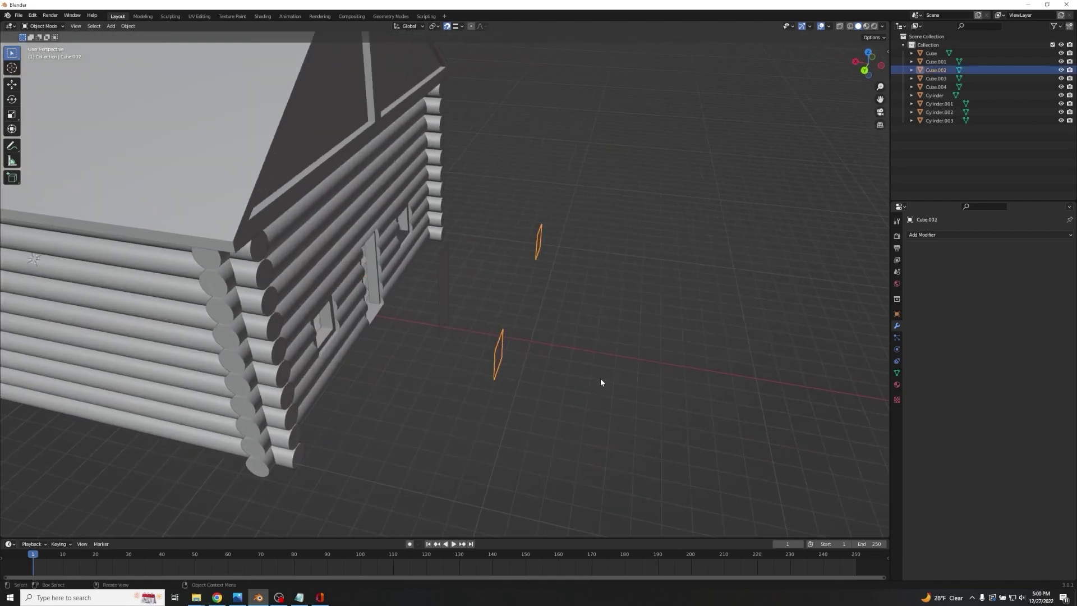
key(Tab)
key(a)
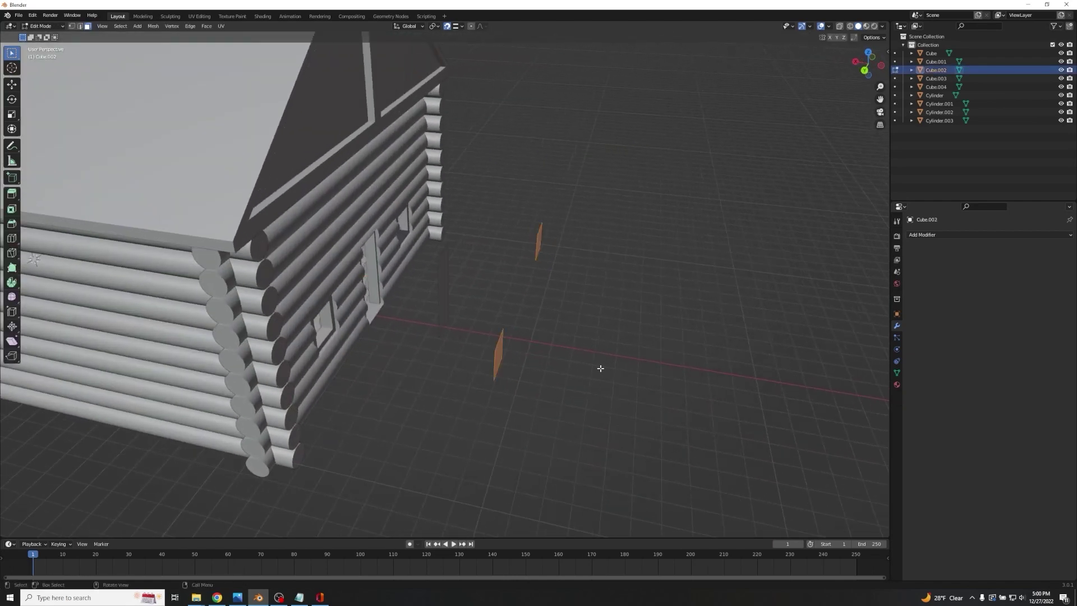
key(e)
click(613, 368)
scroll(614, 369, up, 3)
scroll(620, 369, up, 3)
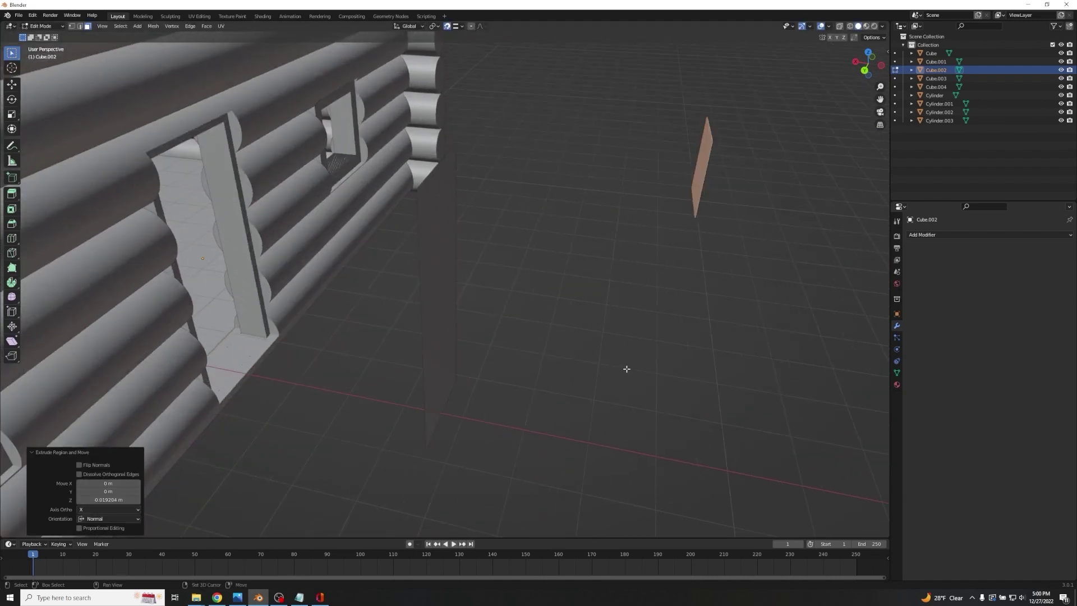
shift+middle_drag(730, 415, 647, 327)
click(649, 330)
scroll(655, 340, down, 3)
key(a)
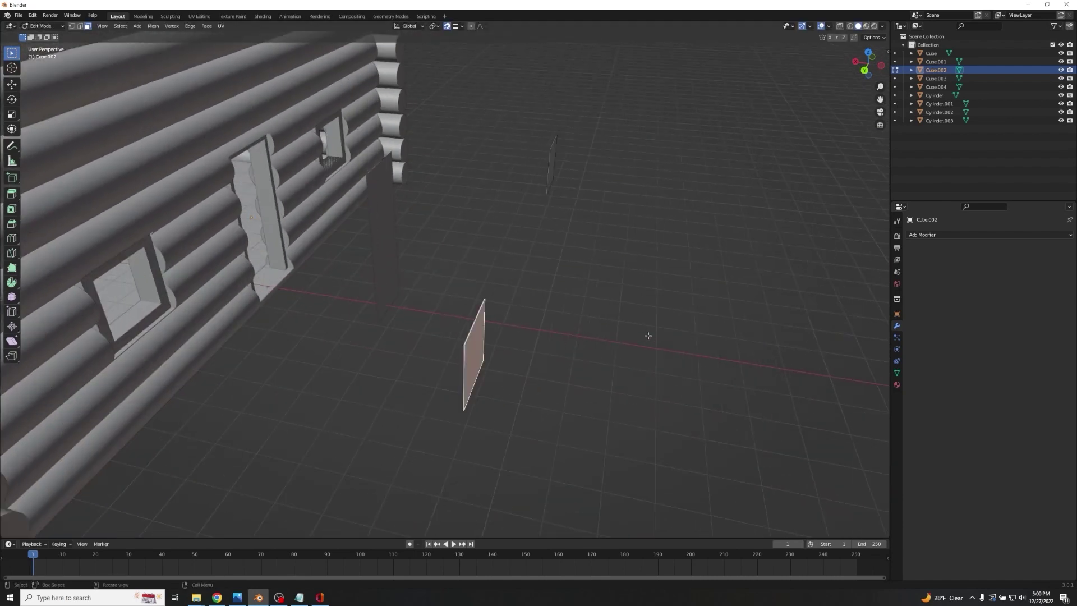
Move the window panes about 7.75 m along X into the window openings of the log wall.
key(Tab)
key(g)
key(x)
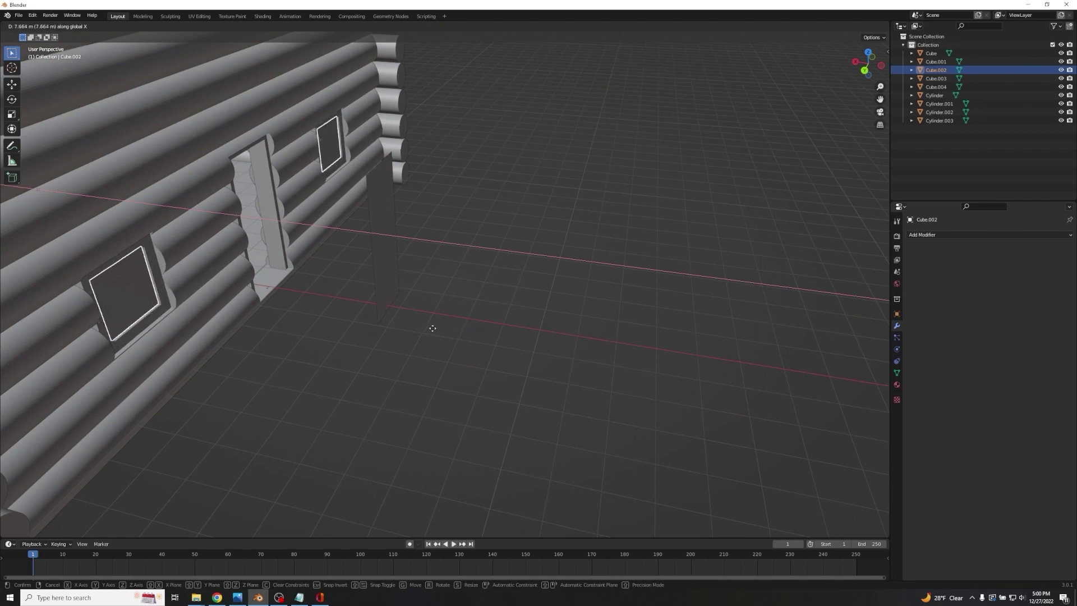
click(431, 328)
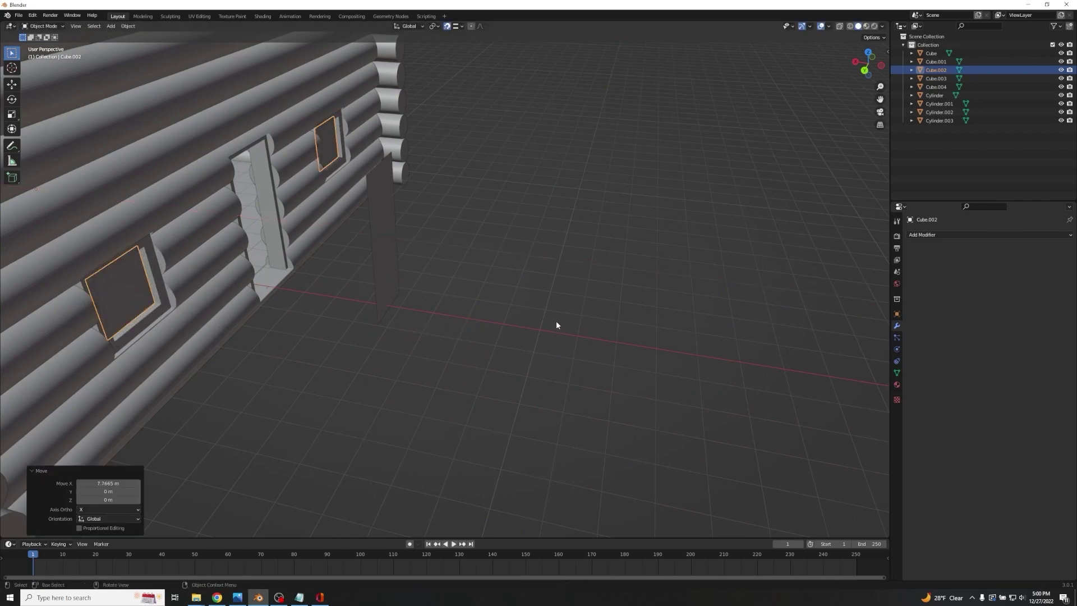
click(575, 318)
middle_drag(574, 318, 535, 308)
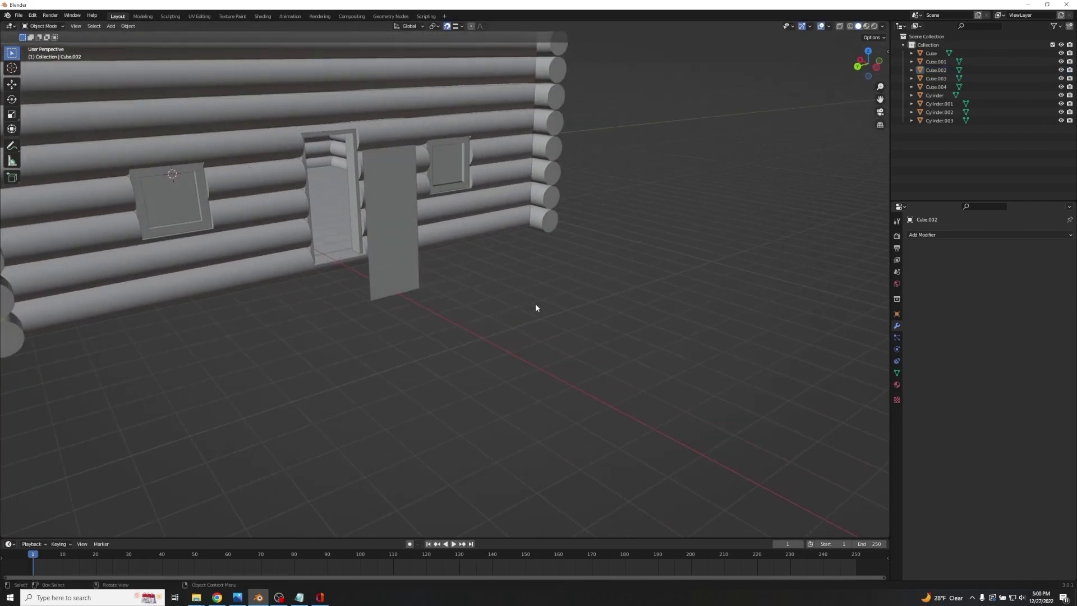
Add a 2 m mesh cube and move it along X to the ground in front of the door.
click(396, 277)
middle_drag(449, 277, 477, 410)
scroll(500, 276, down, 3)
click(513, 363)
key(shift+a)
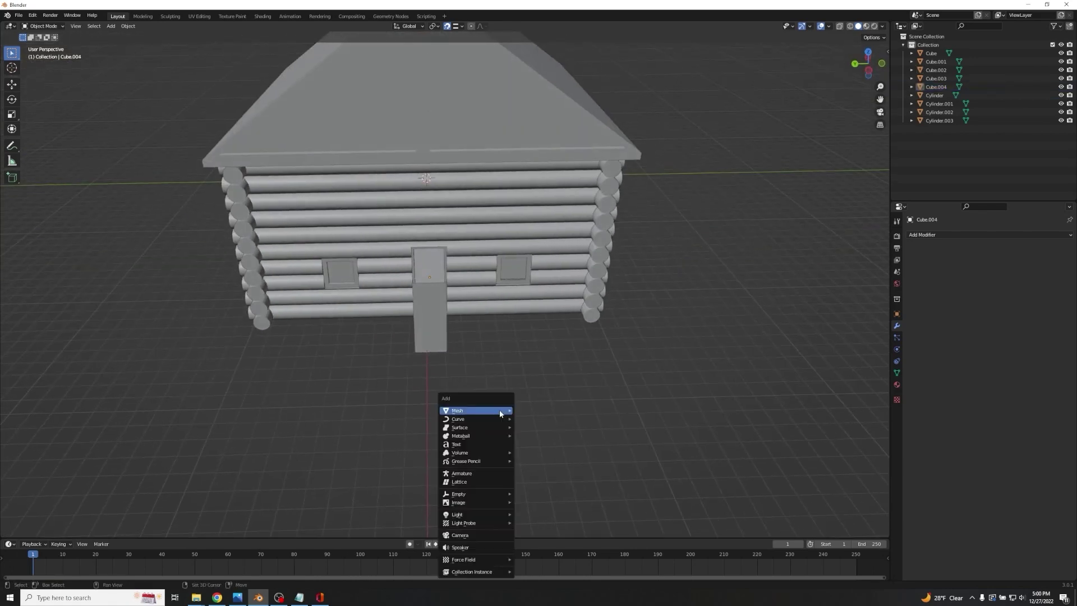
mouse_move(493, 410)
click(533, 200)
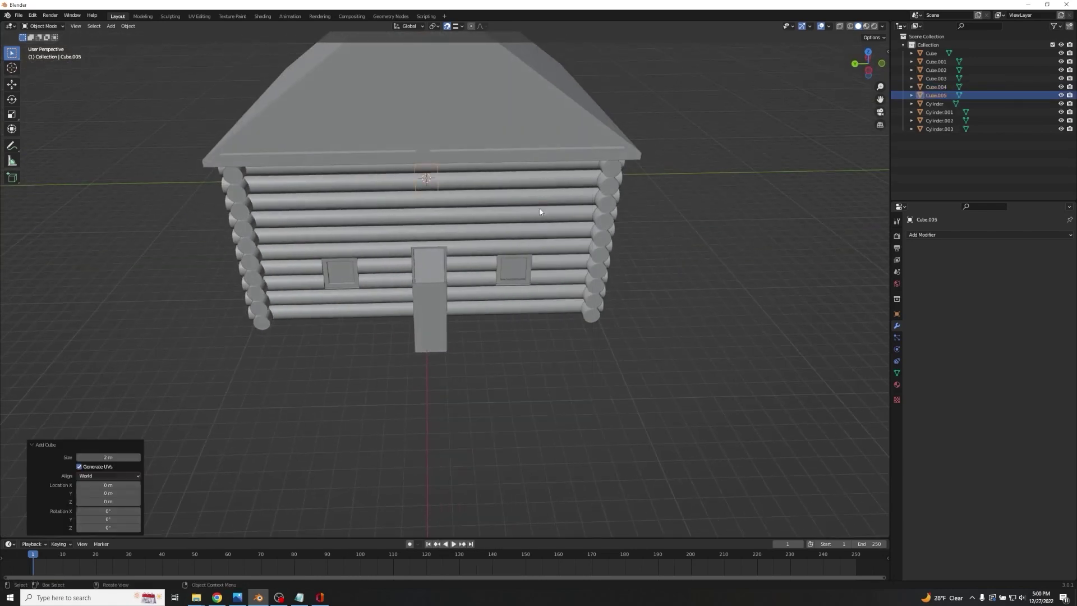
key(g)
key(x)
click(689, 99)
Scale the cube down and widen it along Y into a small block narrower than the door.
key(s)
click(559, 326)
key(s)
key(y)
click(613, 327)
key(s)
click(575, 364)
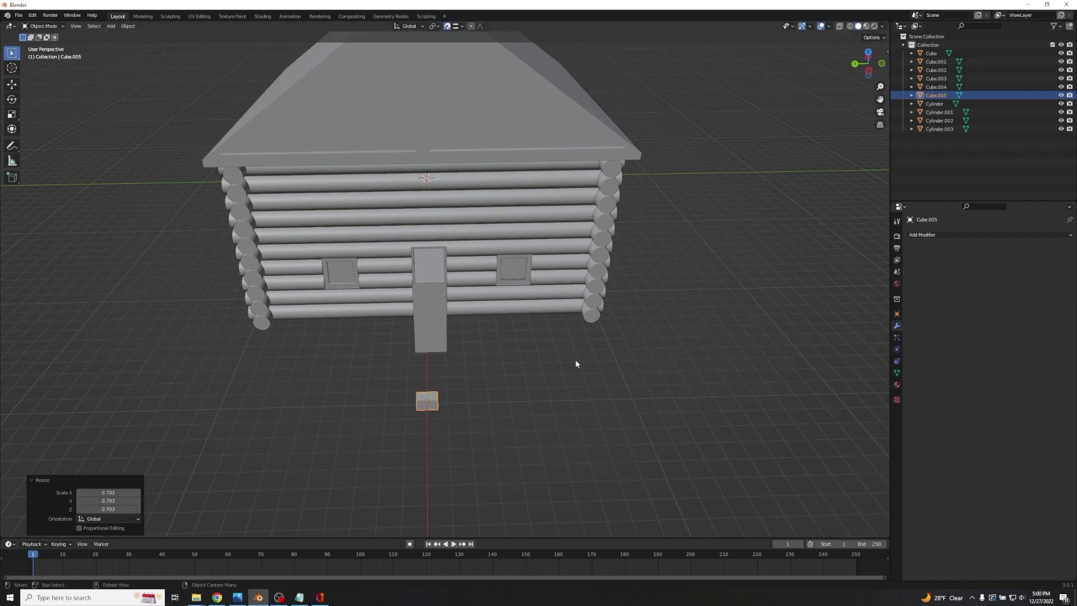
Add a UV sphere with 32 segments and 16 rings, and move it along X in front of the door.
key(shift+a)
mouse_move(577, 362)
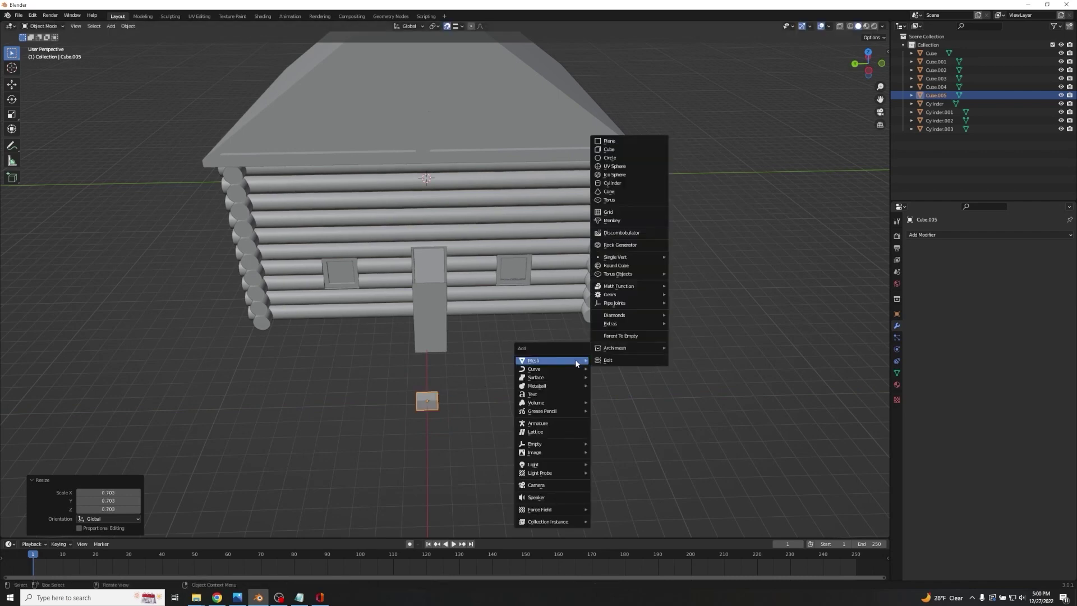
click(630, 167)
key(g)
key(x)
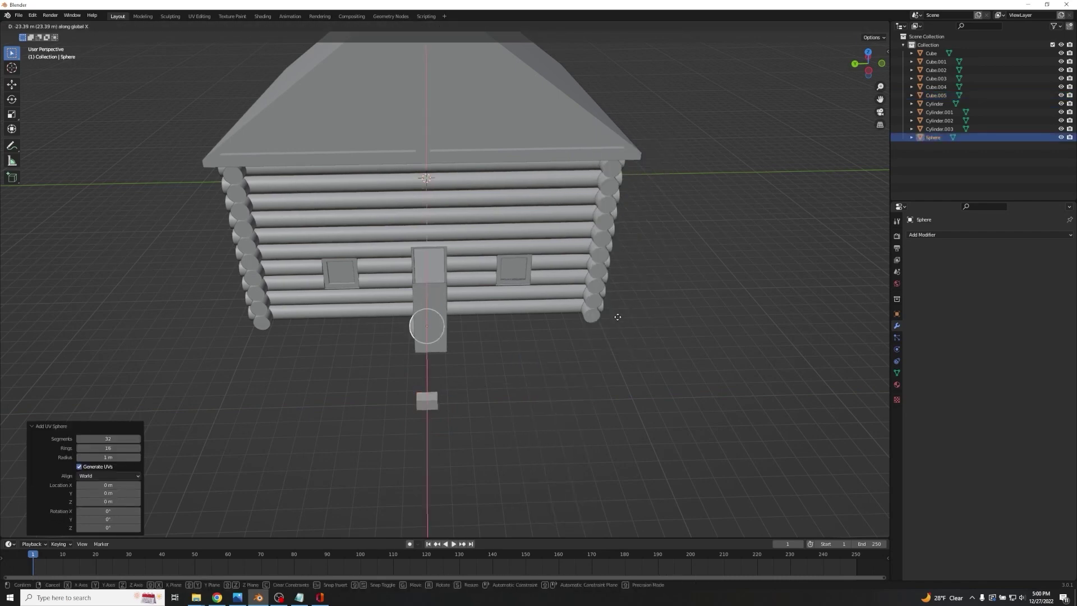
click(748, 501)
key(g)
key(x)
click(711, 362)
Scale the sphere by about 0.12 to doorknob size.
middle_drag(712, 362, 684, 278)
scroll(666, 361, up, 4)
scroll(665, 361, down, 4)
key(s)
click(509, 349)
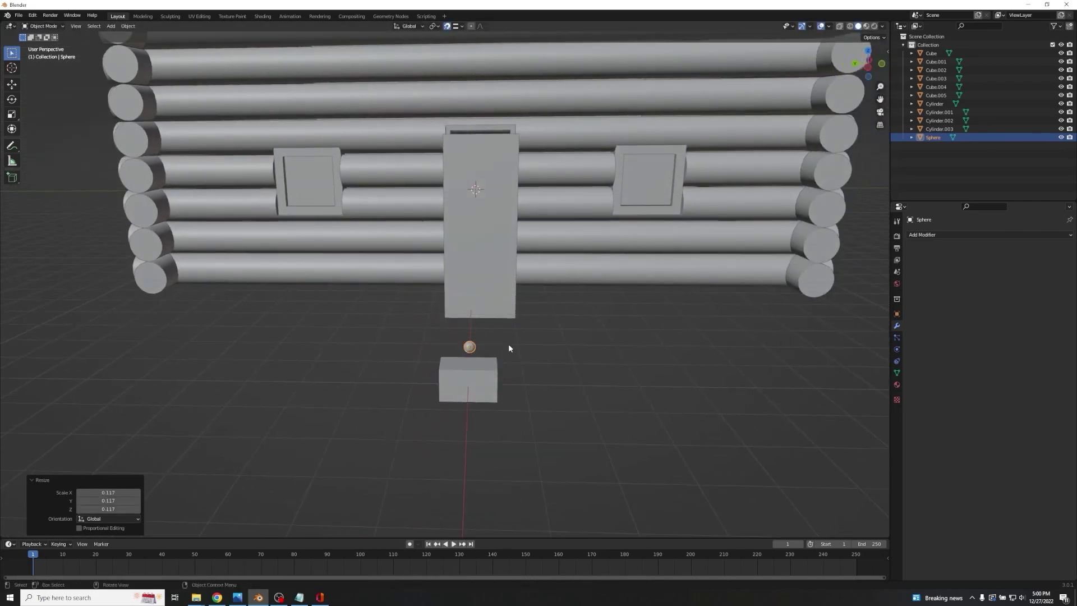
Extrude a small patch of faces on the sphere's side about 0.14 m to form the doorknob's stem, then return to Object Mode.
key(KP_Decimal)
middle_drag(507, 351, 579, 278)
scroll(669, 308, down, 4)
key(Tab)
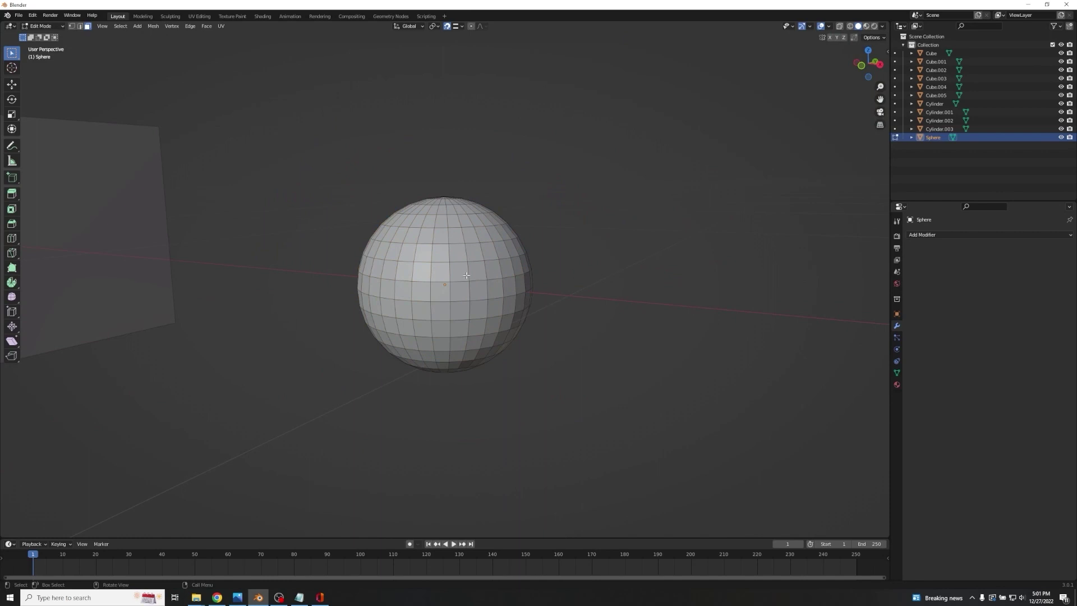
key(e)
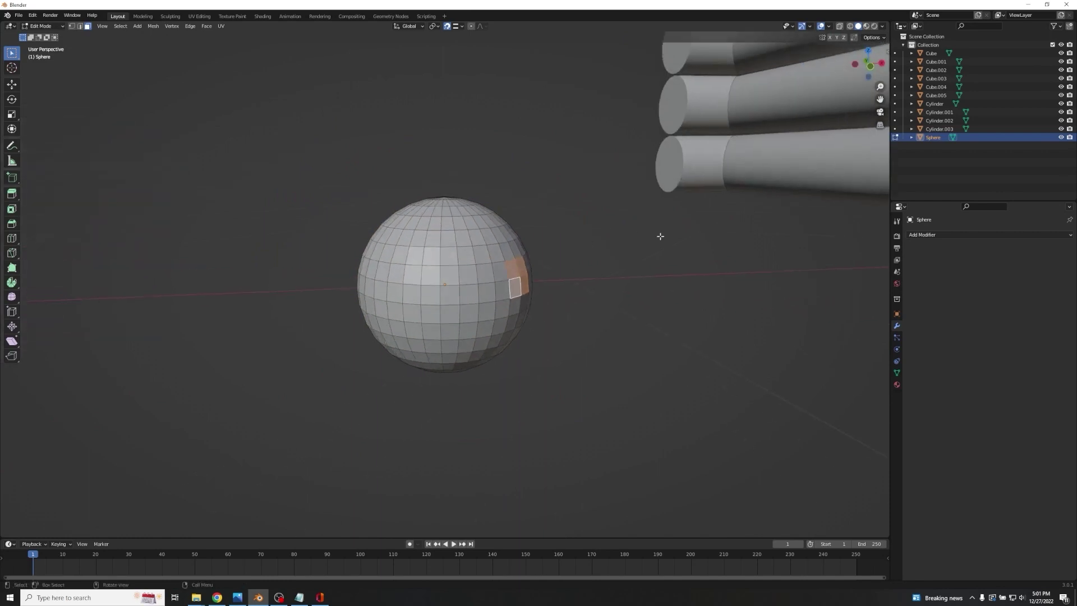
click(777, 308)
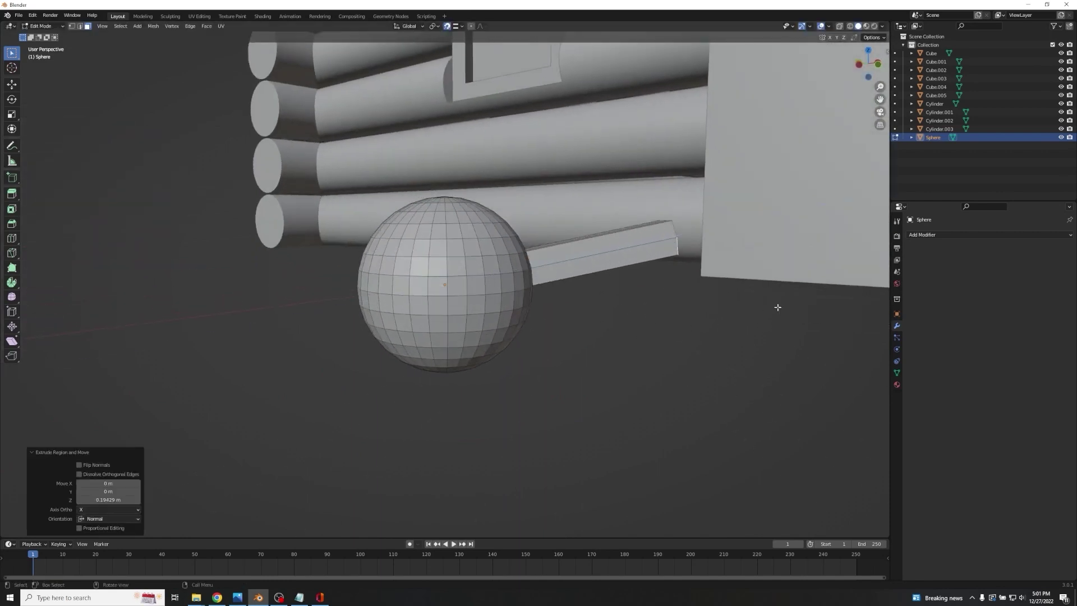
key(Tab)
Rotate the doorknob about the X and Y axes to level its stem.
key(r)
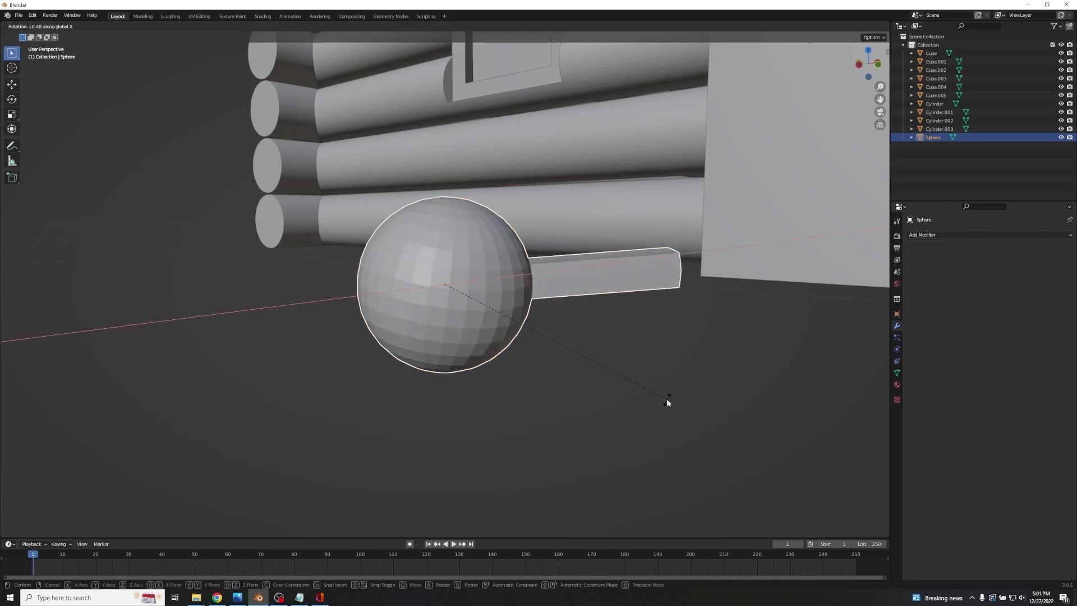
key(Escape)
key(r)
key(y)
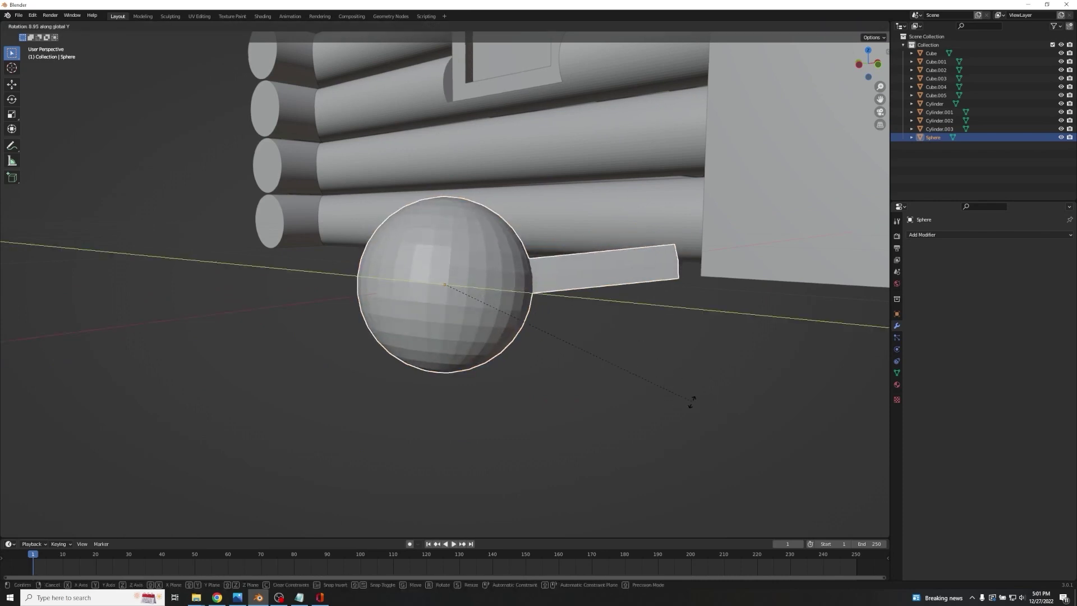
click(692, 421)
middle_drag(690, 357, 770, 364)
key(r)
key(x)
key(y)
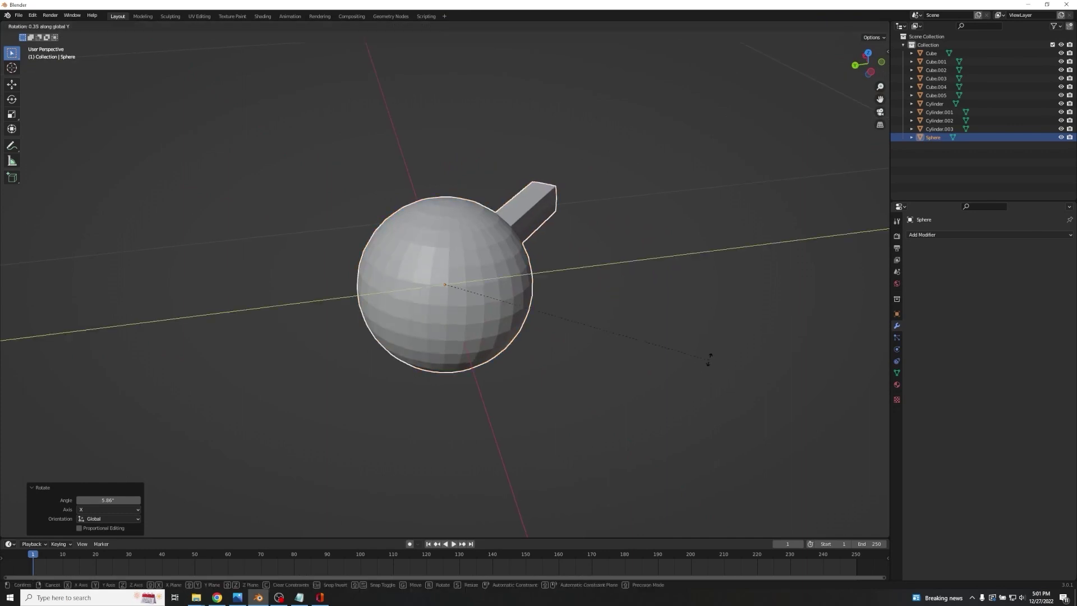
click(729, 393)
Rotate the doorknob about Z so its stem points toward the door.
middle_drag(726, 400, 708, 418)
scroll(675, 354, up, 1)
scroll(680, 354, down, 12)
key(r)
key(z)
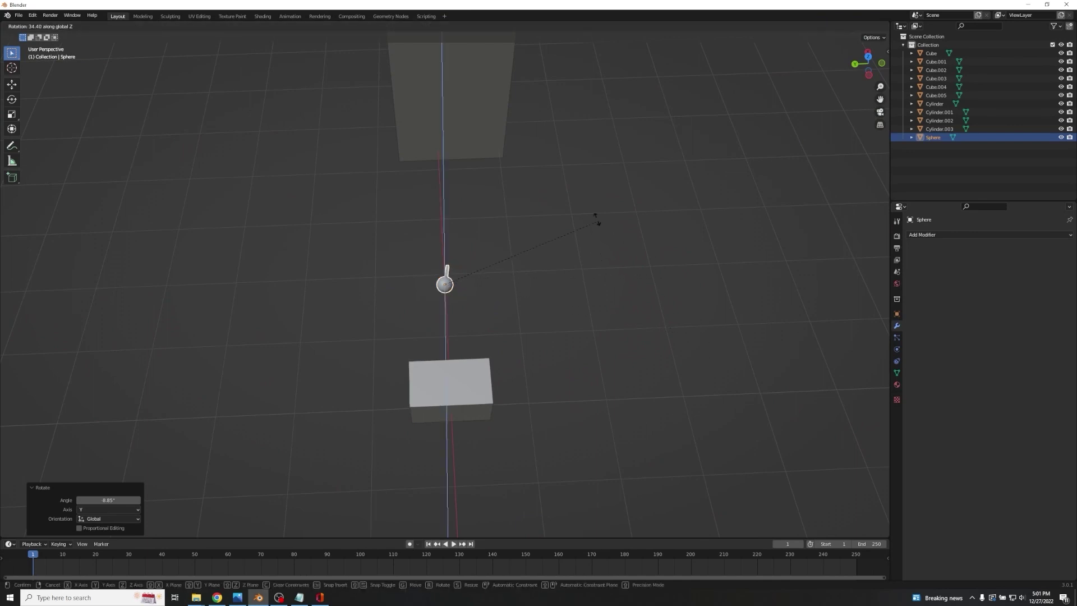
click(578, 211)
Move the doorknob along X and Z to handle height just in front of the door.
middle_drag(574, 208, 522, 185)
key(g)
key(x)
click(539, 229)
key(g)
key(z)
click(485, 534)
middle_drag(485, 534, 538, 322)
key(g)
key(x)
click(618, 296)
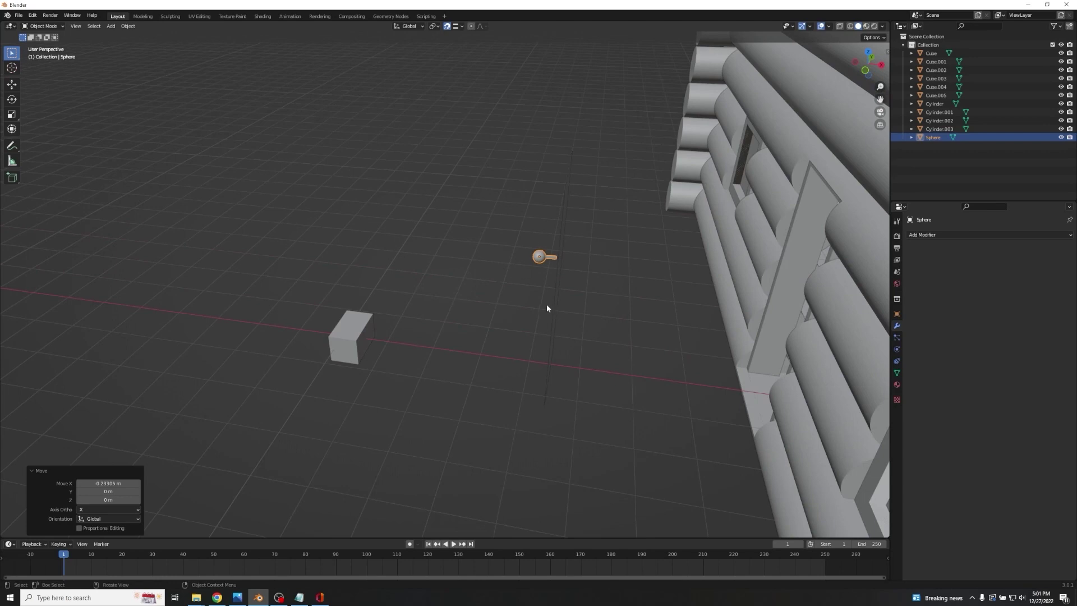
Thicken the door panel by extruding its face about 0.12 m toward the cabin.
click(553, 302)
mouse_move(527, 361)
middle_down()
mouse_move(520, 347)
mouse_move(540, 346)
middle_up()
key(Tab)
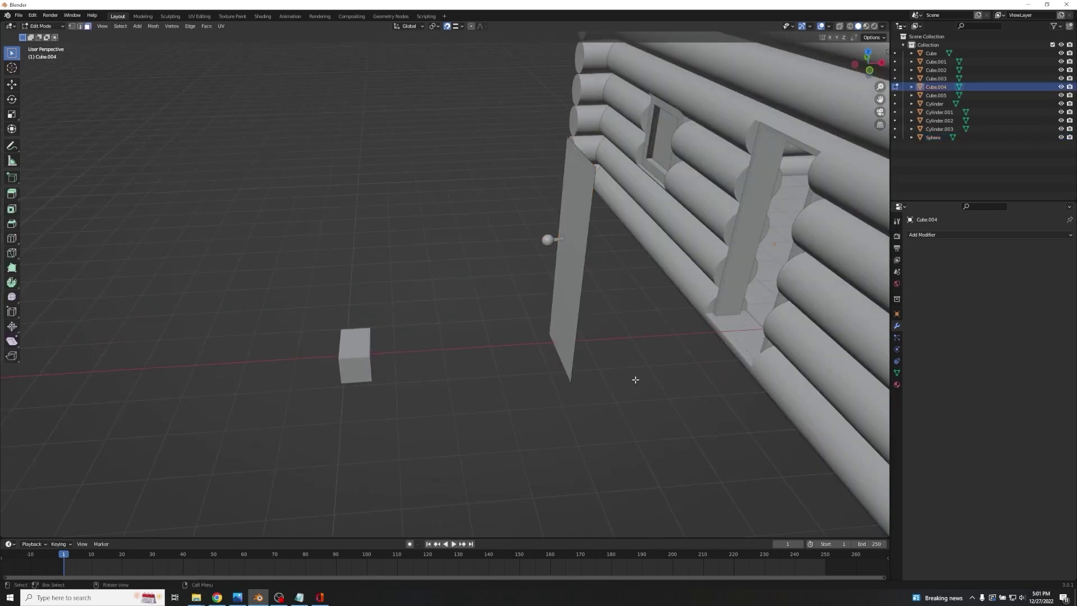
middle_drag(623, 361, 608, 350)
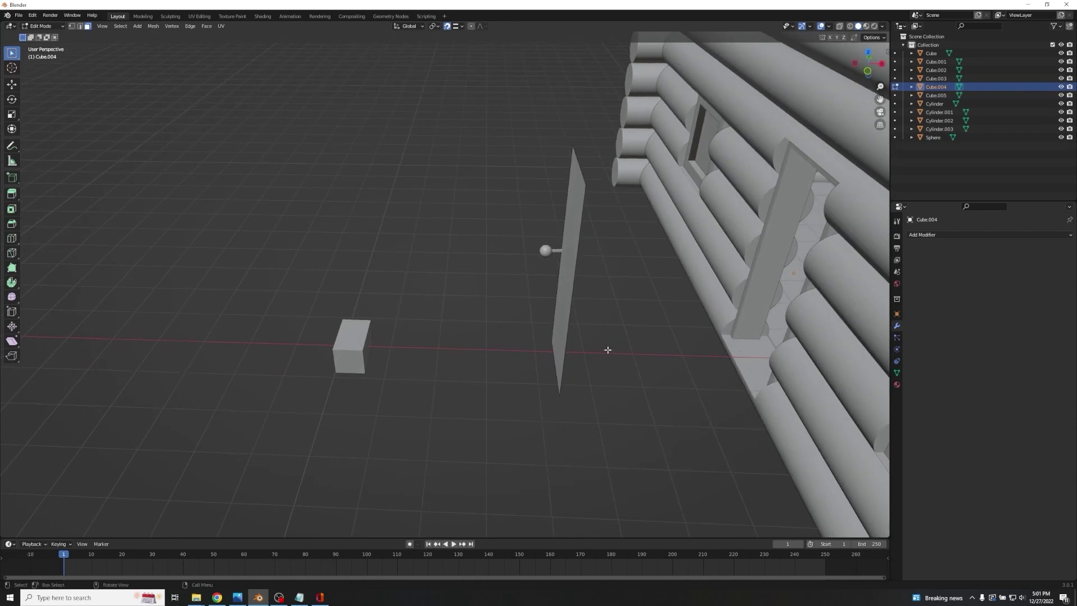
middle_drag(561, 308, 654, 392)
click(555, 323)
key(e)
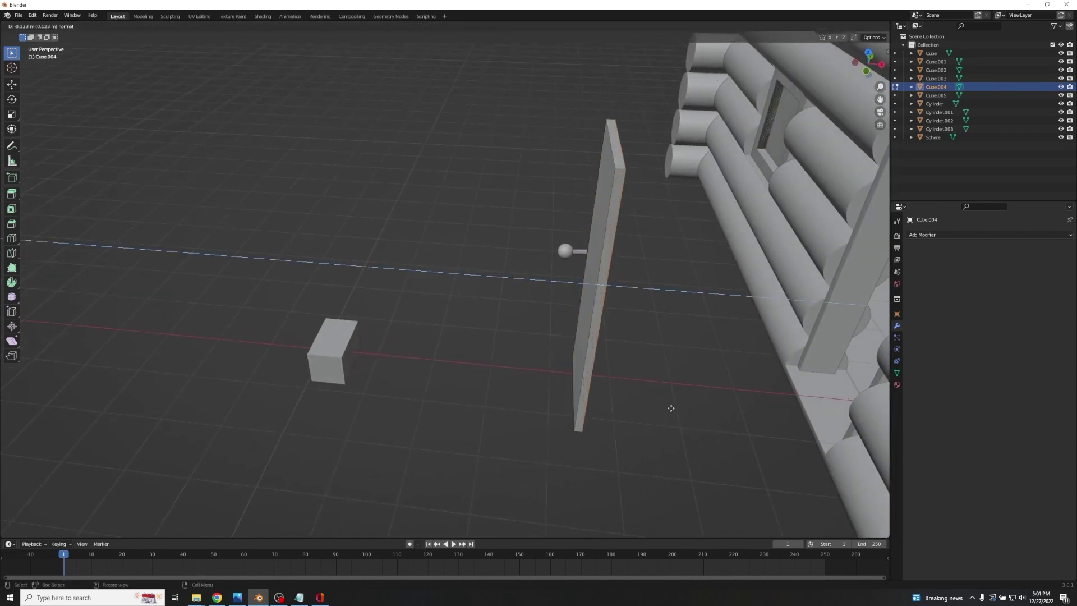
click(671, 408)
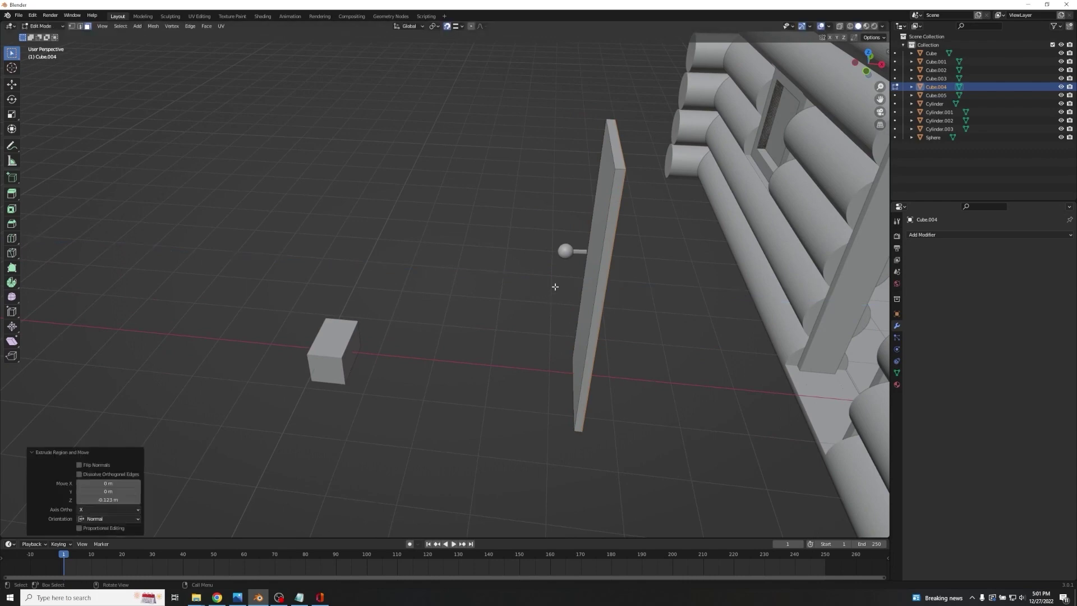
Return to Object Mode and move the doorknob along X relative to the thickened door.
key(Tab)
click(565, 251)
middle_drag(498, 279, 593, 298)
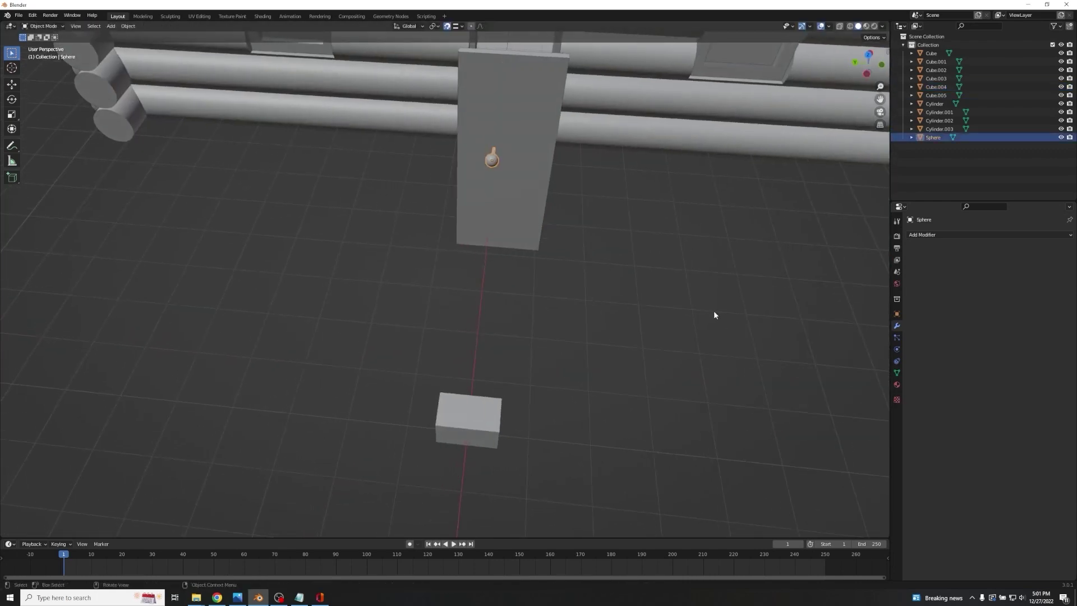
middle_drag(715, 317, 645, 325)
key(g)
key(x)
click(564, 368)
Shift the doorknob along Y toward the door's side edge and adjust its height along Z.
middle_drag(564, 368, 590, 323)
key(g)
key(y)
click(648, 397)
key(g)
key(z)
click(610, 387)
Resize the doorknob, shift it about 0.02 m along X, and rotate it about 5° around Y to straighten the stem.
key(s)
click(616, 364)
key(x)
click(593, 328)
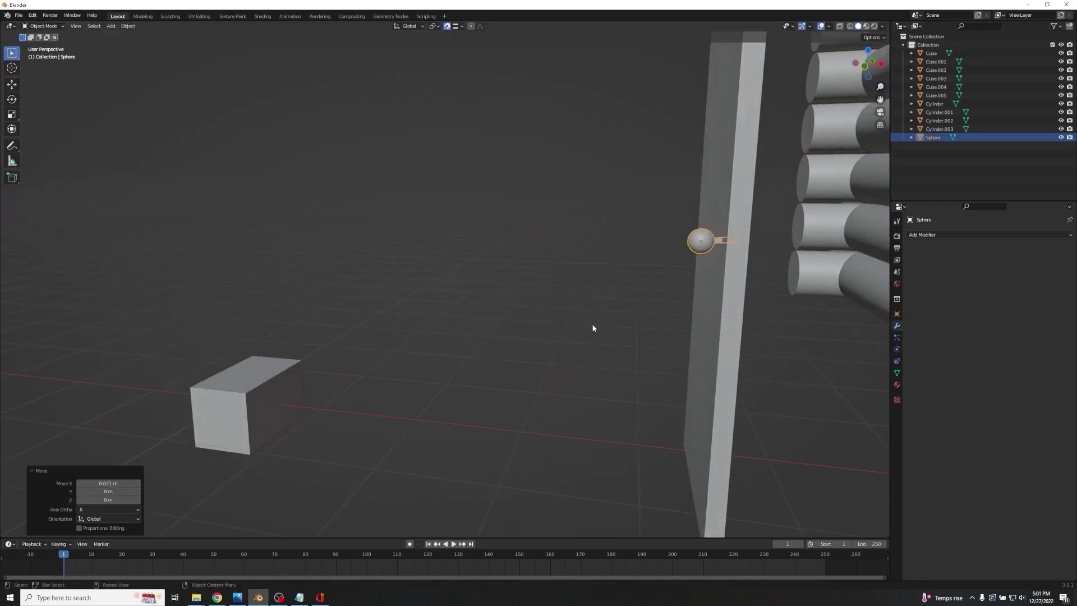
key(r)
key(x)
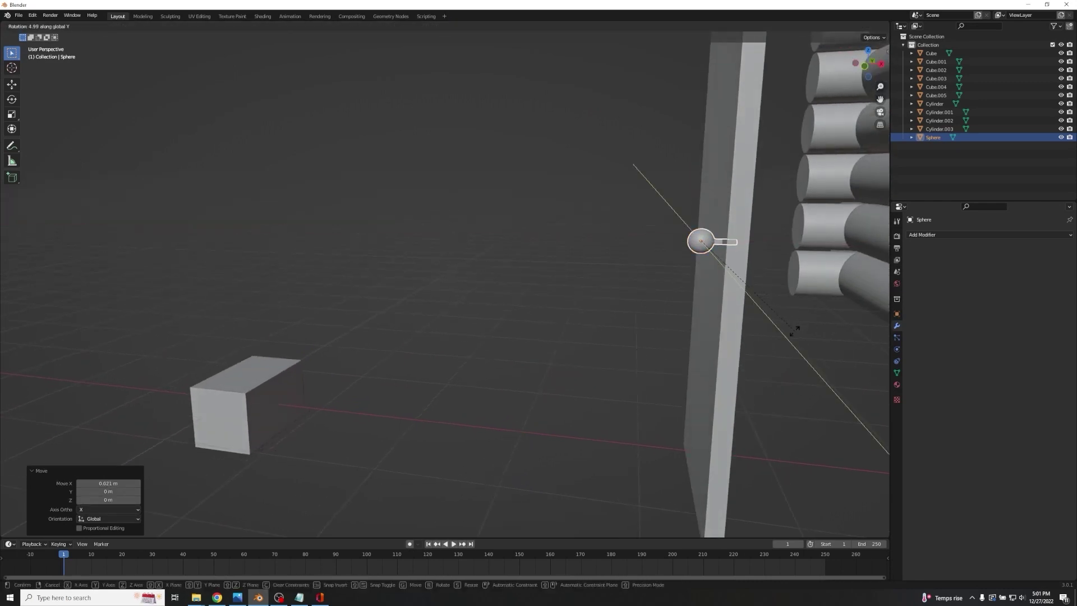
click(796, 335)
middle_drag(796, 334, 633, 289)
Nudge the doorknob along X against the door face and rescale it.
key(g)
key(x)
click(604, 264)
key(g)
key(x)
click(608, 266)
key(s)
click(582, 245)
click(328, 197)
Reselect the doorknob and move it along X so its stem sinks into the door.
shift+middle_drag(430, 211, 505, 210)
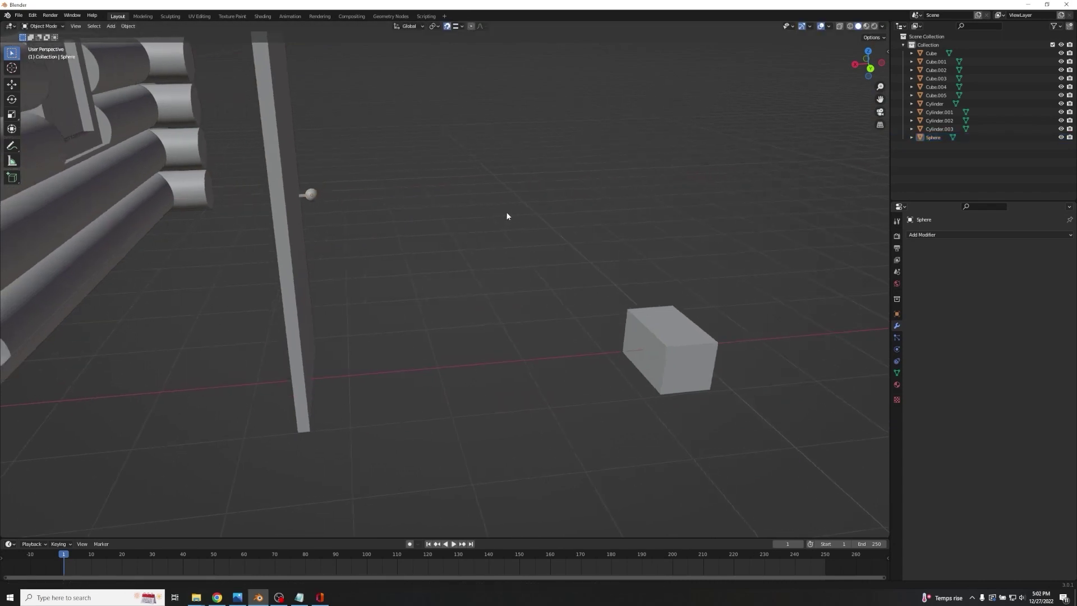
scroll(505, 211, up, 4)
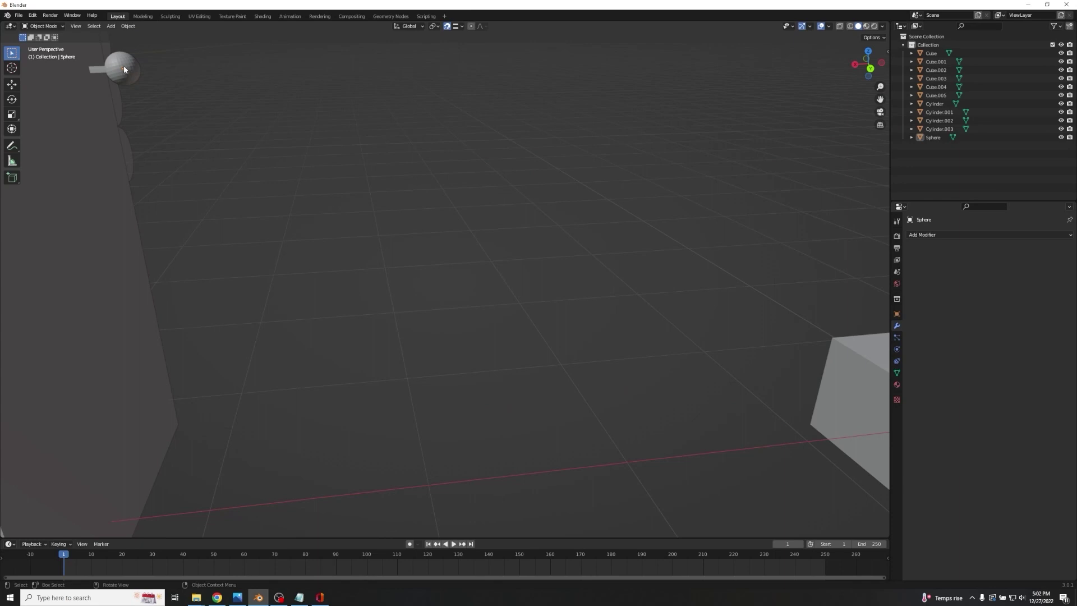
click(124, 69)
right_click(124, 69)
click(124, 66)
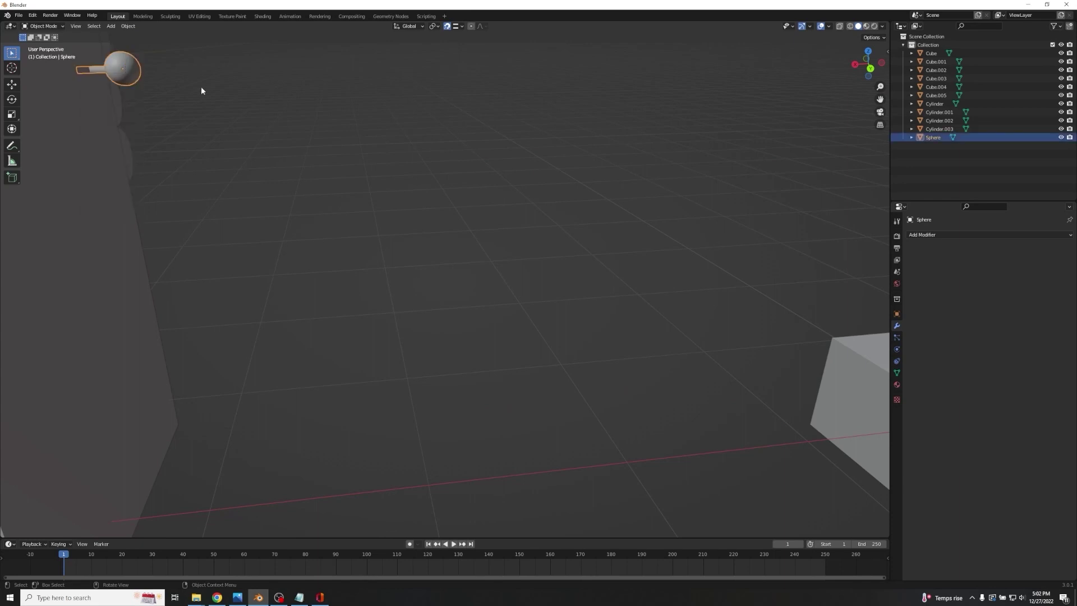
click(154, 75)
middle_drag(154, 75, 272, 107)
scroll(411, 105, up, 5)
middle_drag(505, 172, 460, 177)
key(g)
key(x)
click(542, 169)
click(541, 168)
Select the small block in front of the door and raise it along Z.
scroll(460, 176, down, 5)
middle_drag(563, 241, 448, 269)
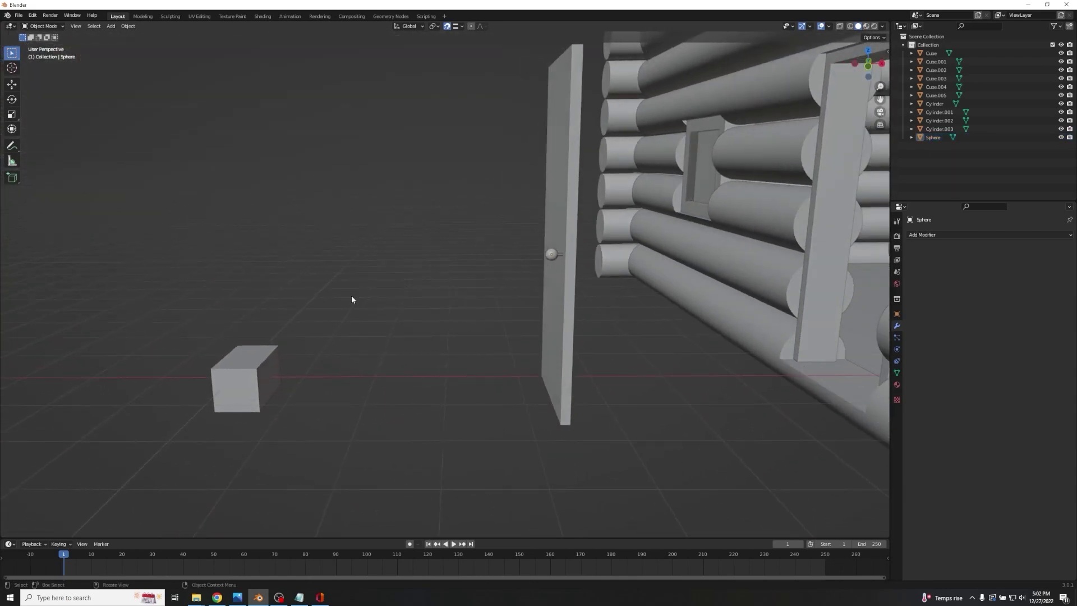
click(240, 393)
middle_drag(241, 392, 324, 326)
key(g)
key(Escape)
key(g)
key(z)
click(370, 334)
Move the block along X and Y onto the door, then raise it about 1.15 m to the door's upper part.
middle_drag(370, 335, 412, 368)
key(g)
key(x)
click(397, 373)
key(g)
key(y)
click(423, 369)
key(g)
key(z)
click(506, 342)
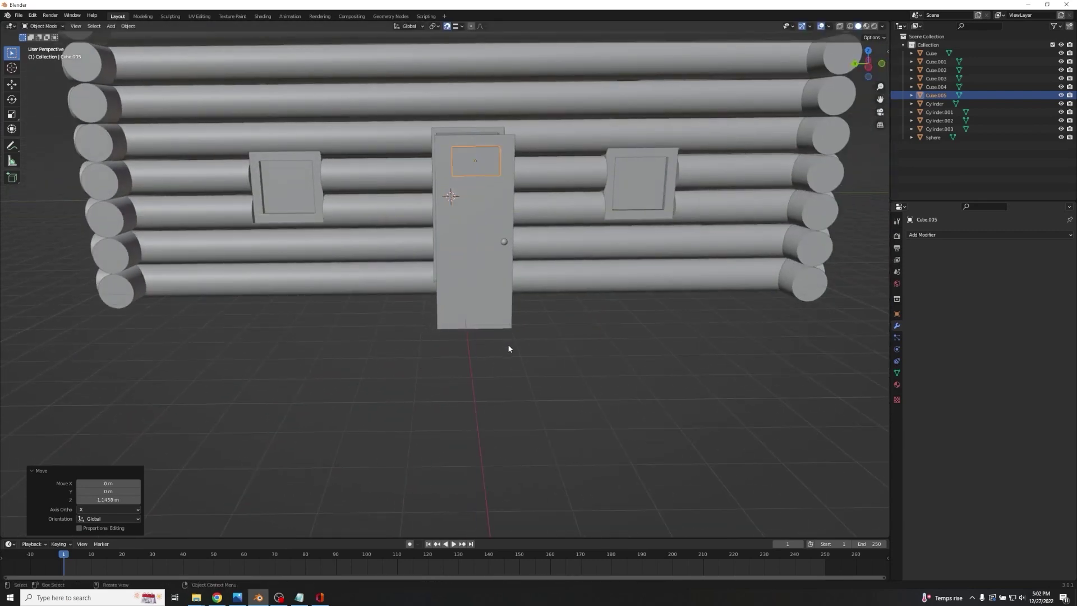
Shift the block about 0.1 m along X so it passes through the door's thickness.
middle_drag(506, 342, 416, 358)
key(g)
key(x)
click(417, 359)
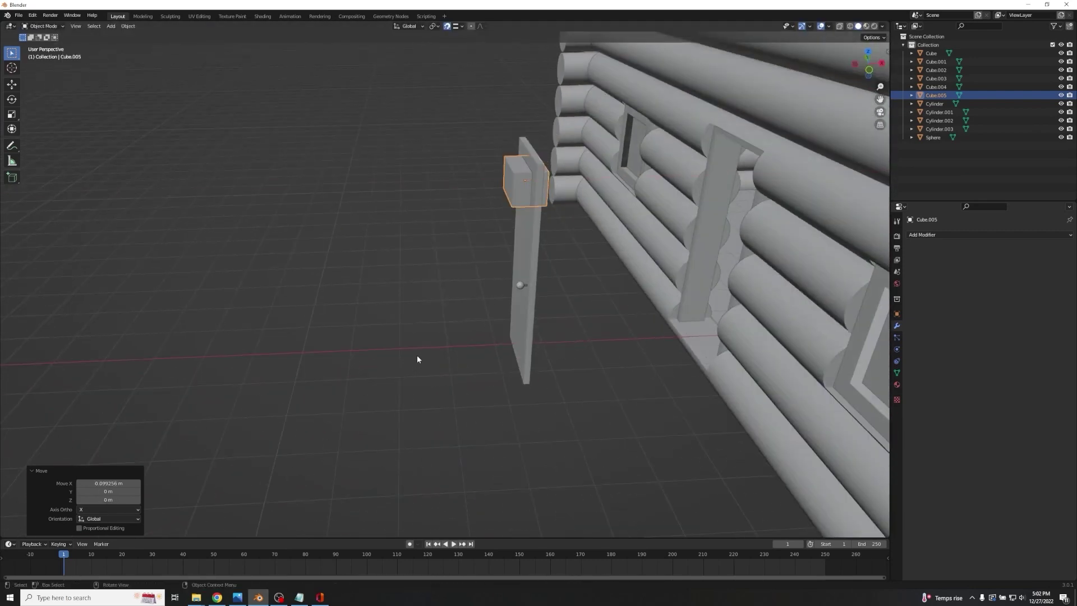
Reselect the small block on the door's upper part and shift it about 0.04 m along X through the door's thickness.
click(527, 256)
mouse_move(474, 292)
middle_down()
mouse_move(459, 282)
mouse_move(480, 277)
middle_up()
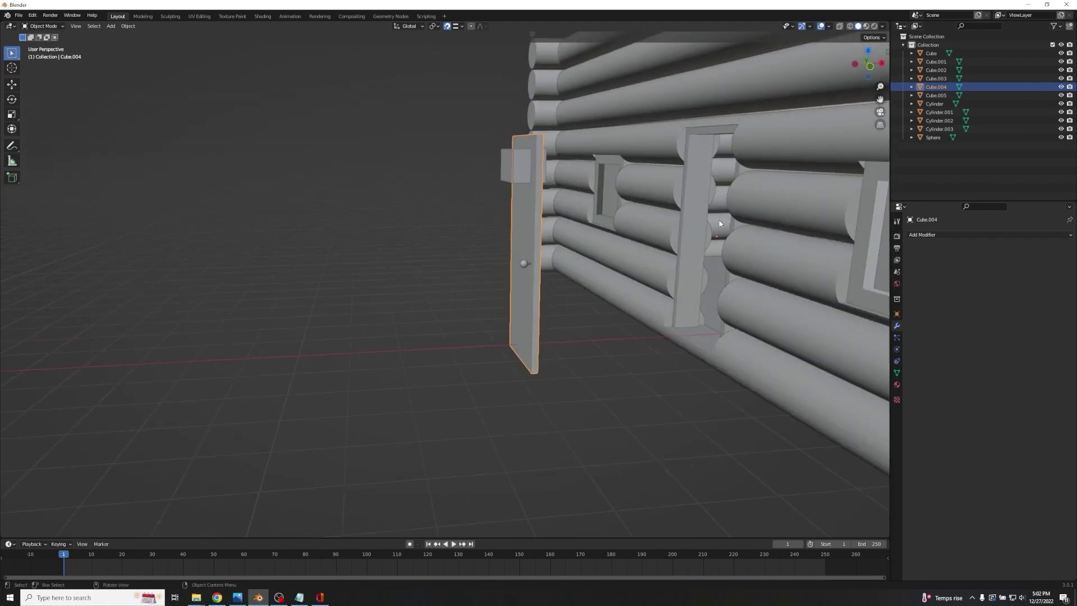
middle_drag(685, 233, 524, 149)
click(524, 143)
key(g)
key(x)
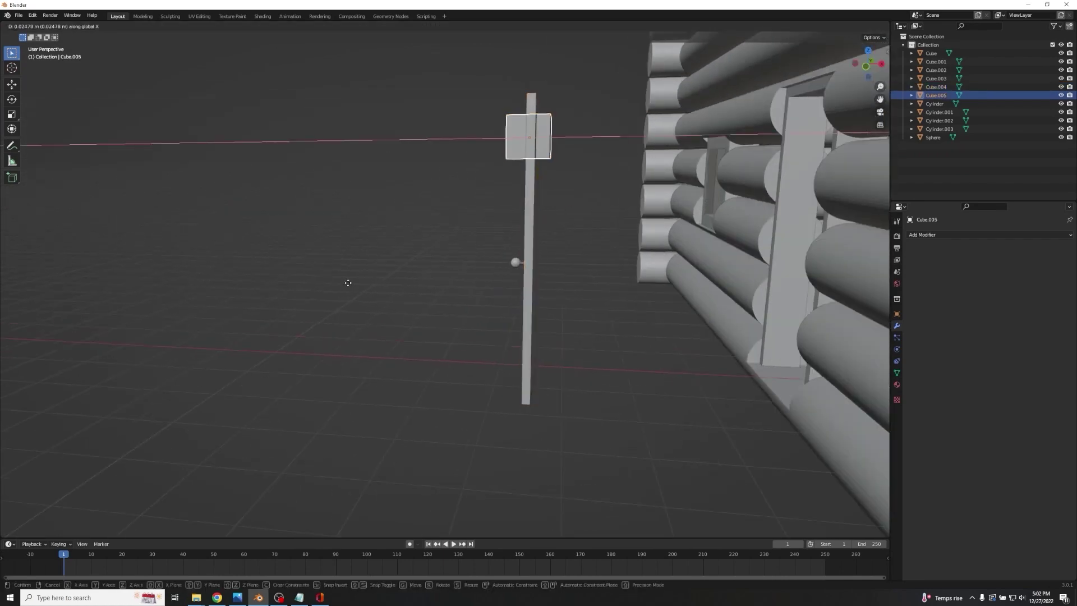
click(349, 282)
middle_drag(349, 281, 360, 306)
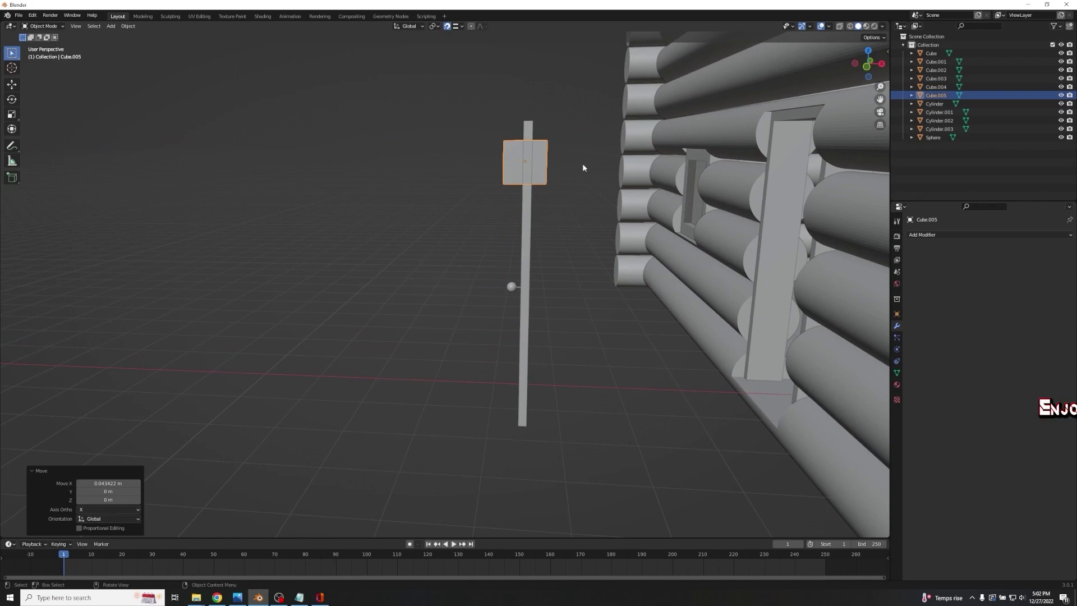
Fine-tune the block's position along X so it straddles the door, and adjust its height along Z.
key(g)
key(x)
click(597, 252)
middle_drag(598, 251, 656, 284)
key(g)
key(z)
click(654, 299)
Add a Boolean Difference modifier to the door with the small block as its object, and apply it.
click(530, 318)
middle_drag(614, 319, 701, 314)
click(927, 235)
click(905, 277)
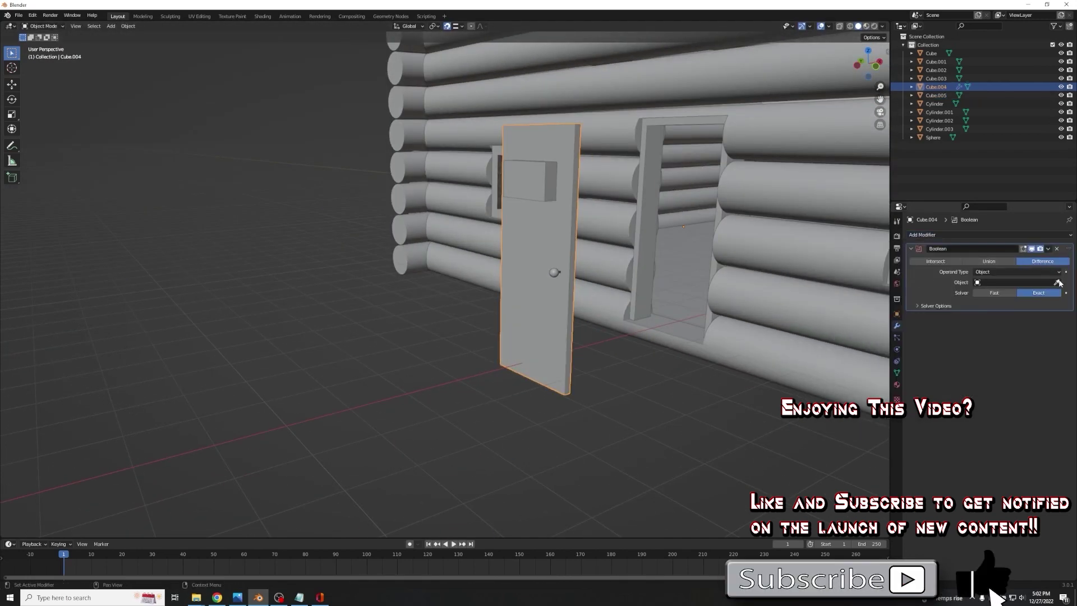
click(485, 172)
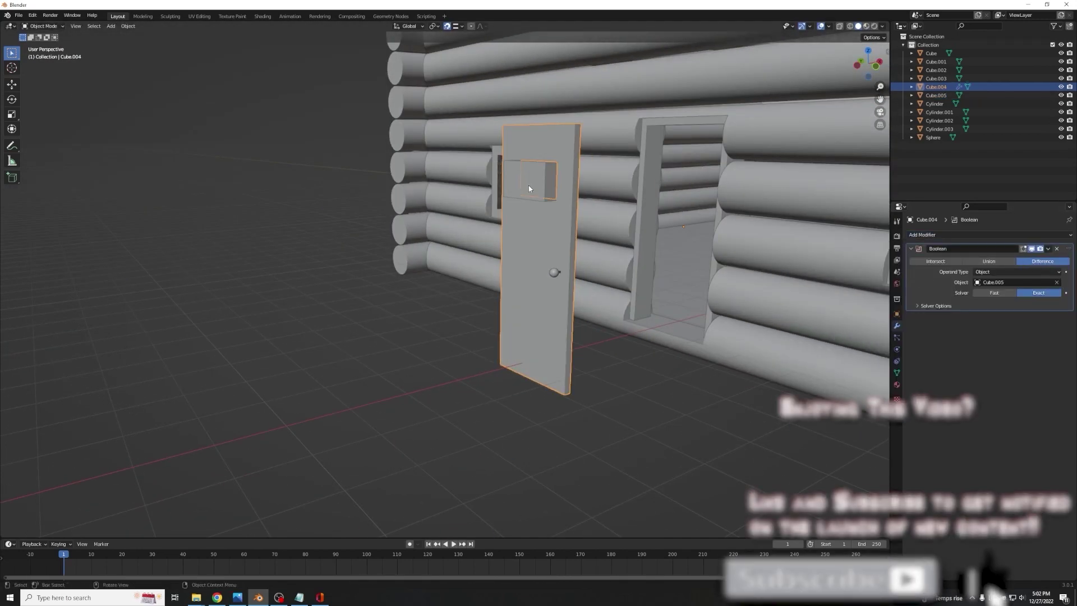
key(ctrl+a)
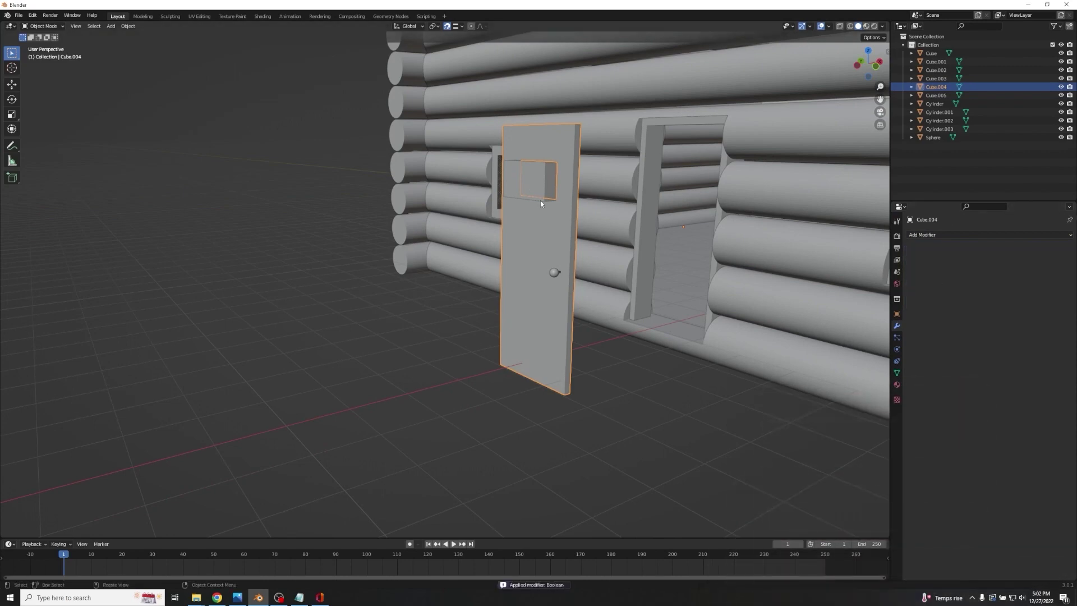
Select the block in the door's window opening and scale it to about 0.34 along X.
click(543, 201)
middle_drag(634, 189, 405, 242)
key(h)
scroll(406, 243, up, 3)
key(ctrl+a)
key(ctrl+z)
middle_drag(469, 272, 418, 267)
key(s)
key(x)
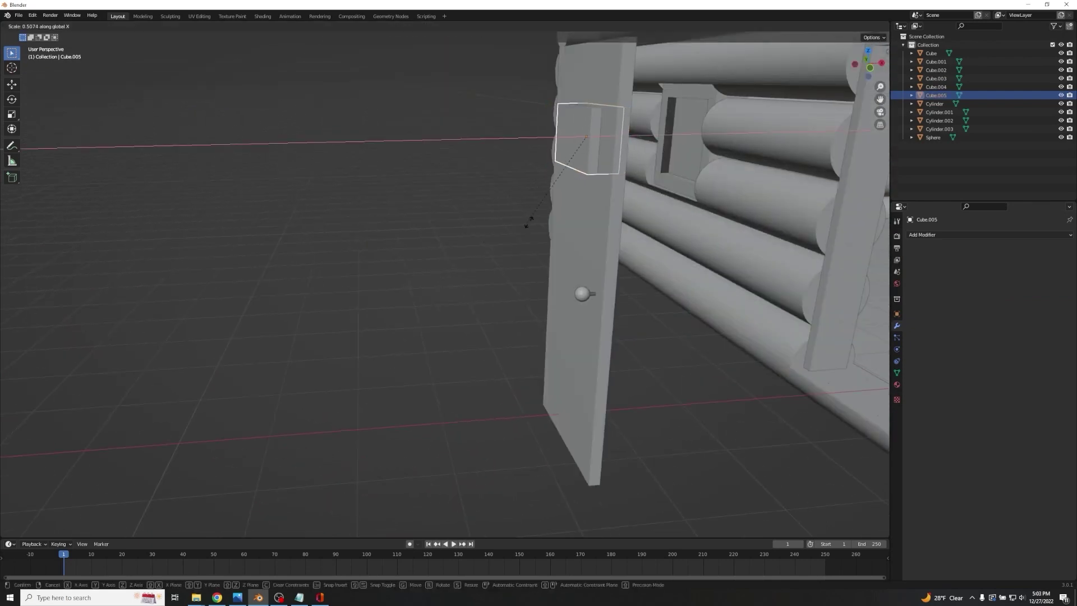
click(560, 202)
Move the thinned block along X so it is centred in the door's thickness.
middle_drag(561, 205, 529, 199)
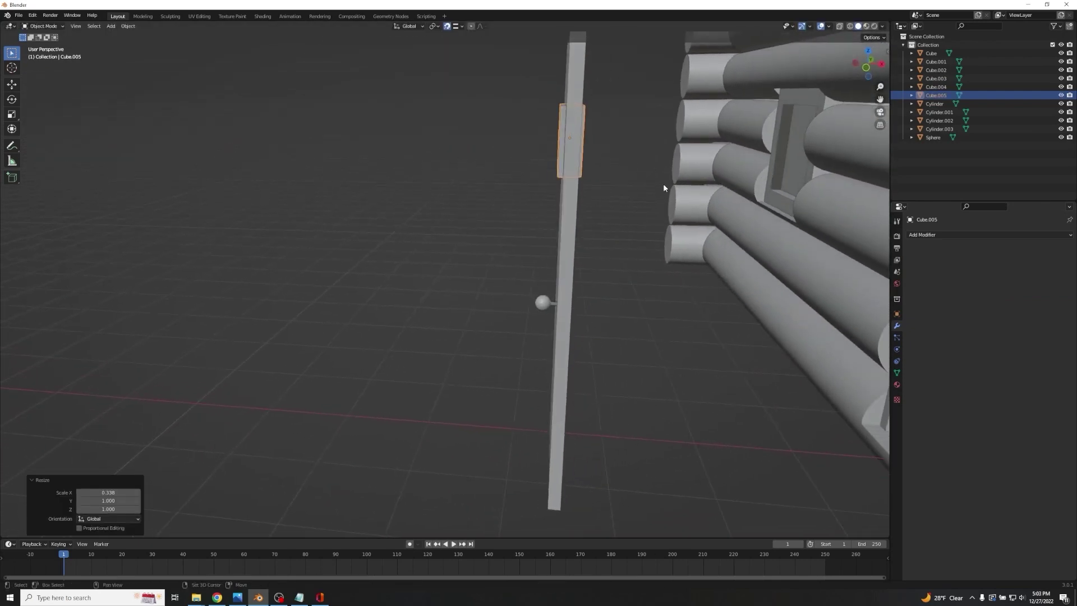
middle_drag(664, 185, 636, 182)
key(g)
key(x)
click(557, 143)
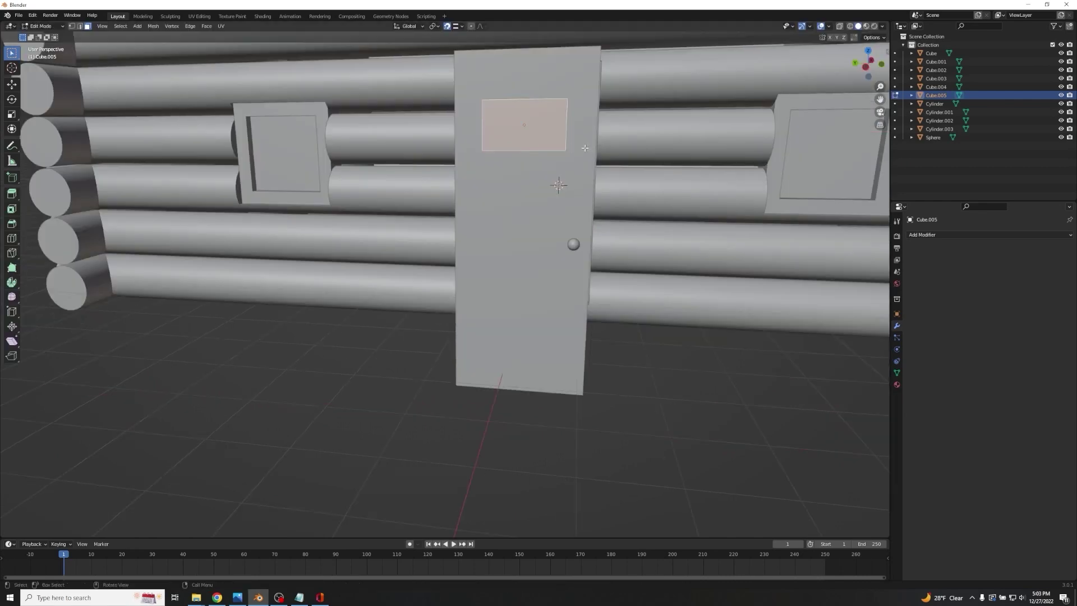
Select the window block's front and back faces in Edit Mode, inset them to form a thin frame, and move the inset faces.
middle_drag(584, 148, 473, 154)
shift+click(538, 150)
middle_drag(559, 196, 568, 281)
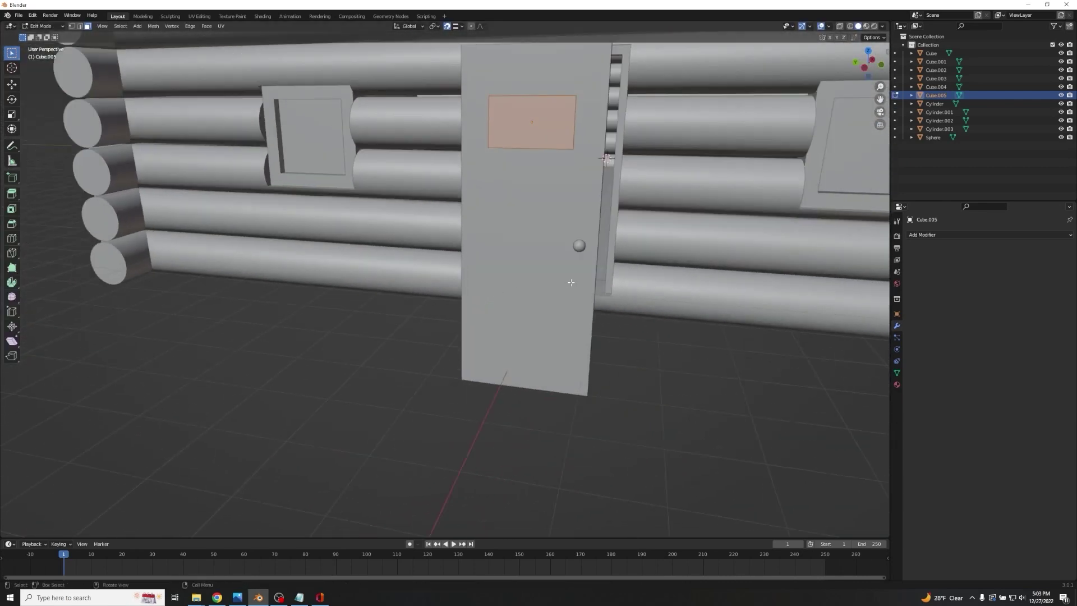
click(629, 337)
middle_drag(629, 336, 547, 149)
key(g)
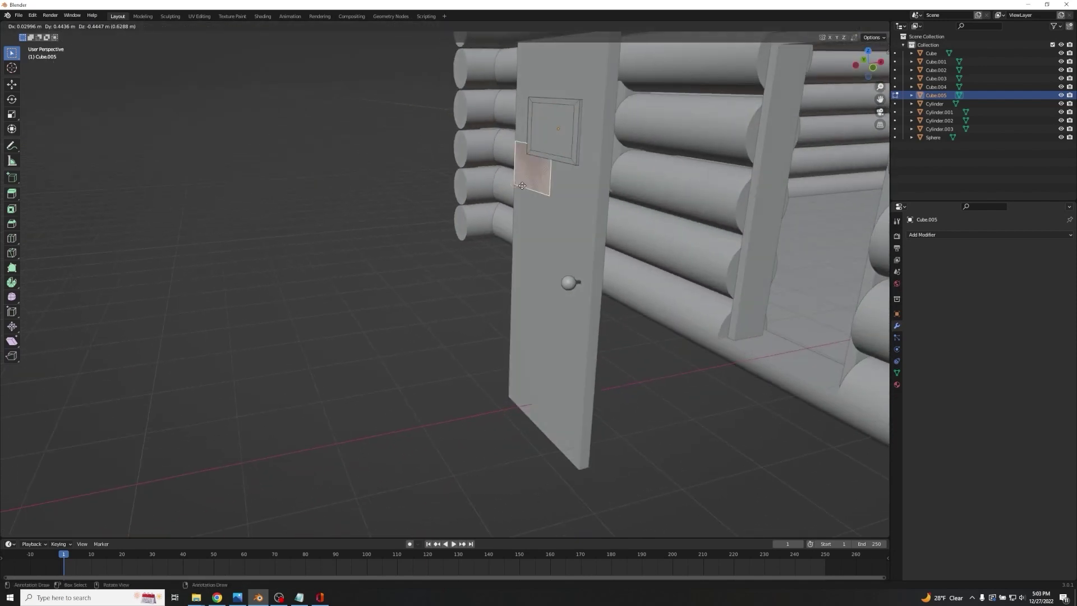
Move the pane face of the door's window frame along the X axis, clear of the door.
key(Escape)
key(g)
key(x)
click(217, 243)
Delete the leftover geometry covering the door's window frame so the opening goes all the way through.
click(561, 124)
middle_drag(561, 124, 488, 242)
shift+click(507, 107)
key(x)
click(508, 108)
scroll(508, 108, up, 2)
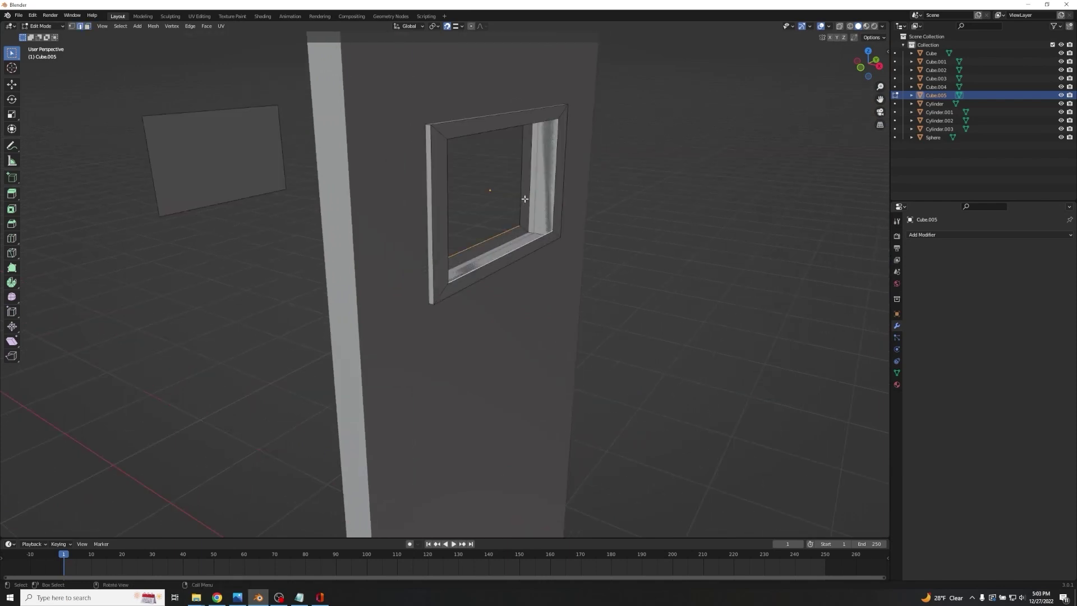
Separate the detached pane face from the window frame into its own object and return to Object Mode.
click(522, 181)
middle_drag(555, 179, 348, 181)
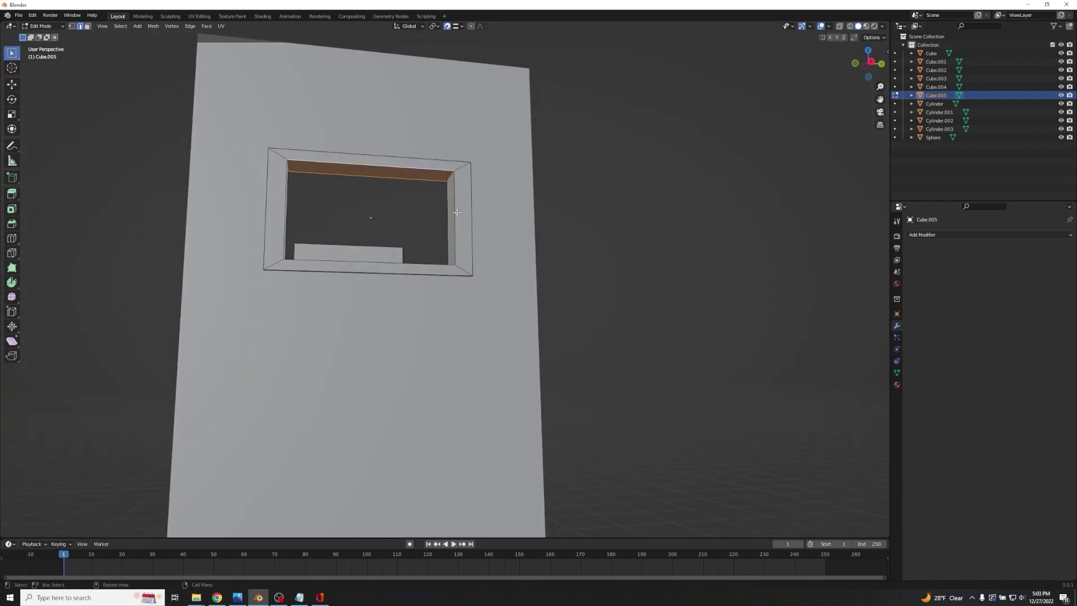
middle_drag(454, 209, 318, 254)
middle_drag(496, 167, 483, 306)
click(593, 227)
mouse_move(621, 224)
middle_down()
mouse_move(656, 233)
mouse_move(608, 214)
middle_up()
key(p)
click(637, 232)
key(Tab)
Move the separated pane about 1.12 m along the X axis, closer to the door.
click(594, 222)
key(g)
key(x)
click(441, 223)
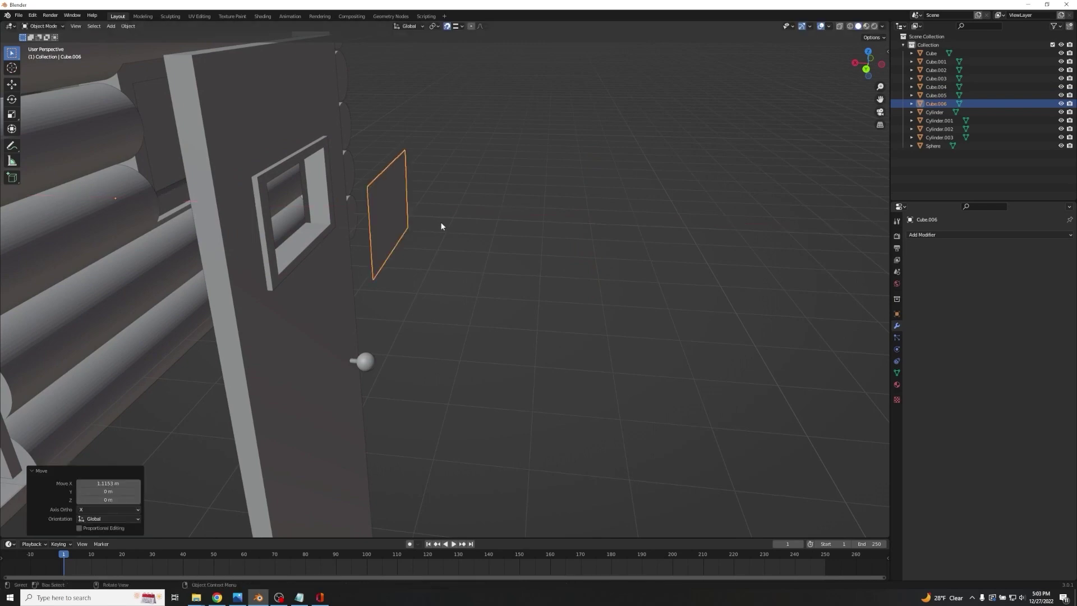
Extrude the whole pane along its normal to give it a slight thickness.
key(Tab)
key(a)
key(e)
click(455, 224)
key(ctrl+z)
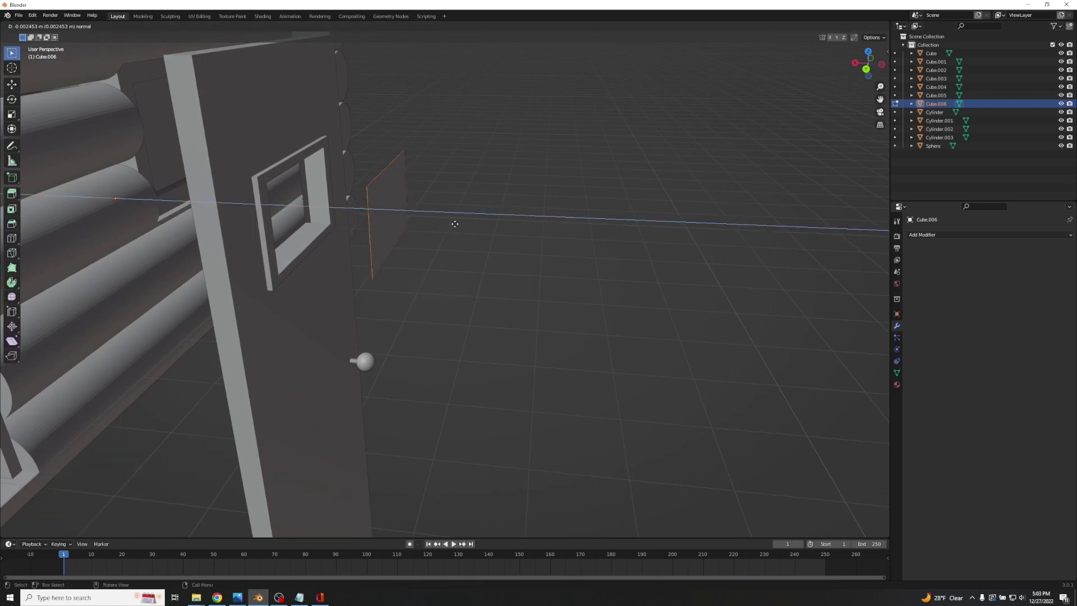
click(452, 221)
key(Tab)
Move the pane along the X axis back into the door's window opening, nudging it a final 0.05 m or so.
key(g)
key(x)
click(372, 224)
scroll(571, 207, up, 1)
click(571, 211)
middle_drag(570, 211, 336, 244)
key(g)
key(x)
middle_drag(562, 230, 490, 301)
click(504, 242)
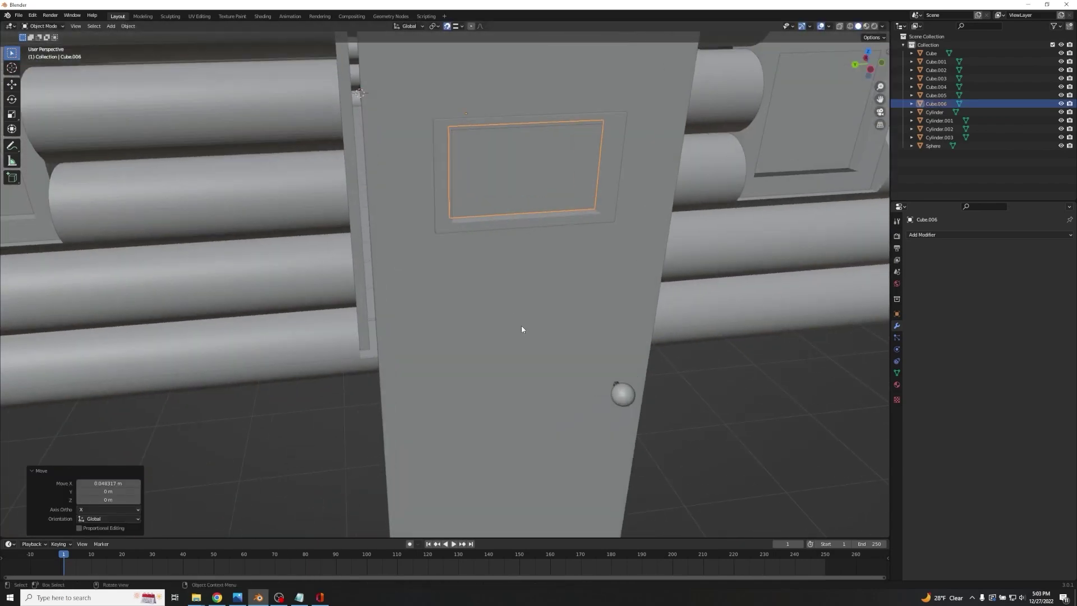
Join the door knob, door slab, window pane and window frame into a single object.
click(624, 396)
shift+click(471, 227)
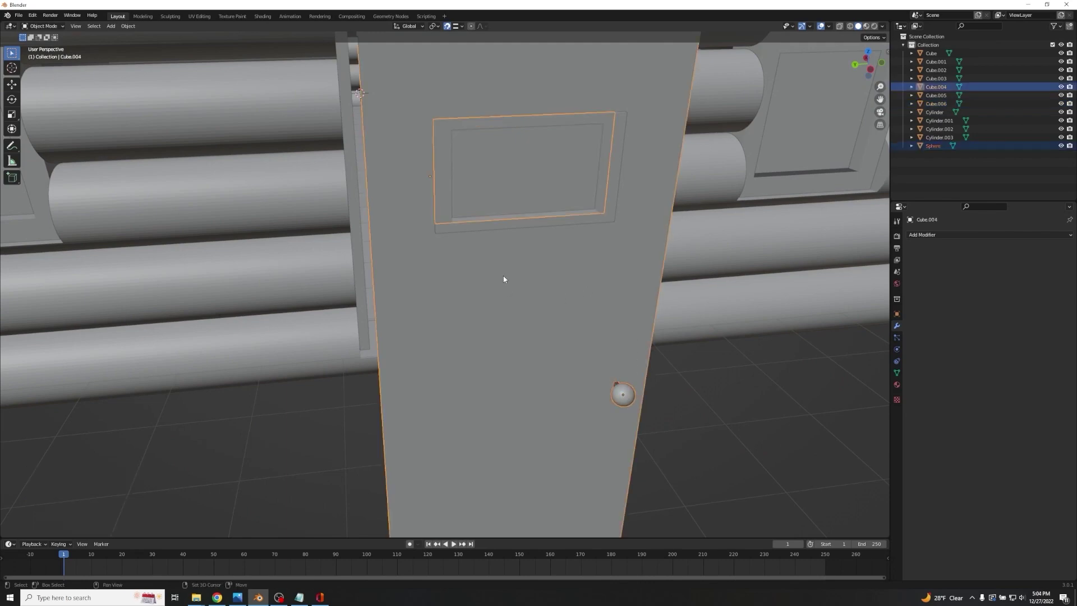
shift+click(504, 177)
shift+click(440, 175)
middle_drag(440, 176, 566, 367)
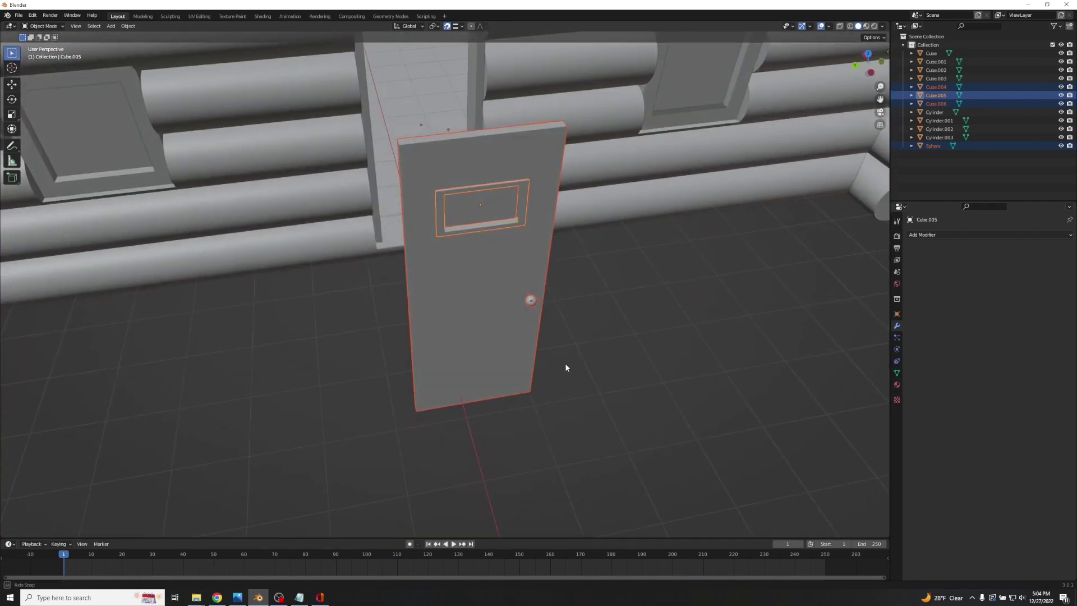
key(ctrl+j)
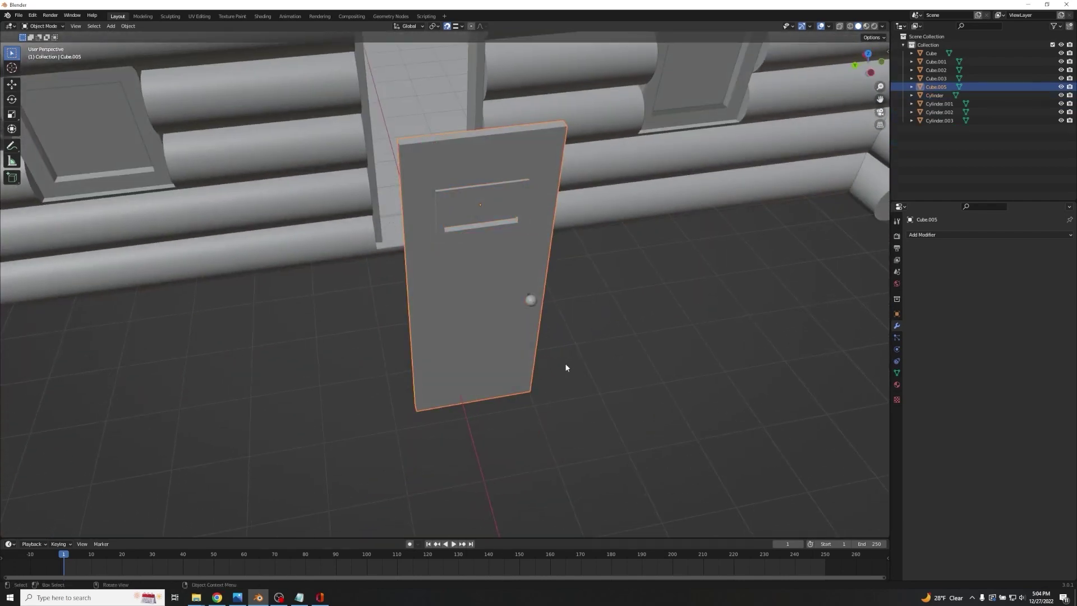
Enter Edit Mode on the joined door and select all of its geometry.
click(565, 363)
middle_drag(565, 363, 510, 183)
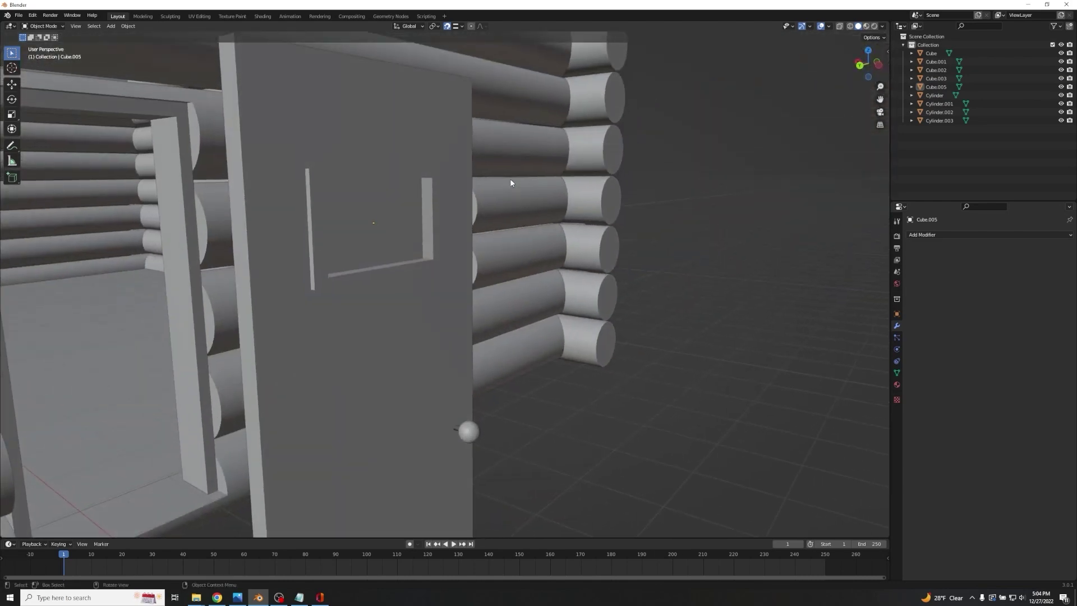
click(377, 222)
click(377, 223)
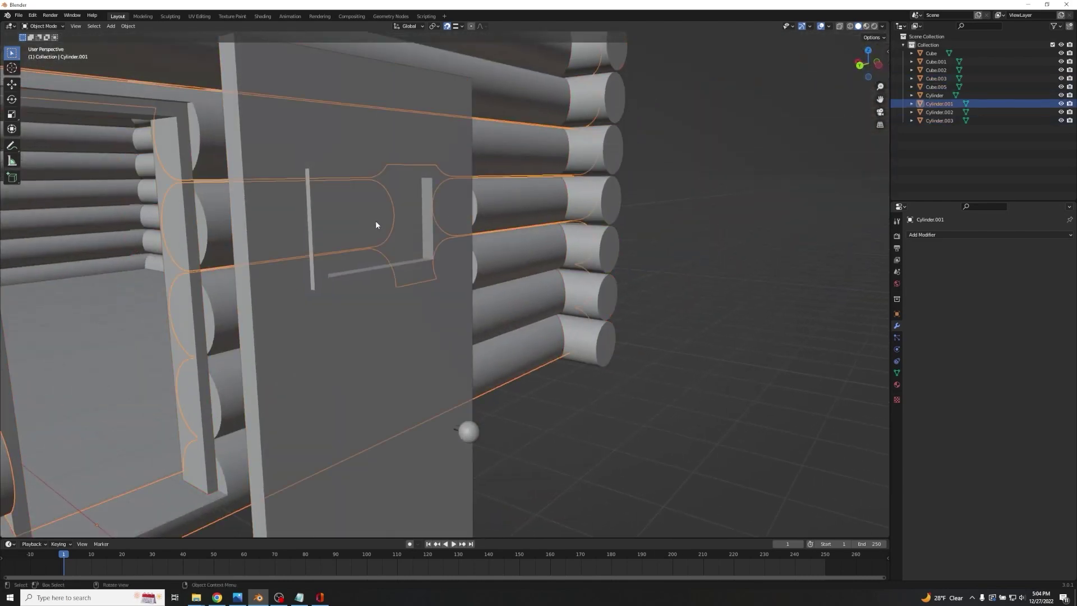
middle_drag(377, 223, 498, 423)
click(488, 301)
key(Tab)
key(a)
key(g)
right_click(582, 494)
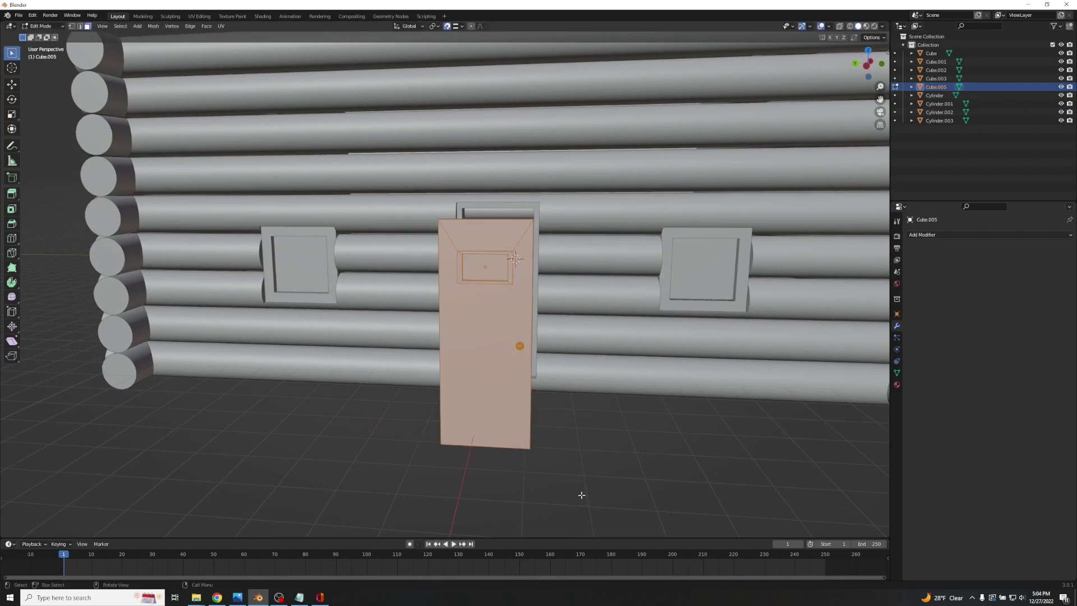
scroll(582, 493, down, 3)
Raise the door geometry about 1.61 m along Z, and lower it back about 0.19 m.
key(g)
key(z)
click(571, 460)
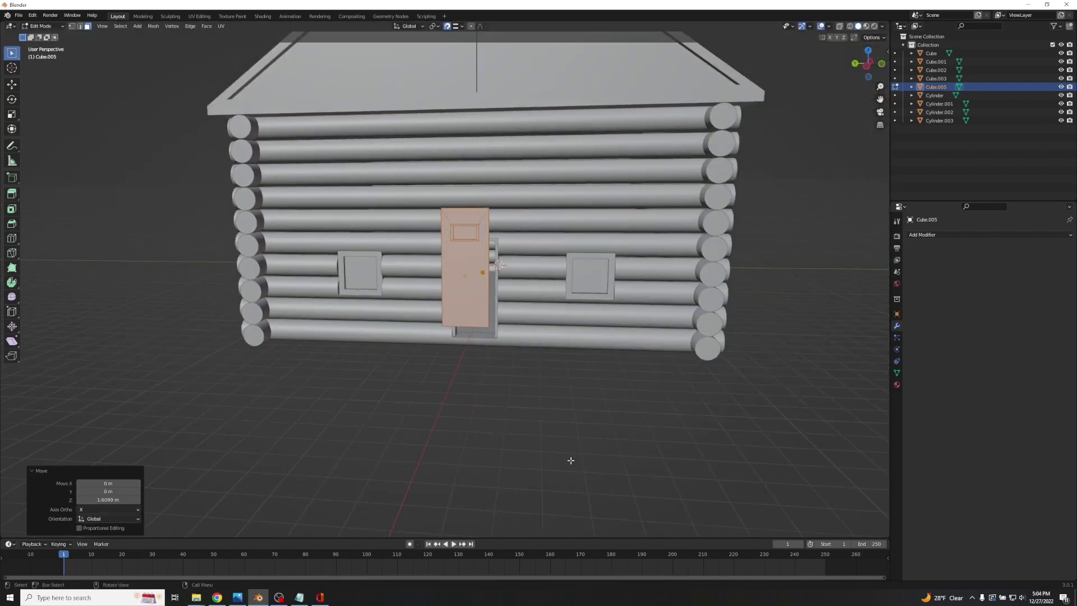
key(g)
key(z)
click(496, 424)
Shift the door geometry about 0.86 m along the Y axis so its side edge meets the object origin.
key(g)
key(x)
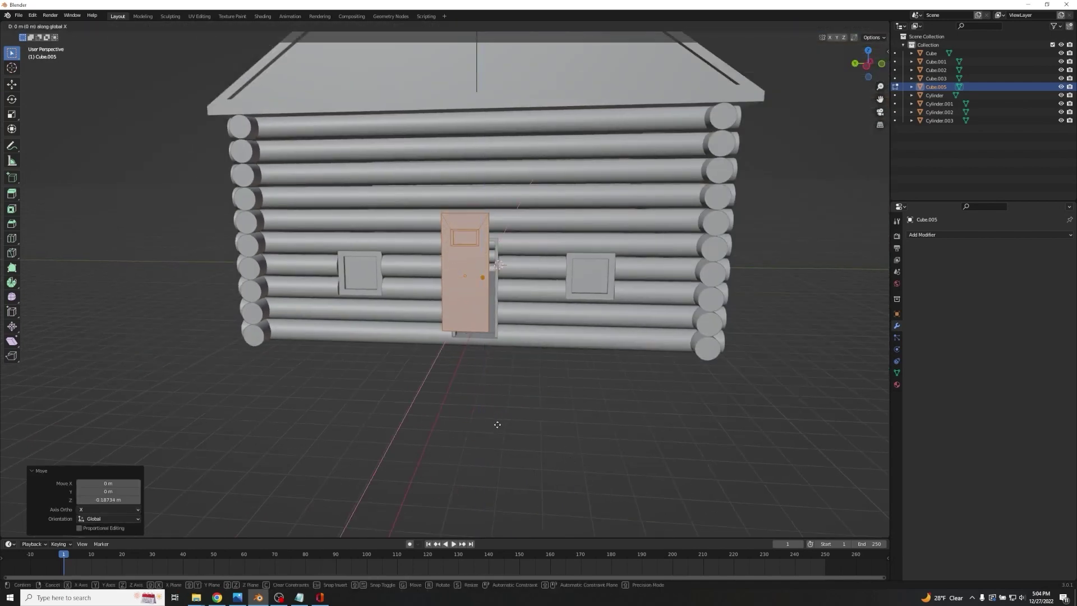
click(519, 424)
scroll(515, 420, up, 5)
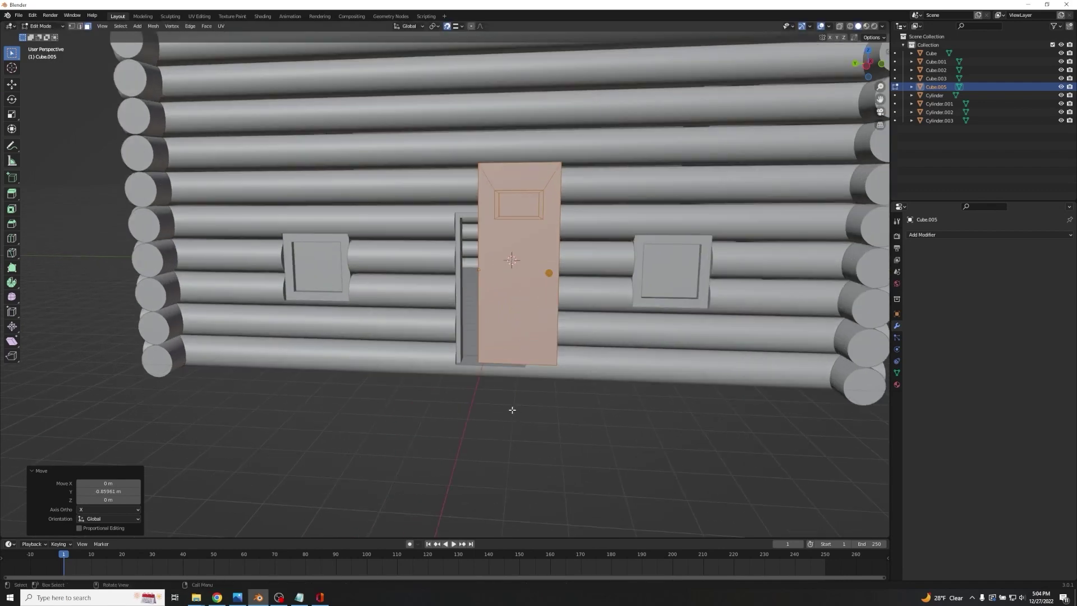
Nudge the door geometry along the X axis to line it up with the origin and return to Object Mode.
middle_drag(515, 420, 614, 422)
key(g)
key(x)
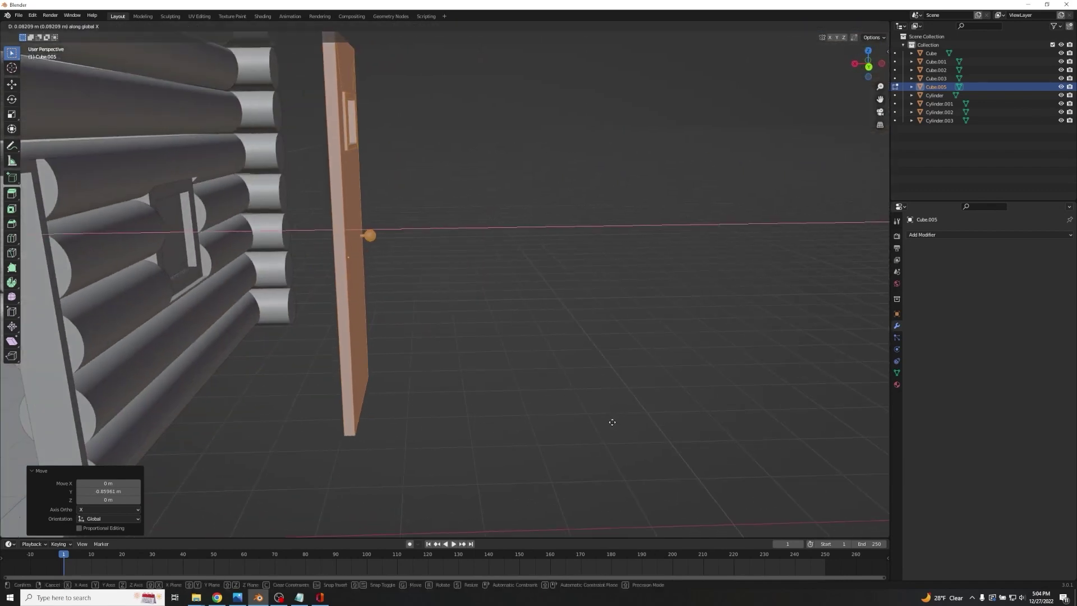
click(613, 422)
middle_drag(394, 349, 310, 190)
middle_drag(400, 253, 575, 269)
key(Tab)
scroll(575, 269, down, 4)
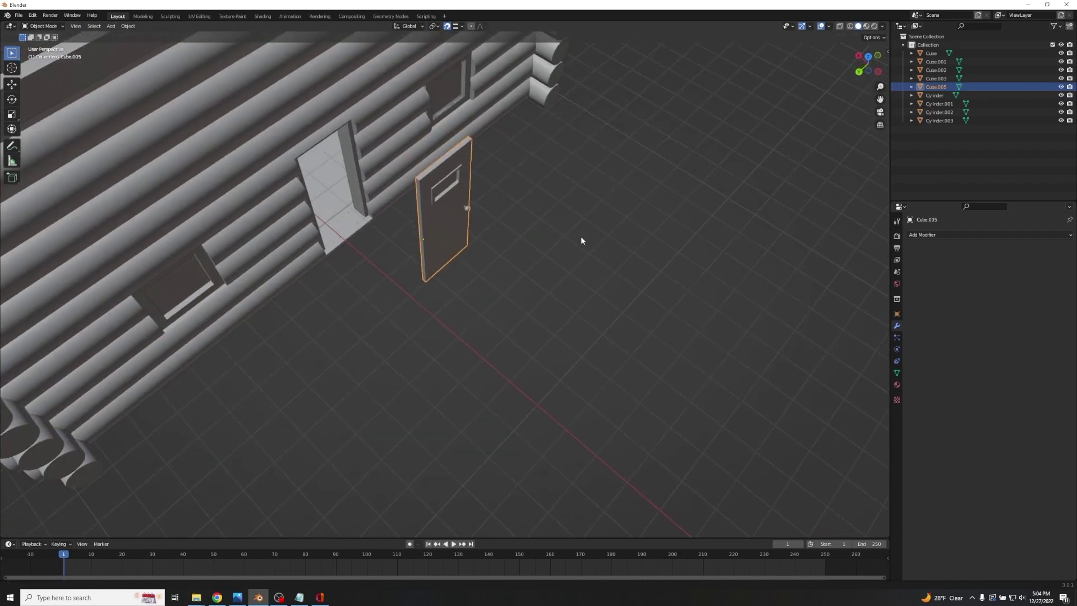
Try rotating the door about the Z axis to test its hinge pivot.
middle_drag(588, 227, 571, 247)
key(r)
key(z)
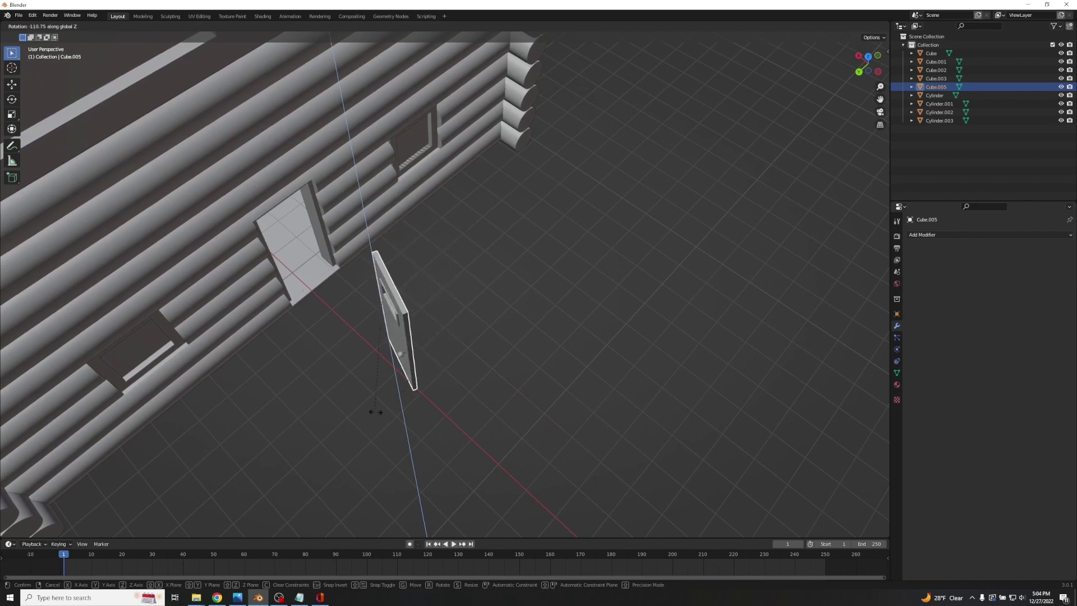
click(449, 346)
Lower the door about 1.63 m along the Z axis.
middle_drag(449, 346, 624, 270)
key(g)
key(z)
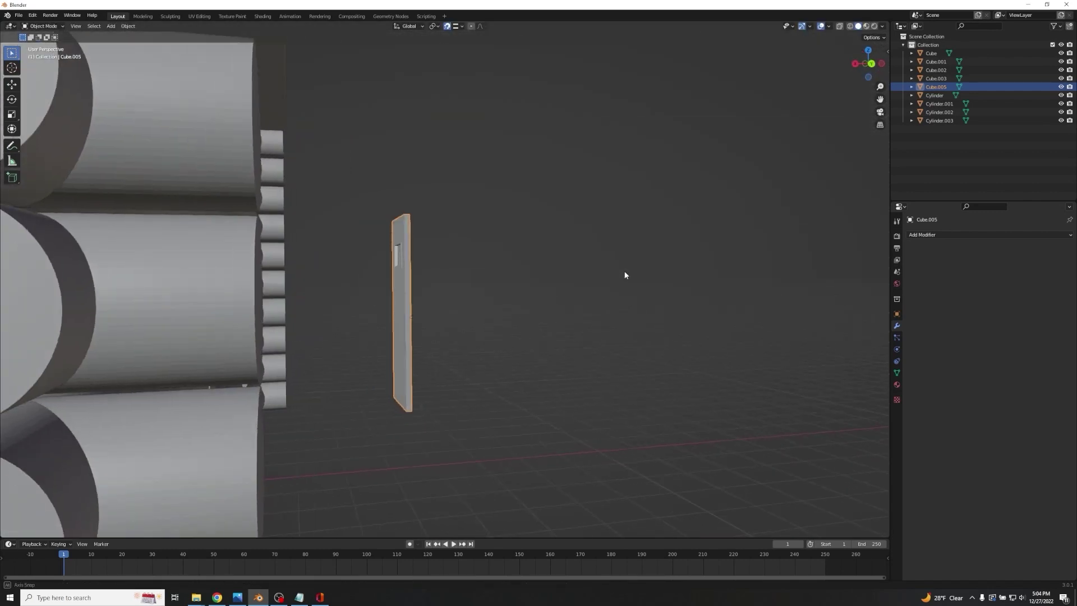
click(622, 342)
Move the door about 3.6 m along X to the front wall and about 0.74 m along Y into line with the doorway.
middle_drag(621, 343, 409, 291)
key(g)
key(x)
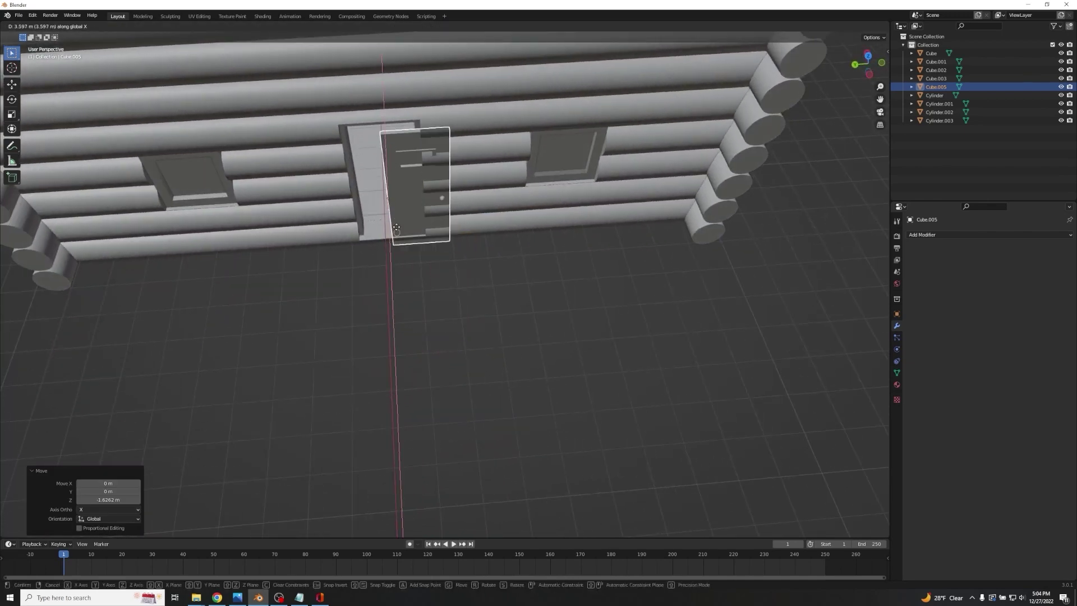
click(397, 229)
key(g)
key(y)
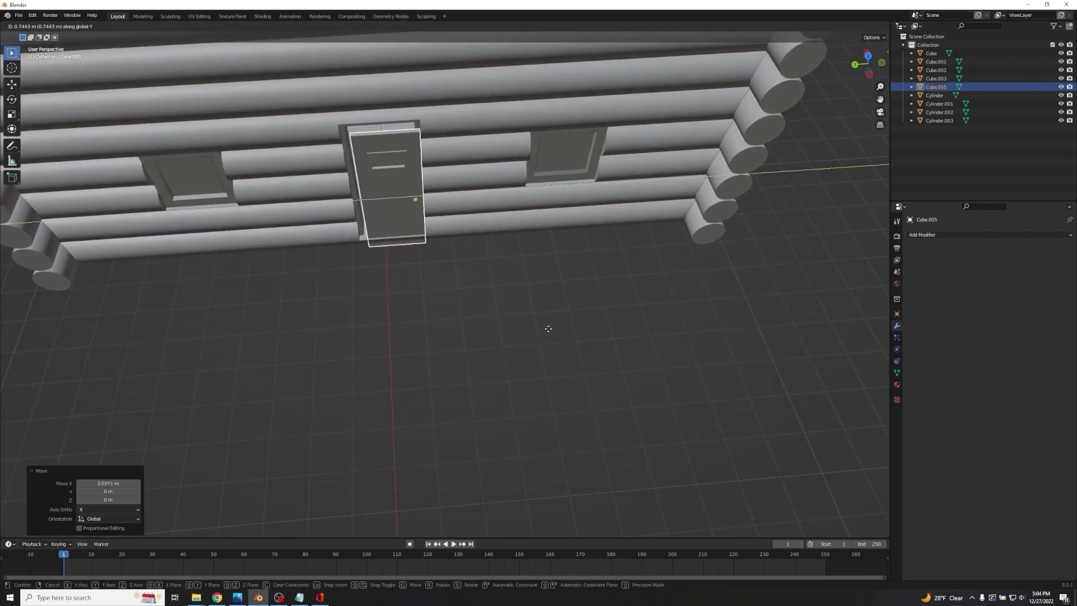
click(539, 323)
Adjust the door's height along the Z axis so it fits the door frame.
scroll(526, 320, up, 3)
middle_drag(526, 320, 504, 297)
key(g)
key(z)
click(322, 164)
Push the door about 0.18 m along the X axis to seat it inside the door frame.
middle_drag(490, 377, 38, 209)
key(g)
key(x)
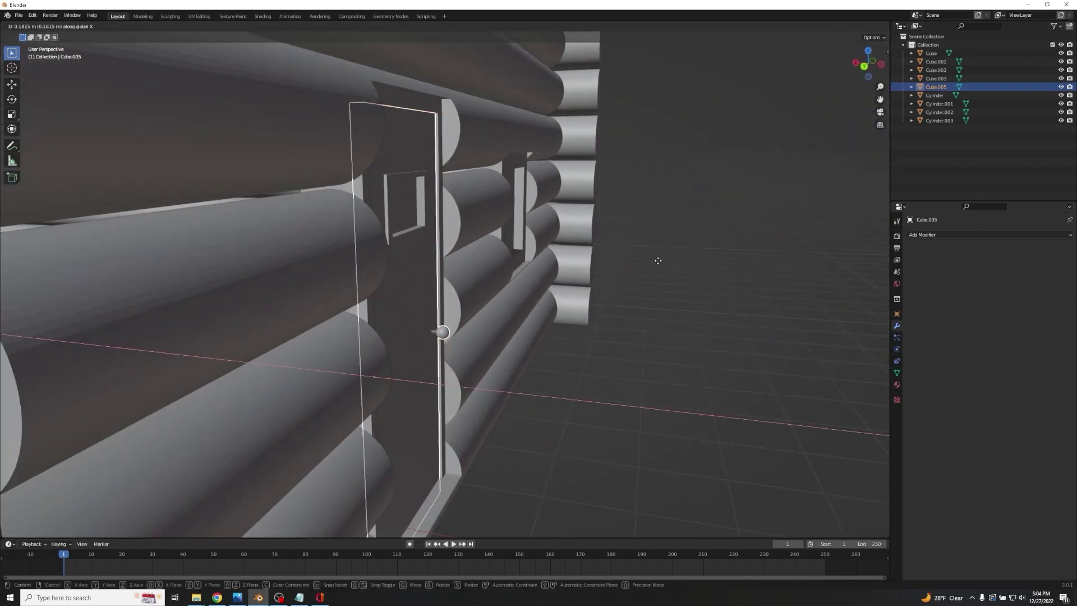
click(659, 261)
middle_drag(658, 261, 474, 337)
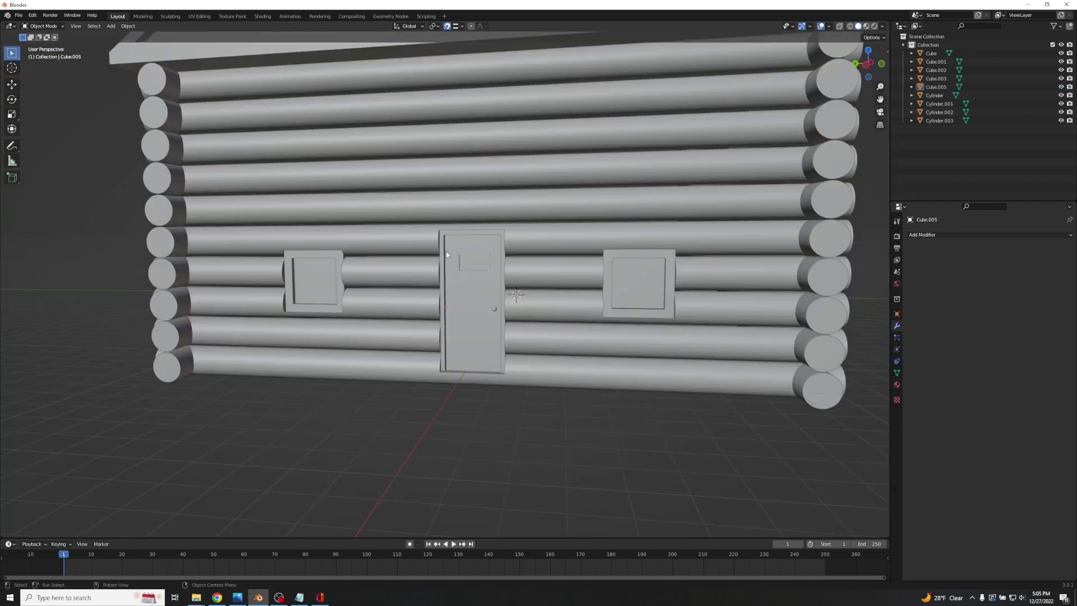
Examine the whole cabin from the front and both sides, checking the walls, roof and fitted door.
scroll(477, 269, down, 2)
middle_drag(436, 250, 520, 276)
scroll(449, 247, down, 3)
click(361, 187)
click(408, 259)
click(412, 264)
click(317, 274)
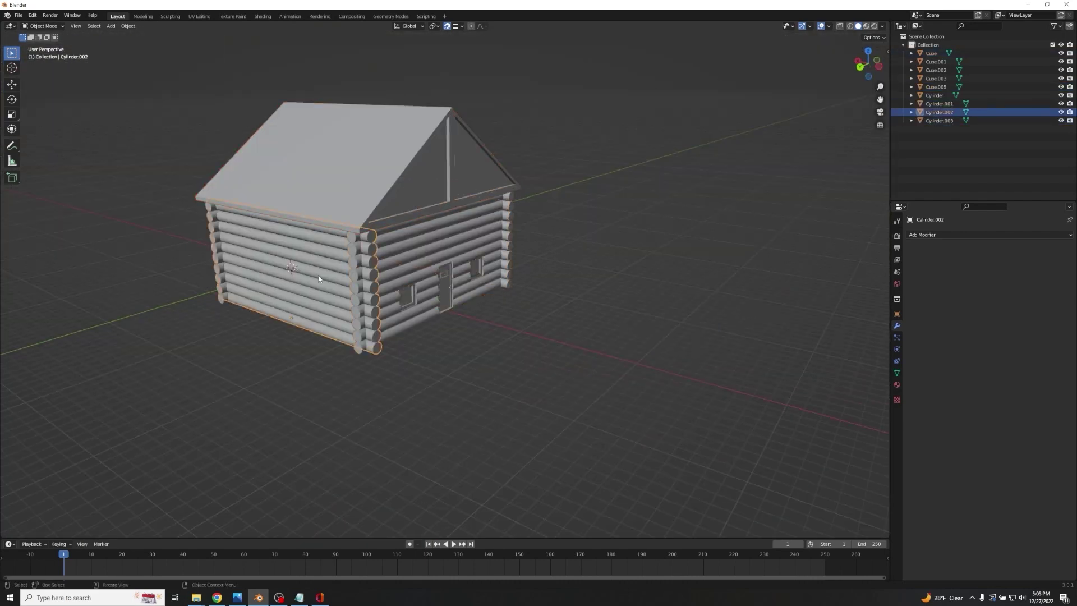
click(589, 267)
middle_drag(589, 267, 530, 231)
middle_drag(422, 170, 432, 200)
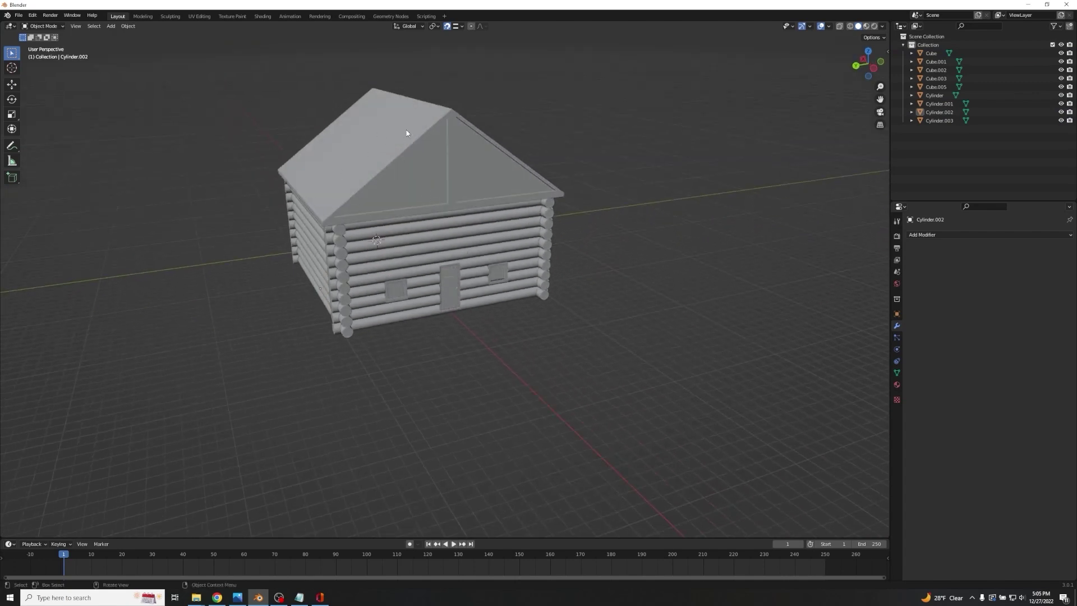
middle_drag(490, 180, 395, 156)
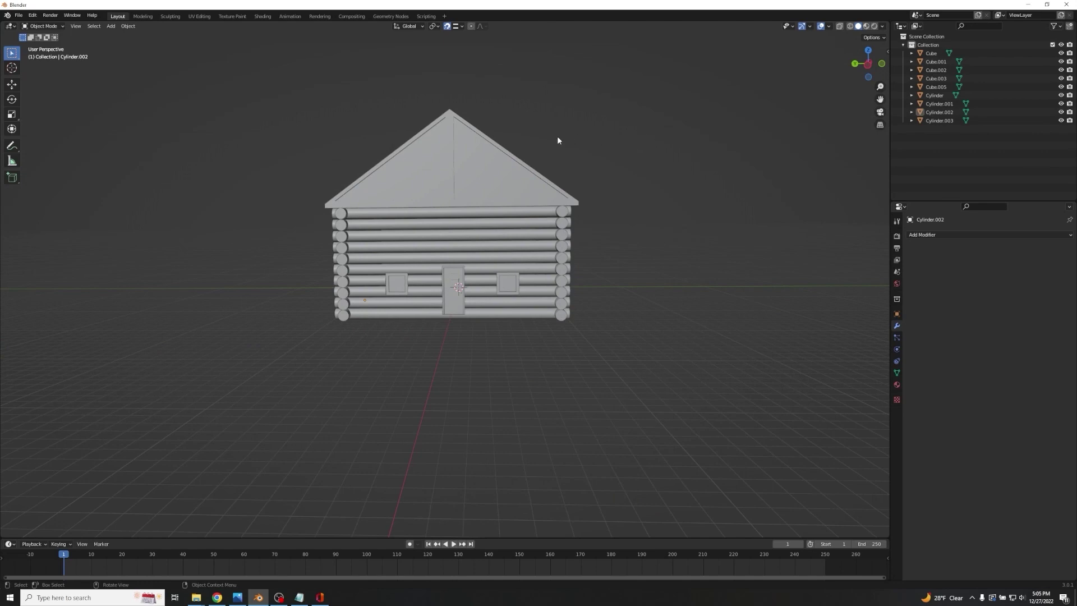
middle_drag(611, 132, 556, 157)
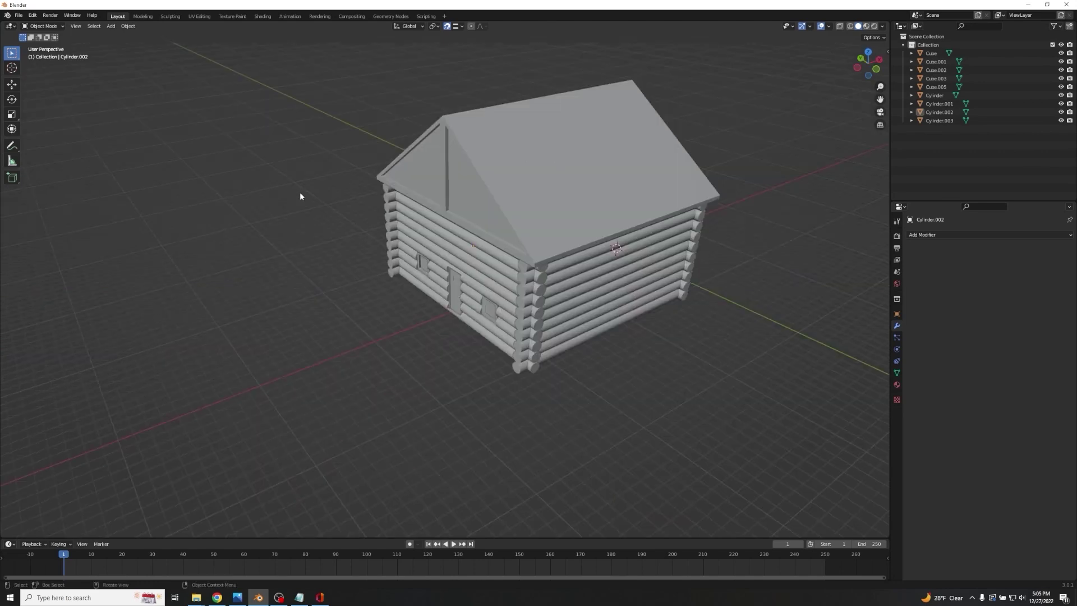
middle_drag(204, 210, 248, 196)
Add a cube and move it about 12.2 m along the negative X axis, out in front of the cabin.
key(shift+a)
mouse_move(249, 201)
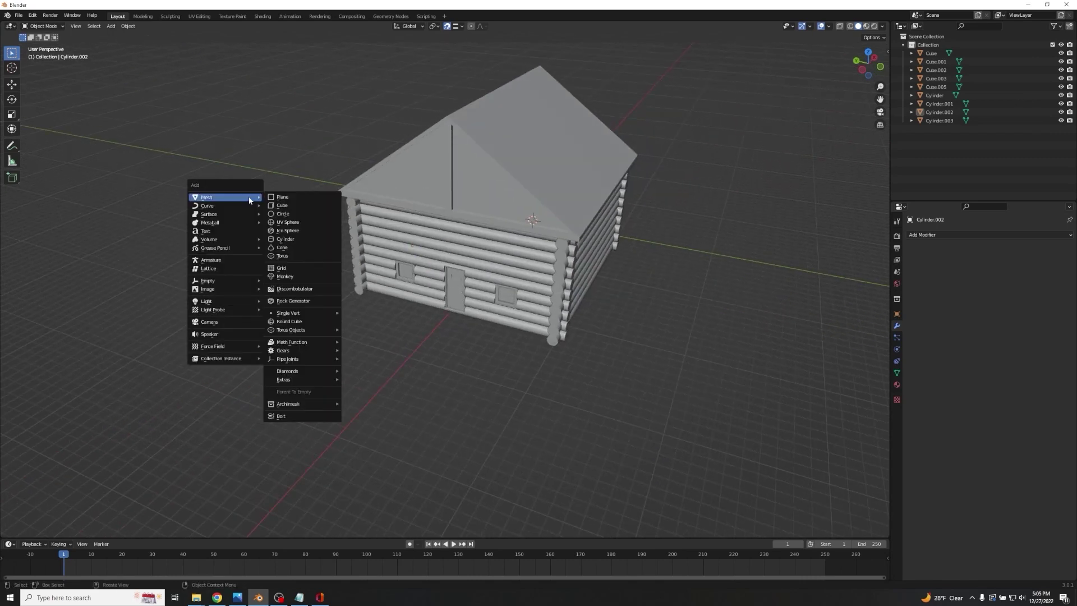
click(321, 207)
key(g)
key(x)
click(207, 332)
Shape the cube into a tall post by scaling it 5.278 along Z, narrowing it along X and scaling it 0.725 along Y.
middle_drag(513, 401, 542, 404)
key(s)
key(z)
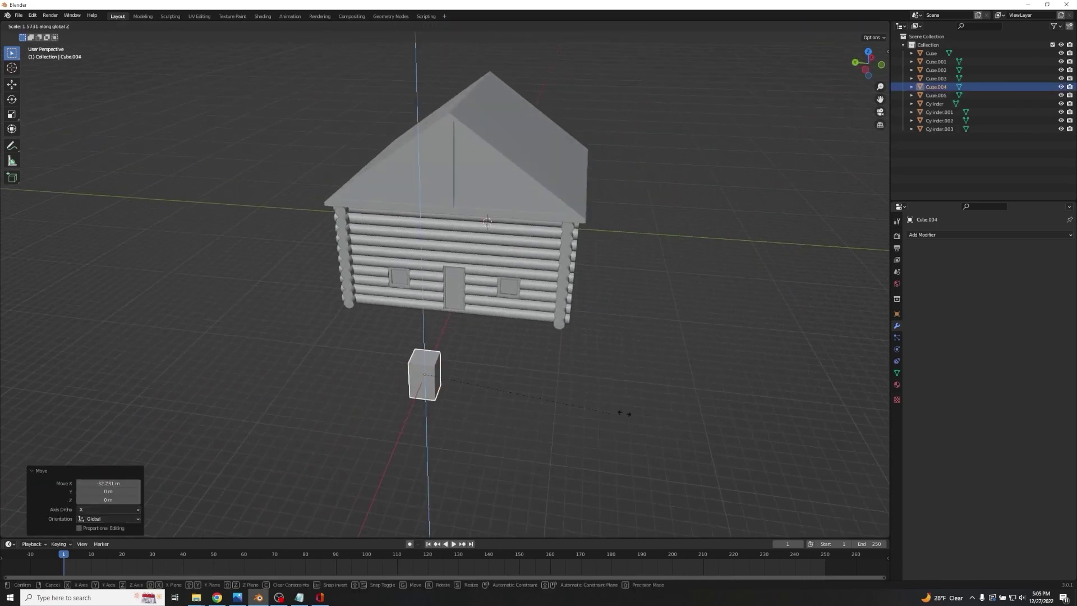
click(145, 388)
key(s)
key(x)
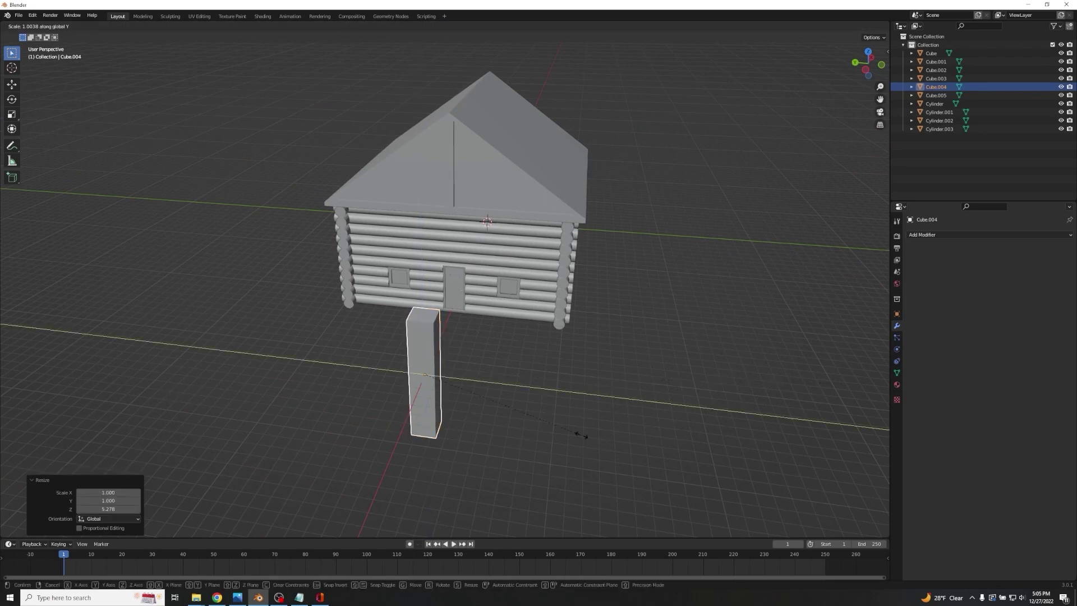
click(449, 429)
key(s)
key(y)
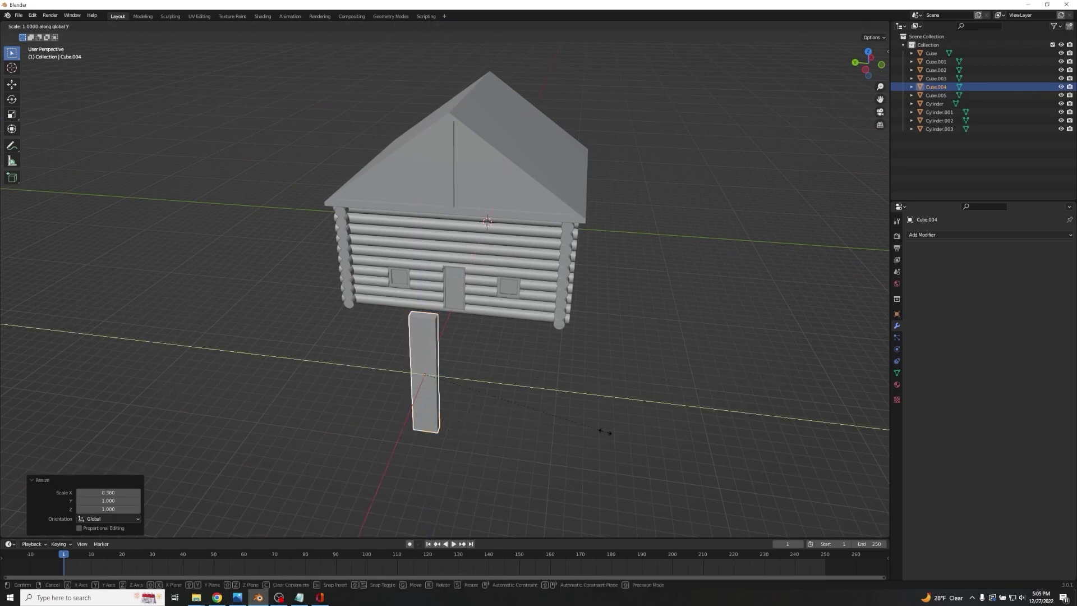
click(567, 429)
Fine-tune the post's length along Z and thin it further along the X axis.
key(s)
key(z)
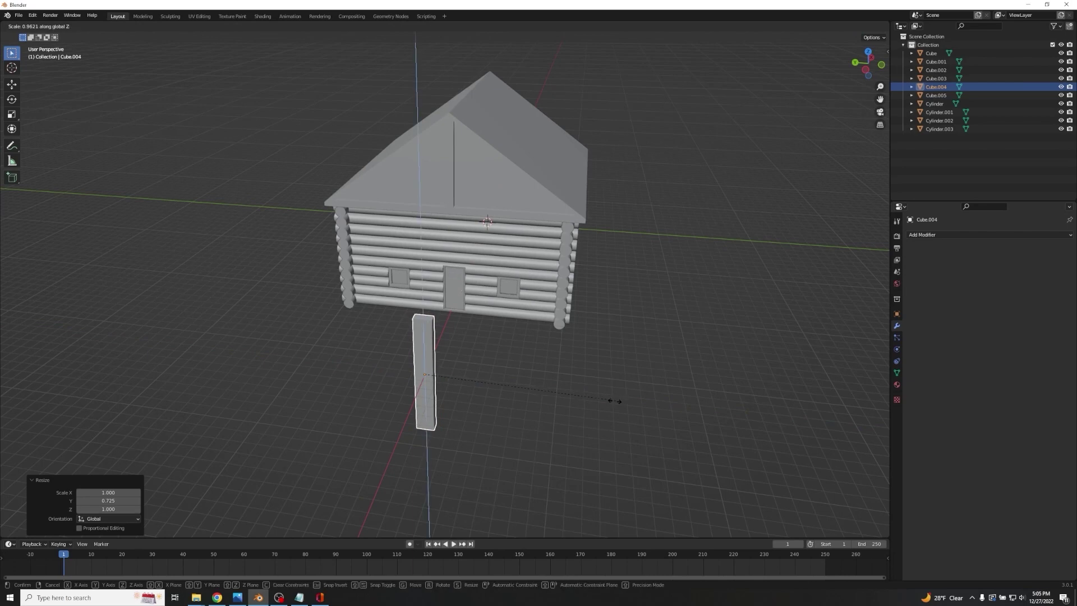
click(567, 408)
key(s)
key(x)
click(505, 392)
middle_drag(505, 392, 316, 356)
key(s)
key(x)
click(395, 319)
Raise the post about 15.28 m along the Z axis to the height of the roof gable.
middle_drag(395, 319, 543, 357)
key(g)
key(z)
click(650, 149)
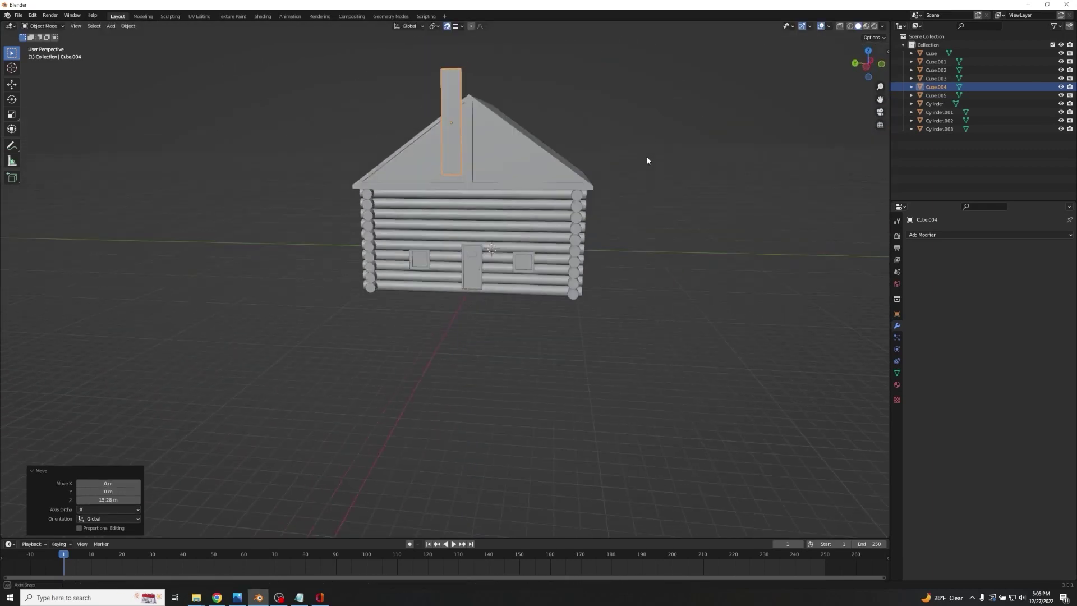
Move the post along the X axis toward the cabin's front gable, keeping it centred under the ridge.
middle_drag(650, 149, 349, 380)
key(g)
key(x)
click(440, 315)
middle_drag(440, 315, 490, 282)
key(g)
key(y)
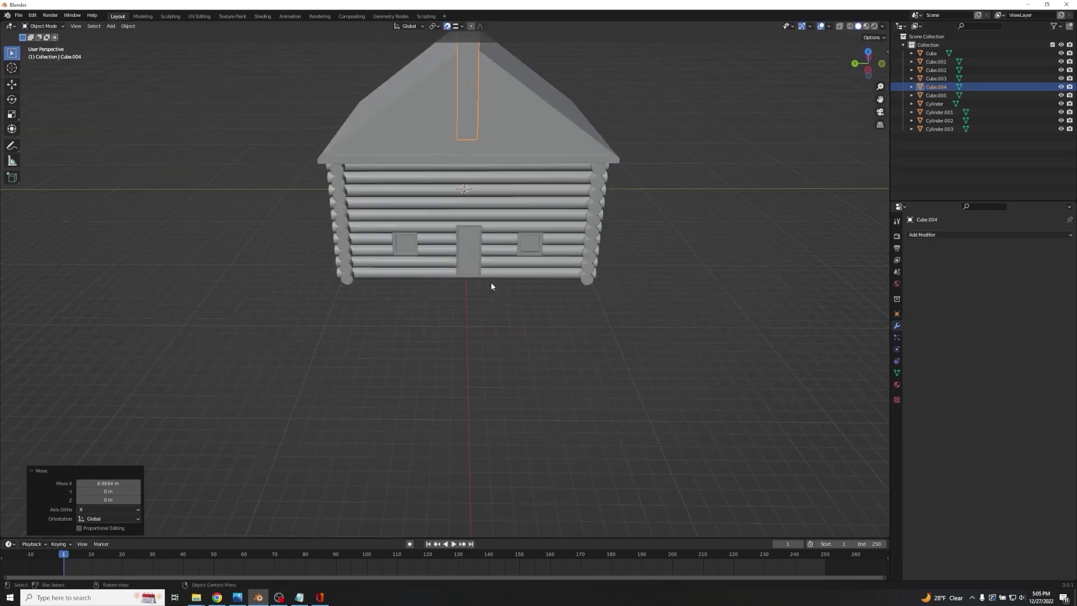
right_click(491, 282)
Lower the post about 1.14 m along the Z axis.
key(g)
key(z)
click(508, 325)
Adjust the post's position along the X axis relative to the gable's front face.
middle_drag(573, 224, 467, 299)
scroll(470, 323, up, 3)
key(g)
key(y)
key(x)
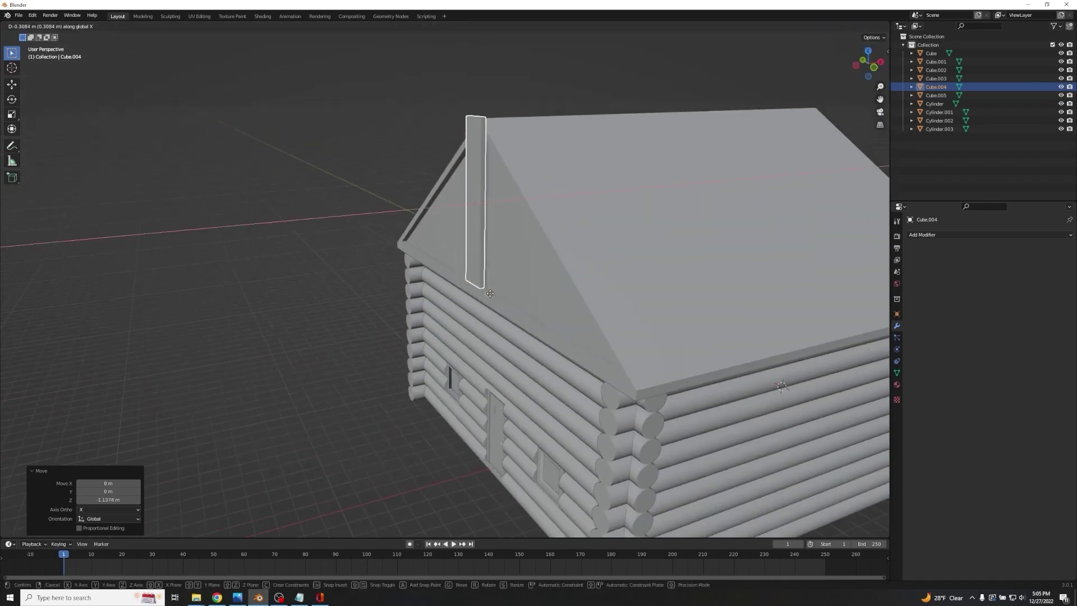
click(490, 296)
middle_drag(458, 268, 312, 275)
key(g)
key(x)
click(203, 79)
Shift the post along the Y axis to just beside the gable's centre trim and adjust its height along Z.
middle_drag(497, 91, 548, 69)
key(g)
key(y)
click(650, 84)
middle_drag(651, 84, 566, 269)
key(g)
key(z)
click(593, 409)
key(g)
key(z)
click(485, 314)
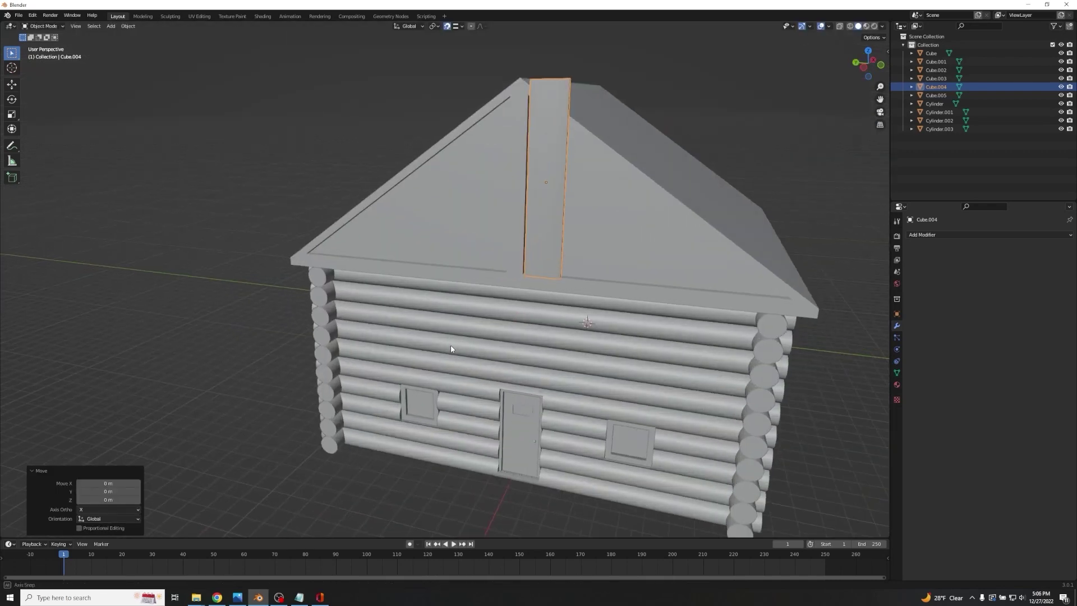
Fine-tune the post's depth along the X axis so it sits in the gable's recess.
middle_drag(449, 349, 375, 352)
middle_drag(253, 331, 375, 327)
key(g)
key(x)
click(287, 302)
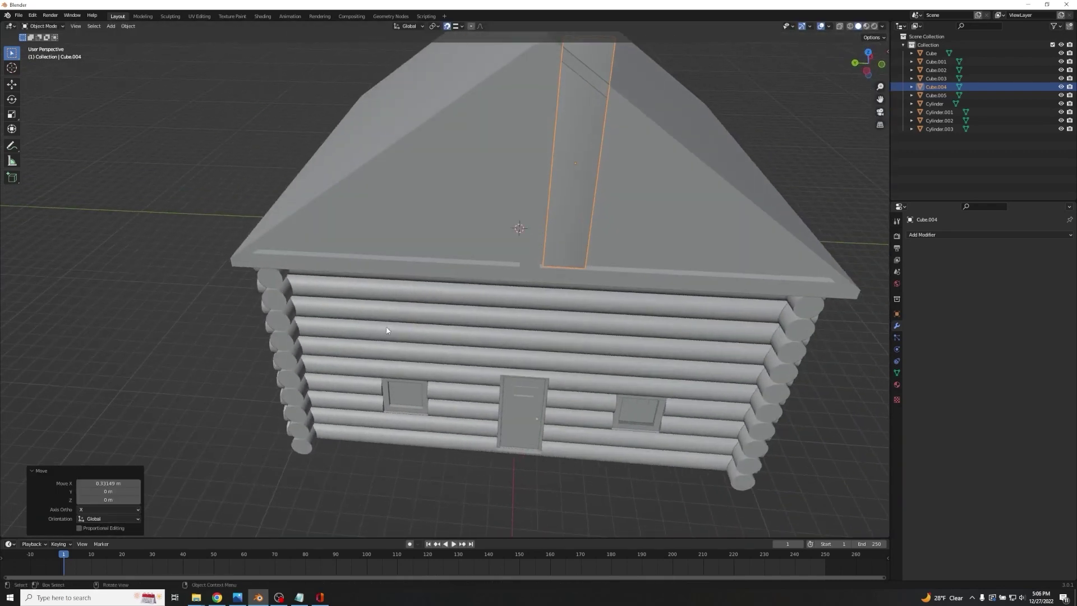
middle_drag(551, 234, 286, 286)
click(439, 295)
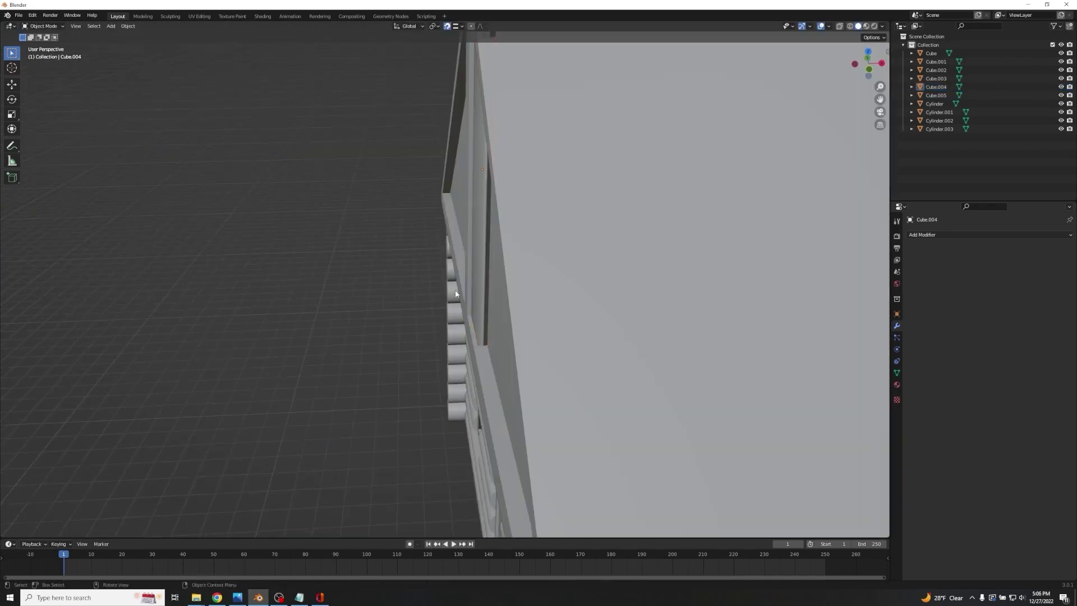
click(479, 287)
key(g)
key(x)
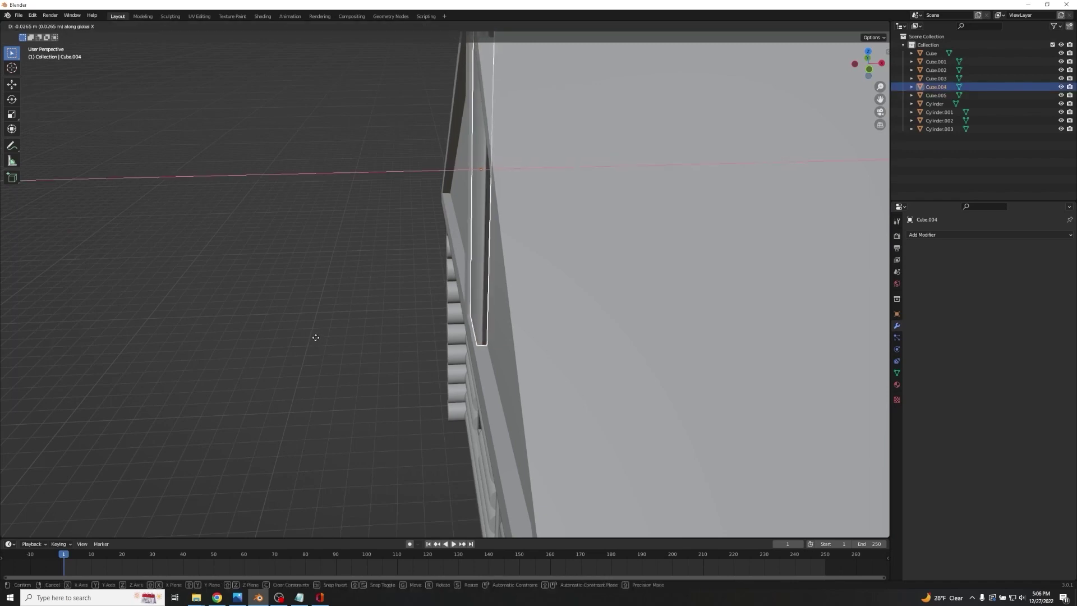
click(315, 340)
click(315, 338)
middle_drag(316, 337, 427, 314)
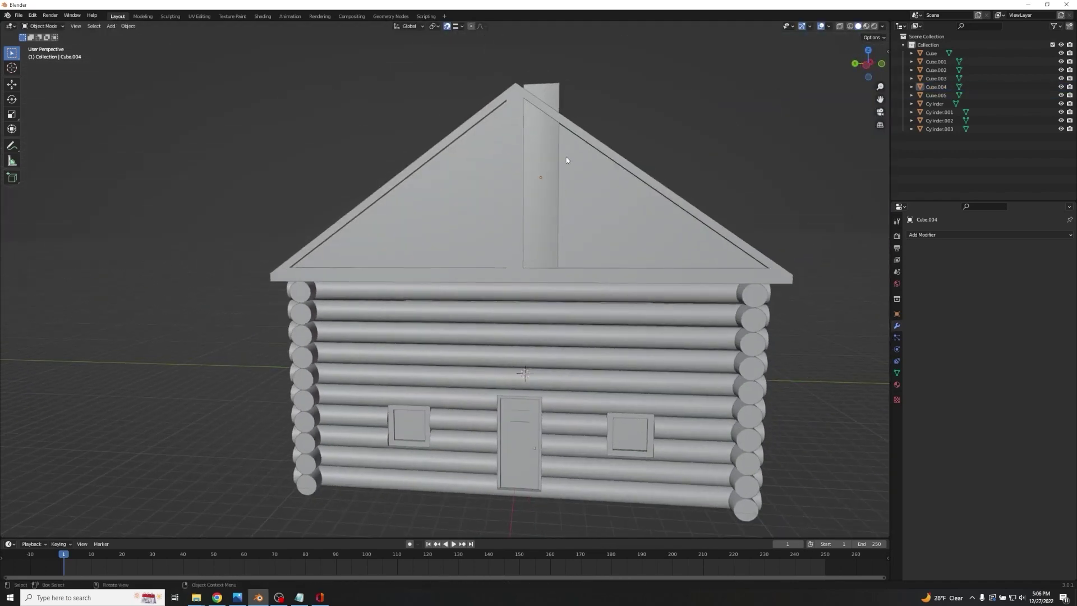
Add an Array modifier to the gable post and set its relative offset factor X to 0.
click(537, 141)
middle_drag(604, 56, 505, 124)
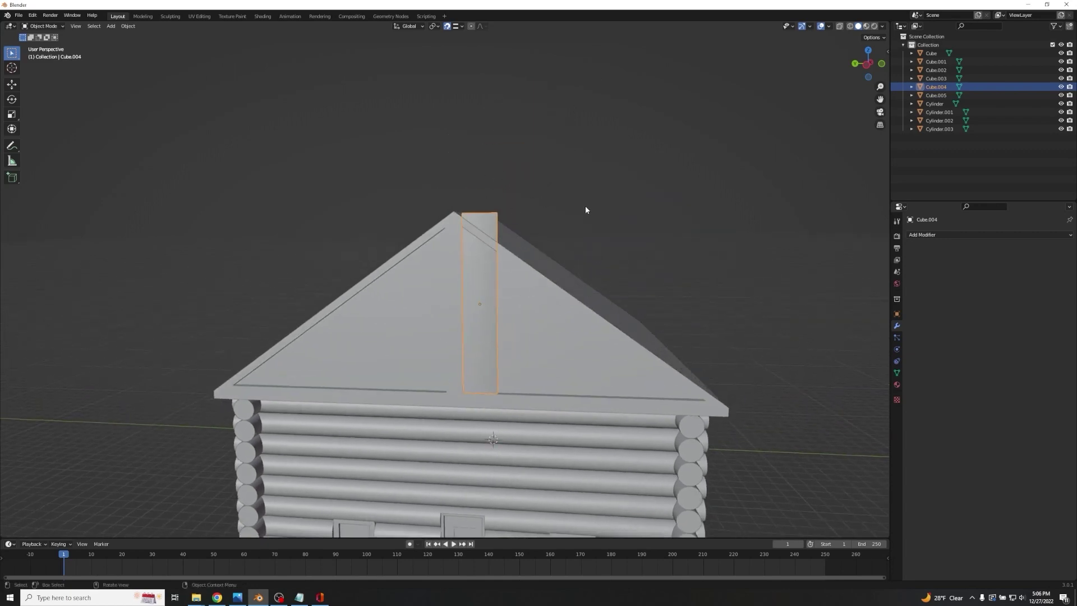
click(923, 236)
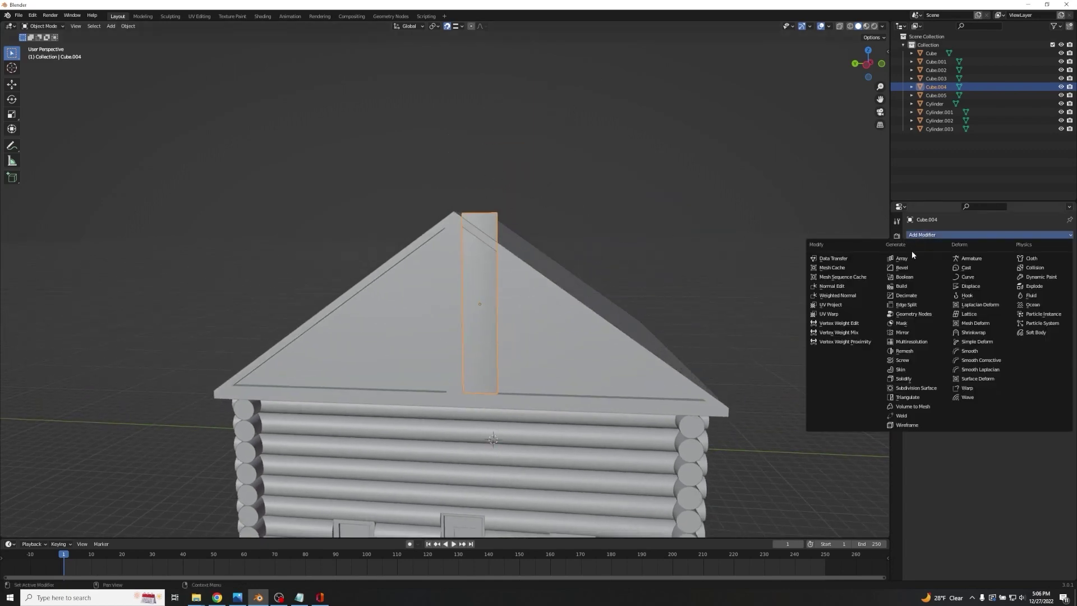
click(908, 259)
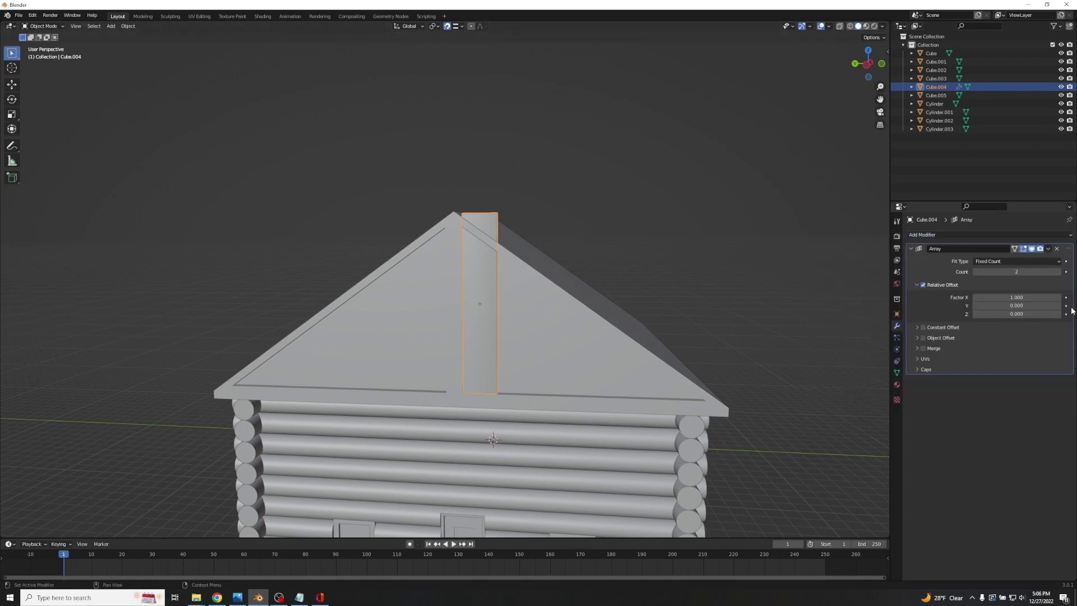
click(1021, 299)
key(Return)
mouse_move(1011, 302)
mouse_down()
mouse_move(971, 302)
mouse_move(1033, 302)
mouse_up()
right_click(1011, 302)
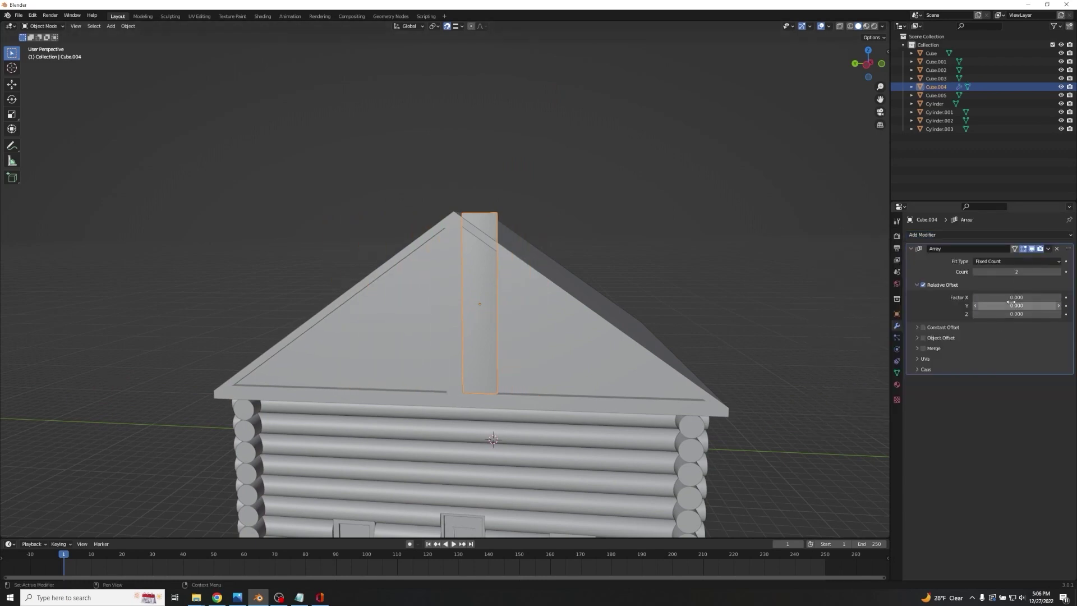
Set the array's relative Y offset to -1.01 and its count to 7 to run boards across half the gable.
click(1012, 304)
key(Return)
click(989, 307)
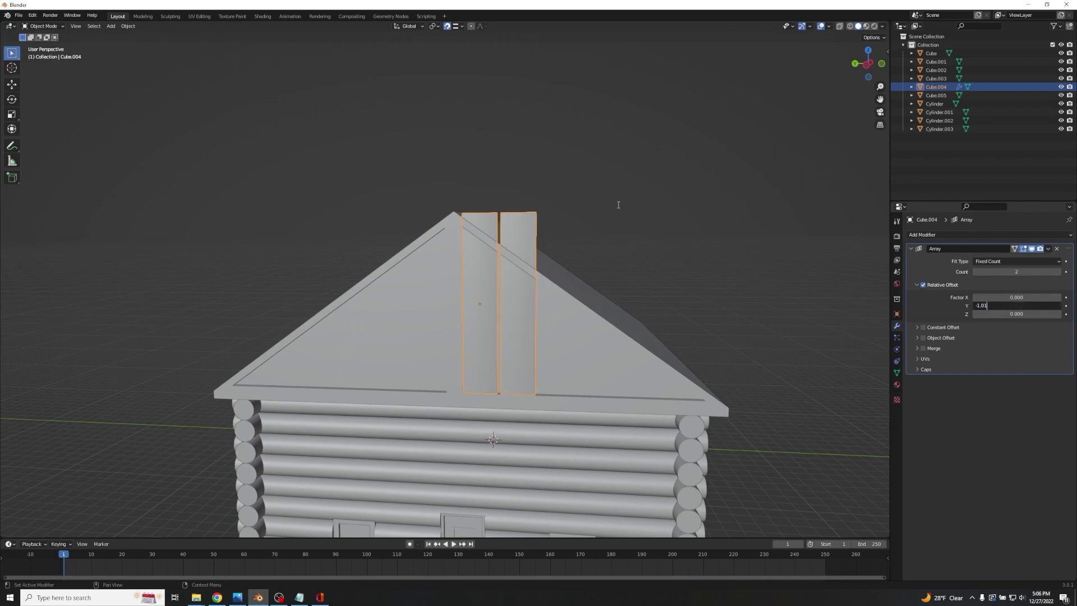
text(.01)
key(Return)
scroll(659, 193, up, 3)
click(658, 194)
click(568, 186)
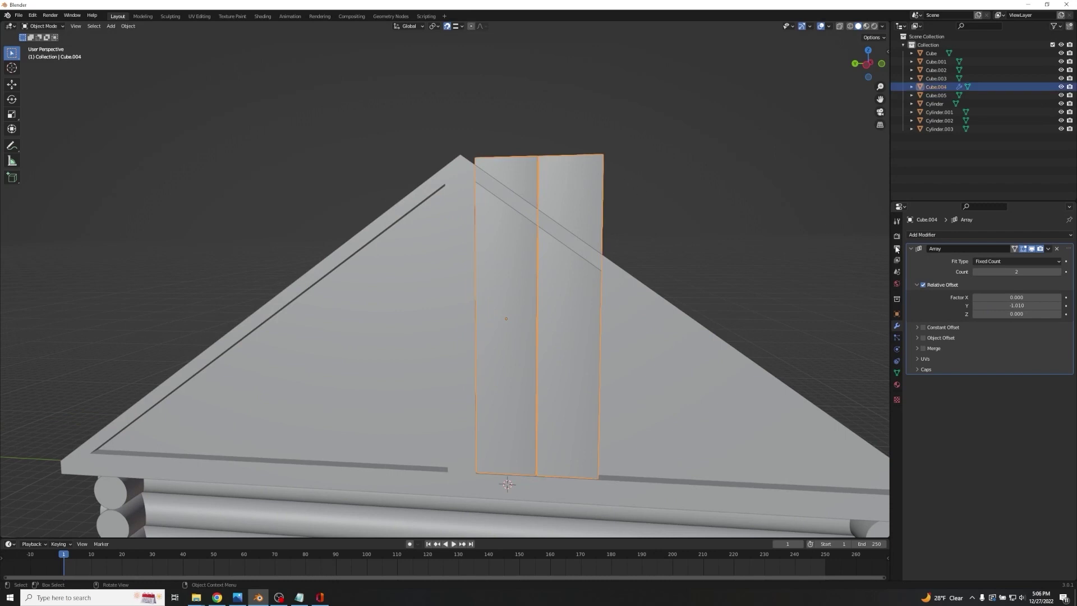
drag(978, 275, 989, 275)
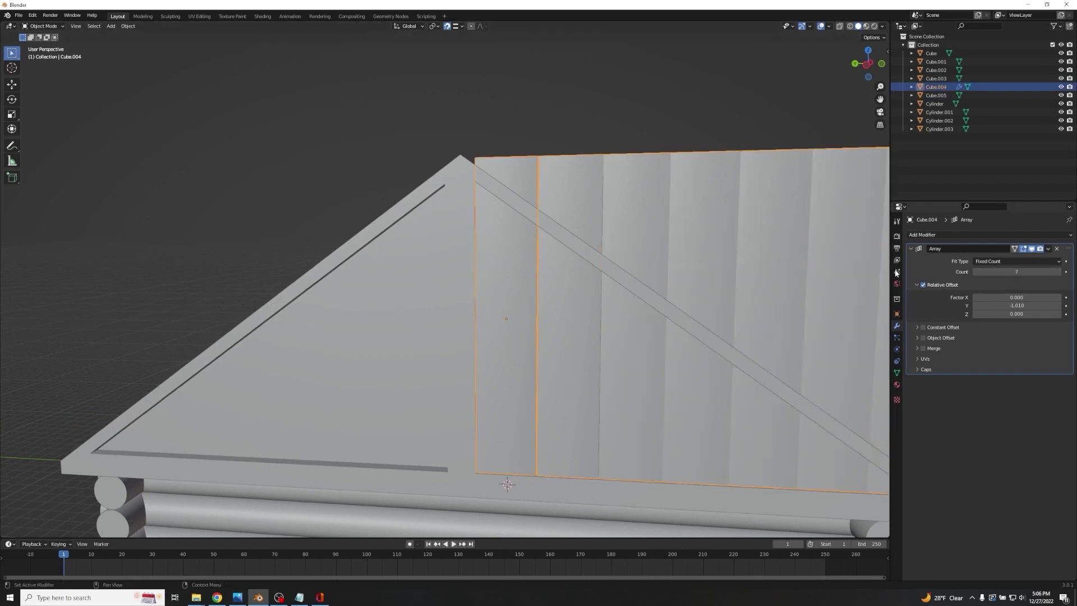
scroll(760, 260, down, 1)
shift+middle_drag(759, 259, 611, 218)
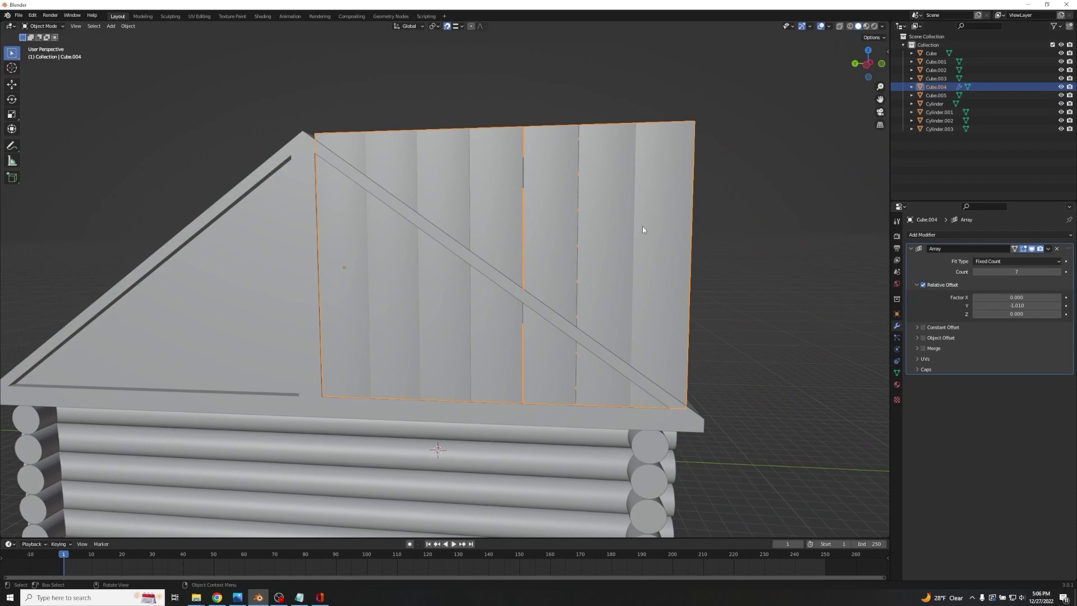
Narrow the board's mesh to about 0.97 along the Y axis so the row fits the gable half.
key(Tab)
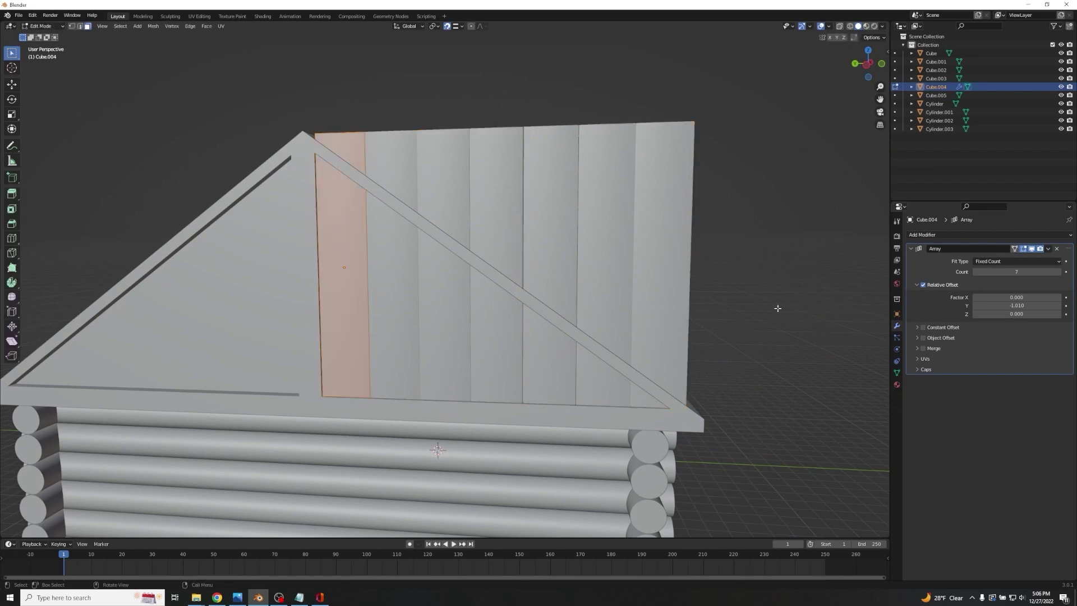
key(s)
key(y)
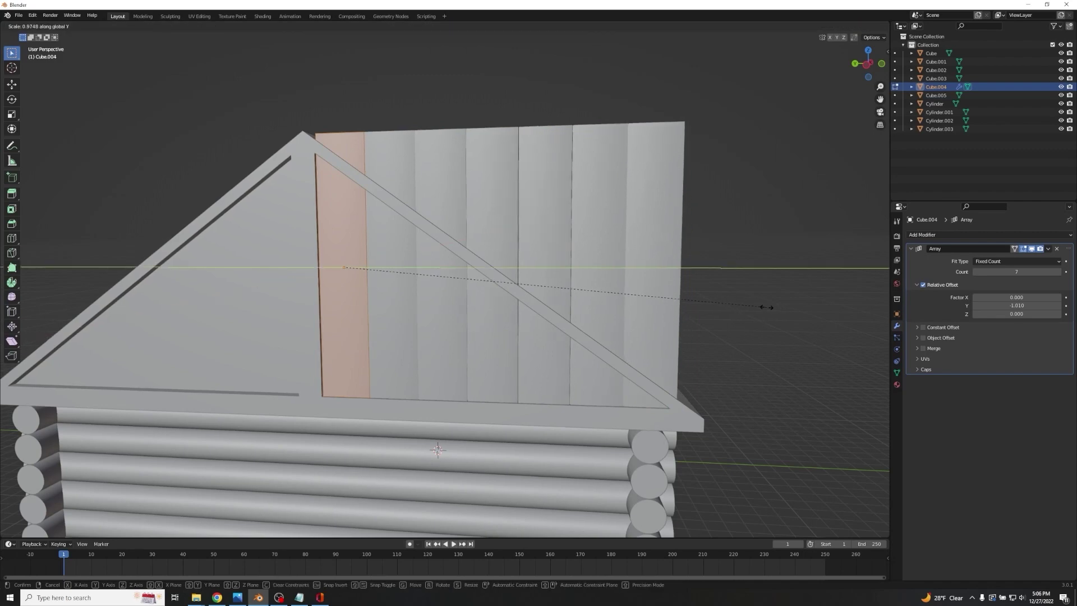
click(766, 307)
key(Tab)
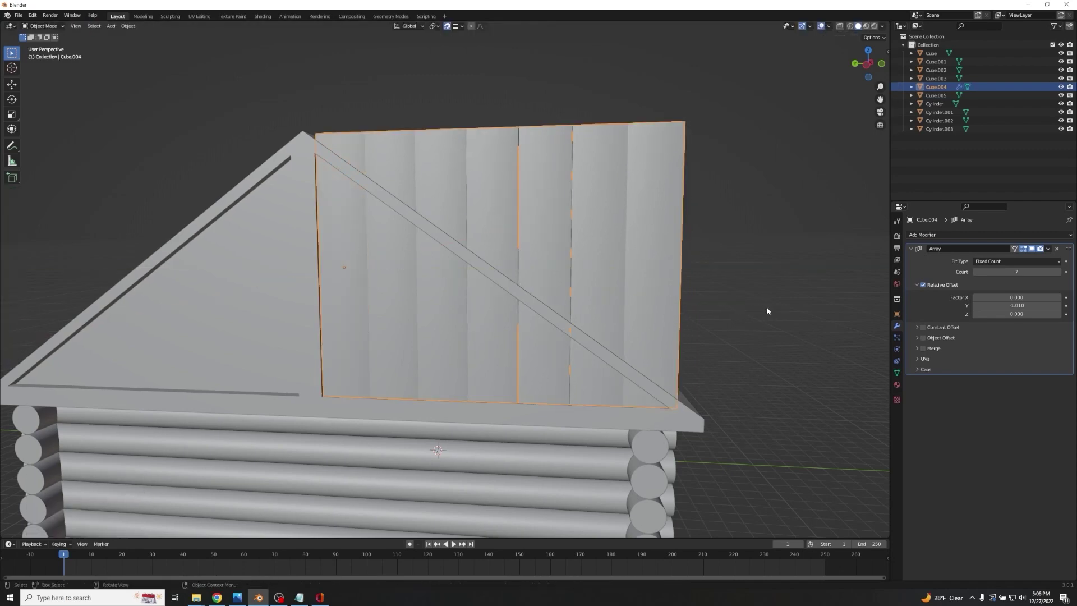
click(766, 301)
middle_drag(766, 301, 774, 288)
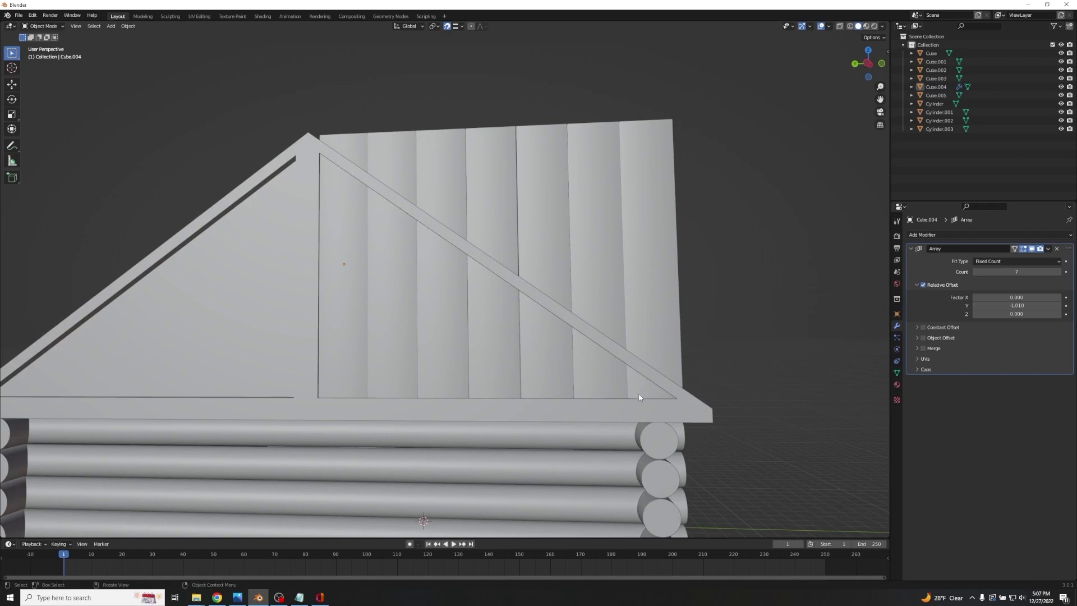
Examine how the row of boards fits the gable and roof from the front, above and the side.
click(612, 269)
click(717, 202)
middle_drag(716, 202, 753, 308)
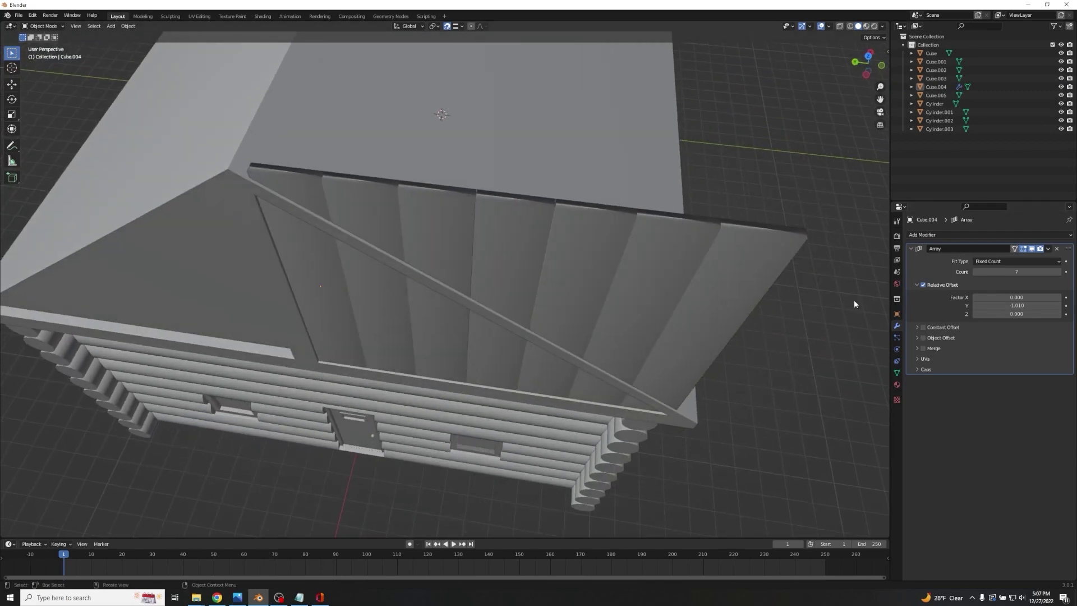
middle_drag(823, 359, 510, 209)
click(510, 208)
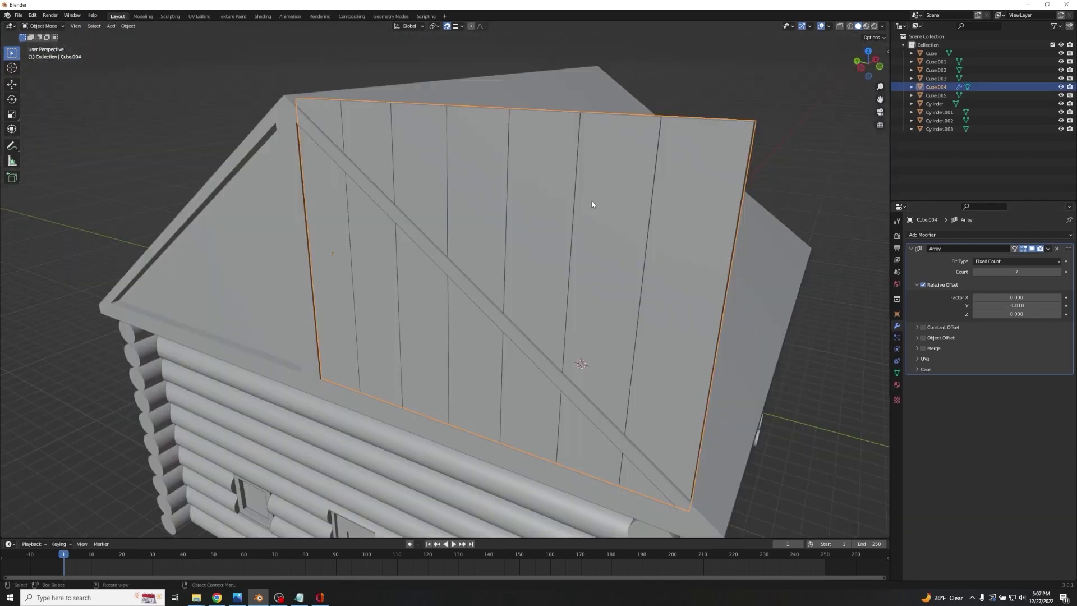
middle_drag(617, 211, 525, 221)
click(760, 212)
click(520, 178)
middle_drag(521, 177, 550, 233)
scroll(582, 183, up, 3)
scroll(553, 154, down, 3)
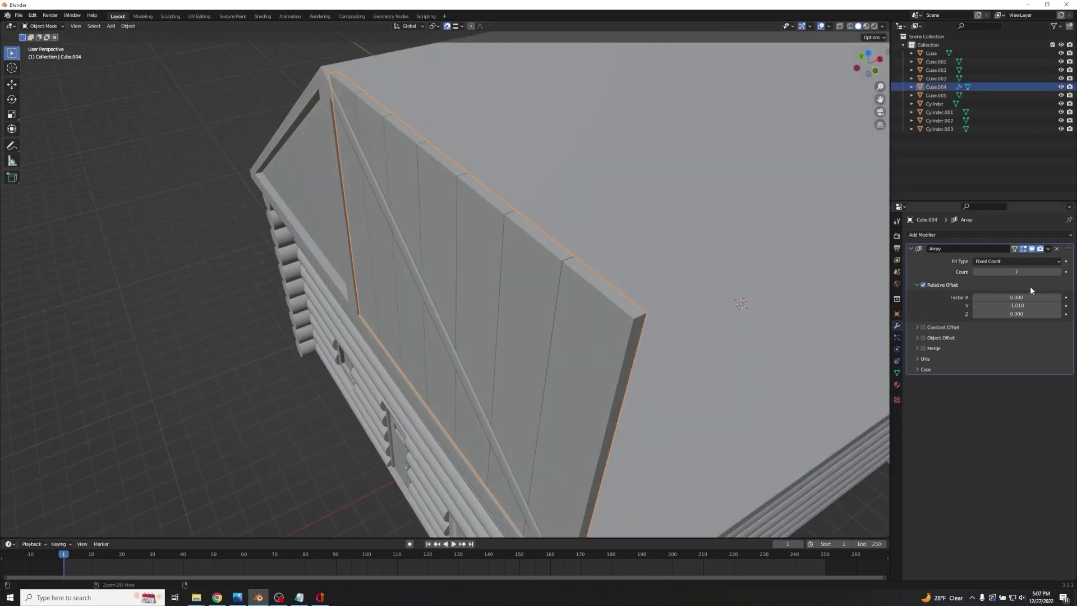
Apply the Array modifier on the row of gable boards.
key(ctrl+a)
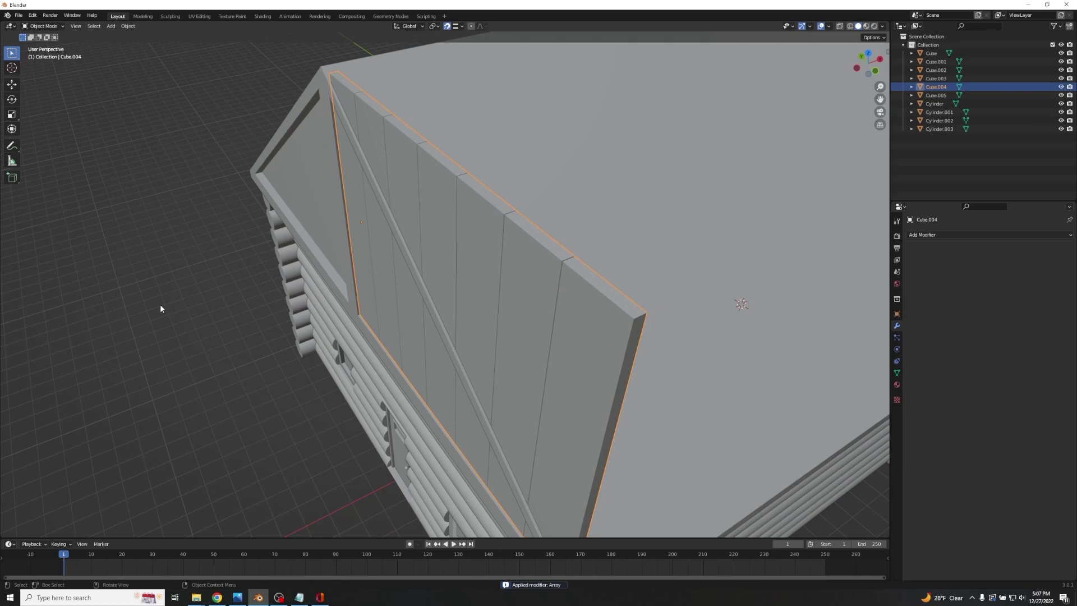
click(161, 308)
scroll(160, 306, down, 4)
click(415, 299)
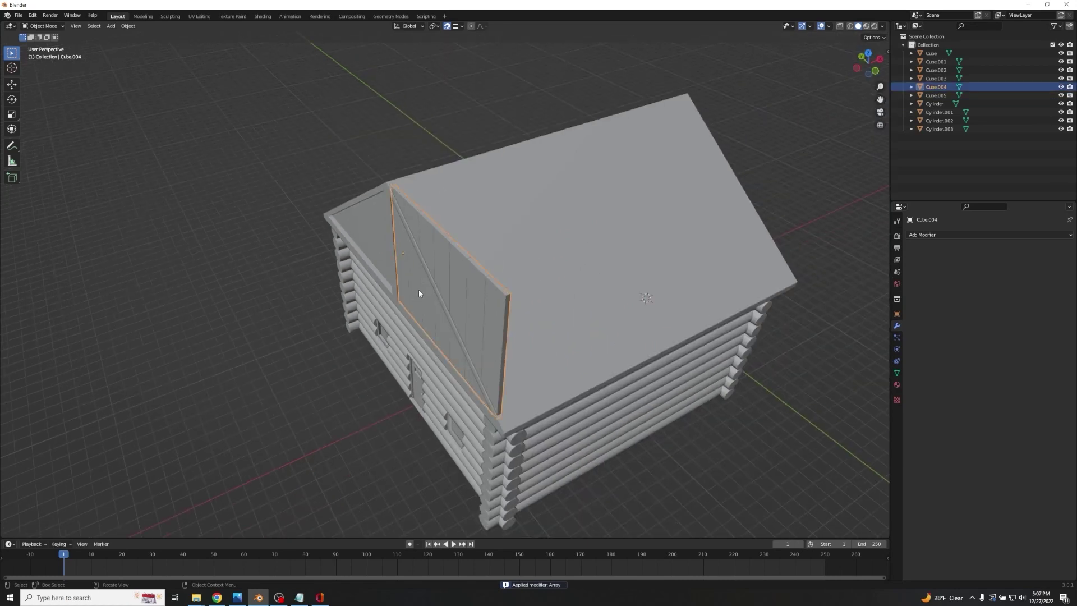
Move the row of boards along the X axis out in front of the cabin.
middle_drag(484, 117, 563, 64)
middle_drag(696, 146, 547, 236)
middle_drag(651, 113, 692, 79)
key(g)
key(x)
click(433, 101)
middle_drag(432, 101, 504, 240)
Duplicate the roof's sloping front edge face and move the copy about 6.5 m along the X axis, in front of the cabin.
click(504, 240)
key(Tab)
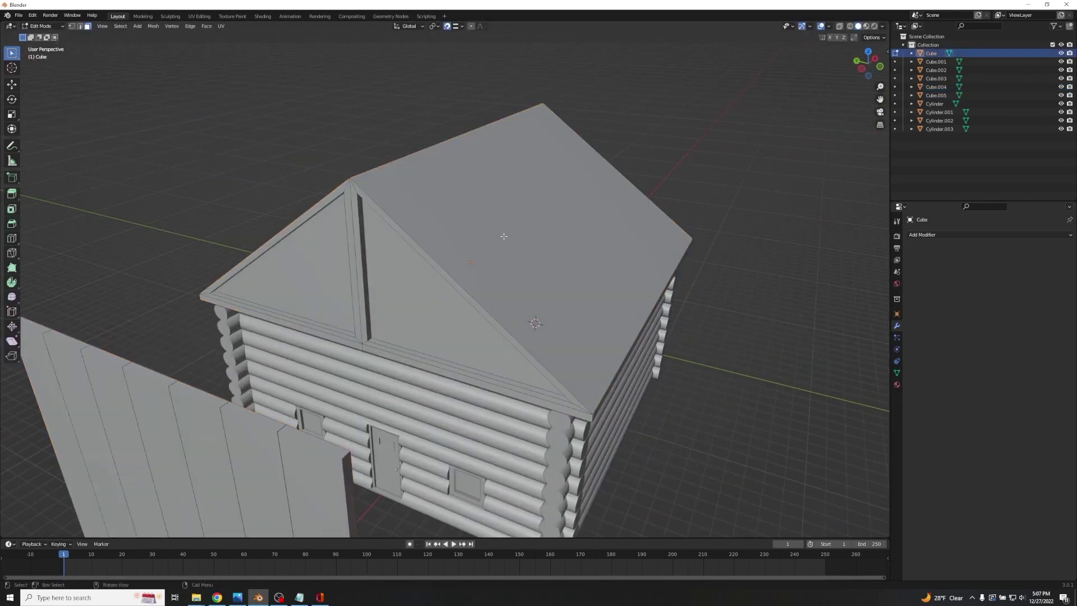
click(420, 253)
scroll(374, 155, down, 3)
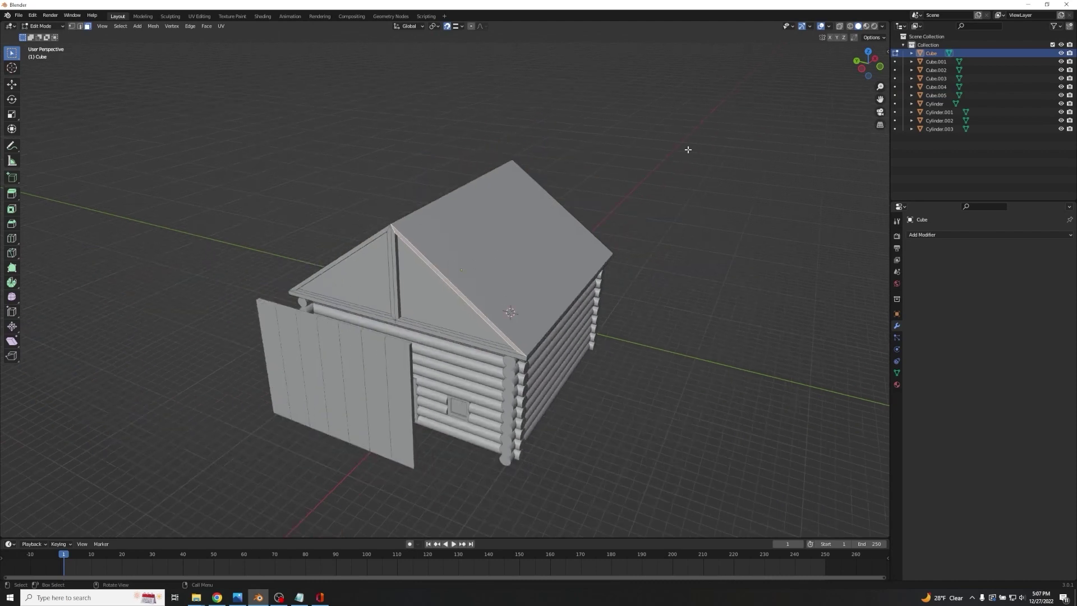
key(shift+d)
click(689, 150)
key(g)
key(x)
click(640, 191)
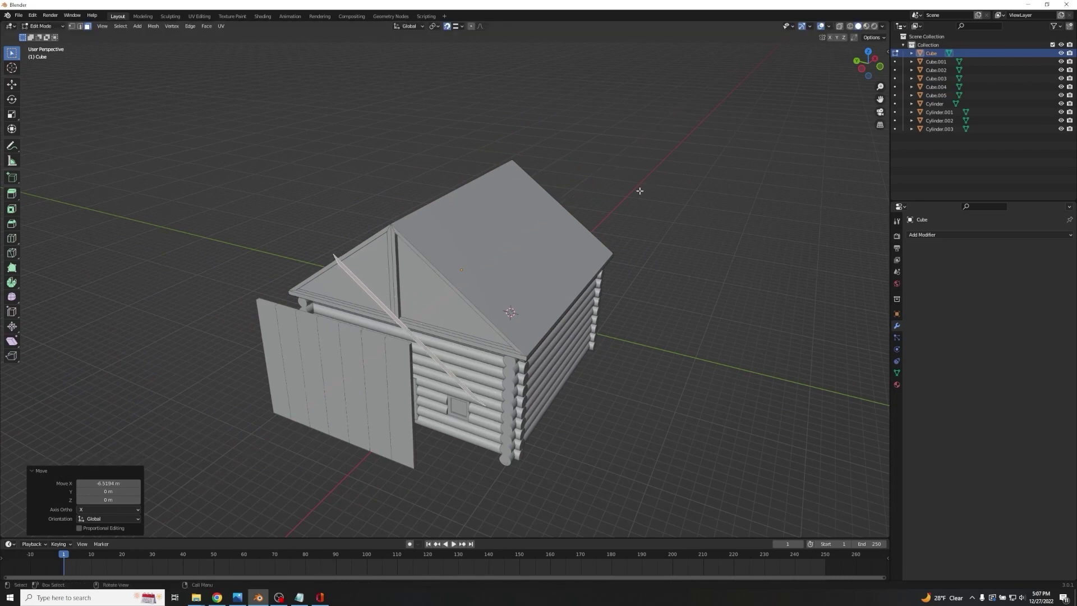
Separate the duplicated roof edge face into its own object and select it.
key(p)
click(601, 216)
key(Tab)
middle_drag(601, 216, 349, 305)
click(349, 304)
Extrude the separated sloping face about 5.9 m back toward the roof to form a slab.
key(Tab)
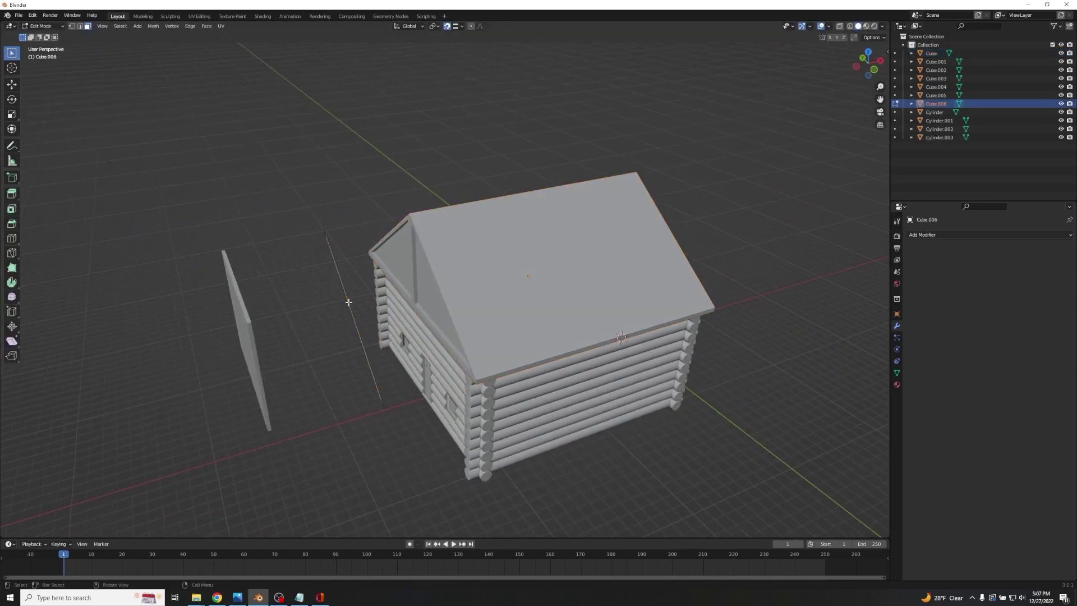
key(a)
key(e)
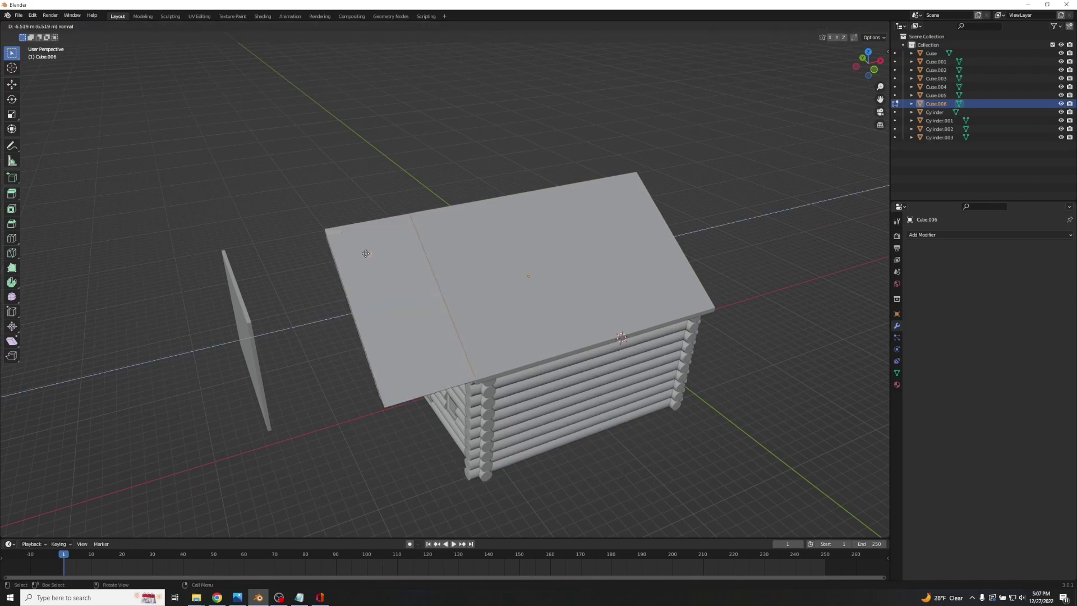
right_click(365, 254)
key(e)
click(430, 129)
middle_drag(432, 127, 460, 125)
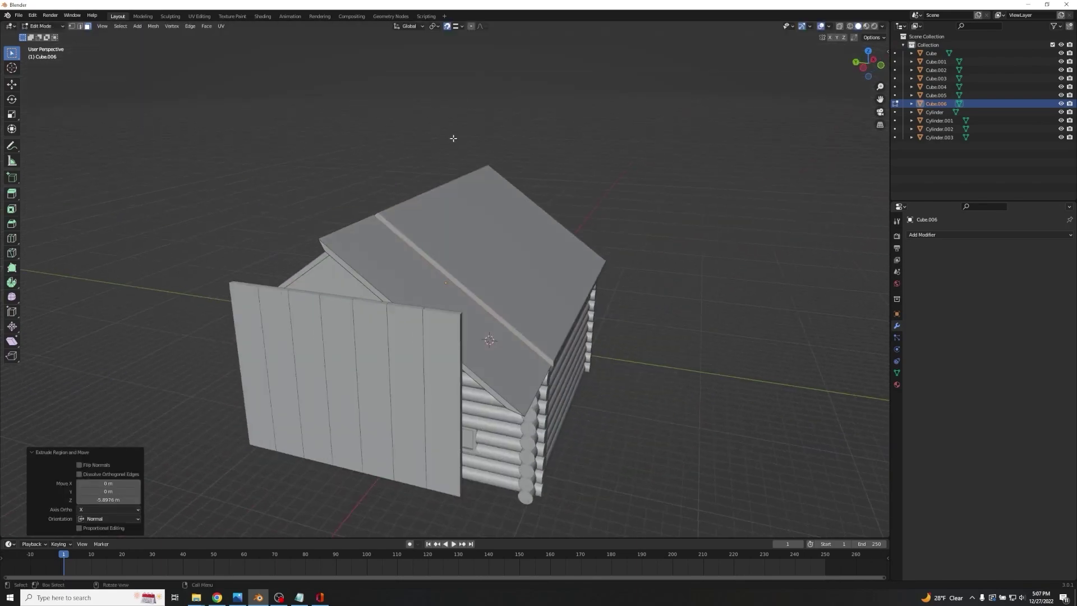
Extrude the slab's sloping top face upward into a thick cutting block.
click(396, 262)
middle_drag(274, 138, 654, 159)
key(e)
click(723, 62)
Extrude the block's upper end face so it extends past the roof ridge.
click(435, 216)
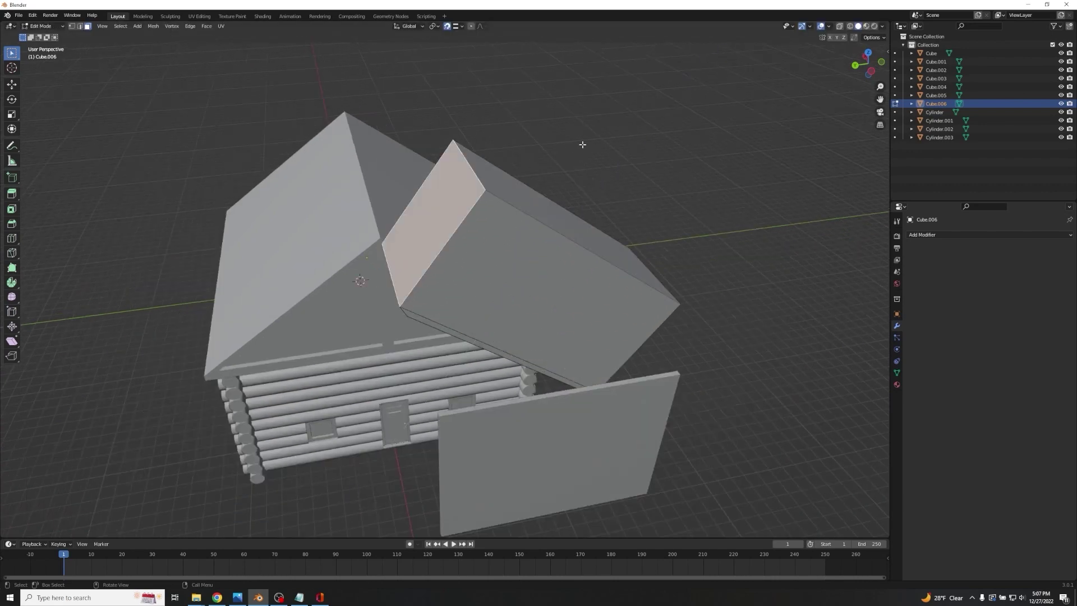
middle_drag(570, 149, 656, 163)
key(e)
right_click(584, 126)
middle_drag(712, 90, 664, 157)
key(Tab)
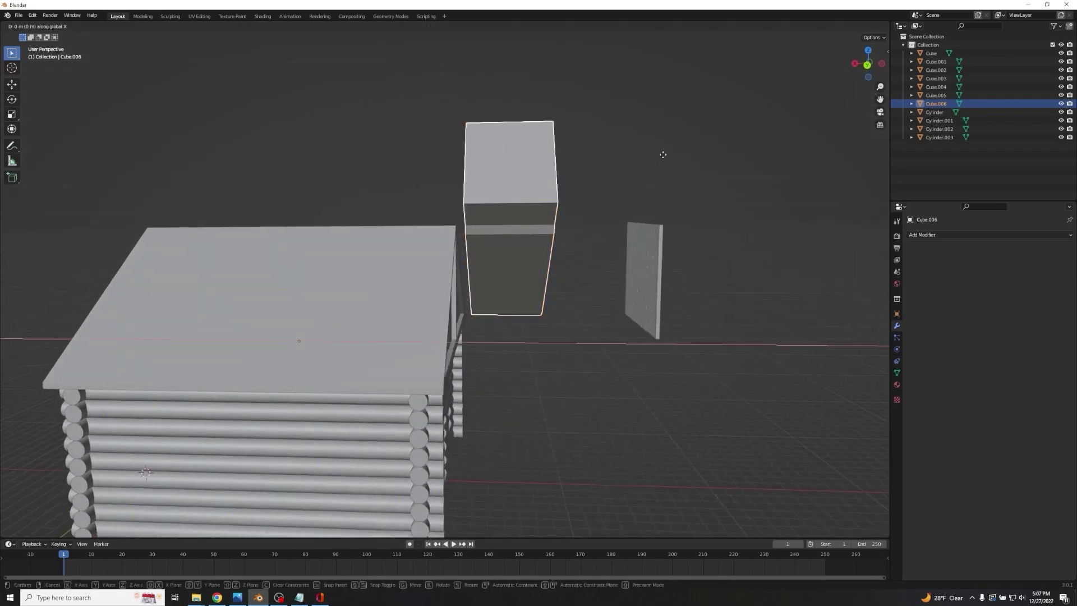
Move the cutting block along the X axis until it overlaps the row of boards.
key(g)
key(x)
click(778, 160)
middle_drag(790, 162, 680, 155)
Add a Boolean Difference modifier to the row of boards with the sloped block as the cutting object.
click(430, 361)
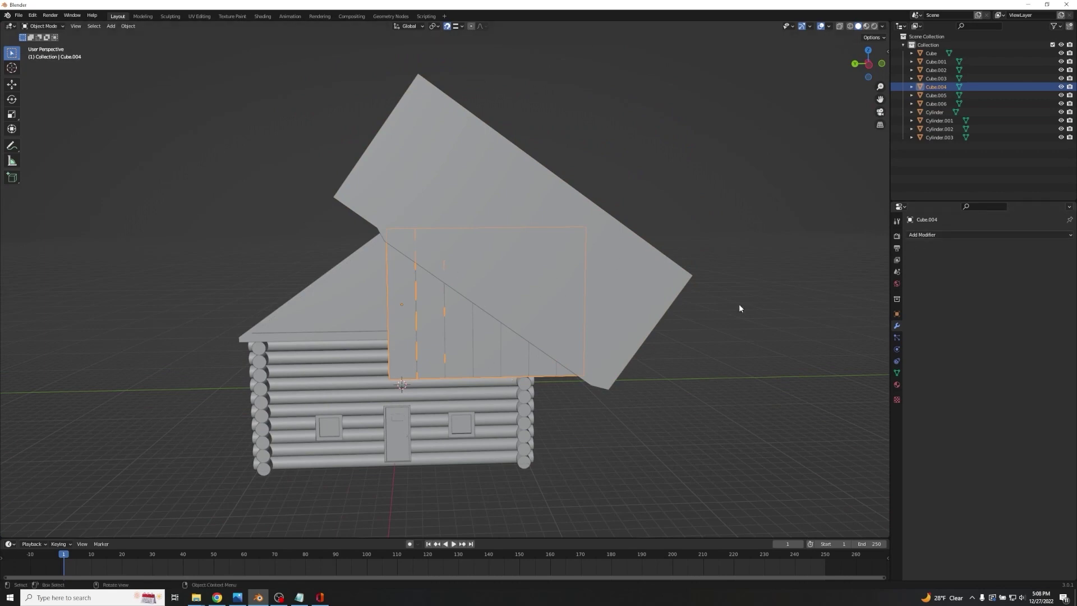
click(922, 236)
click(912, 281)
click(1058, 282)
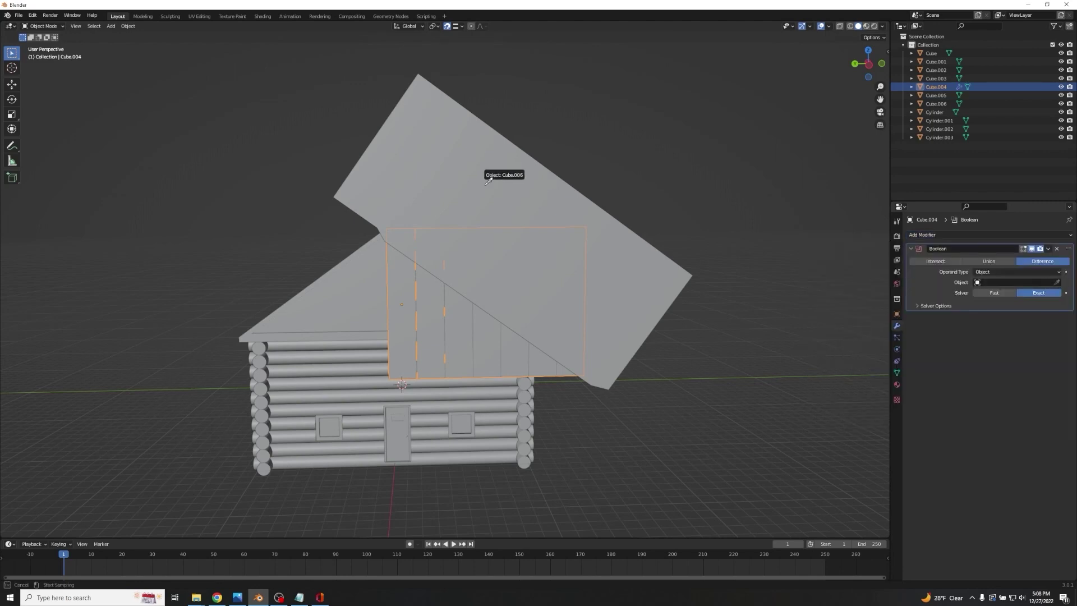
click(437, 169)
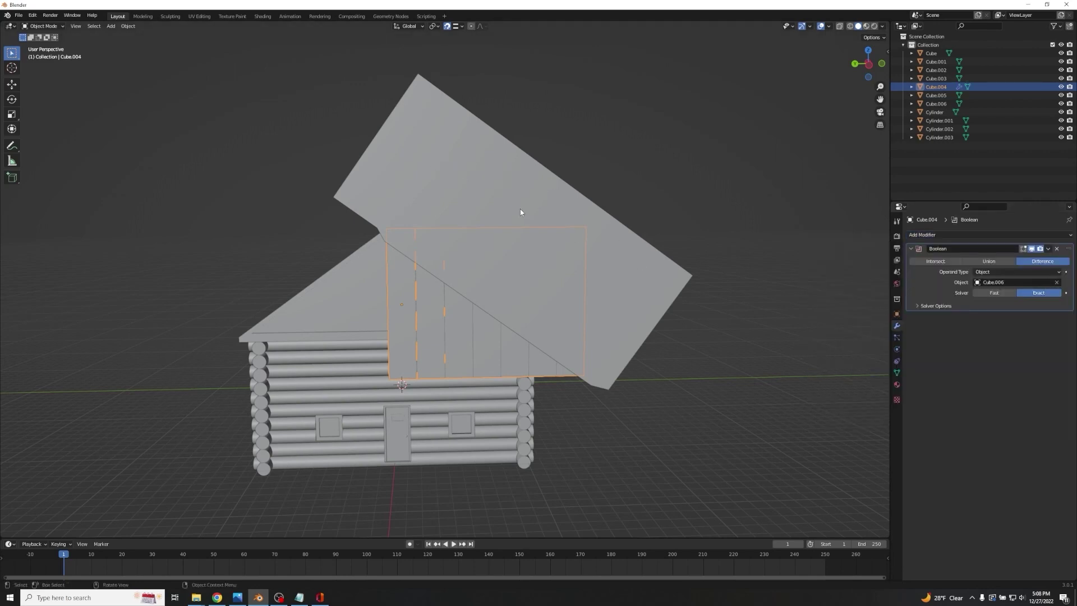
Switch the Boolean modifier's solver to Fast and check the sloped cut on the boards.
scroll(589, 296, down, 2)
middle_drag(460, 299, 533, 270)
click(994, 293)
middle_drag(676, 200, 634, 194)
scroll(481, 264, up, 4)
middle_drag(480, 264, 491, 266)
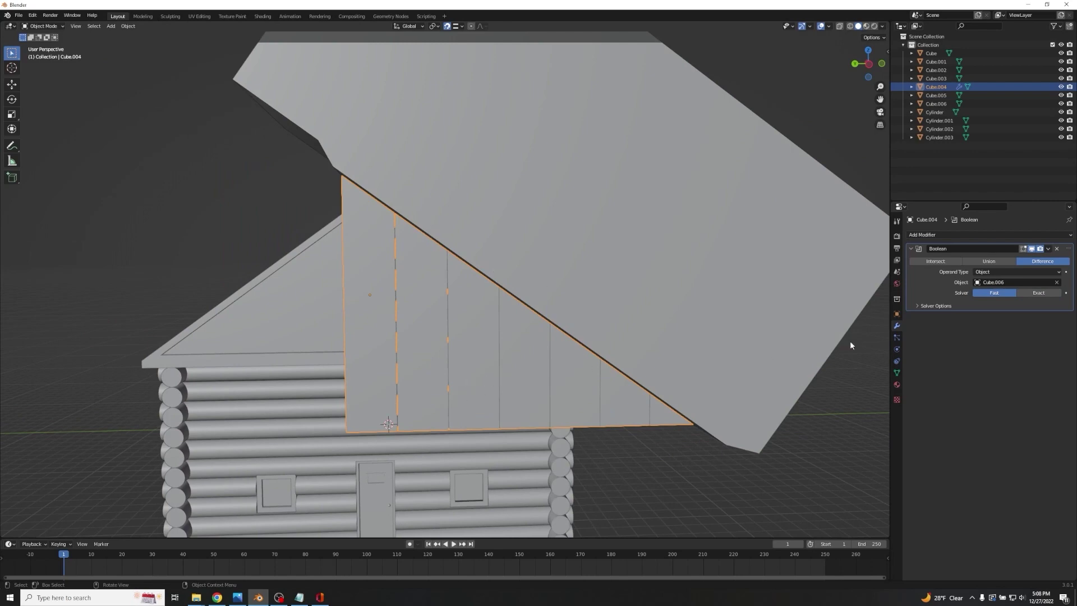
Apply the Boolean modifier to the row of boards and delete the sloped cutting block.
key(ctrl+a)
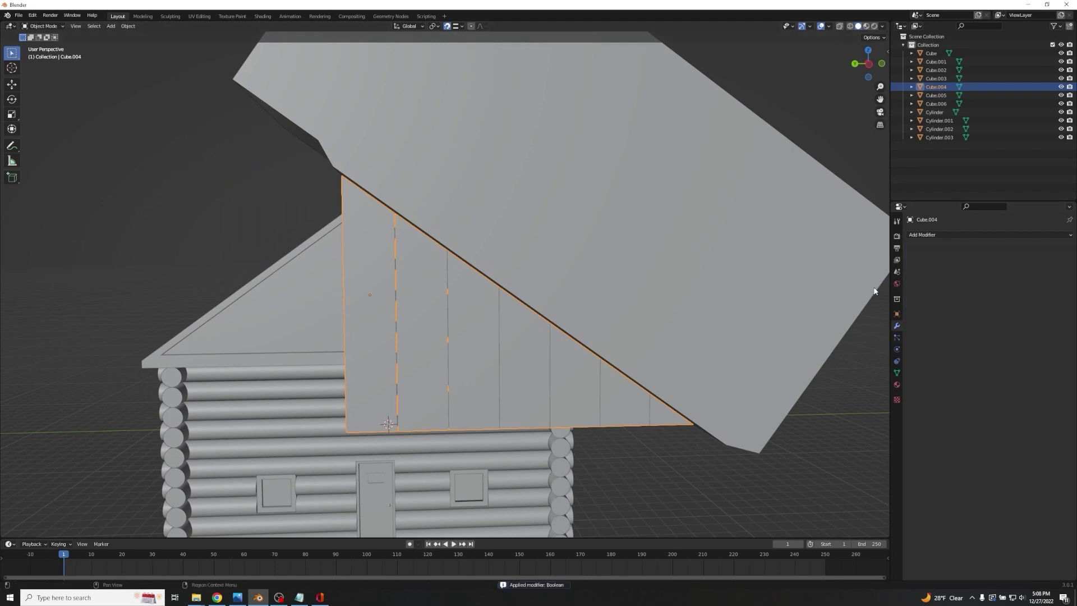
click(616, 234)
key(Delete)
Fill the open edge loop at the sloped cut of the boards with a face.
middle_drag(616, 236, 517, 265)
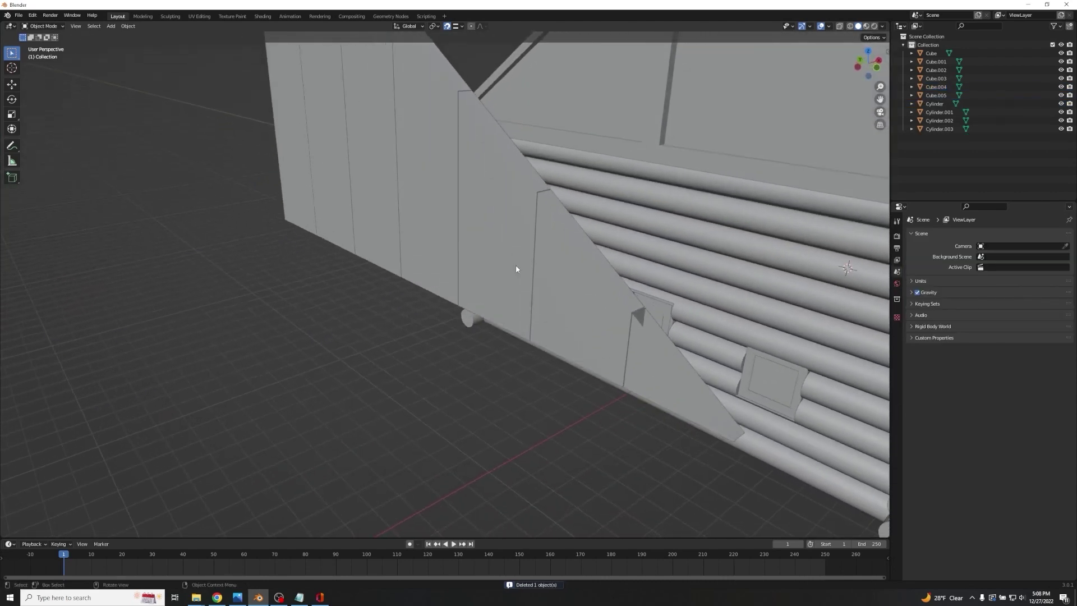
click(656, 333)
key(Tab)
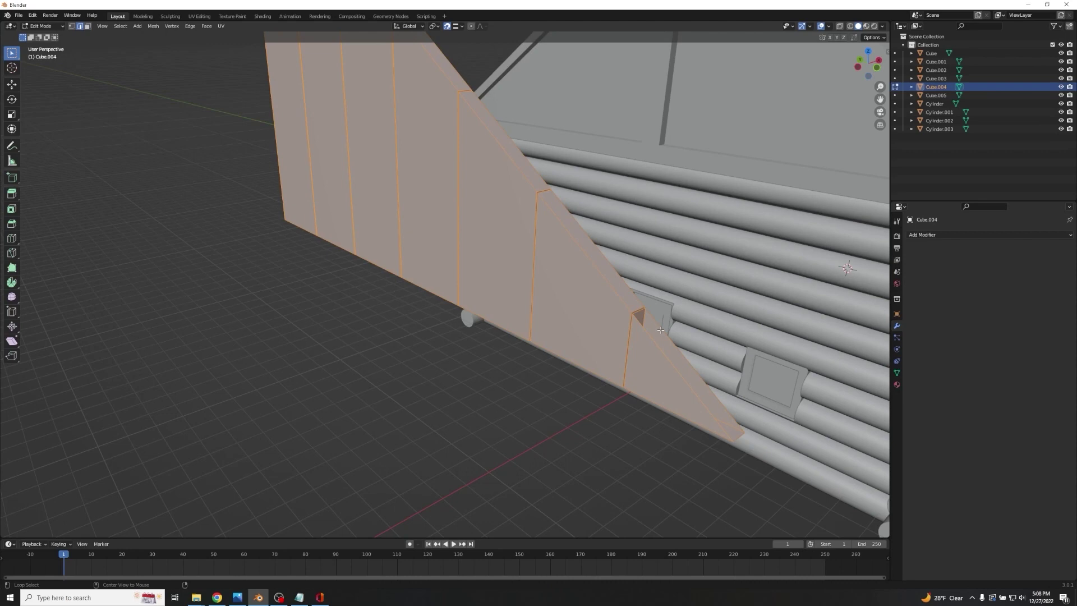
key(alt+a)
alt+click(669, 341)
middle_drag(669, 341, 560, 132)
key(f)
key(alt+a)
scroll(442, 334, down, 3)
key(Tab)
Move the trimmed boards along the X axis into the front roof gable.
middle_drag(219, 274, 205, 276)
key(g)
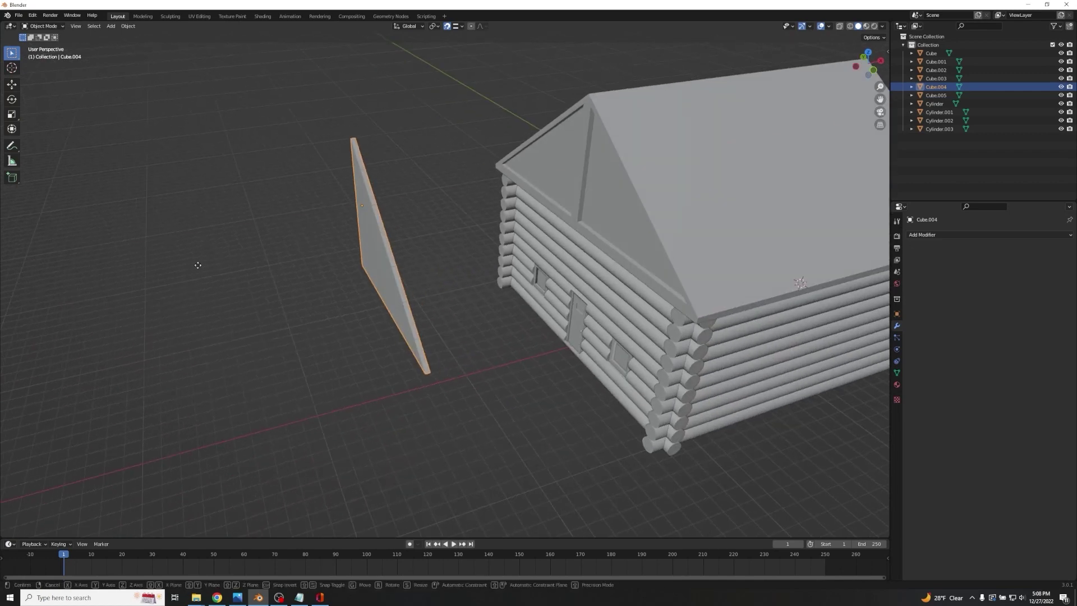
key(x)
click(433, 259)
click(366, 251)
middle_drag(366, 251, 426, 229)
scroll(509, 188, up, 1)
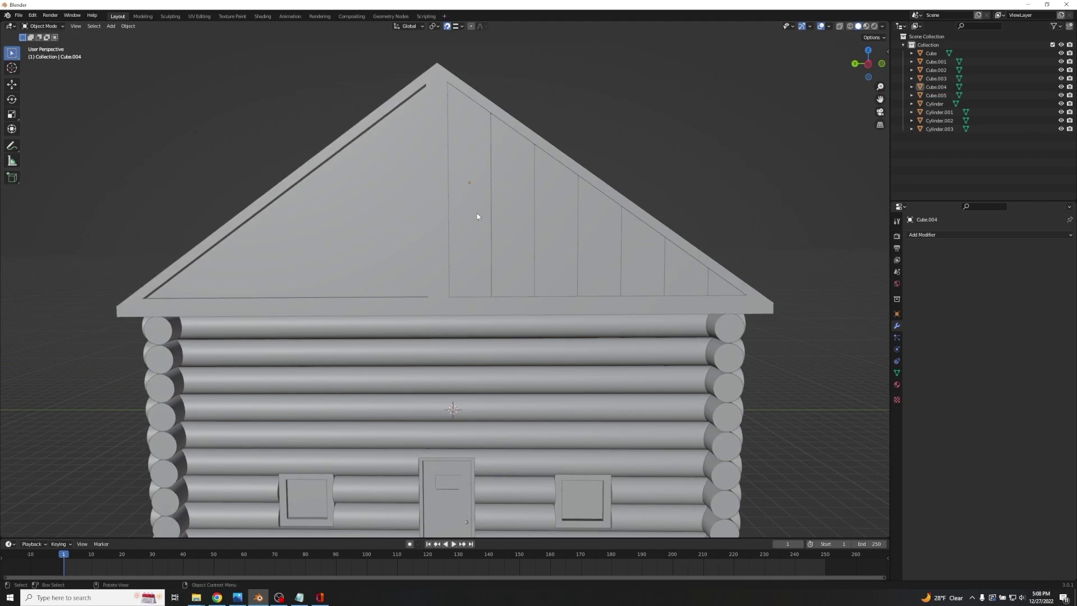
In Edit Mode, move the whole board mesh about -1.563 m along the Y axis, away from its origin.
click(477, 216)
key(Tab)
key(a)
key(g)
key(y)
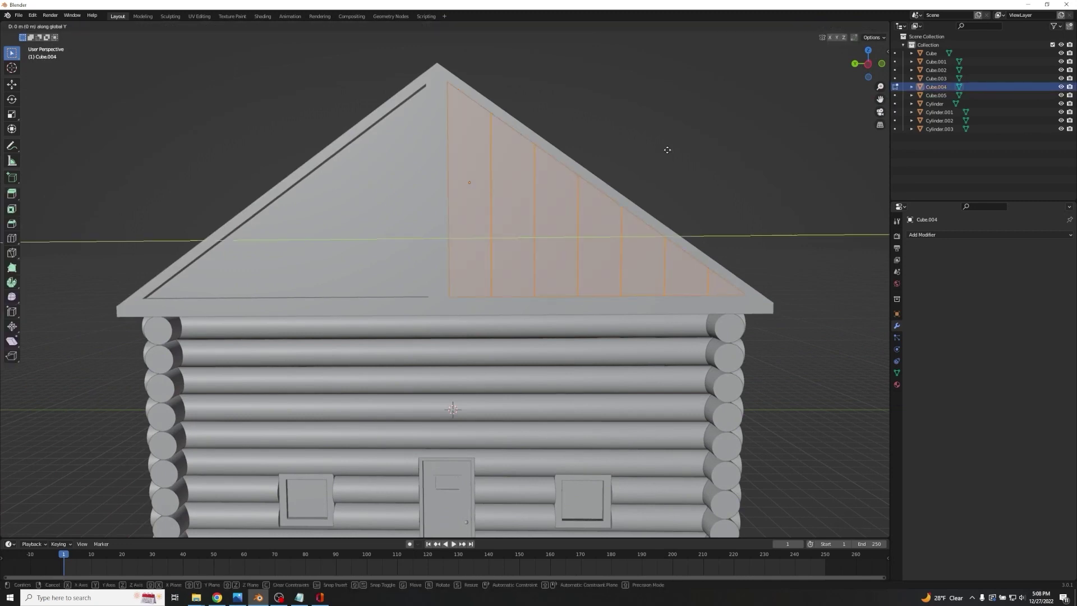
click(729, 150)
middle_drag(728, 150, 722, 130)
shift+middle_drag(507, 247, 712, 200)
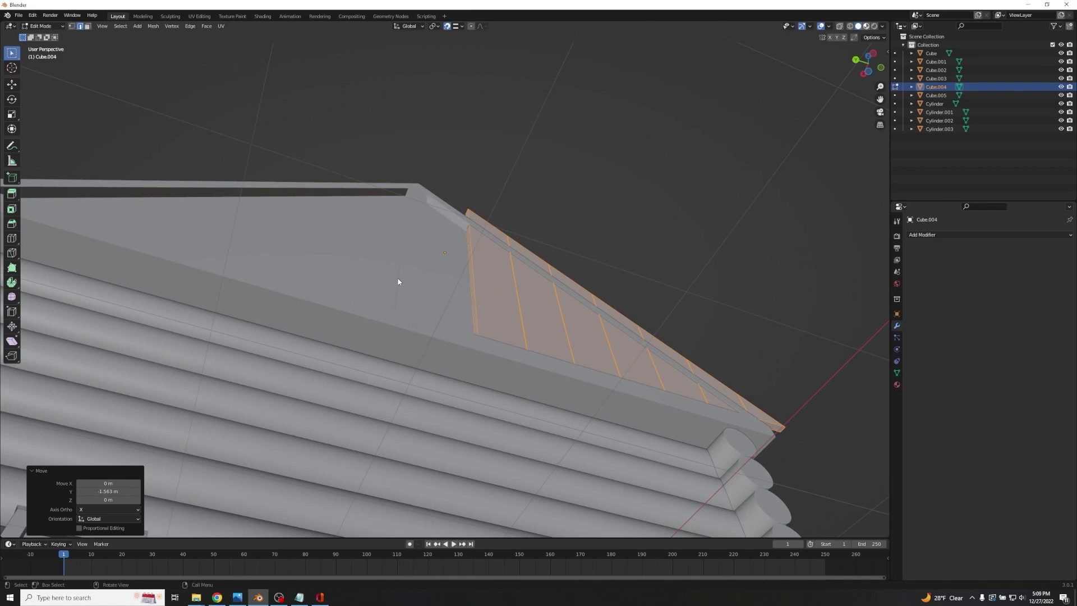
Switch to Material Preview shading and move the boards object along Y until its origin lines up with the roof ridge.
click(865, 26)
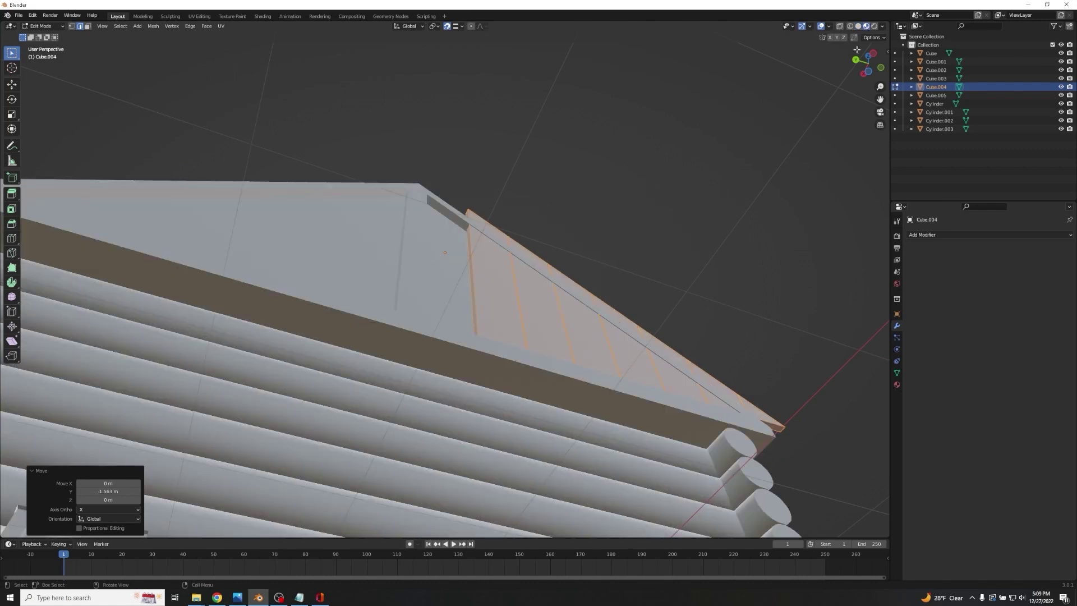
middle_drag(496, 163, 498, 167)
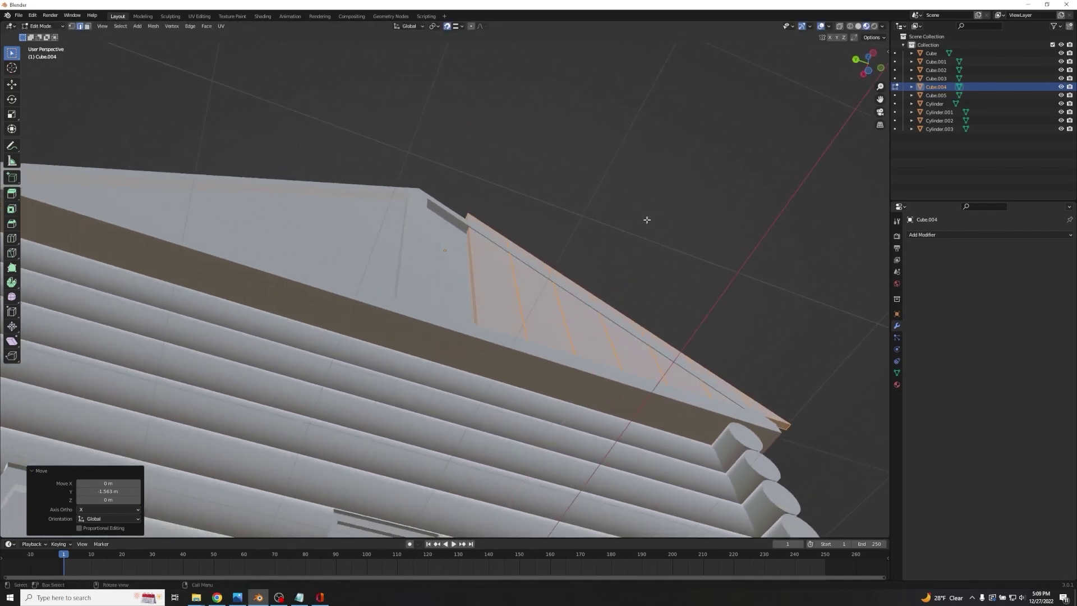
key(Tab)
key(g)
key(x)
key(y)
click(594, 199)
middle_drag(593, 199, 575, 265)
scroll(585, 176, up, 1)
key(g)
key(y)
click(584, 173)
In Edit Mode, move the board mesh about 0.51 m along Y to fit its half of the gable.
key(Tab)
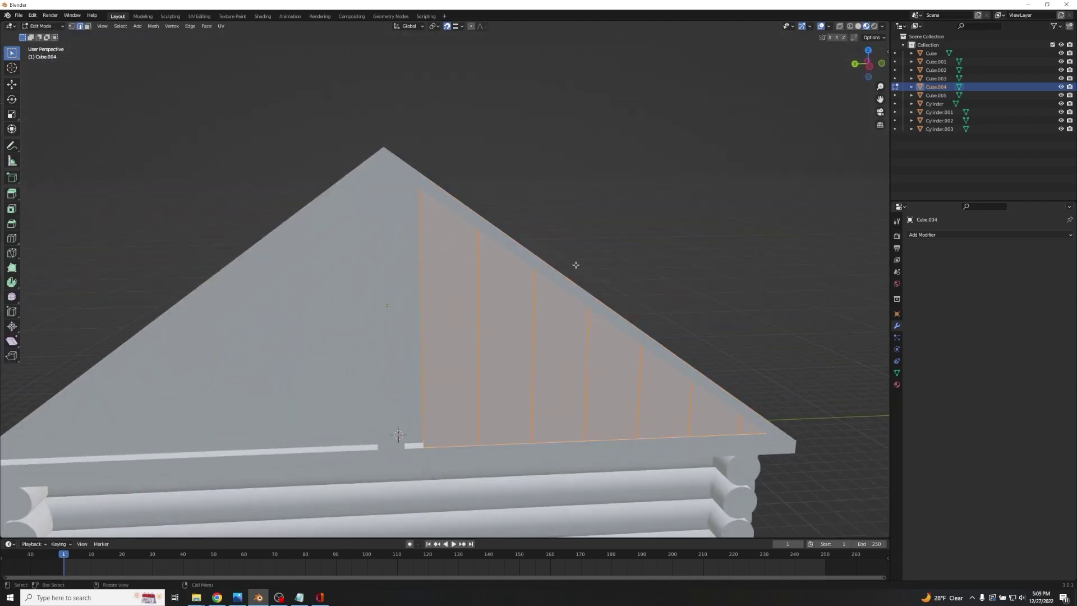
key(g)
key(y)
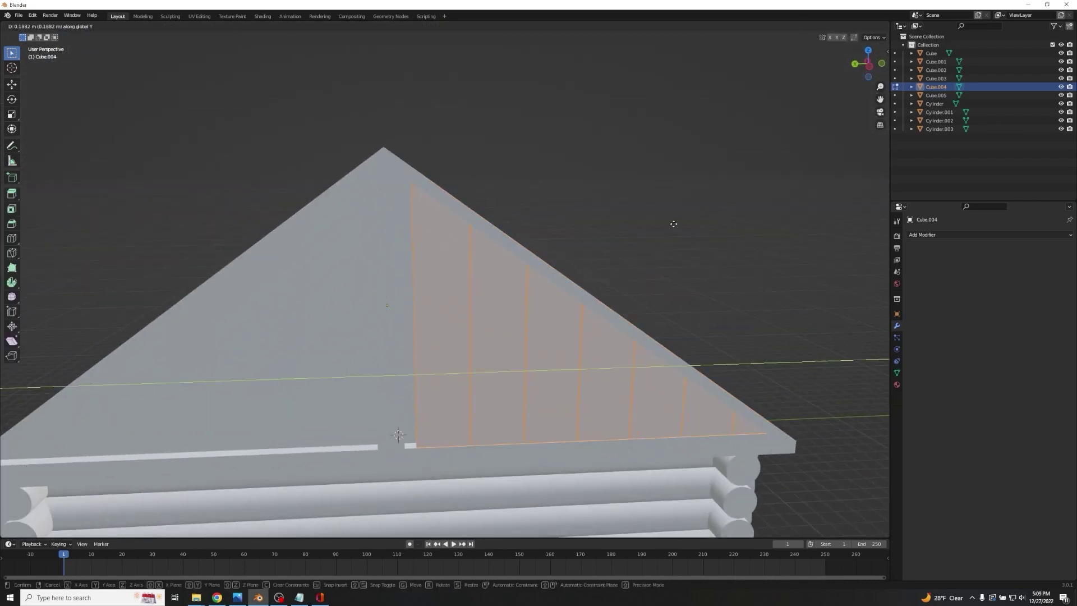
click(661, 217)
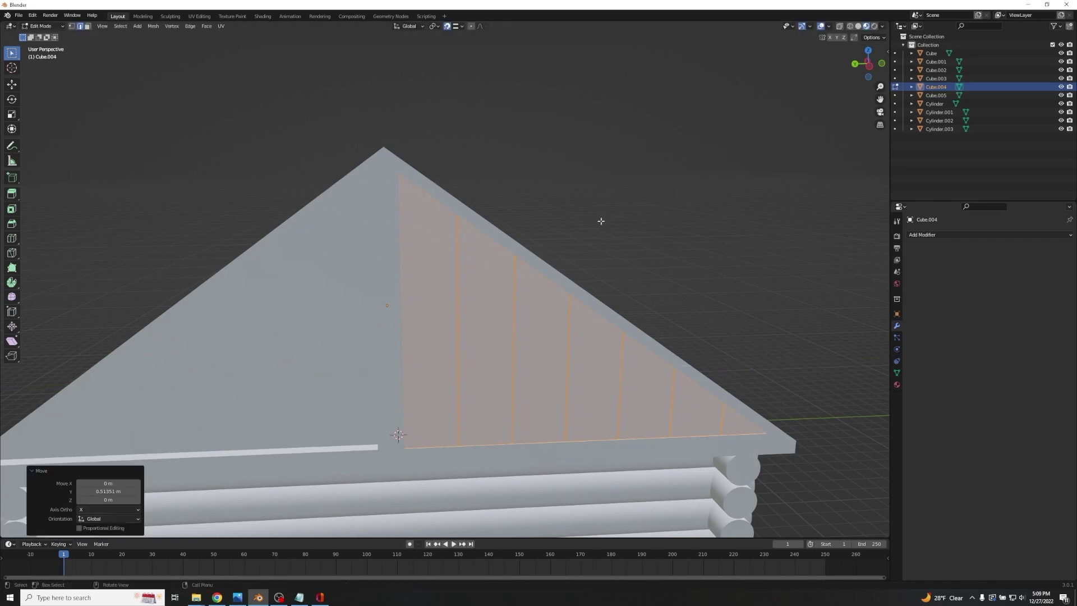
key(Tab)
Add a Mirror modifier on the Y axis to the gable boards and return the viewport to Solid shading.
middle_drag(645, 204, 655, 202)
scroll(637, 200, down, 3)
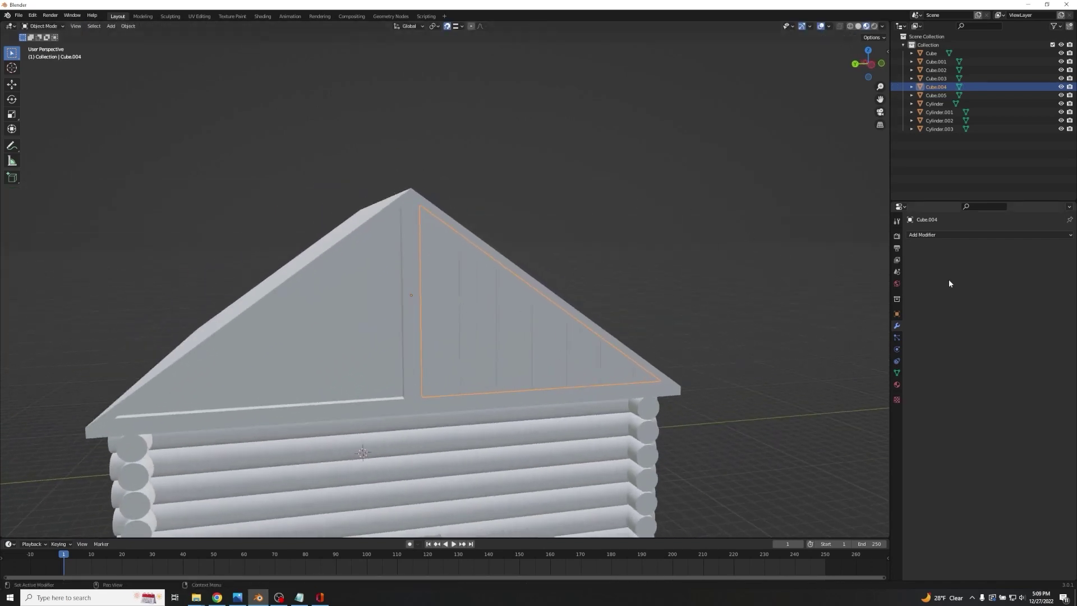
click(936, 235)
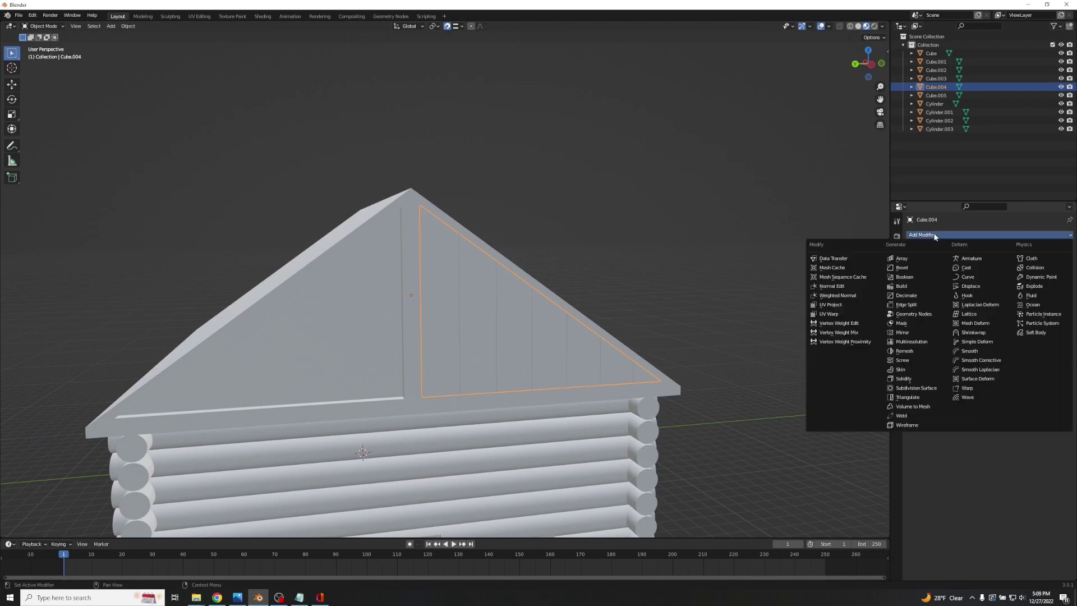
click(917, 333)
click(1014, 262)
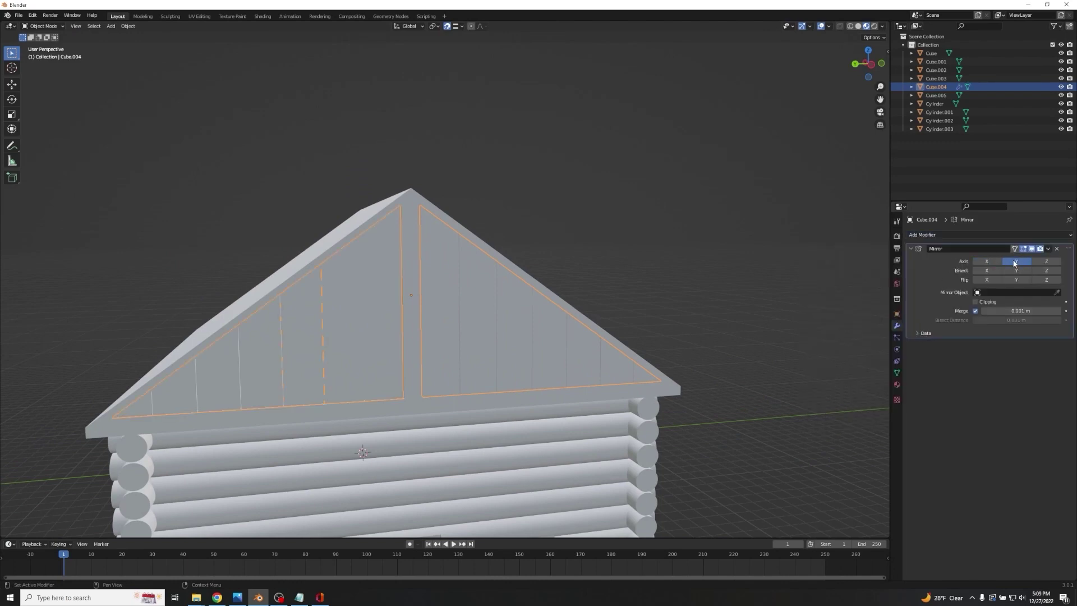
click(624, 226)
middle_drag(625, 225, 612, 199)
click(858, 27)
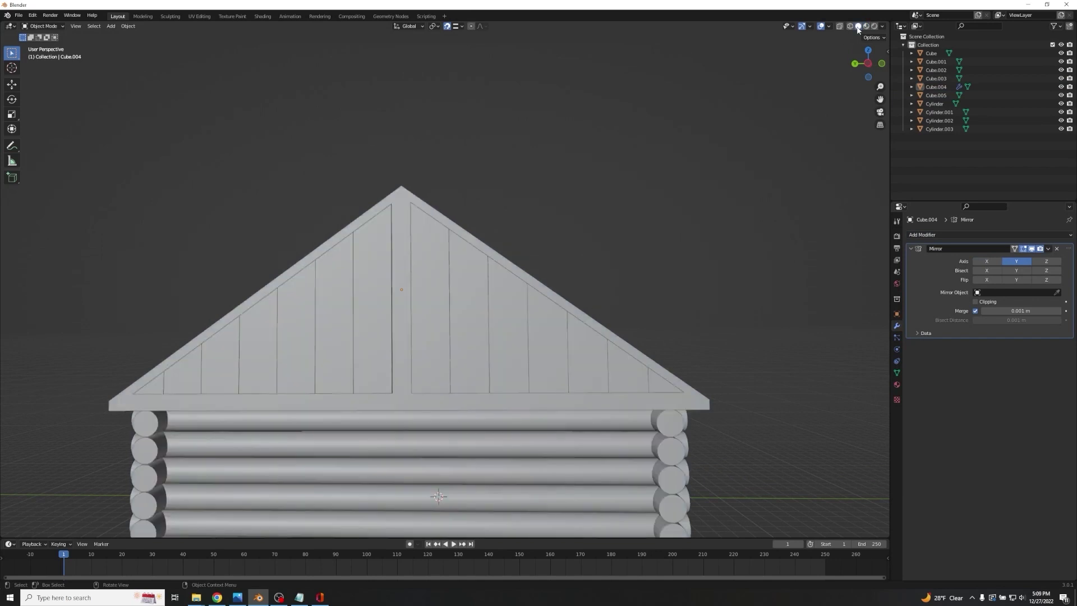
Nudge the mirrored boards along the Y axis to centre them within the front gable frame.
click(453, 249)
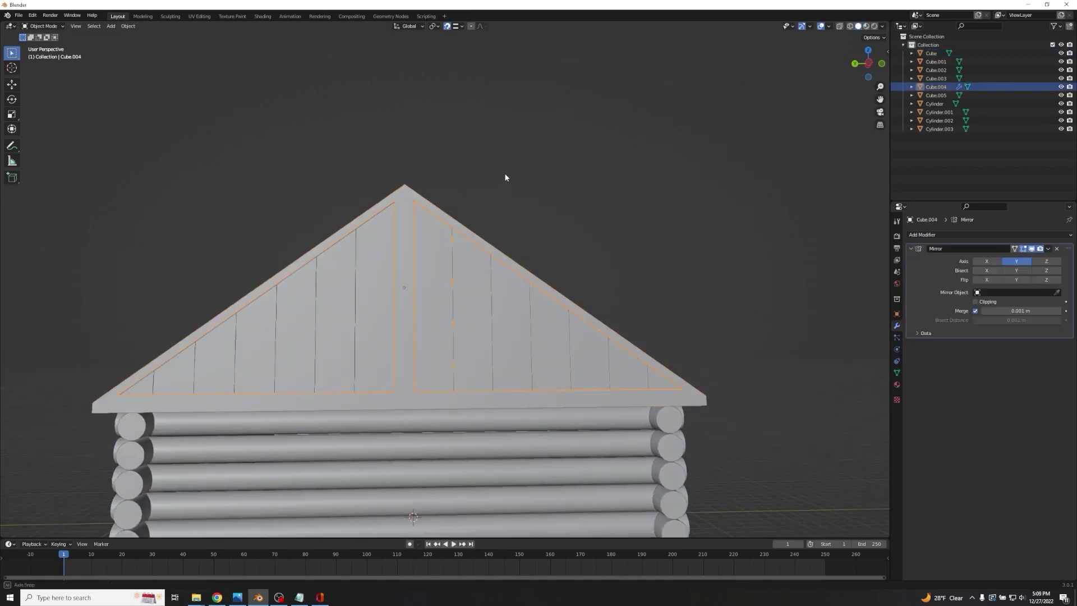
scroll(503, 178, up, 4)
key(g)
key(y)
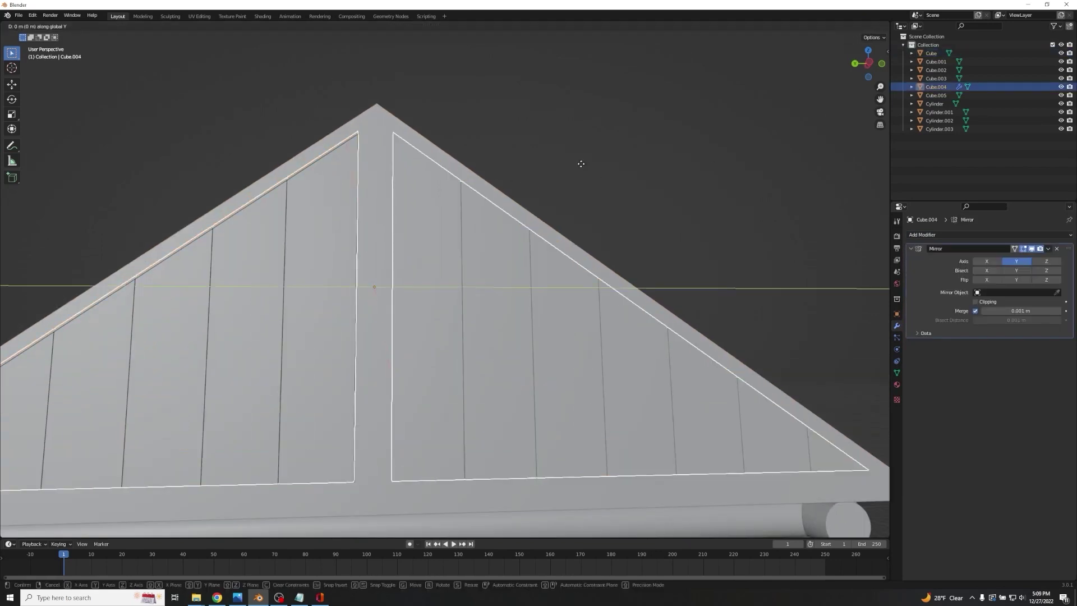
click(582, 163)
click(582, 163)
scroll(581, 163, up, 1)
middle_drag(582, 164, 587, 166)
scroll(587, 165, down, 3)
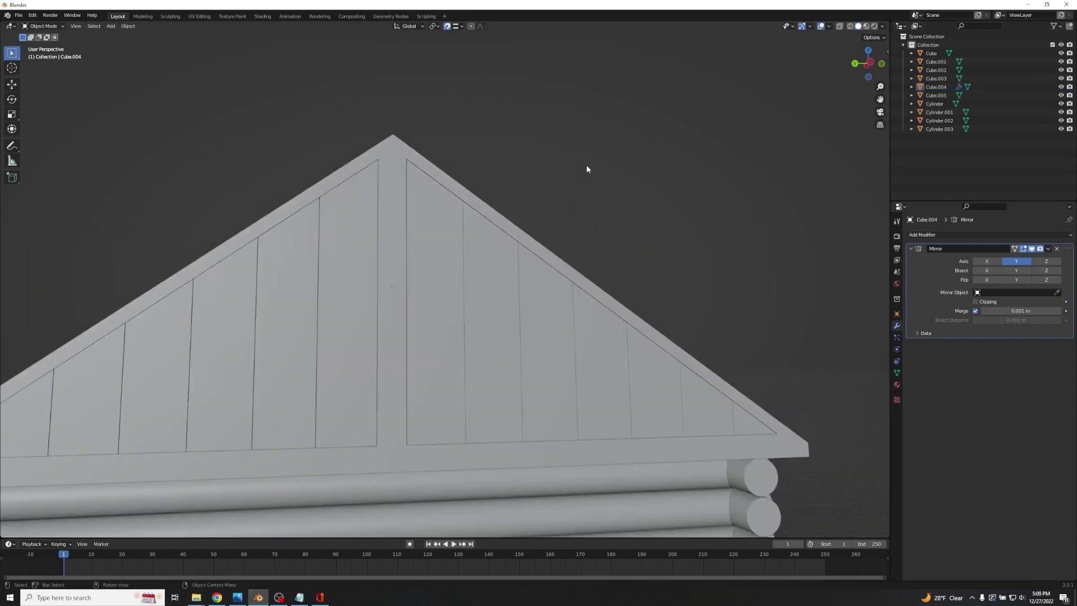
Duplicate the mirrored gable boards along the X axis to the rear end of the roof.
click(412, 323)
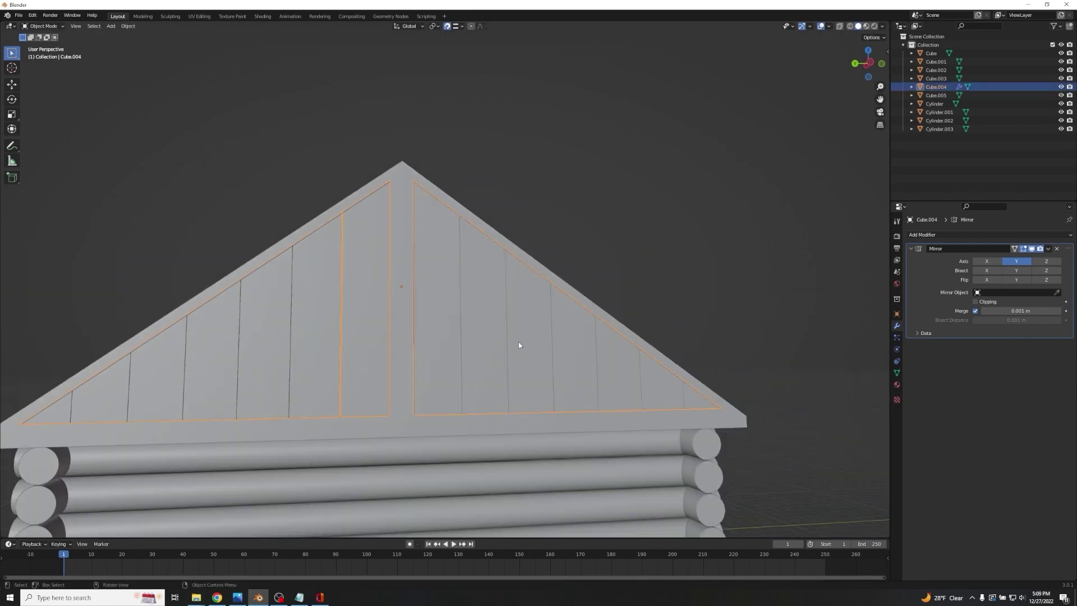
scroll(631, 194, down, 4)
scroll(663, 171, down, 2)
middle_drag(663, 183, 569, 199)
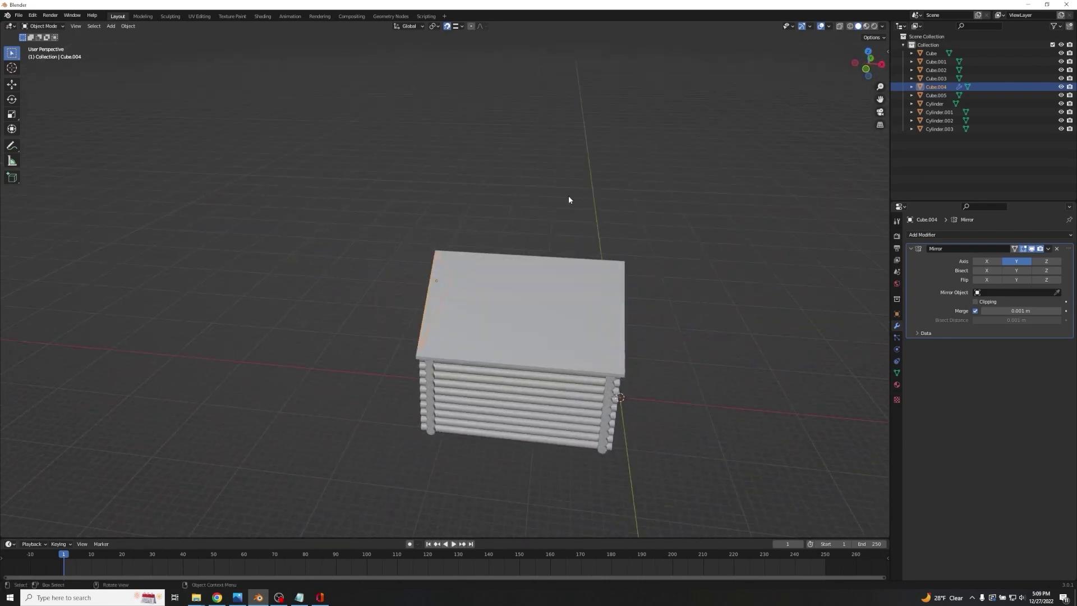
key(shift+d)
key(x)
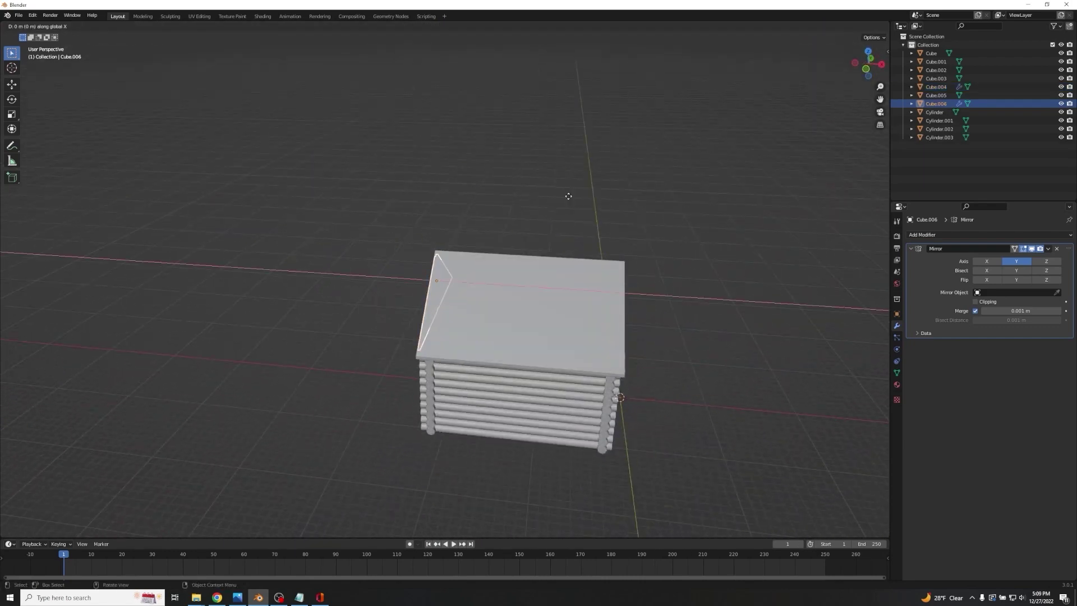
click(740, 223)
Move the duplicated boards about 0.475 m along X to seat them in the rear gable.
middle_drag(745, 225, 663, 182)
key(g)
key(x)
click(594, 193)
scroll(630, 195, up, 3)
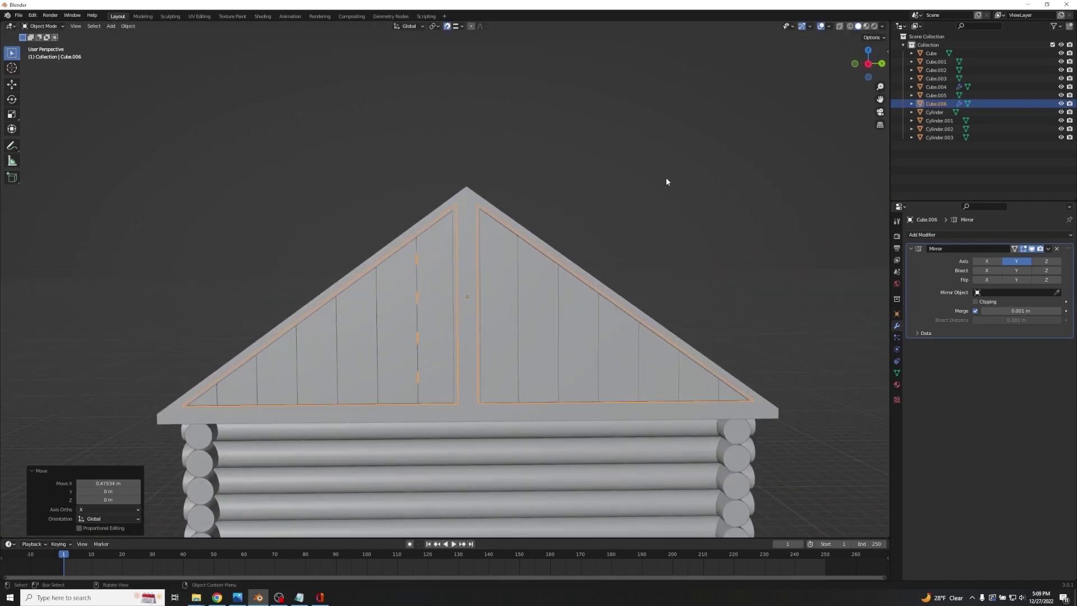
Raise the rear gable boards about 0.015 m along Z and scale them to 0.986.
key(g)
key(z)
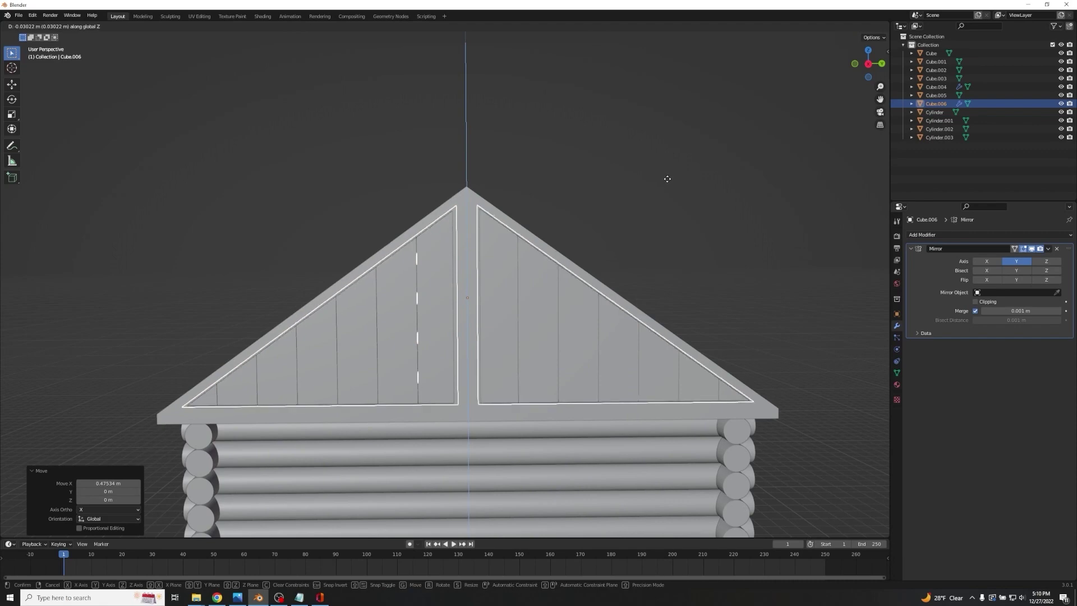
click(668, 177)
key(s)
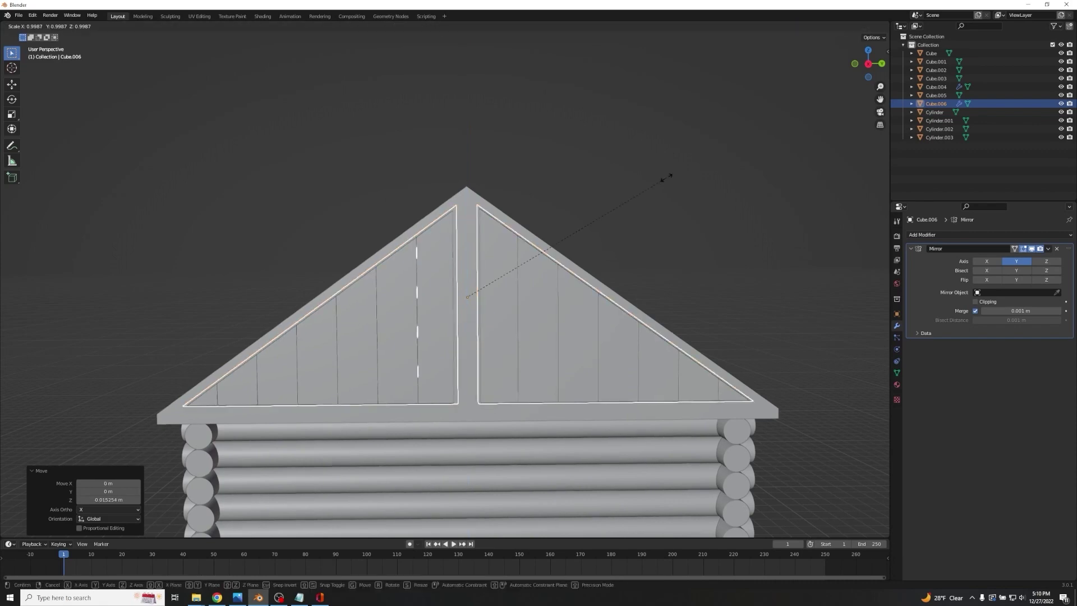
click(663, 178)
Shift the rear gable boards about 0.022 m along the X axis to adjust their depth in the roof frame.
key(g)
key(x)
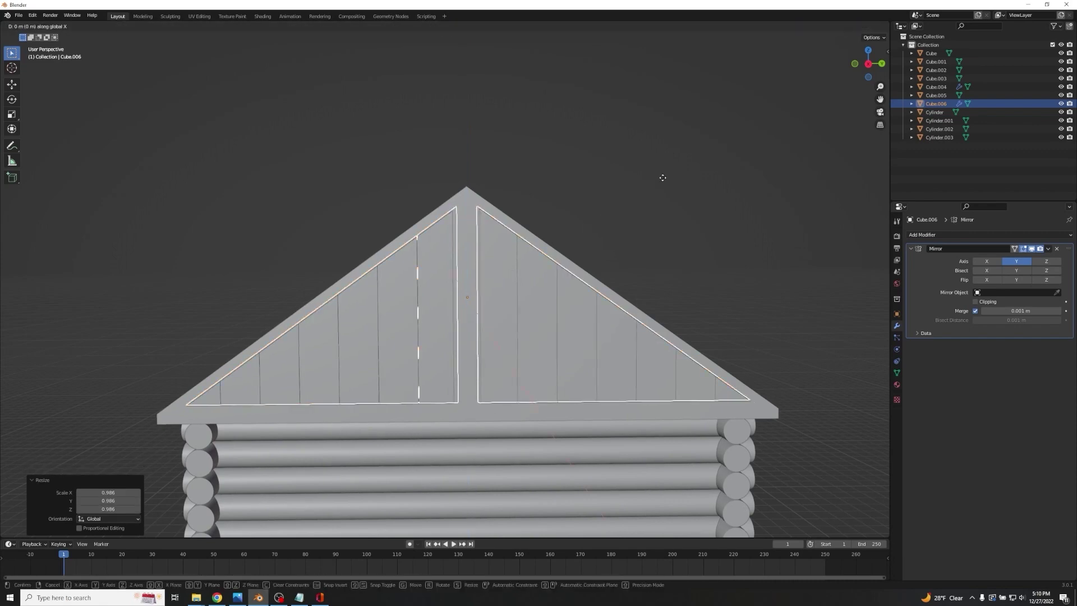
click(663, 177)
click(662, 176)
middle_drag(662, 177, 649, 187)
click(519, 332)
middle_drag(518, 335, 156, 240)
scroll(156, 240, up, 3)
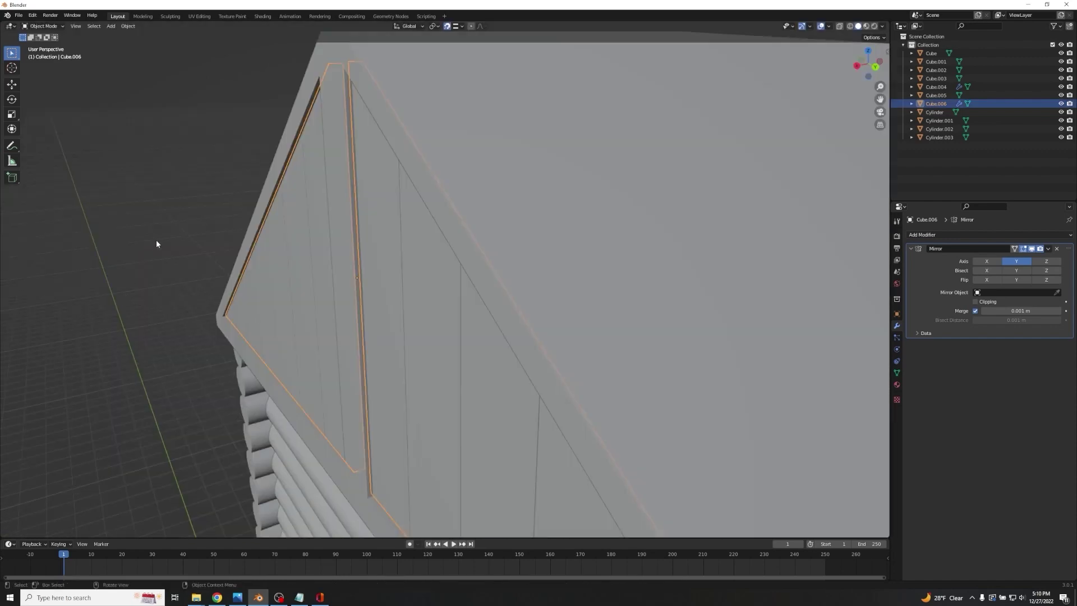
key(g)
key(x)
click(154, 241)
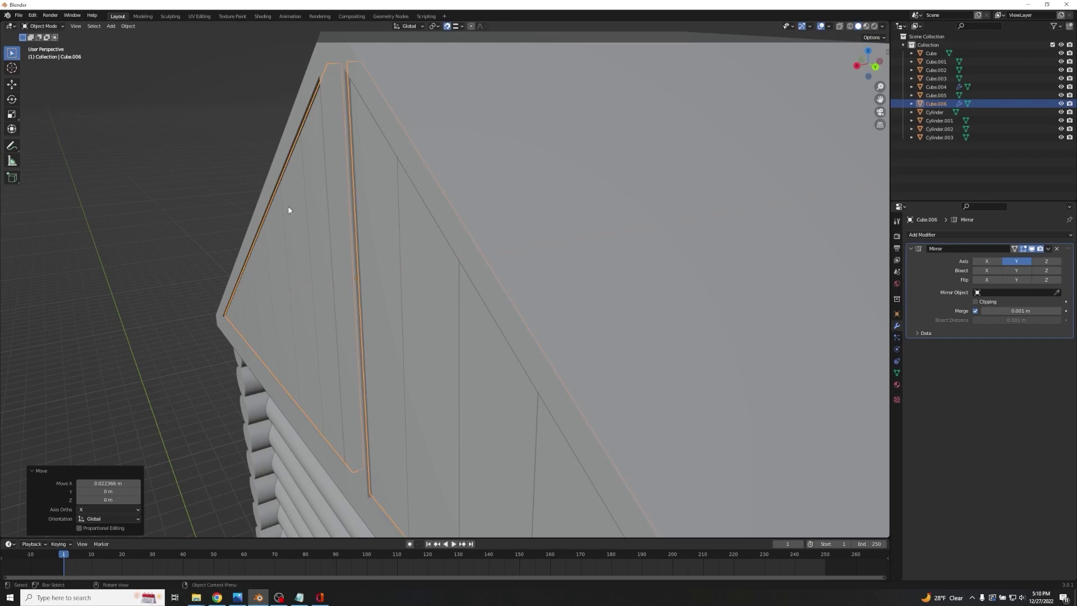
Fine-tune the rear boards along X again, judging their depth from a steep side view of the roof edge.
click(256, 204)
middle_drag(187, 203, 165, 188)
click(232, 267)
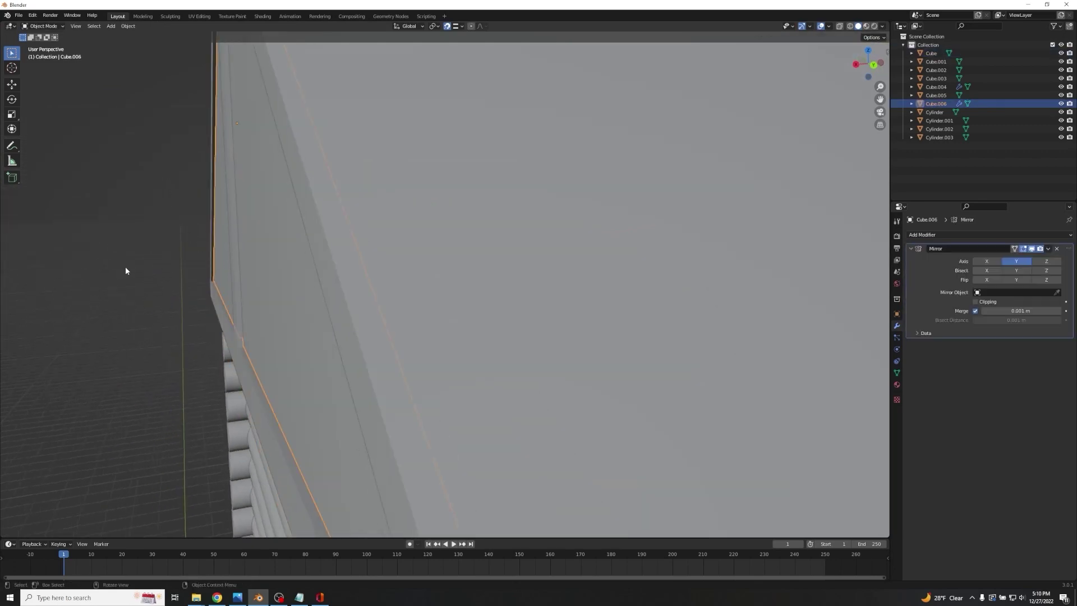
key(g)
key(x)
click(120, 269)
click(120, 269)
Move the front gable boards about 0.025 m along the X axis so they sit slightly inside the roof frame.
scroll(211, 272, down, 4)
middle_drag(212, 274, 677, 393)
click(501, 345)
scroll(501, 345, up, 4)
scroll(624, 376, up, 1)
scroll(624, 373, down, 2)
shift+middle_drag(676, 393, 527, 323)
scroll(527, 325, up, 3)
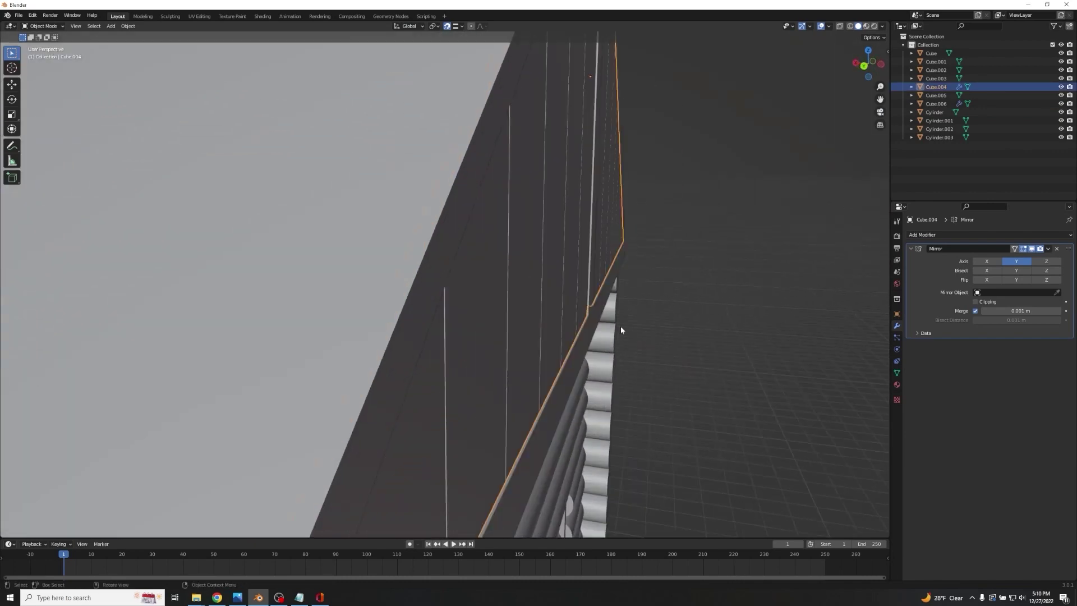
key(g)
key(x)
click(685, 333)
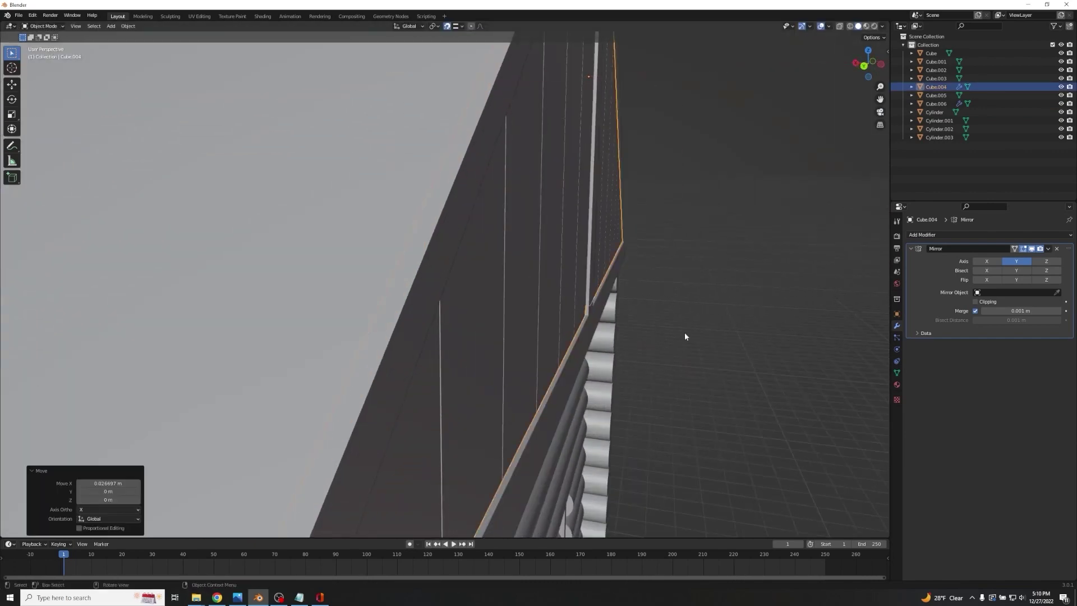
click(685, 332)
Inspect the vertical boards in the front and rear gables from around the cabin.
scroll(687, 331, down, 5)
middle_drag(689, 329, 251, 216)
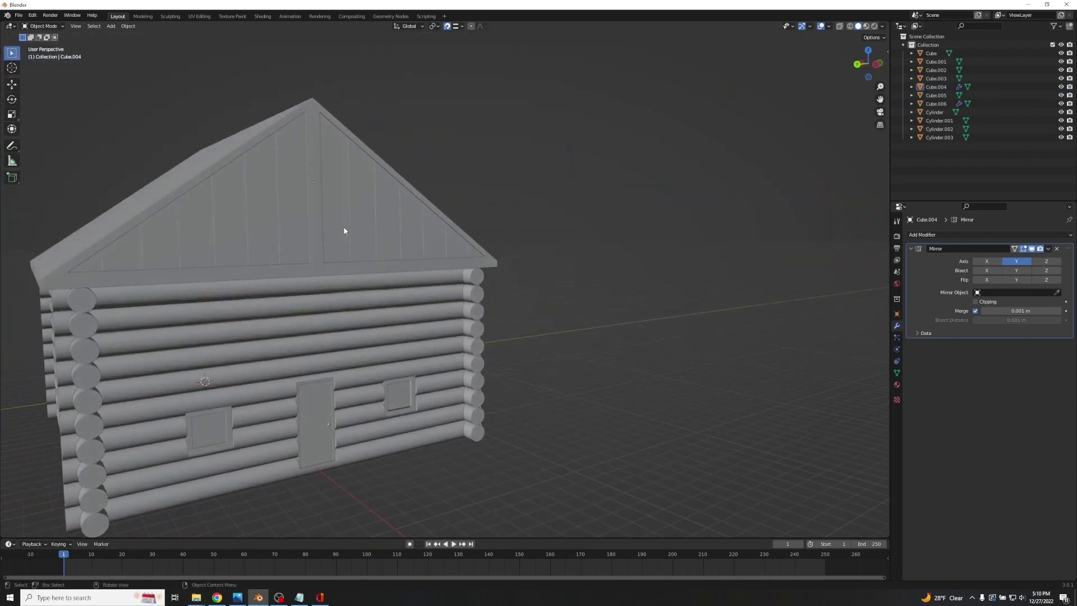
click(256, 215)
middle_drag(349, 218, 73, 252)
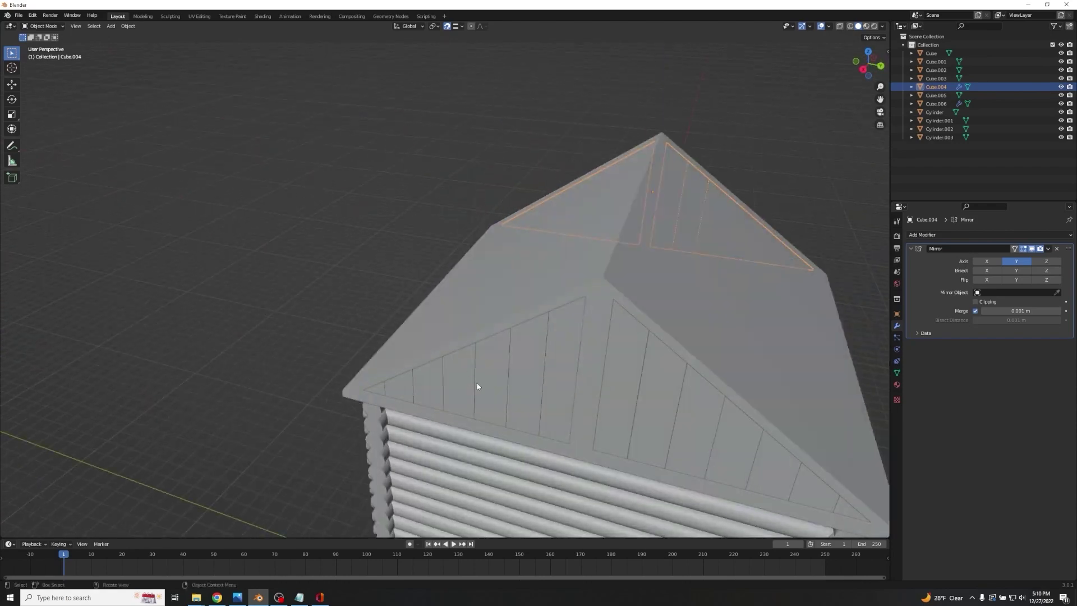
click(656, 391)
key(a)
middle_drag(656, 388, 598, 372)
click(598, 373)
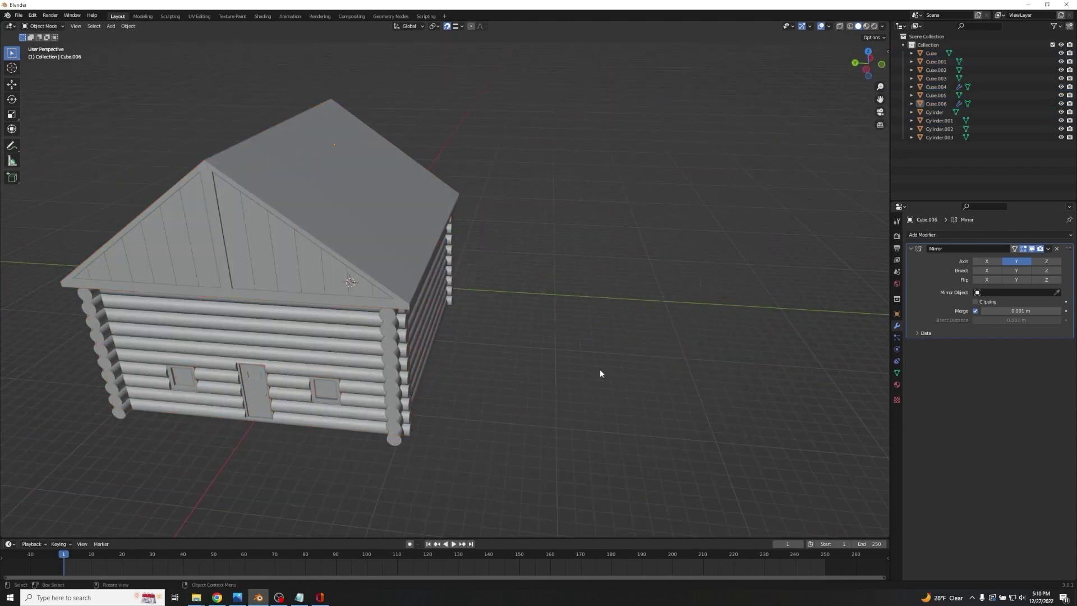
Apply the Mirror modifiers on both the front and rear gable boards.
click(255, 260)
key(ctrl+a)
middle_drag(662, 314, 748, 312)
click(748, 312)
key(ctrl+a)
click(325, 237)
middle_drag(264, 240, 461, 227)
scroll(461, 228, down, 1)
shift+middle_drag(432, 291, 447, 275)
shift+middle_drag(233, 334, 508, 289)
middle_drag(348, 323, 353, 324)
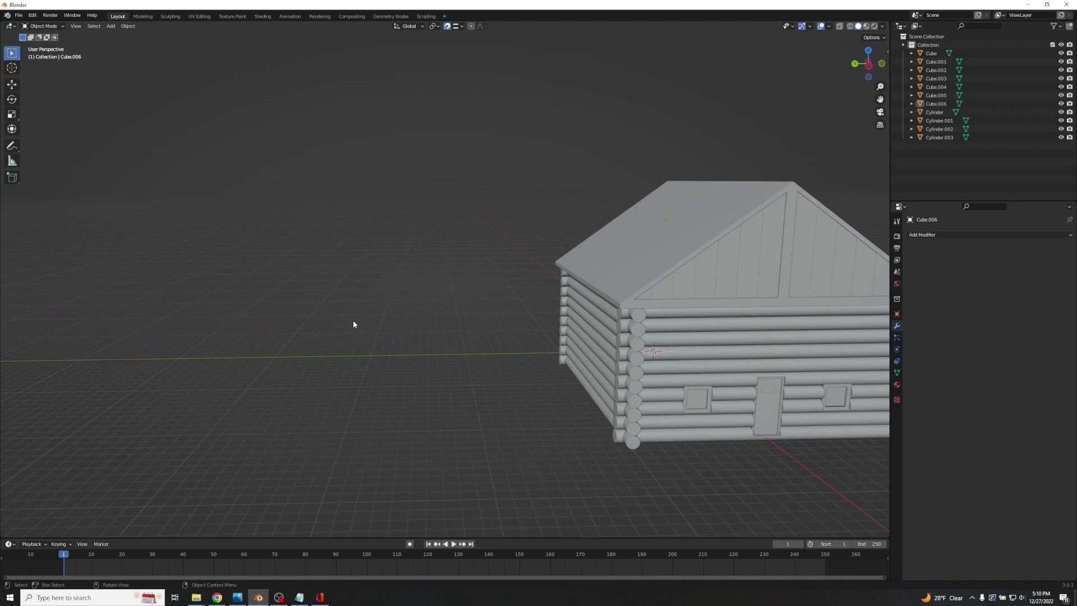
Add a cylinder mesh and move it about 33 m along the X axis, out in front of the cabin.
key(shift+a)
mouse_move(357, 321)
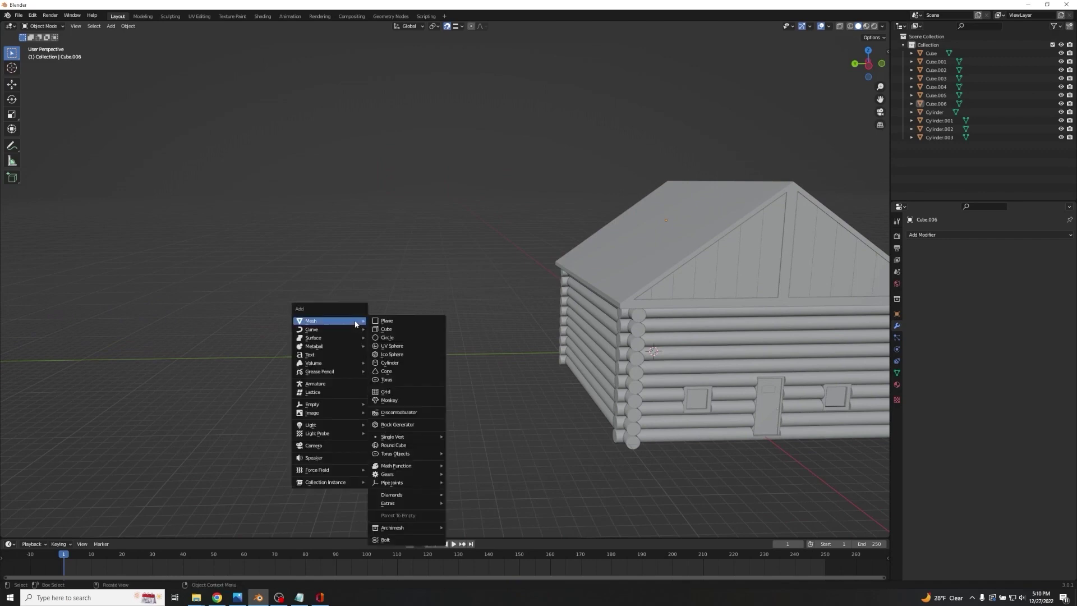
click(390, 363)
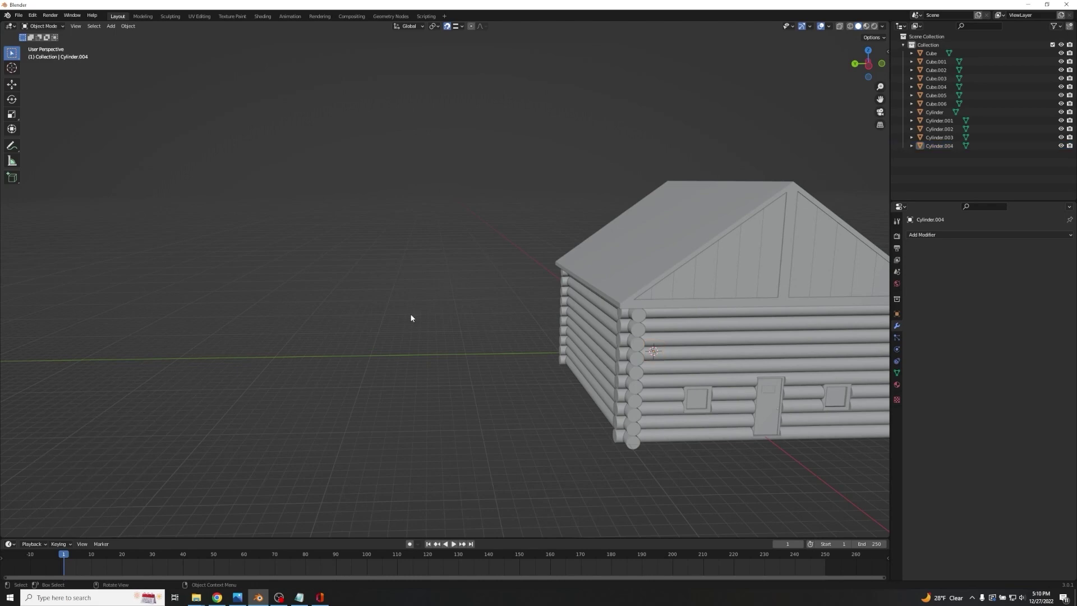
middle_drag(273, 341, 281, 276)
key(g)
key(x)
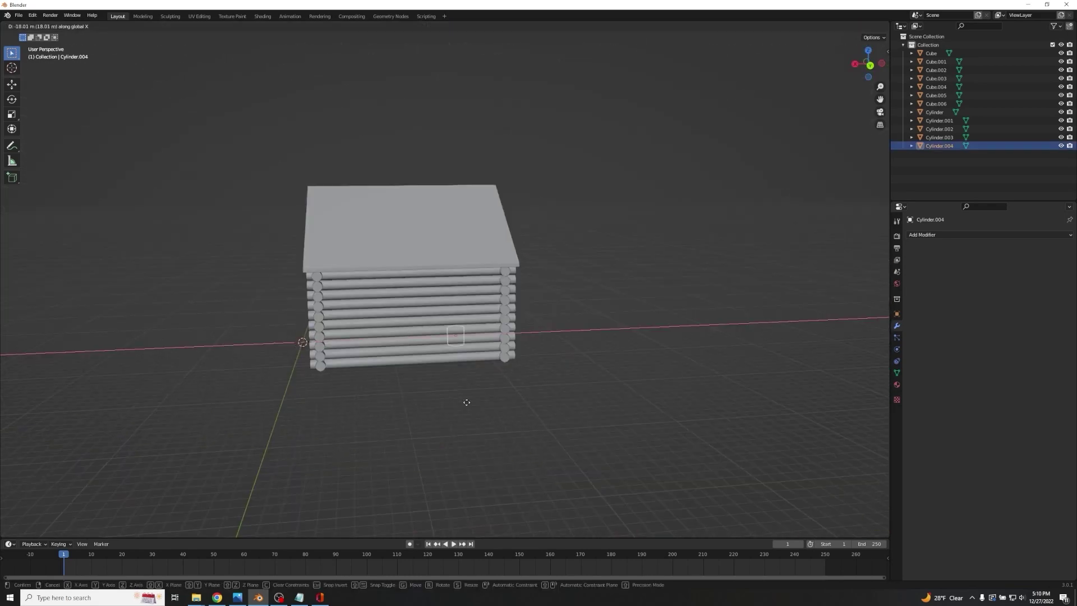
click(625, 388)
middle_drag(624, 389, 595, 393)
Add a cube mesh and move it along the X axis to open ground near the new cylinder.
key(shift+a)
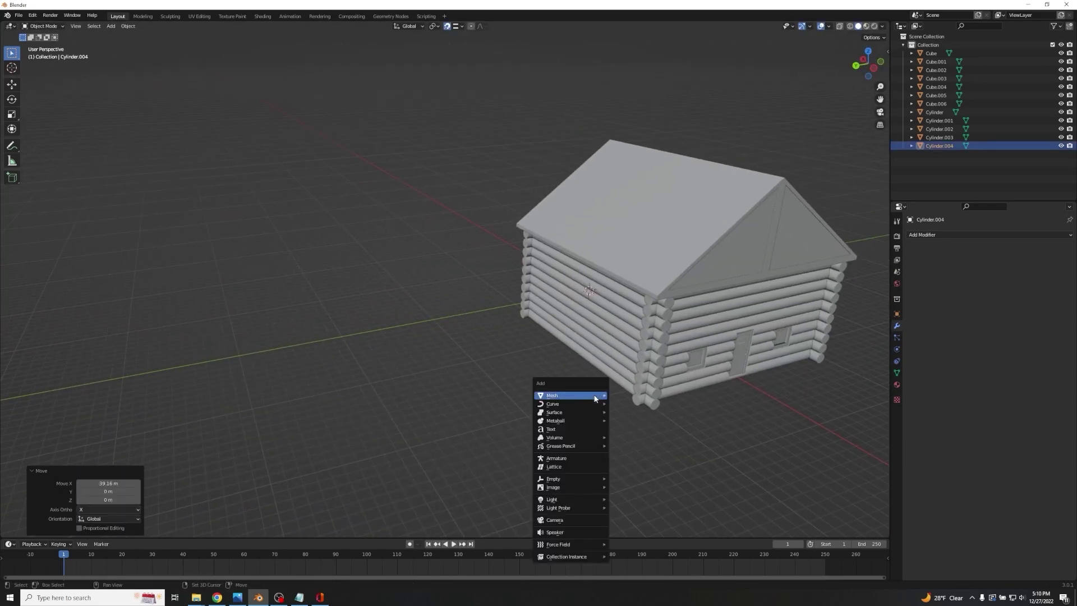
mouse_move(598, 396)
click(641, 186)
middle_drag(355, 307, 231, 380)
key(g)
key(x)
click(633, 421)
Rotate the new cylinder 90° about the X axis and stretch it along Y to a scale of about 1.71.
click(768, 328)
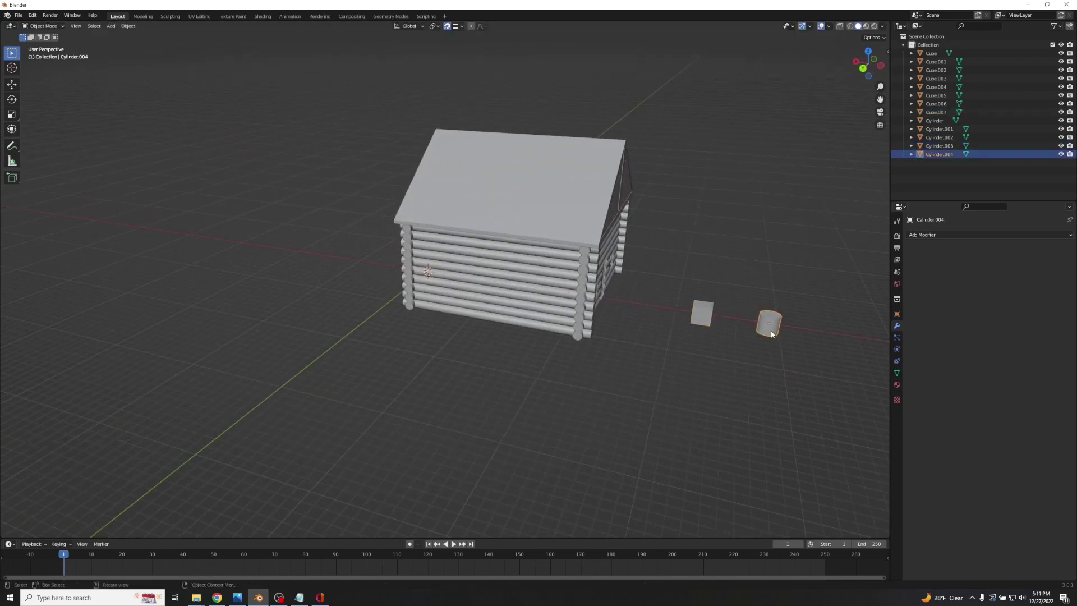
key(KP_Decimal)
scroll(728, 346, up, 1)
middle_drag(713, 361, 616, 313)
scroll(728, 346, down, 2)
text(rx90)
key(Return)
key(s)
key(y)
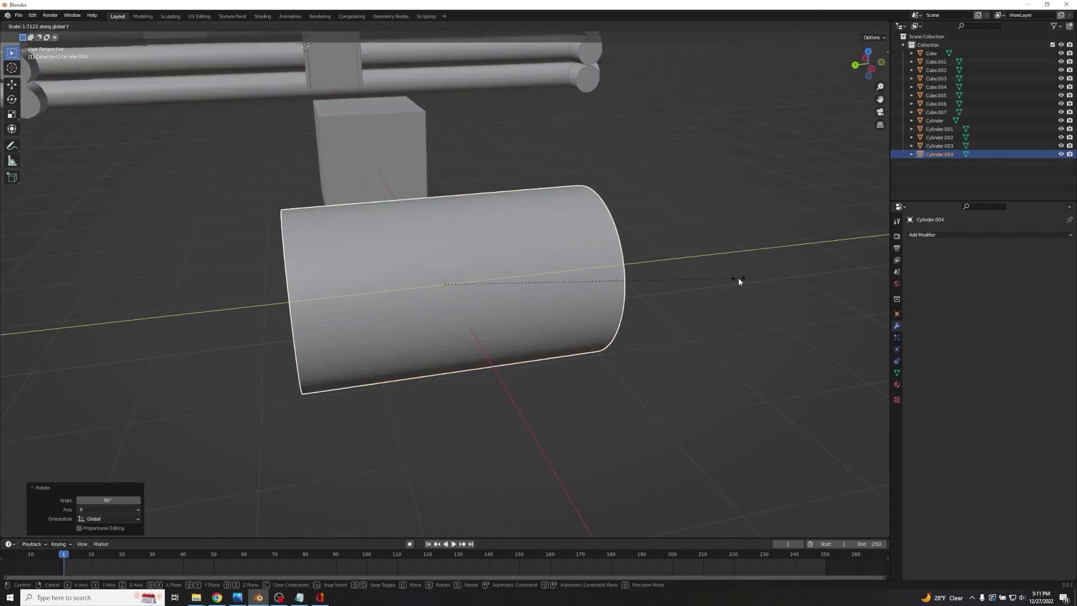
click(737, 279)
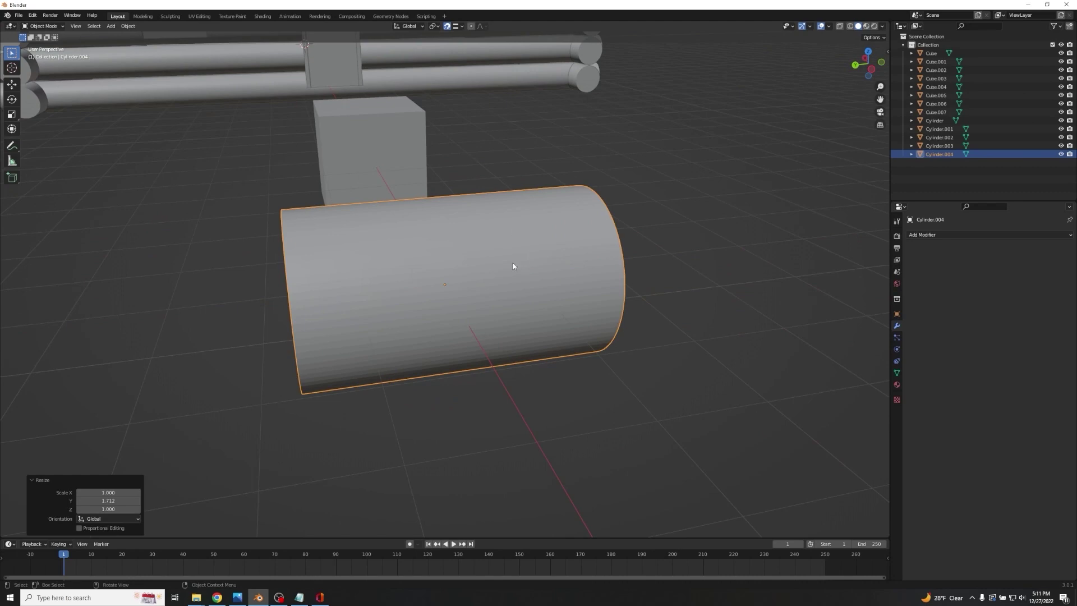
Taper the cylinder by scaling one of its end faces to about 0.86.
key(Tab)
middle_drag(477, 271, 670, 275)
key(alt+a)
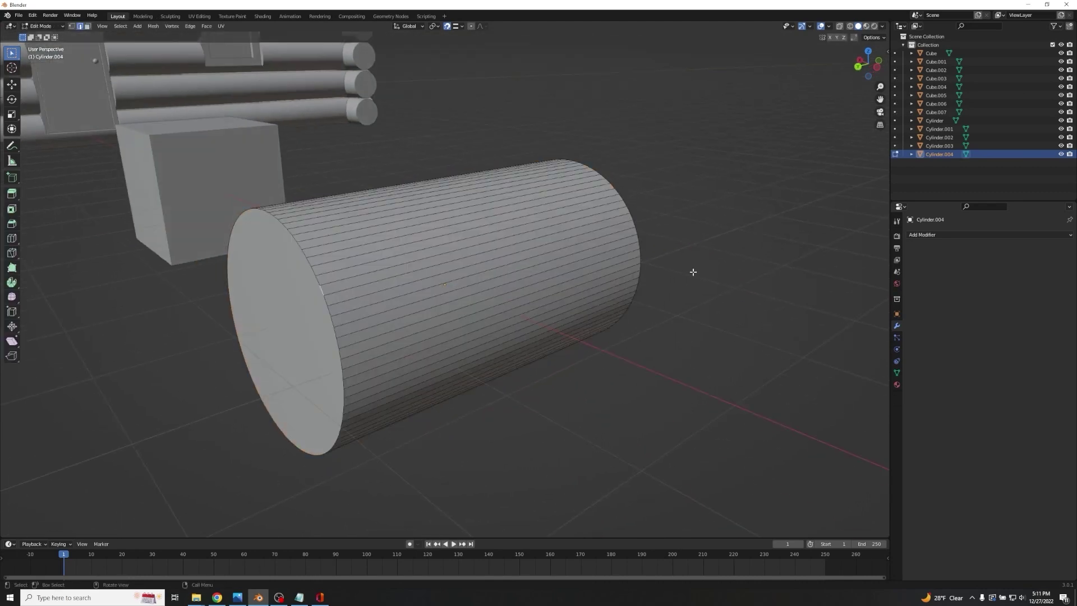
click(277, 326)
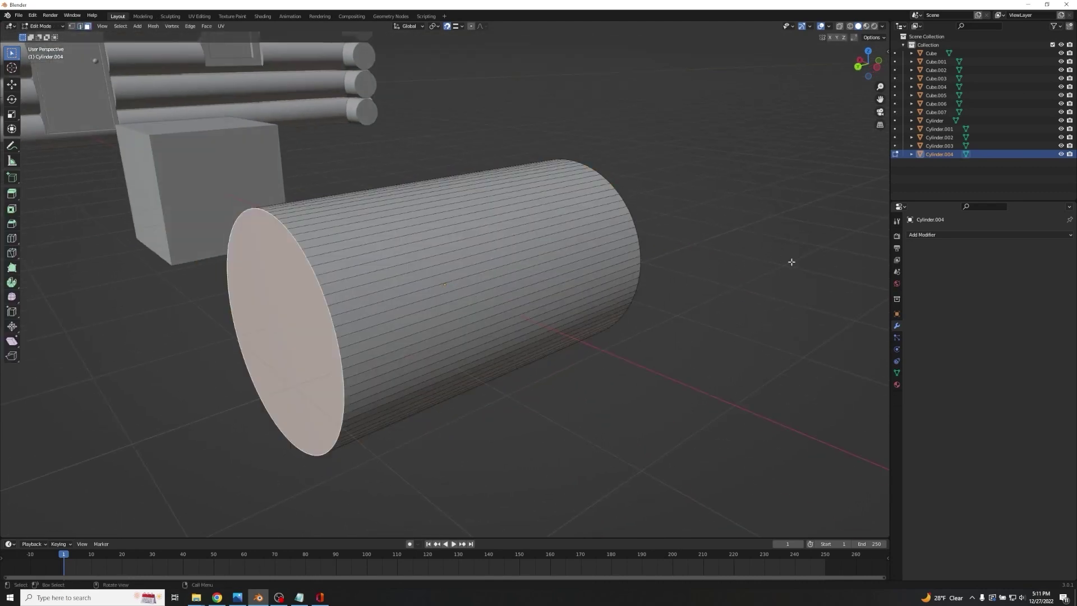
middle_drag(792, 261, 773, 221)
key(s)
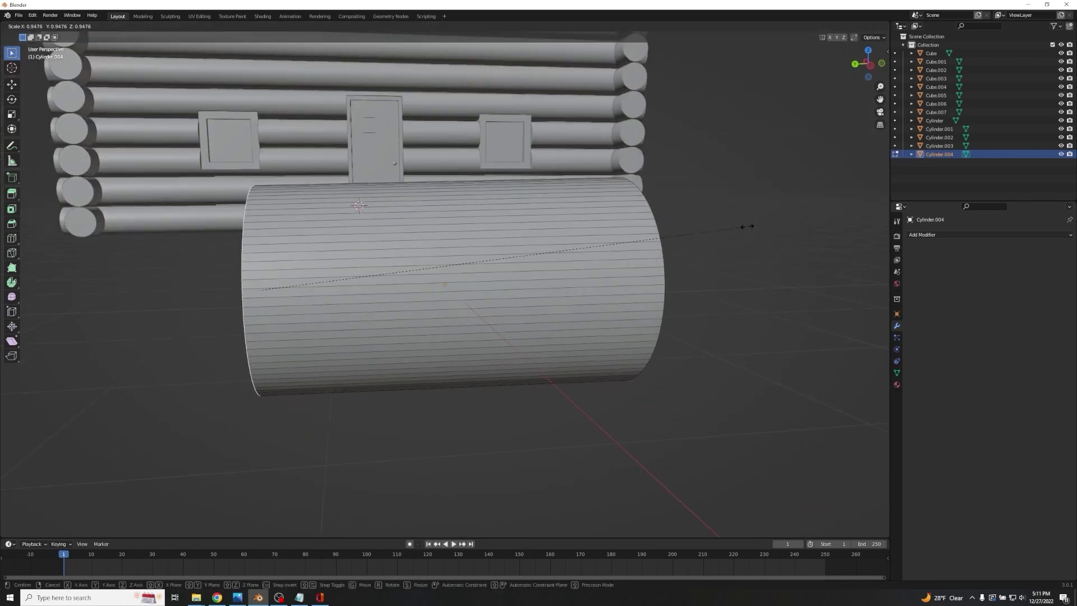
click(702, 235)
middle_drag(702, 235, 225, 189)
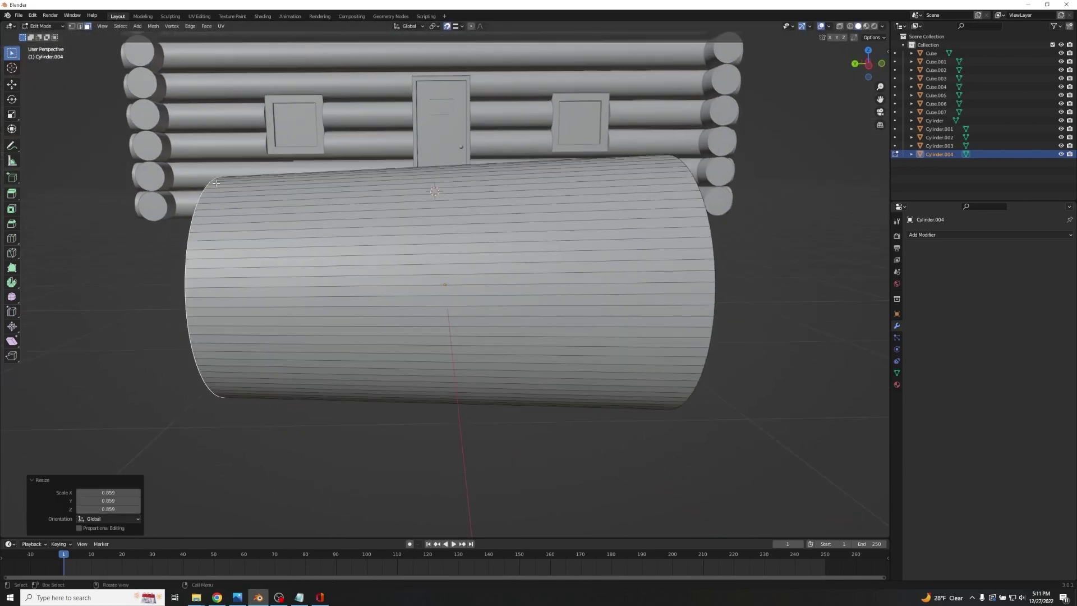
middle_drag(684, 162, 290, 181)
key(Tab)
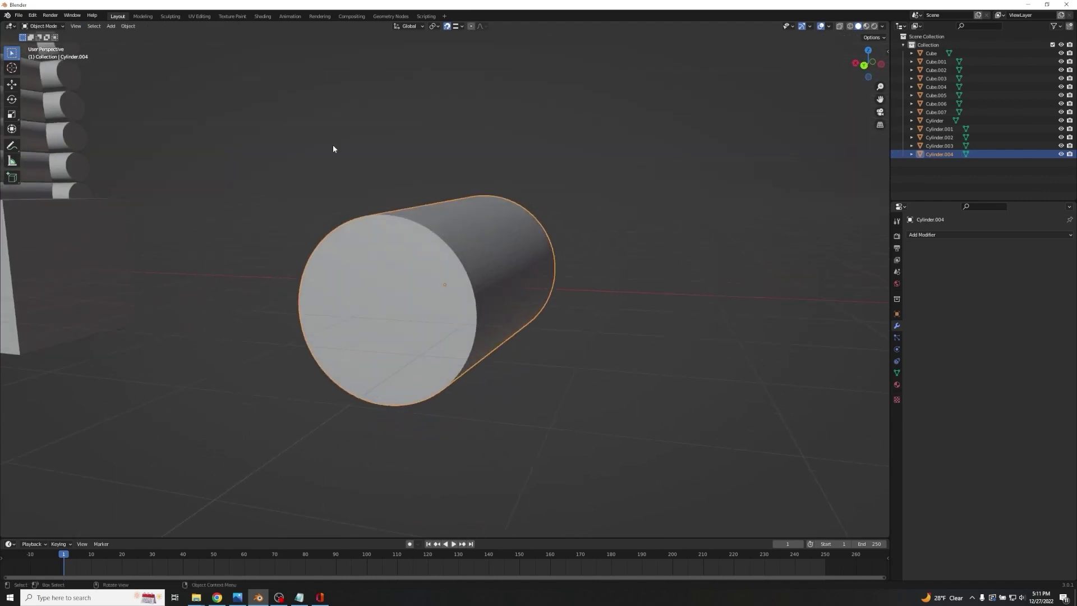
Move the loose cube about 6.33 m along X into the cylinder and lower it about 0.98 m.
click(67, 261)
key(g)
key(x)
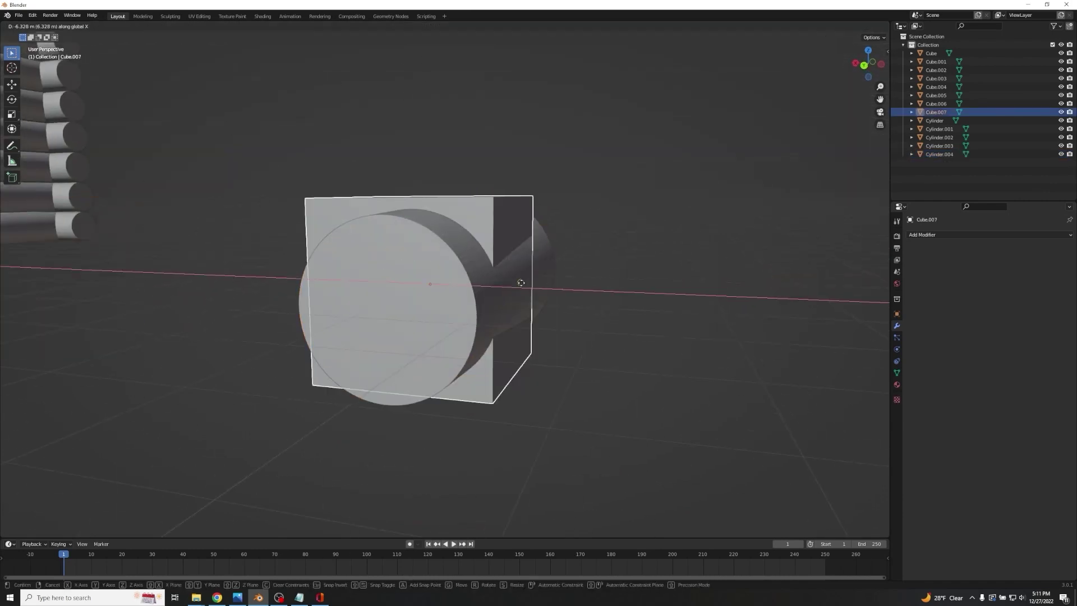
click(520, 281)
middle_drag(587, 241, 538, 289)
key(g)
key(z)
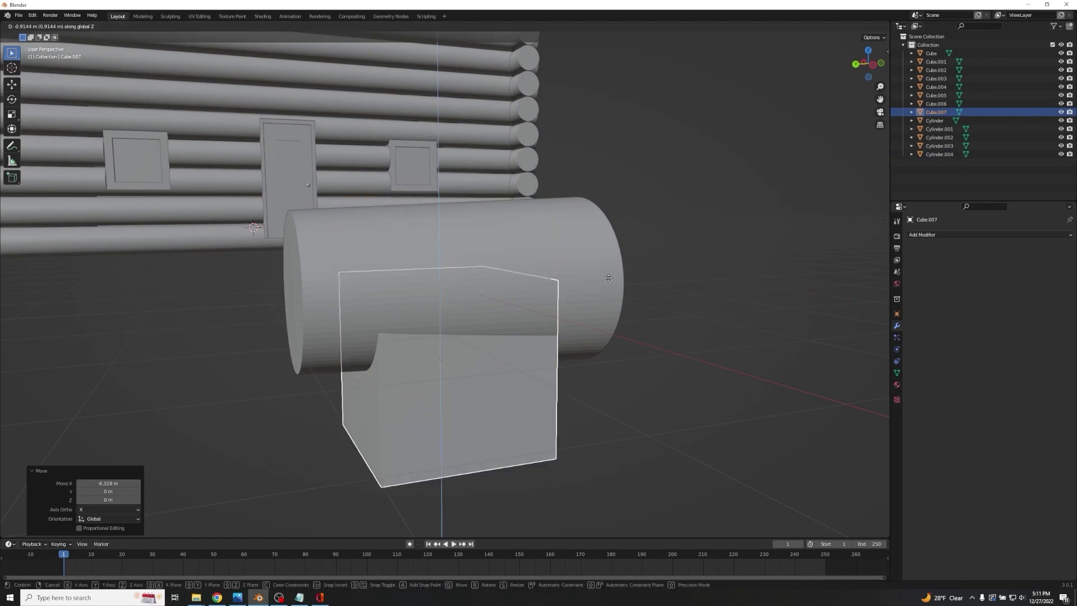
click(611, 281)
Enlarge the cube along Y and to about 1.45 along X beyond the cylinder's footprint, and shift it along X.
middle_drag(645, 267, 552, 271)
key(s)
key(y)
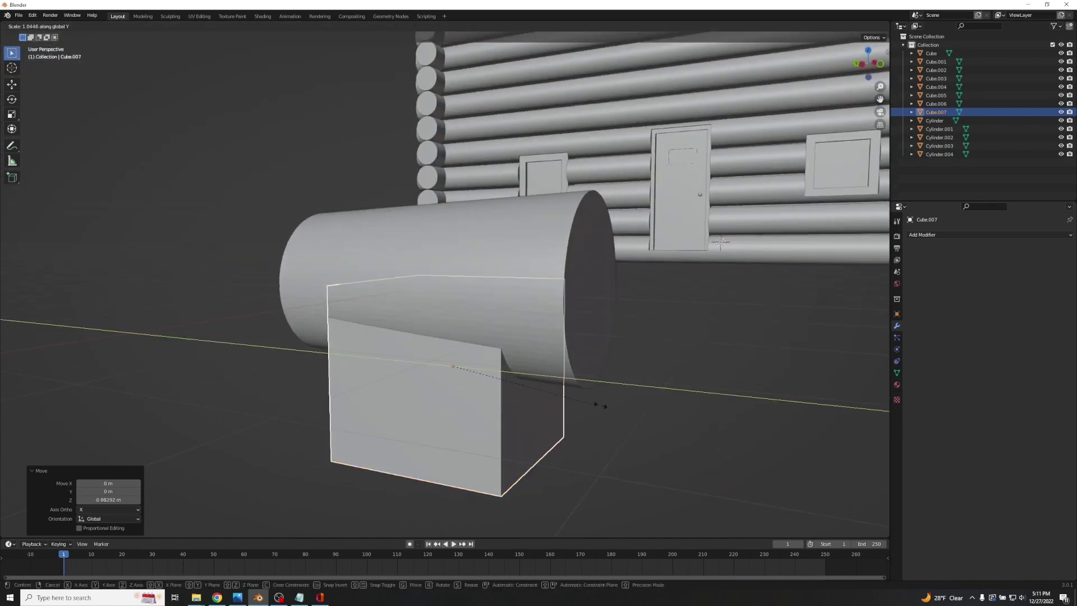
click(806, 413)
middle_drag(806, 414, 785, 369)
key(s)
key(x)
click(862, 337)
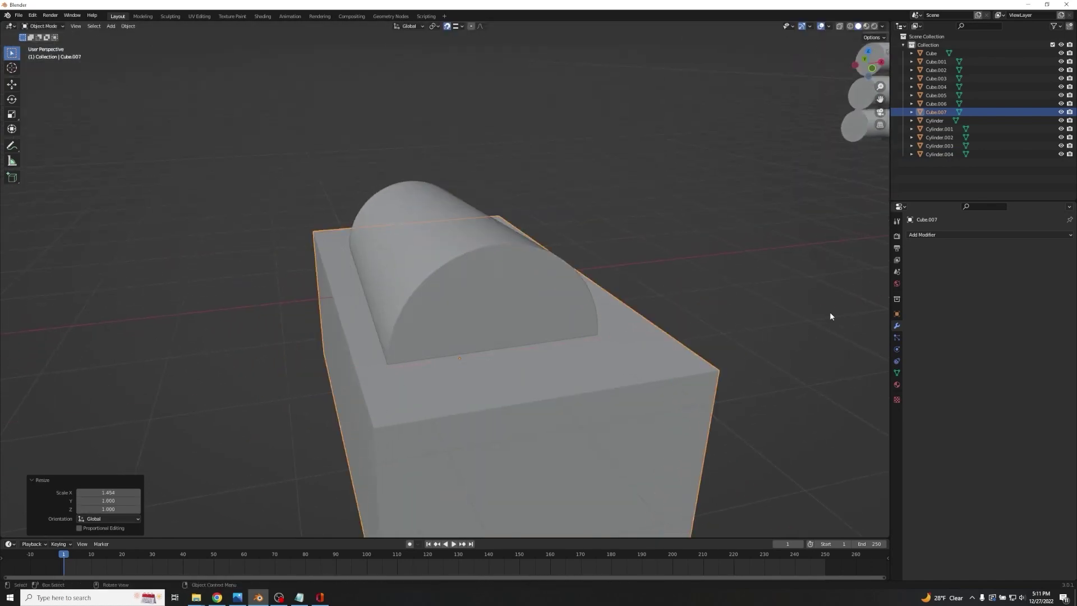
middle_drag(862, 336, 720, 246)
key(g)
key(x)
click(705, 243)
Fine-tune the cube's height along Z so it covers the lower part of the cylinder.
click(460, 260)
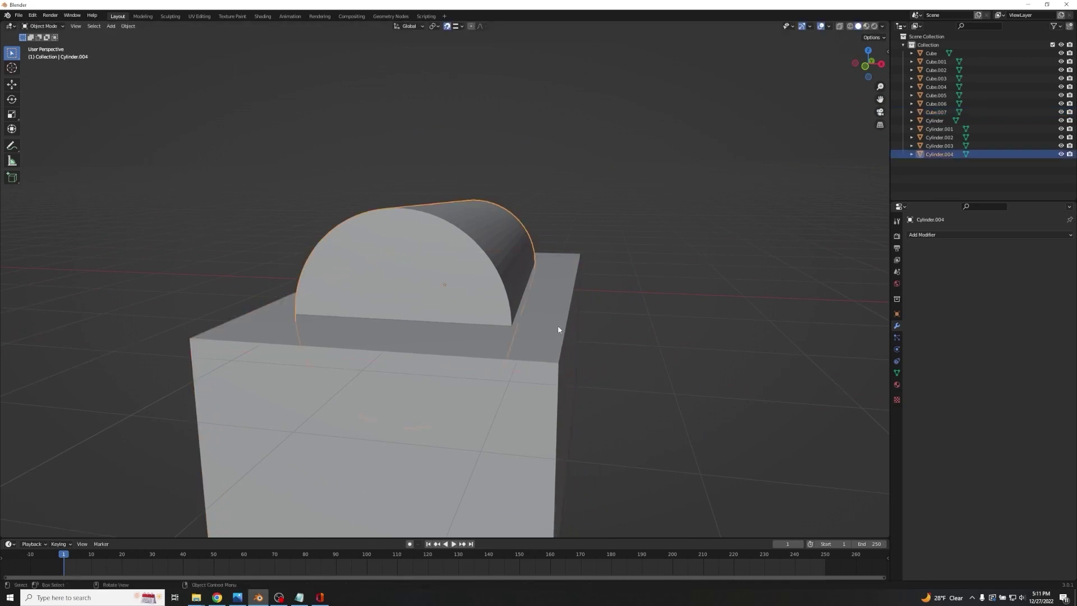
middle_drag(553, 342, 539, 313)
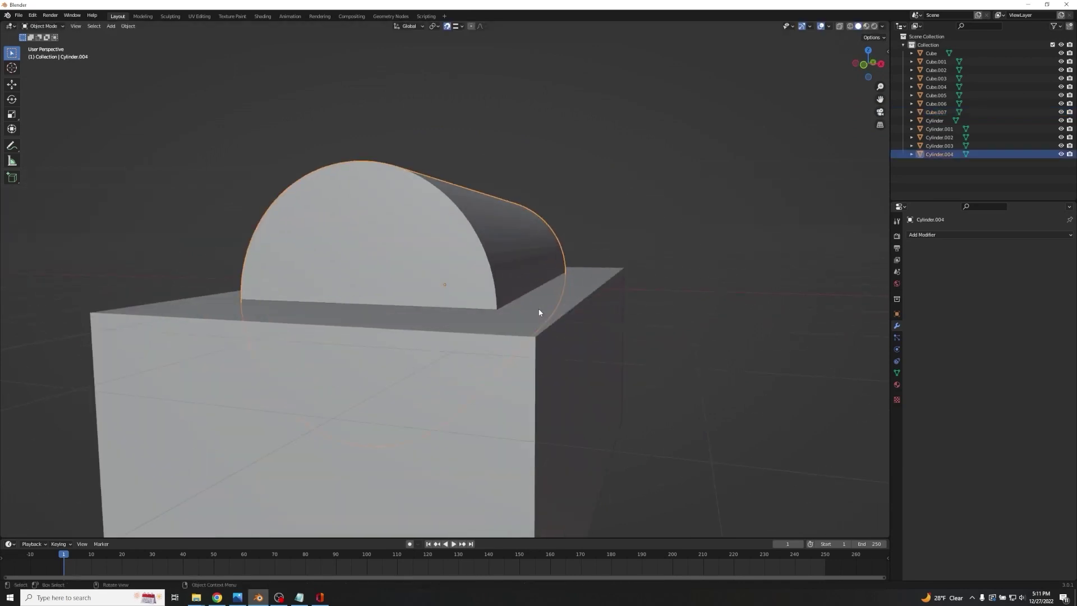
click(508, 304)
key(g)
key(z)
click(504, 309)
key(alt+a)
middle_drag(504, 309, 578, 331)
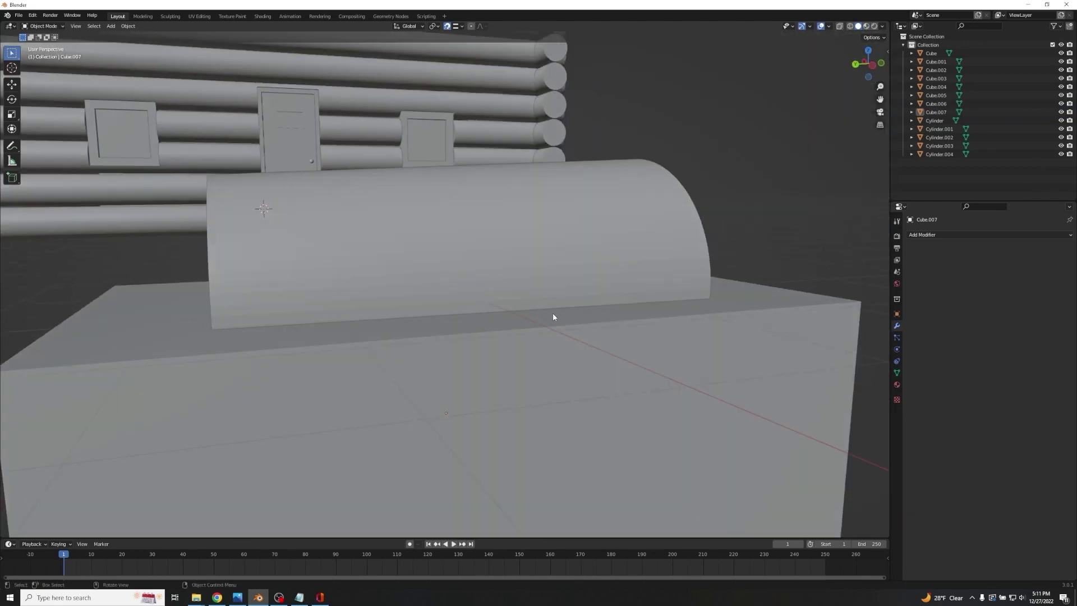
Cut away the cylinder's lower part with an applied Boolean modifier using the cube, and delete the cube.
click(383, 237)
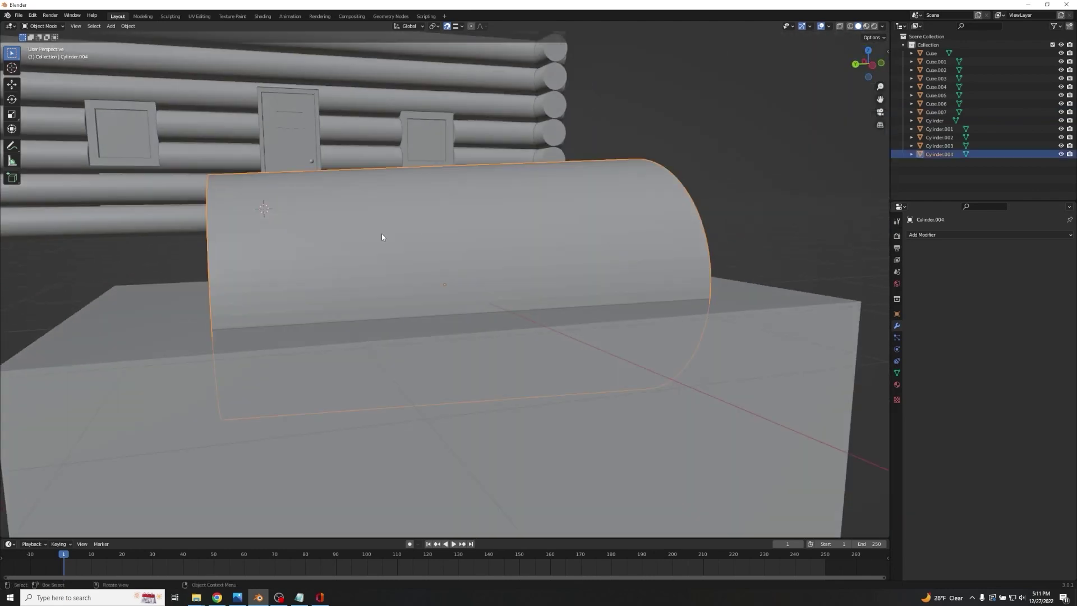
click(935, 235)
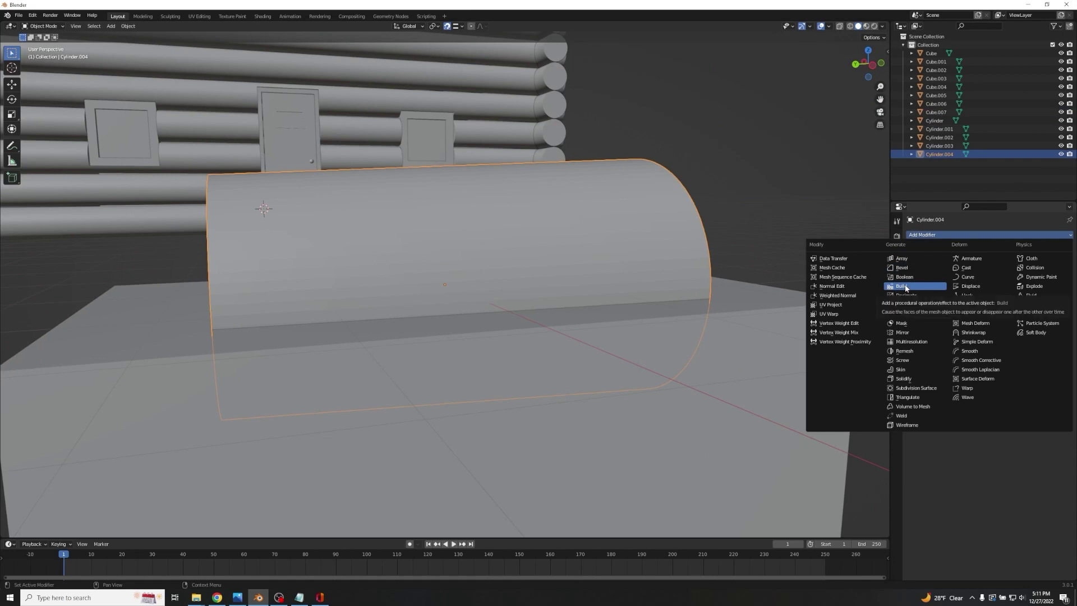
click(905, 277)
click(1060, 282)
click(688, 411)
key(ctrl+a)
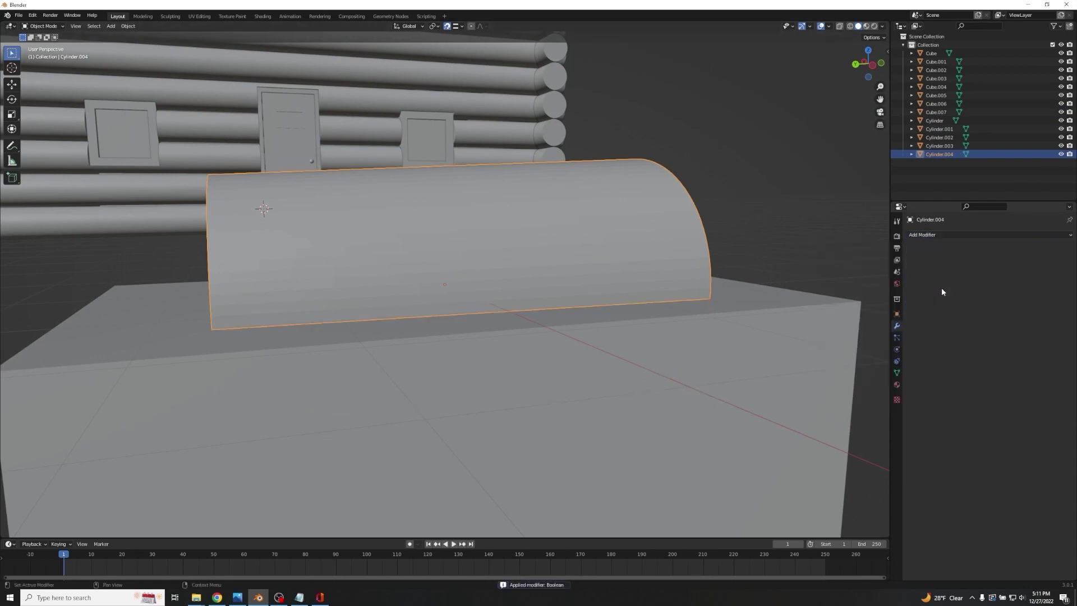
click(746, 433)
key(Delete)
Delete the underside and end faces of the half cylinder so only the curved shell remains.
click(608, 241)
scroll(479, 298, up, 1)
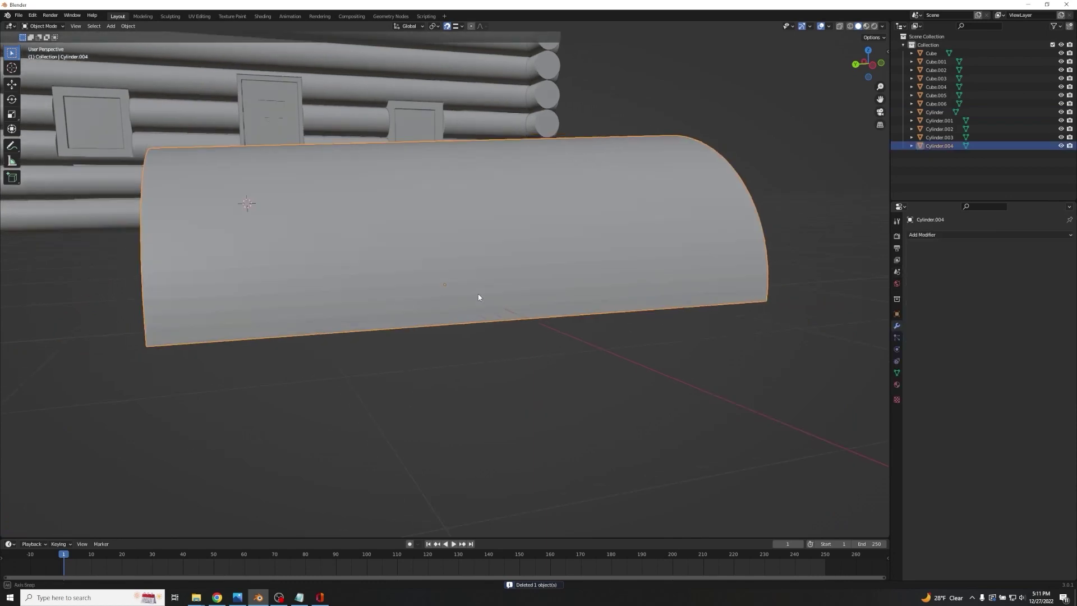
middle_drag(479, 298, 527, 315)
key(Tab)
click(278, 356)
middle_drag(517, 418, 478, 291)
click(597, 310)
middle_drag(597, 310, 430, 342)
key(x)
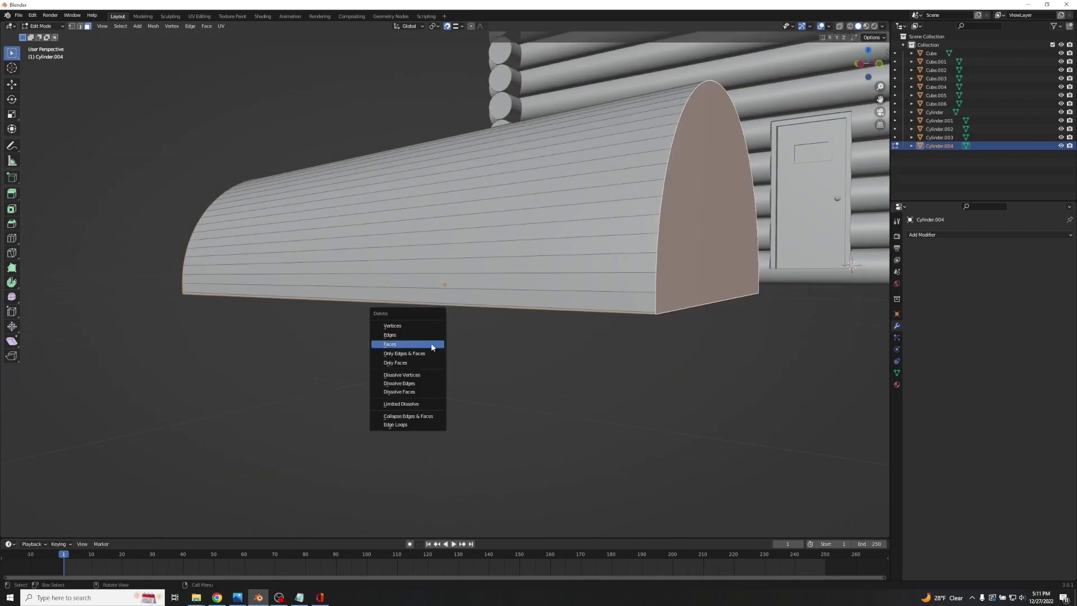
click(433, 345)
Thicken the curved shell with a Solidify modifier of 0.1 m thickness and apply the modifier.
click(931, 234)
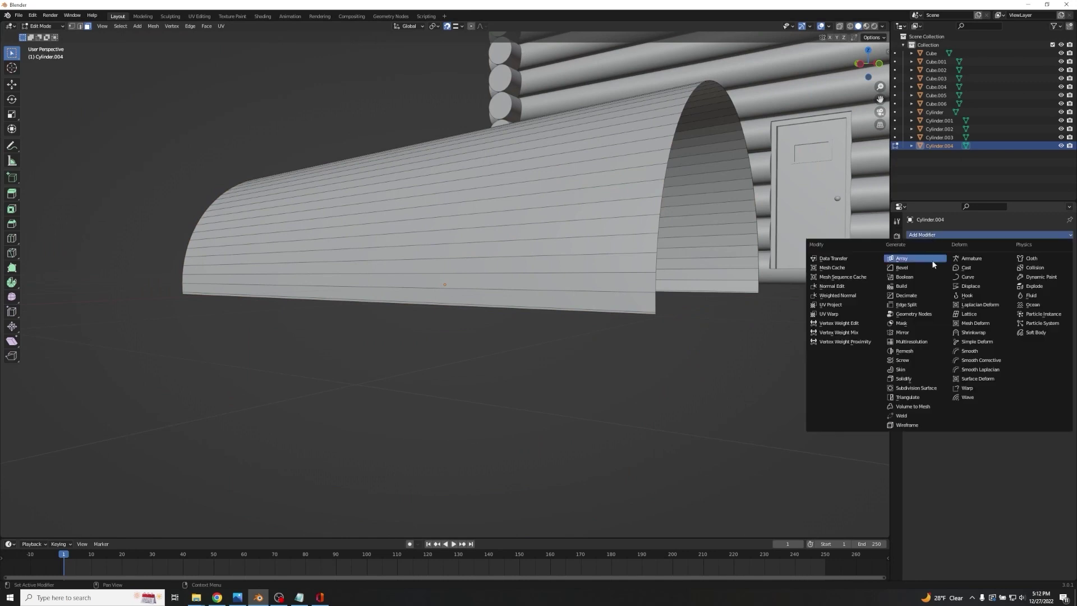
click(915, 371)
click(1004, 271)
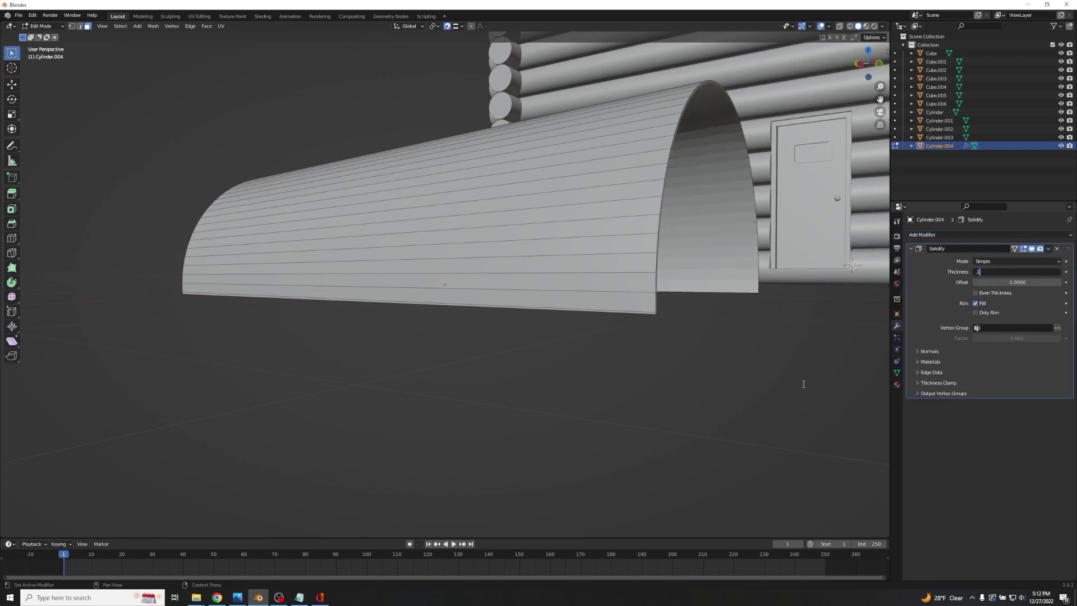
key(Return)
middle_drag(784, 392, 746, 401)
key(Tab)
scroll(503, 355, down, 3)
middle_drag(504, 356, 697, 334)
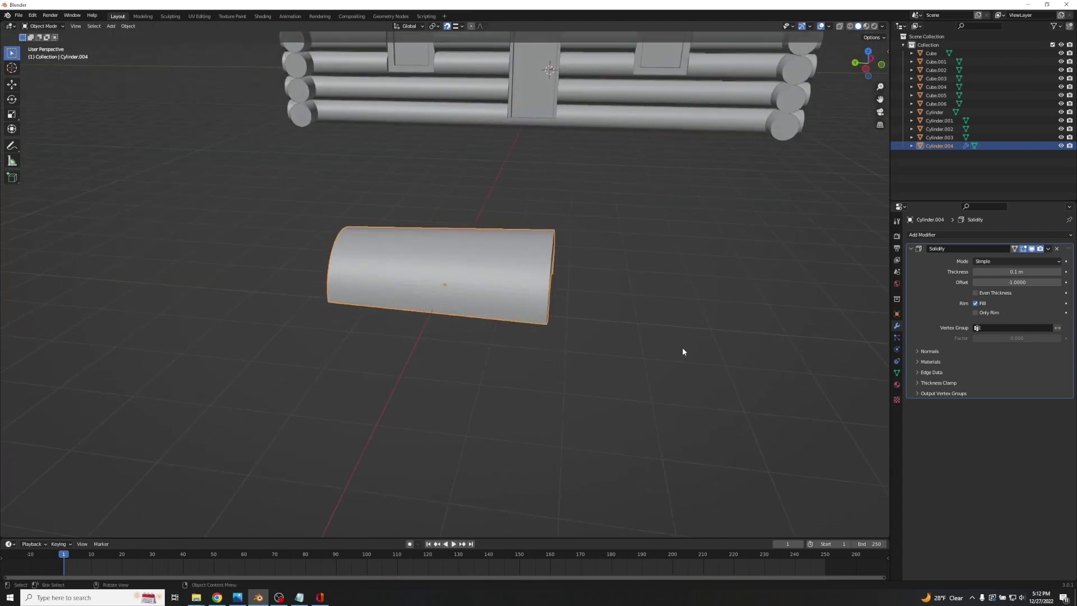
key(ctrl+a)
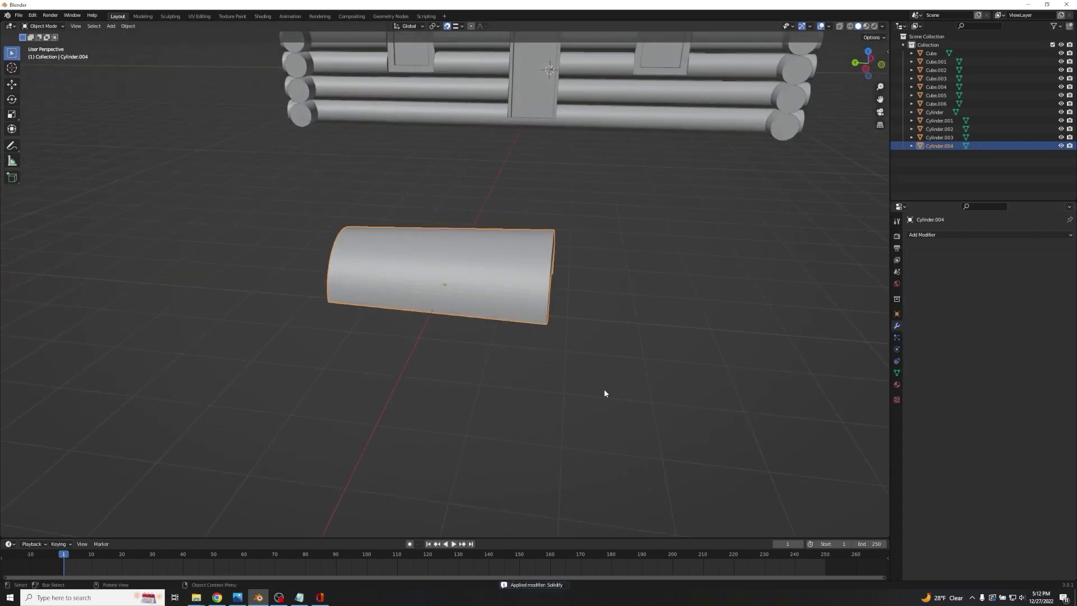
Scale the tapered half-round shell down uniformly to about 0.456 and compare it with the cabin.
key(s)
click(554, 327)
scroll(504, 354, down, 2)
middle_drag(504, 355, 467, 447)
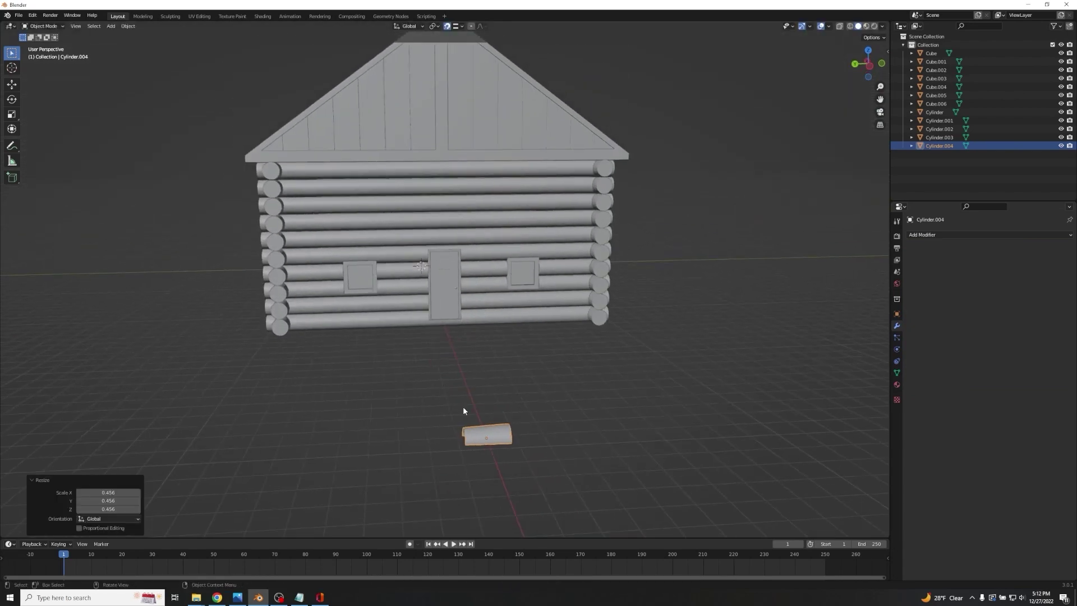
middle_drag(497, 405, 481, 379)
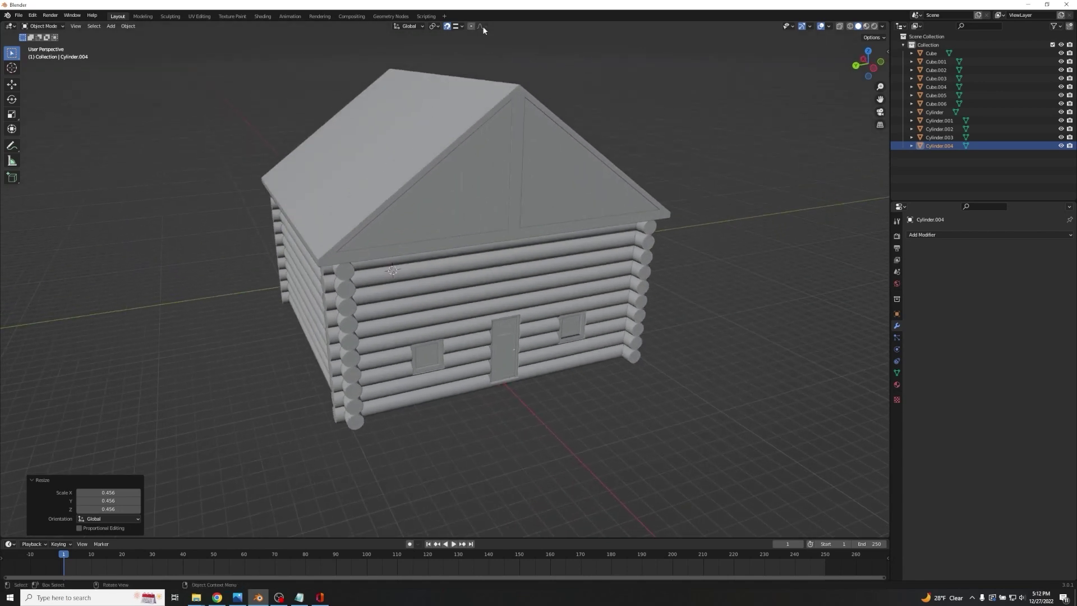
Set snapping to Face and enable Align Rotation to Target.
click(455, 26)
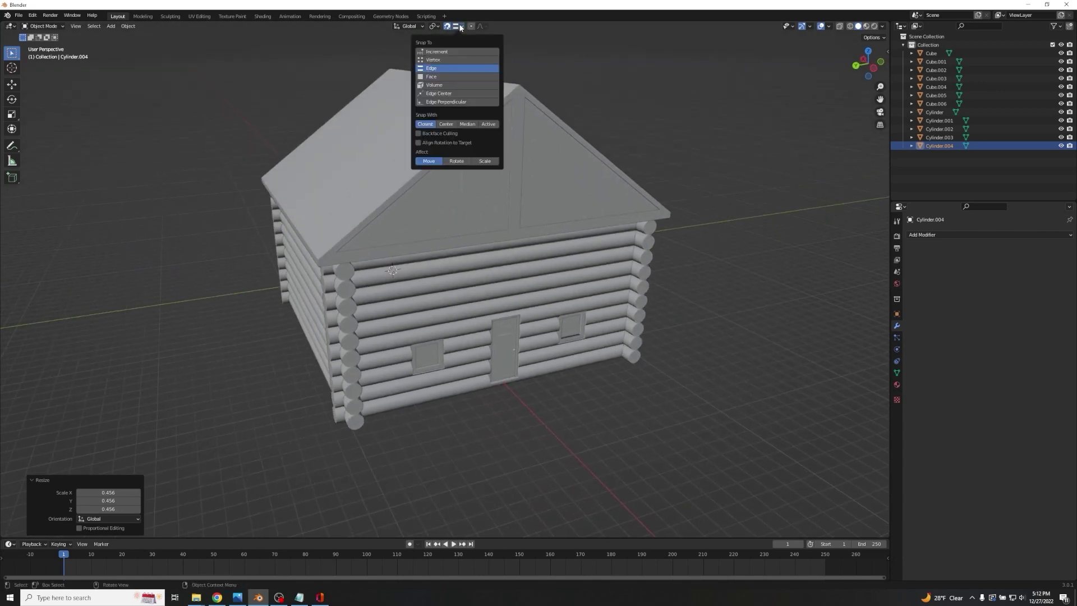
click(434, 77)
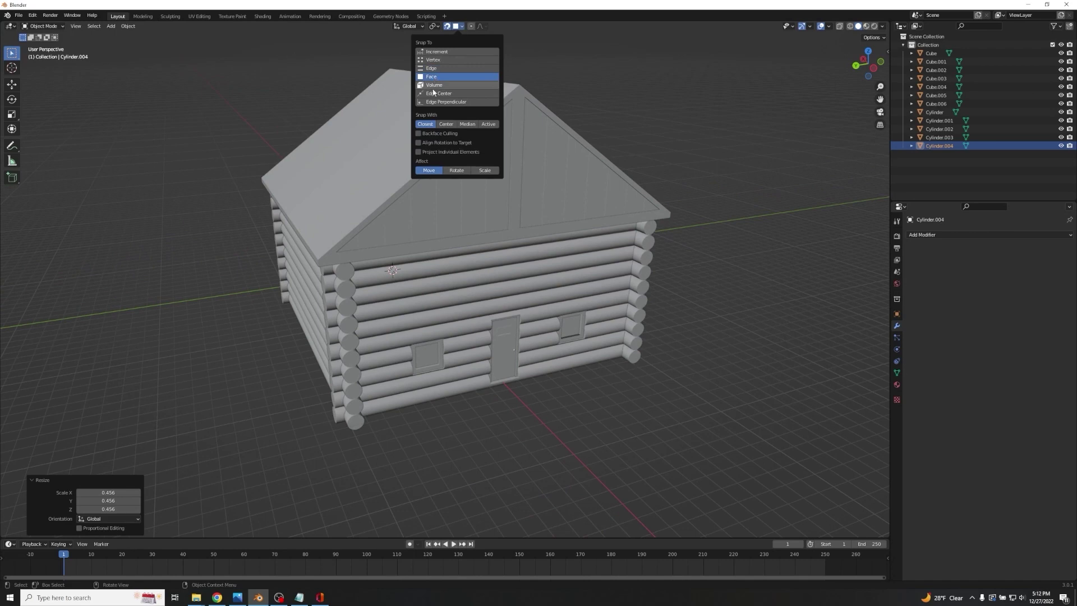
click(418, 143)
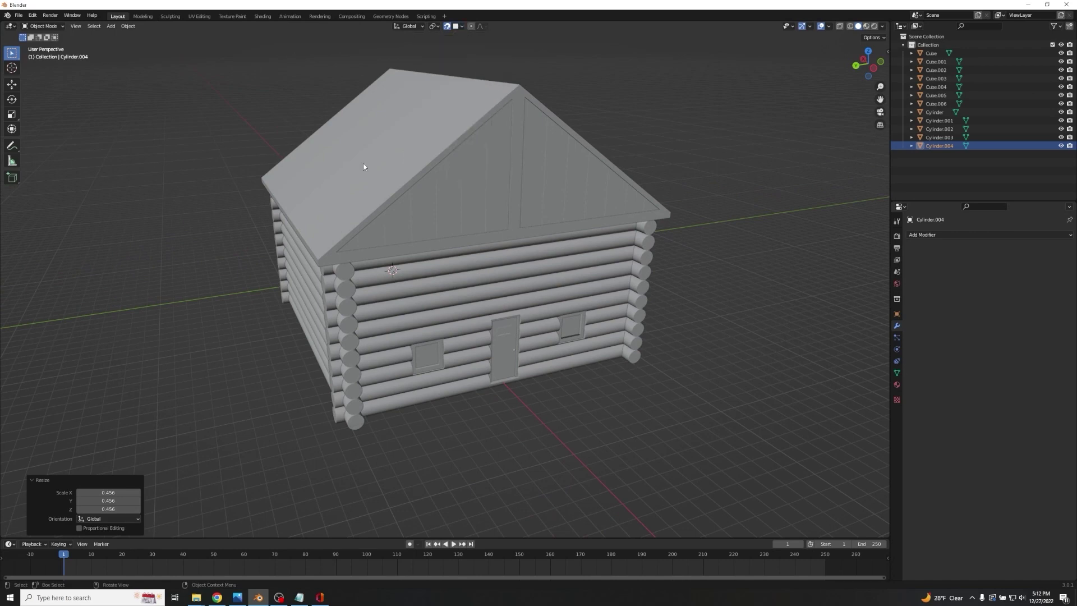
click(248, 247)
middle_drag(227, 242, 324, 260)
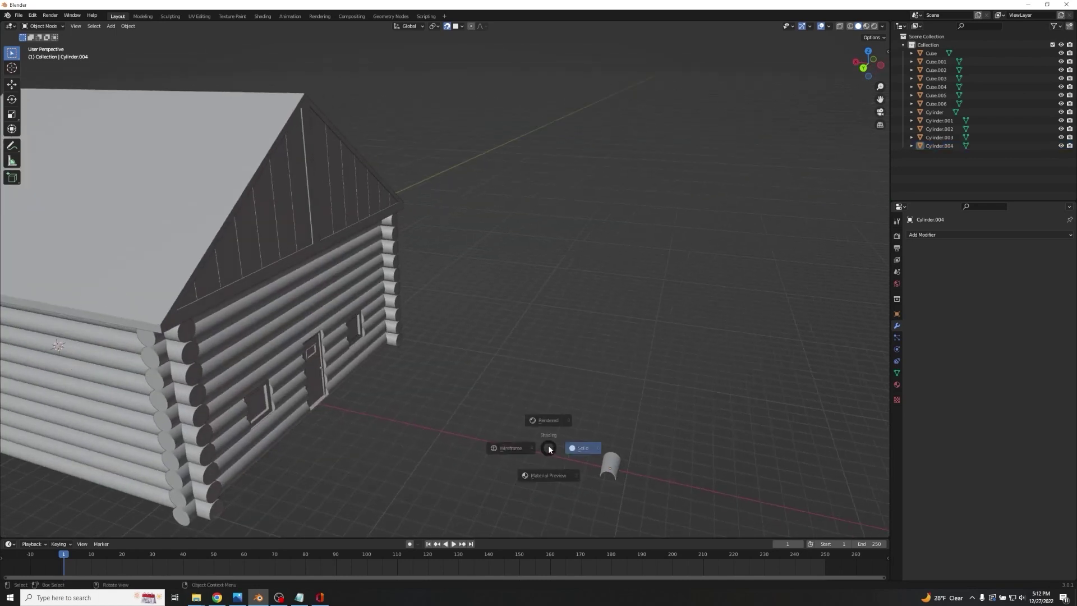
key(Escape)
Move the half-round tile up about 24.4 m along Z and about 33 m along X so it floats above the cabin.
click(606, 465)
scroll(624, 375, down, 4)
key(g)
key(z)
click(606, 183)
scroll(608, 182, up, 2)
key(g)
key(x)
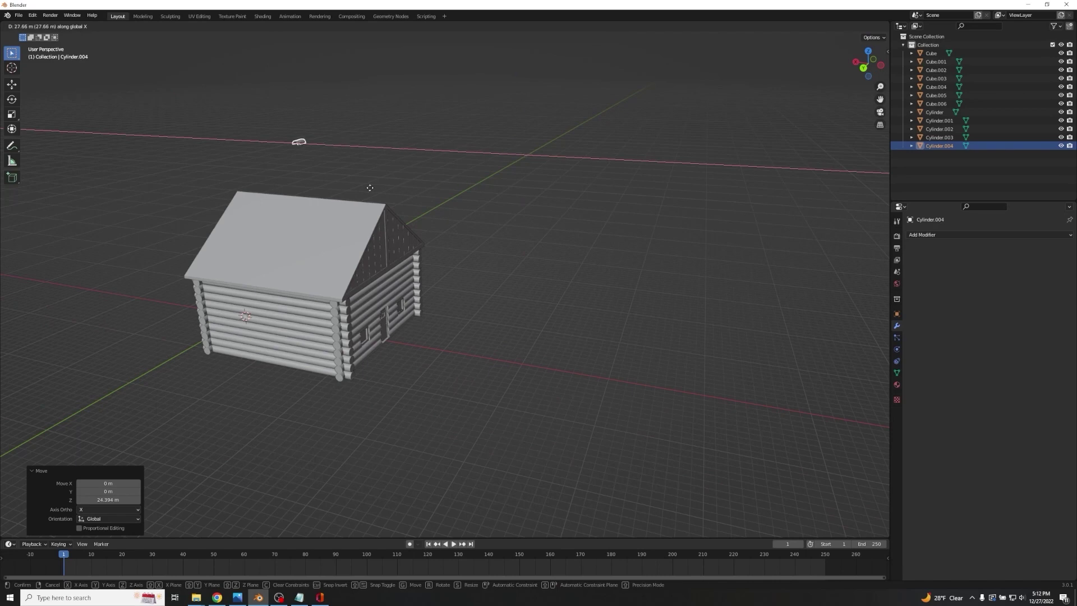
click(332, 185)
middle_drag(473, 151, 399, 138)
scroll(521, 110, up, 2)
middle_drag(521, 109, 503, 79)
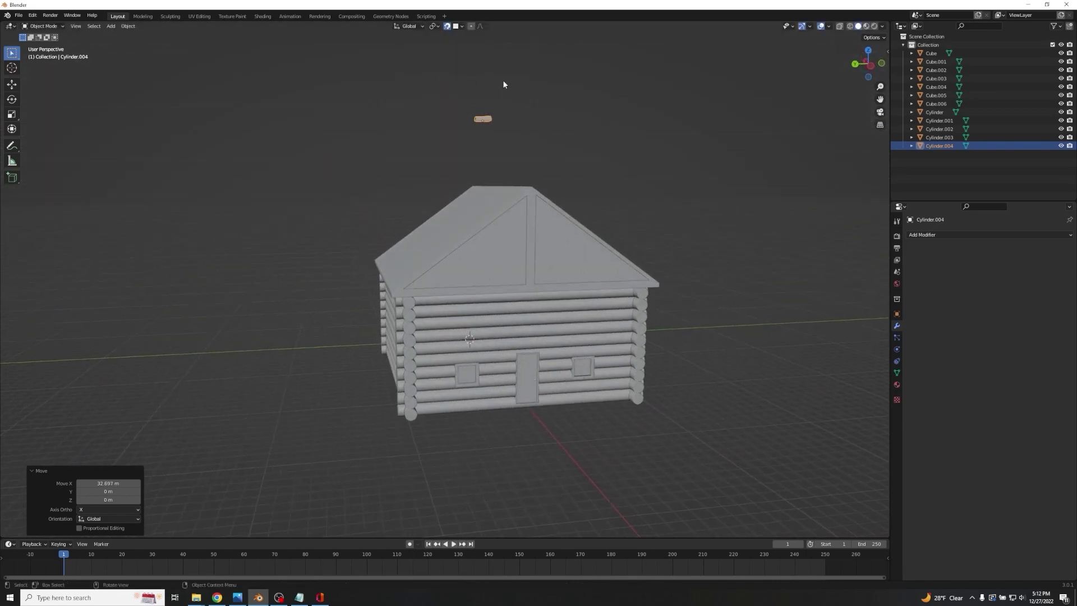
Snap the half-round tile onto the face of one roof slope.
scroll(503, 79, up, 1)
key(KP_Decimal)
scroll(503, 80, down, 5)
scroll(503, 81, down, 1)
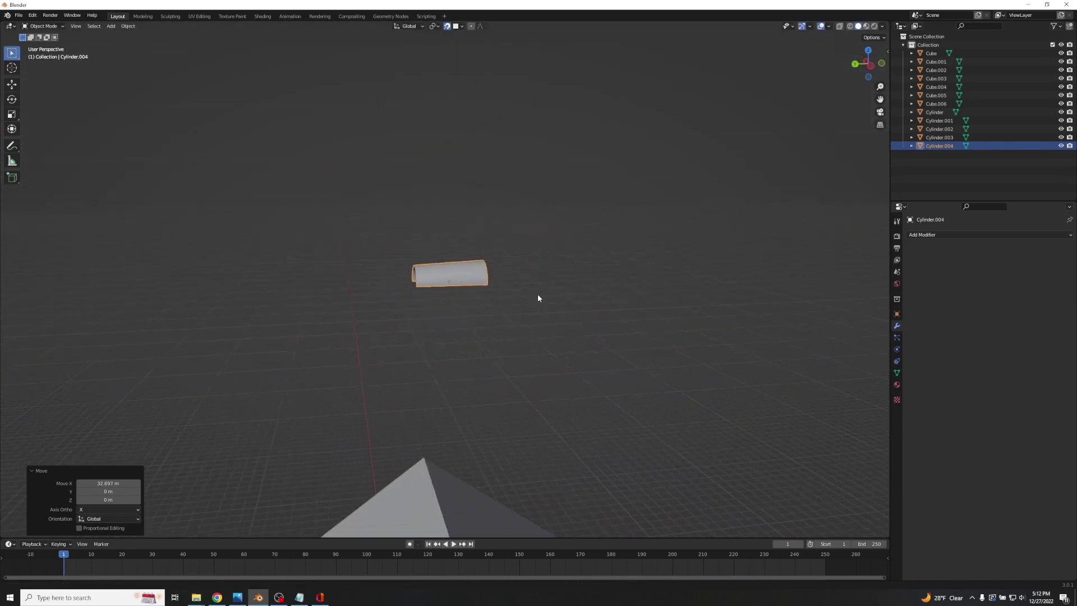
shift+middle_drag(531, 316, 562, 121)
scroll(579, 185, down, 5)
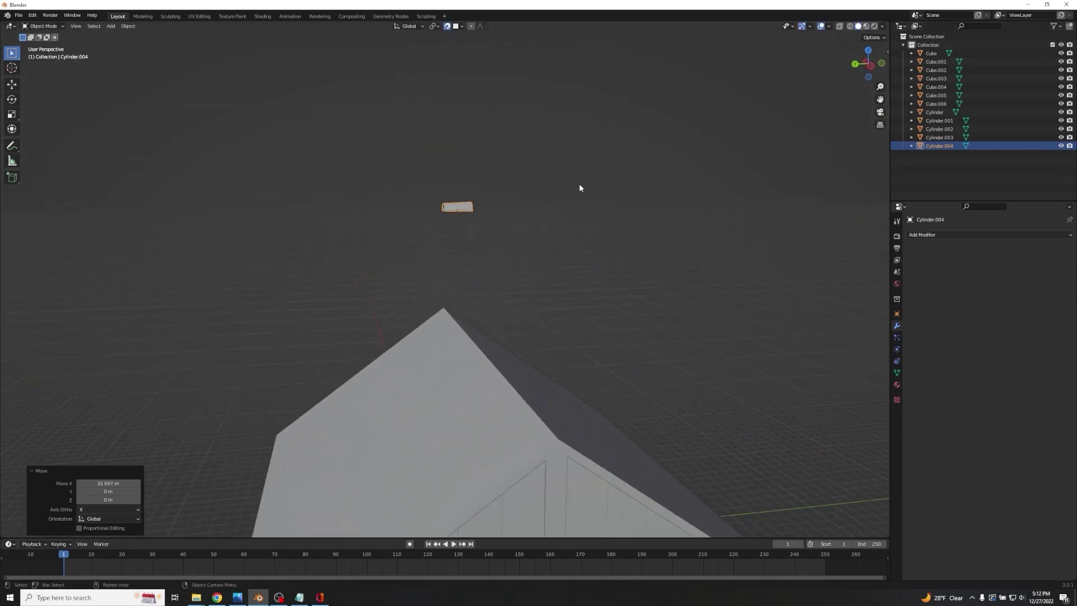
key(g)
click(406, 436)
Rotate the tile 90° about X and lower it about 0.97 m along Z onto the roof slope.
middle_drag(405, 436, 340, 251)
scroll(435, 197, up, 3)
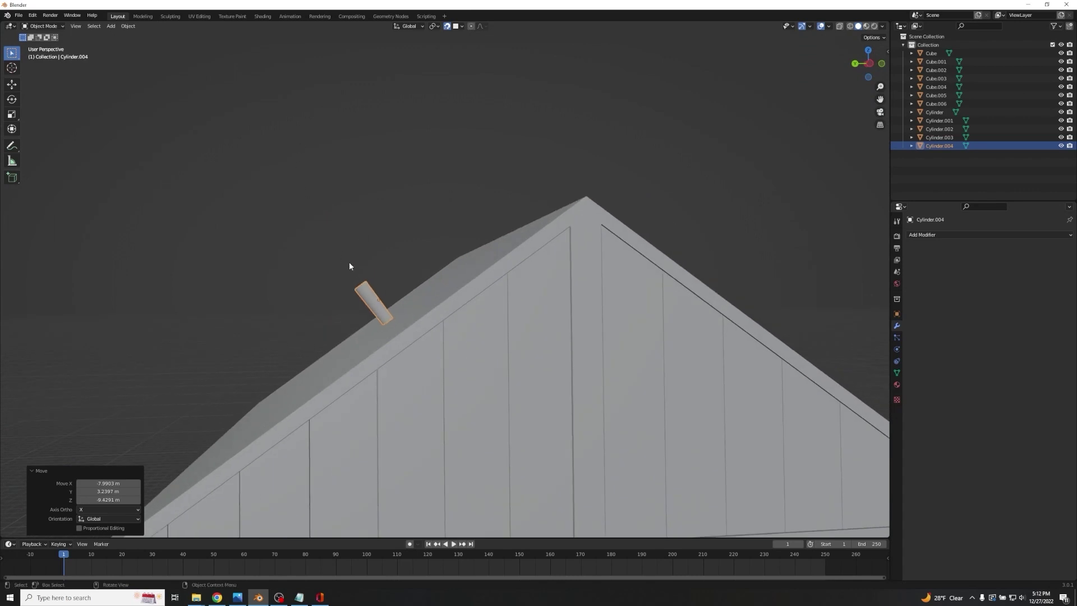
text(rx)
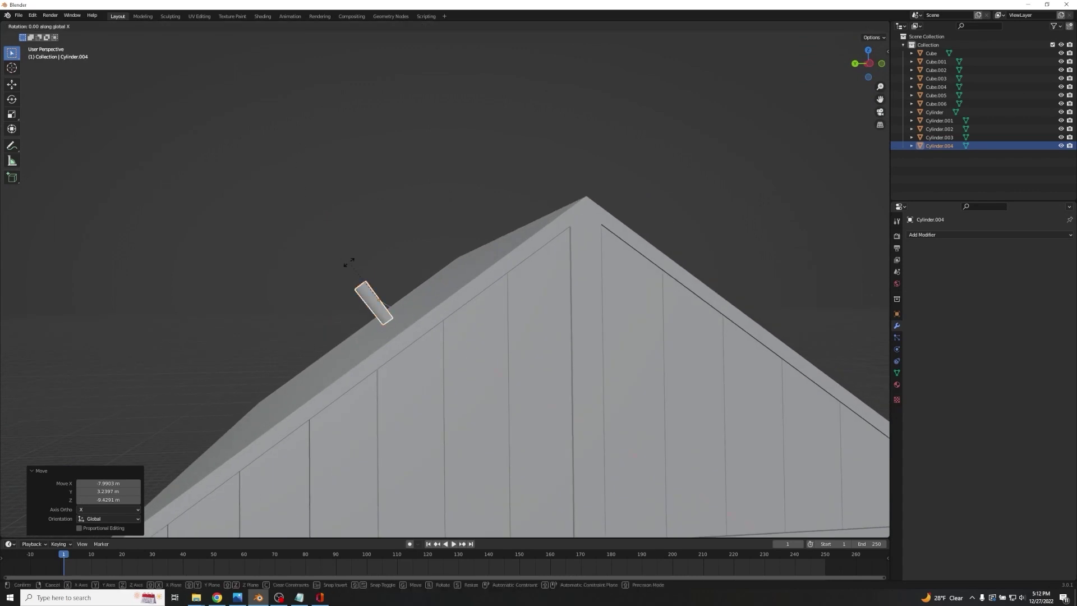
text(90)
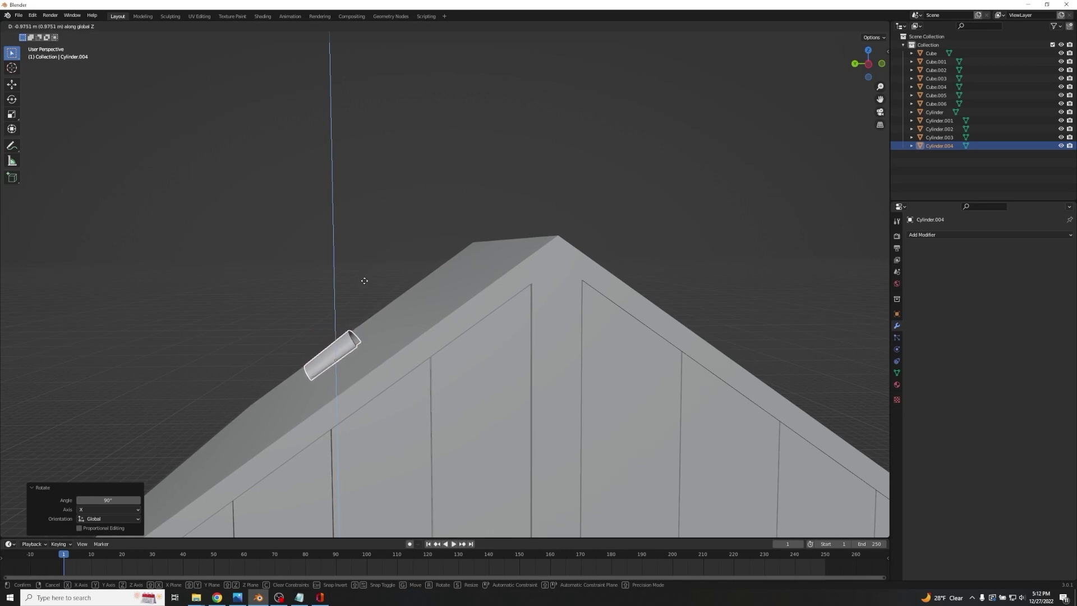
click(362, 276)
middle_drag(363, 280, 372, 273)
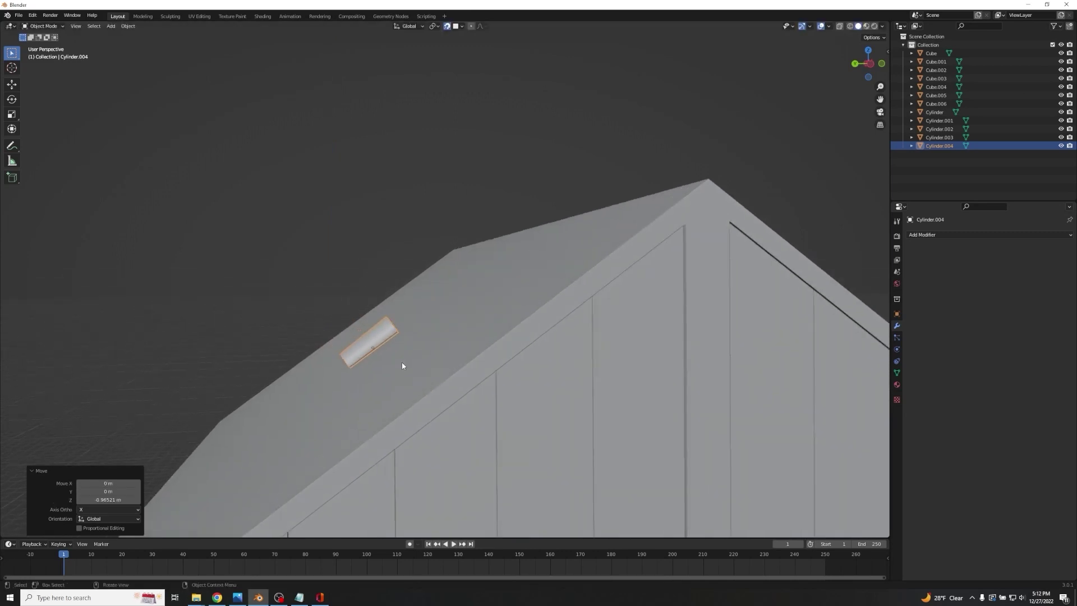
Nudge the tile about 0.04 m along Z to refine how it sits on the roof slope.
text(rz90)
key(Escape)
click(459, 27)
key(g)
key(z)
click(376, 350)
middle_drag(344, 288, 334, 292)
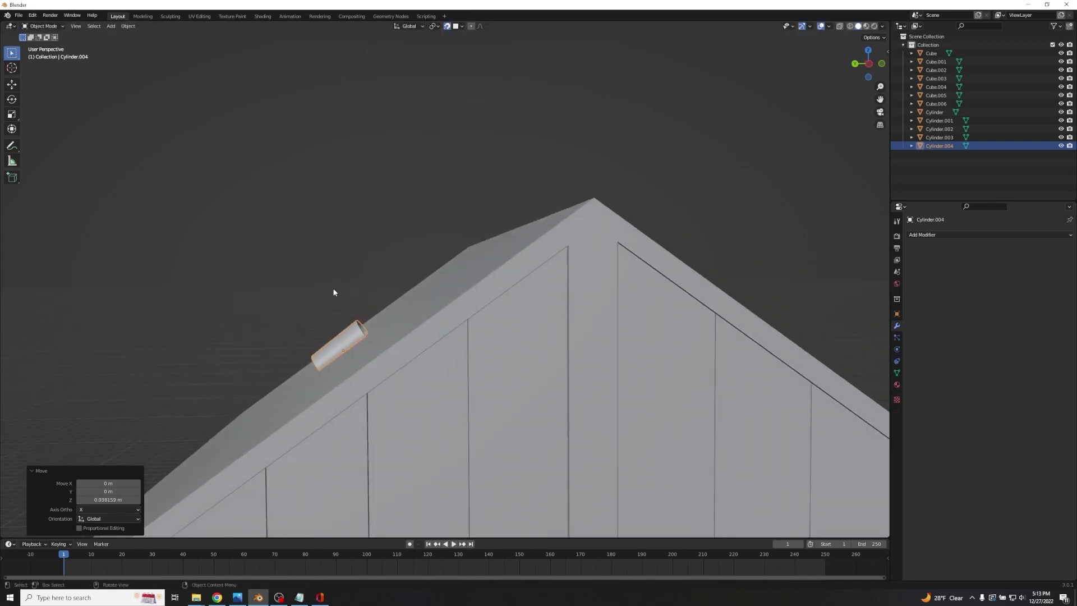
Duplicate the tile and place the copy about 20.9 m away along Y, beside the cabin.
middle_drag(483, 272, 494, 276)
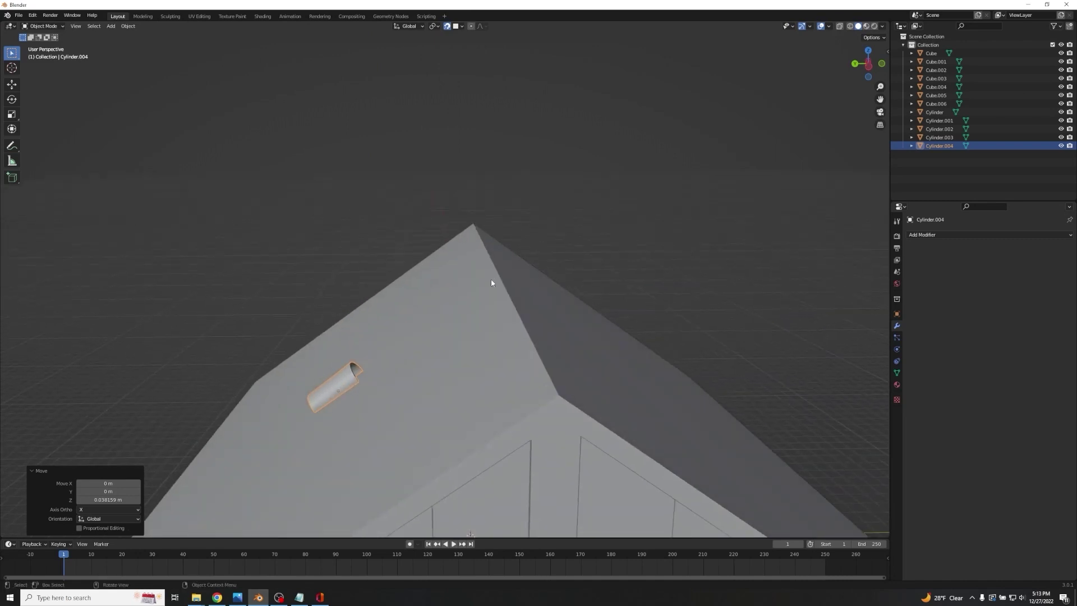
middle_drag(390, 313, 572, 298)
scroll(580, 231, down, 5)
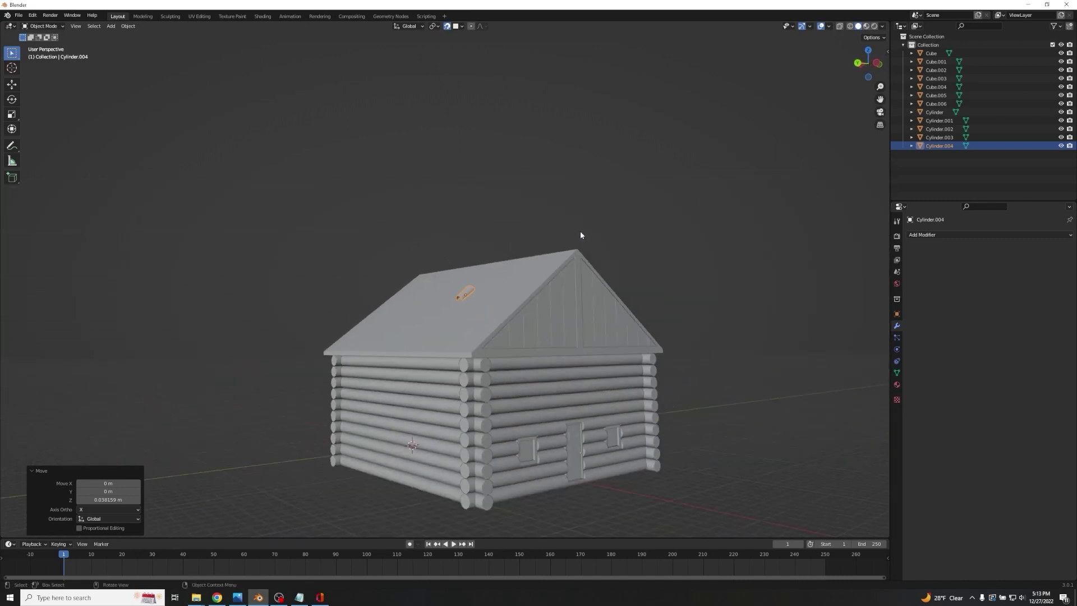
key(shift+d)
key(y)
click(252, 214)
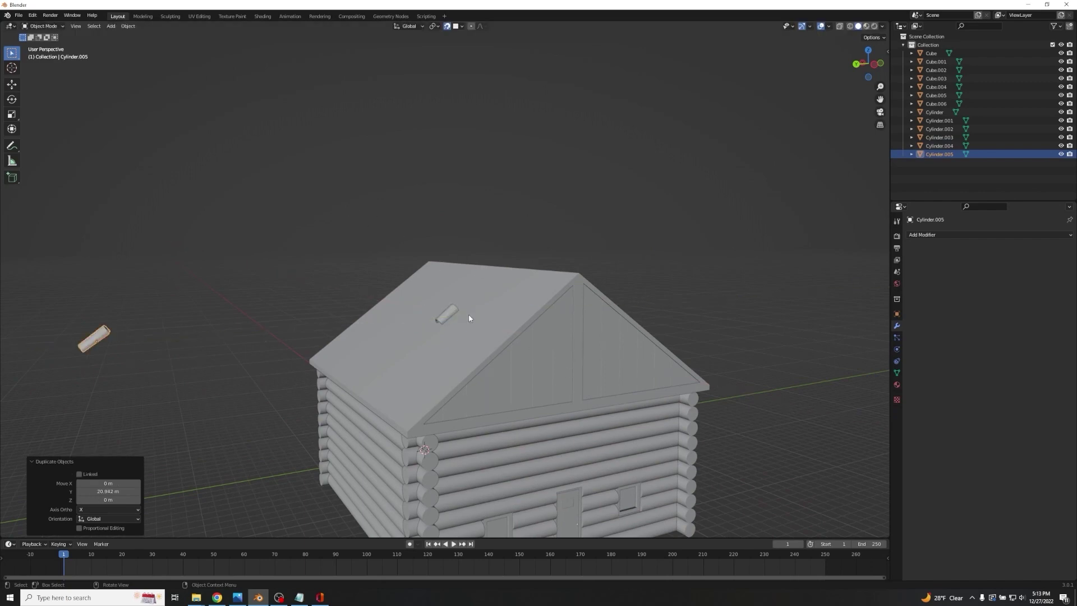
Select the tile on the roof slope and switch the snapping target to Edge.
click(444, 316)
middle_drag(552, 226, 528, 213)
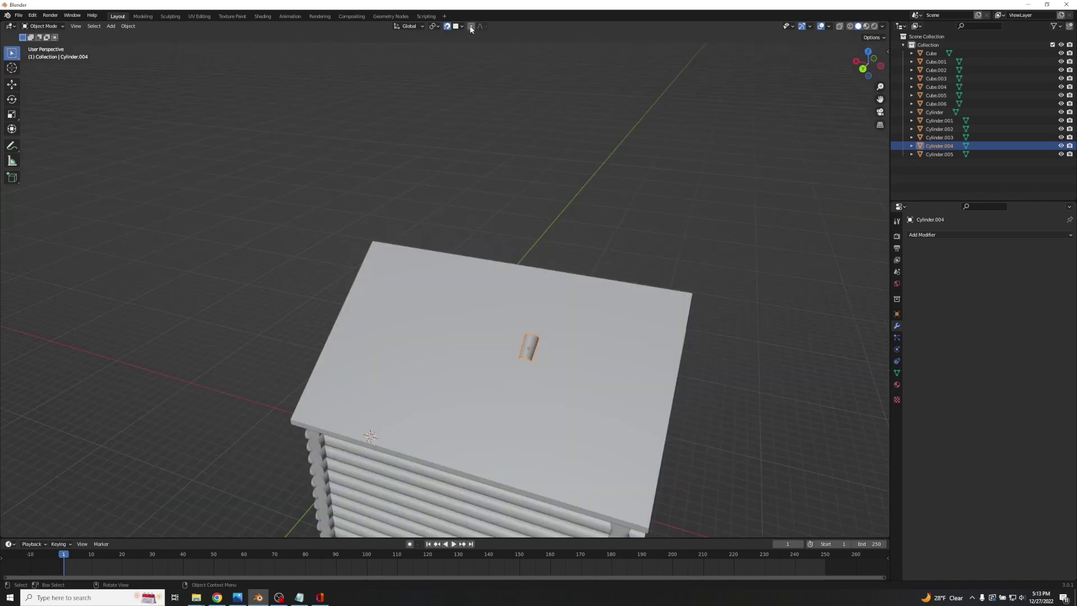
click(461, 26)
click(432, 68)
Bevel the roof's ridge edge with one segment to form a narrow flat strip along the ridge.
middle_drag(657, 227, 523, 332)
click(511, 347)
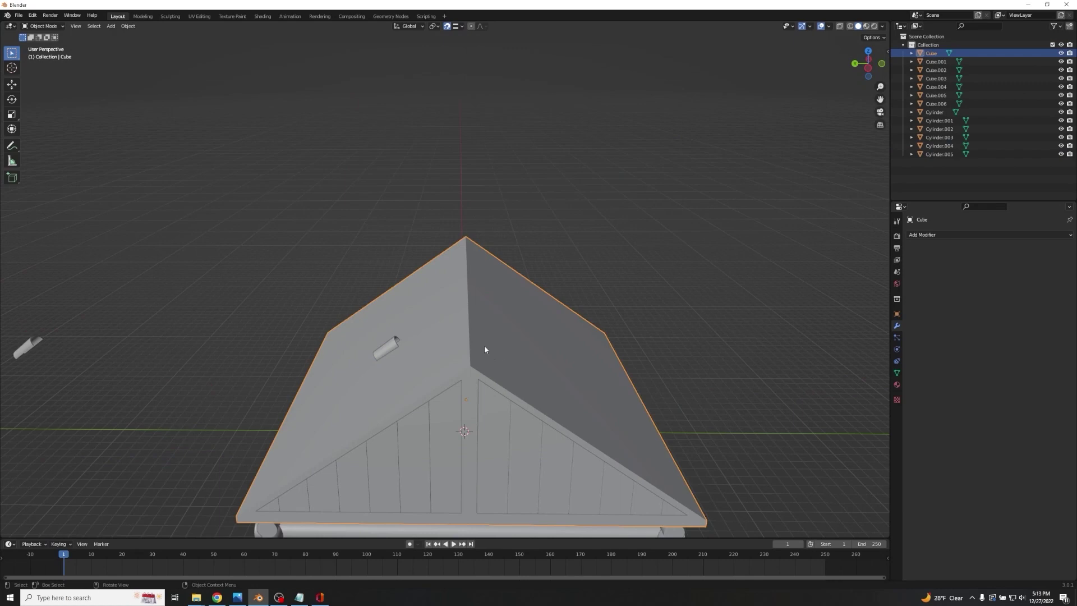
key(Tab)
key(2)
click(469, 337)
middle_drag(469, 338, 646, 256)
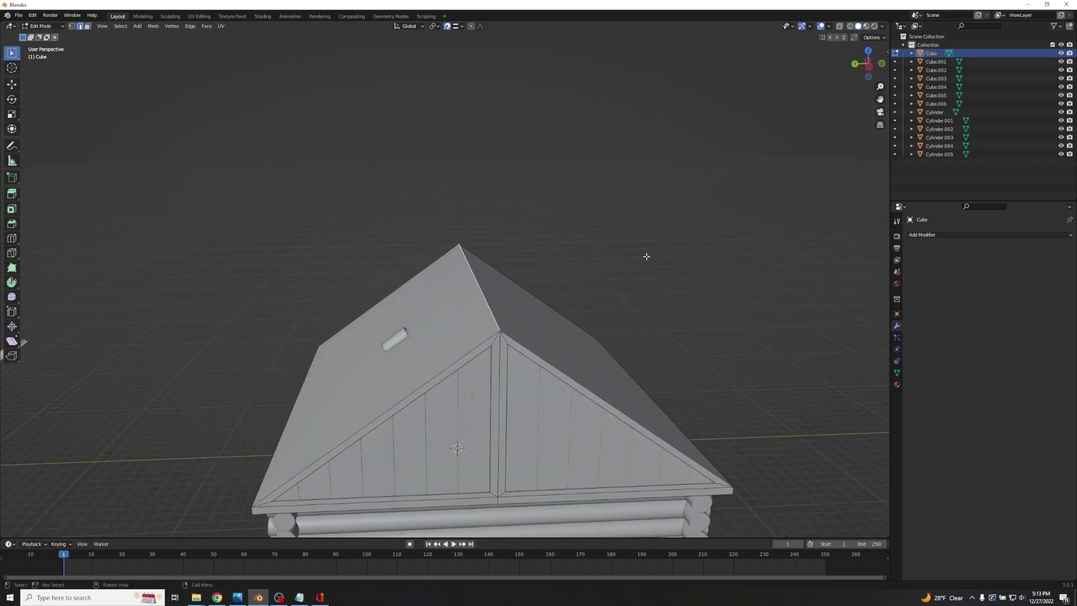
key(ctrl+b)
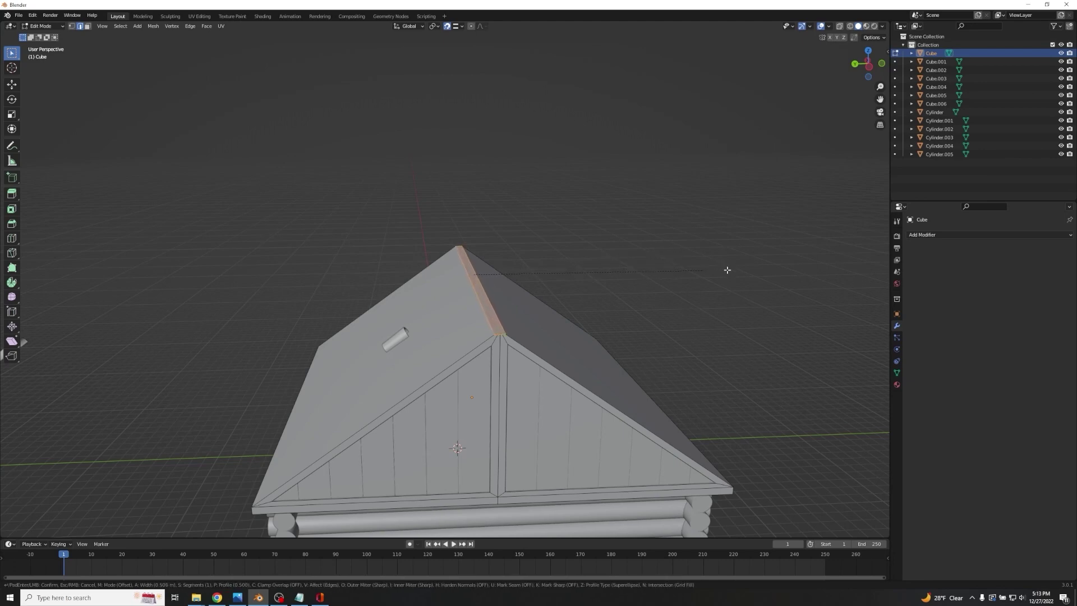
click(728, 270)
middle_drag(714, 260, 468, 188)
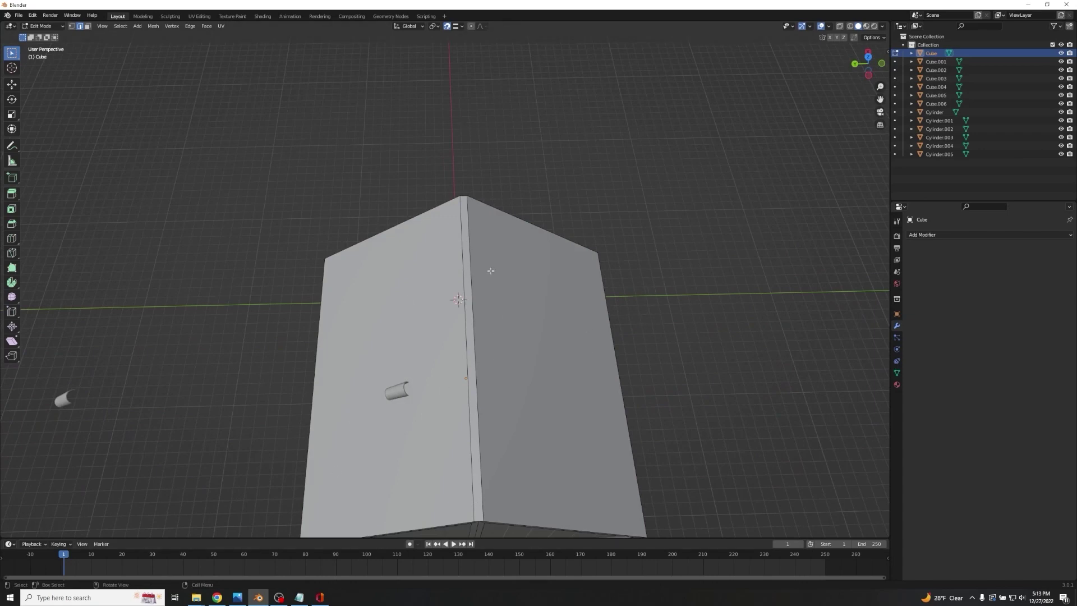
Scale the roof tile uniformly to about 0.82 and move it about 8 m along X to the gable side.
key(Tab)
middle_drag(491, 270, 515, 262)
click(455, 381)
middle_drag(454, 381, 620, 397)
key(s)
click(720, 261)
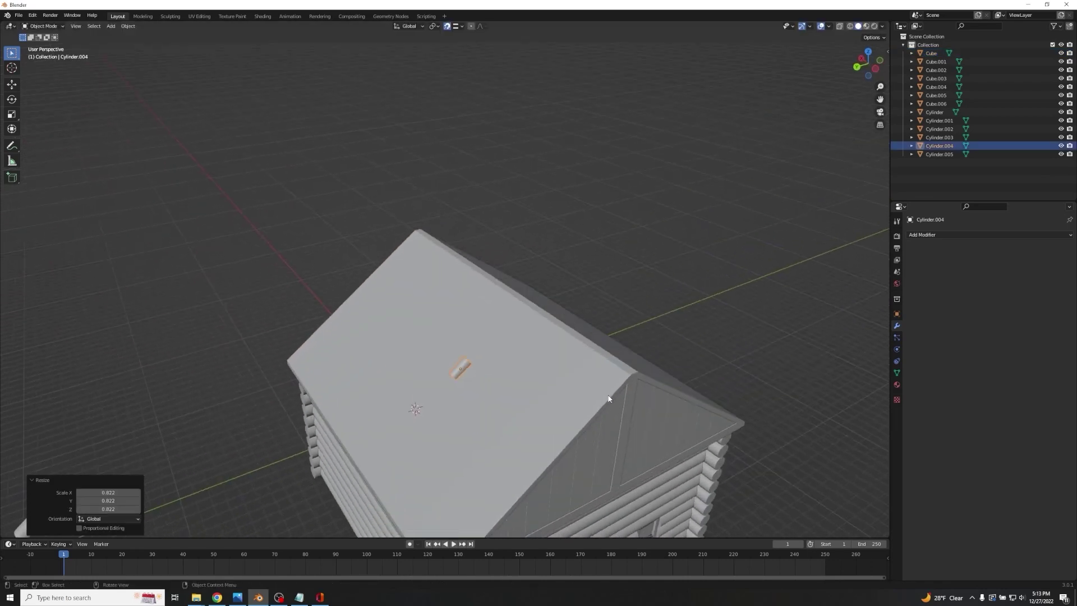
key(g)
key(x)
click(609, 396)
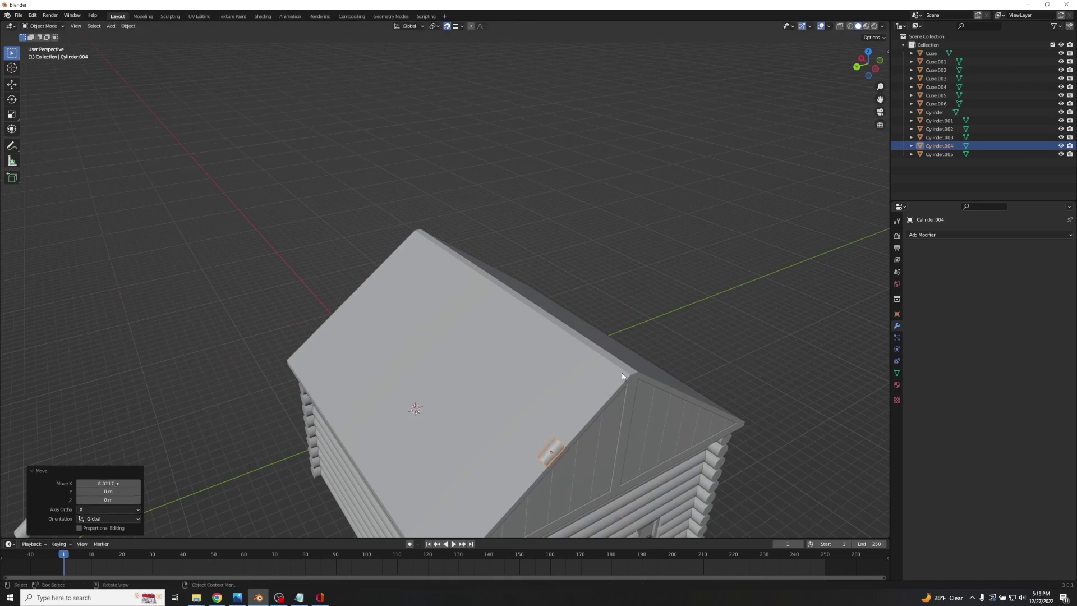
Snap the tile to the bevelled ridge edge at the gable corner and shift it about 0.07 m along X.
key(g)
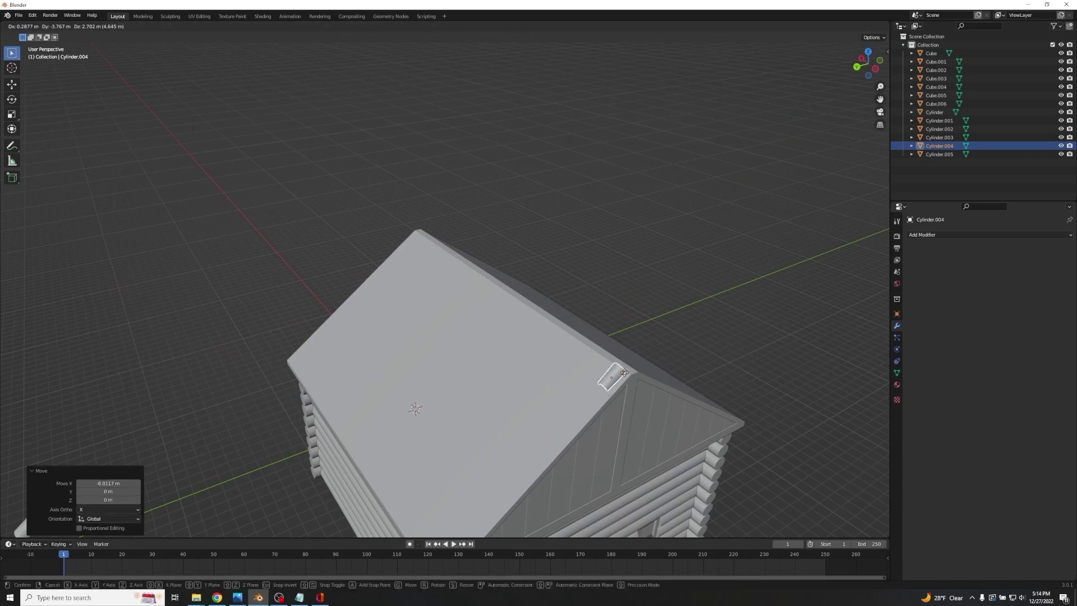
right_click(624, 373)
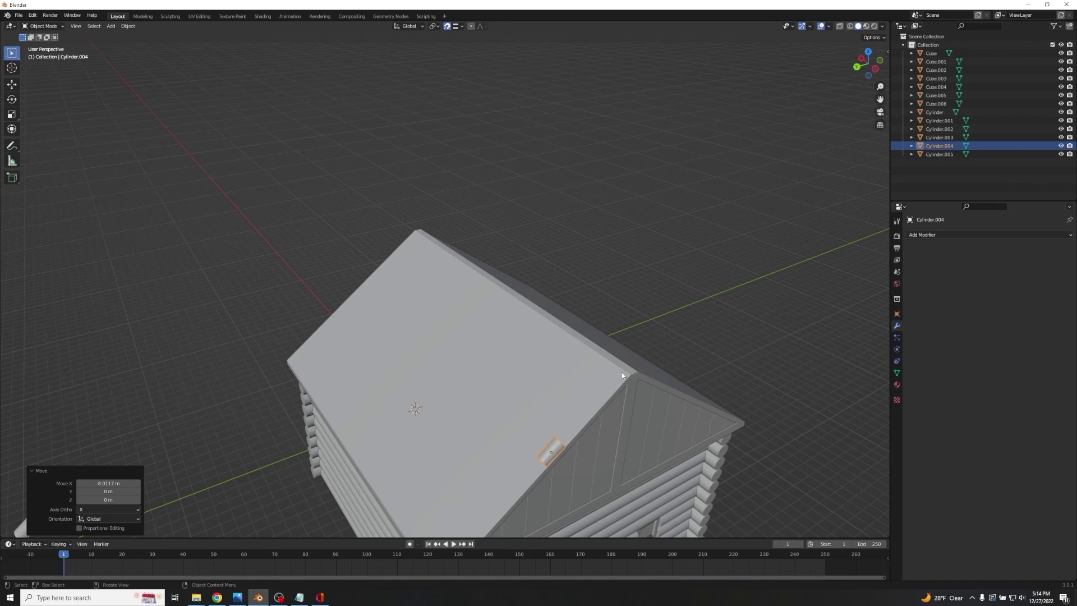
key(g)
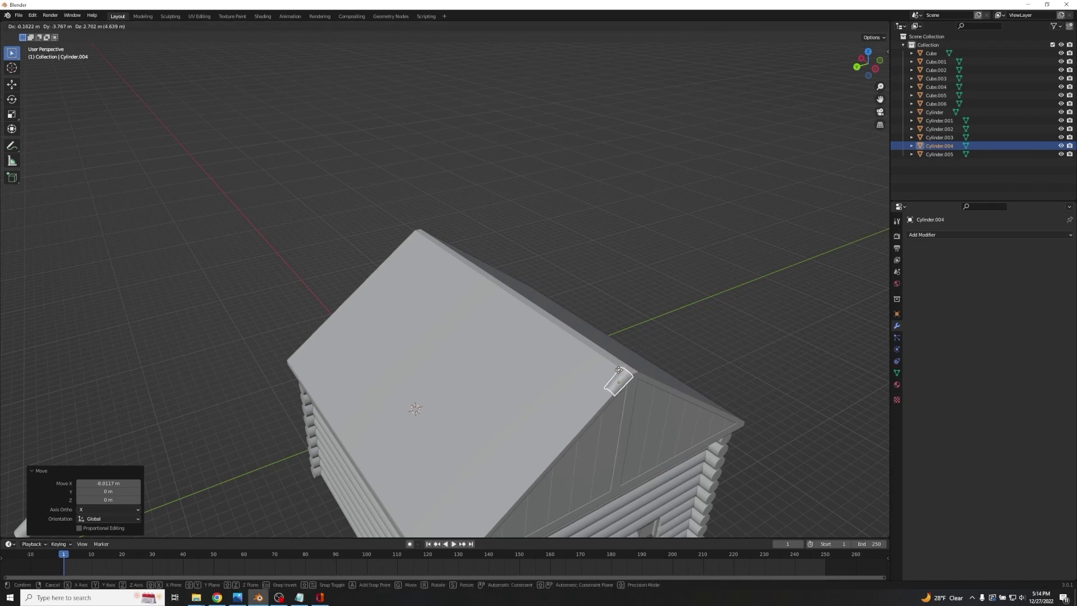
click(621, 381)
key(x)
click(621, 383)
Examine how the tile sits against the ridge strip and the gable edge from several angles.
scroll(621, 382, up, 1)
shift+middle_drag(619, 385, 476, 330)
middle_drag(323, 282, 298, 258)
scroll(309, 237, up, 4)
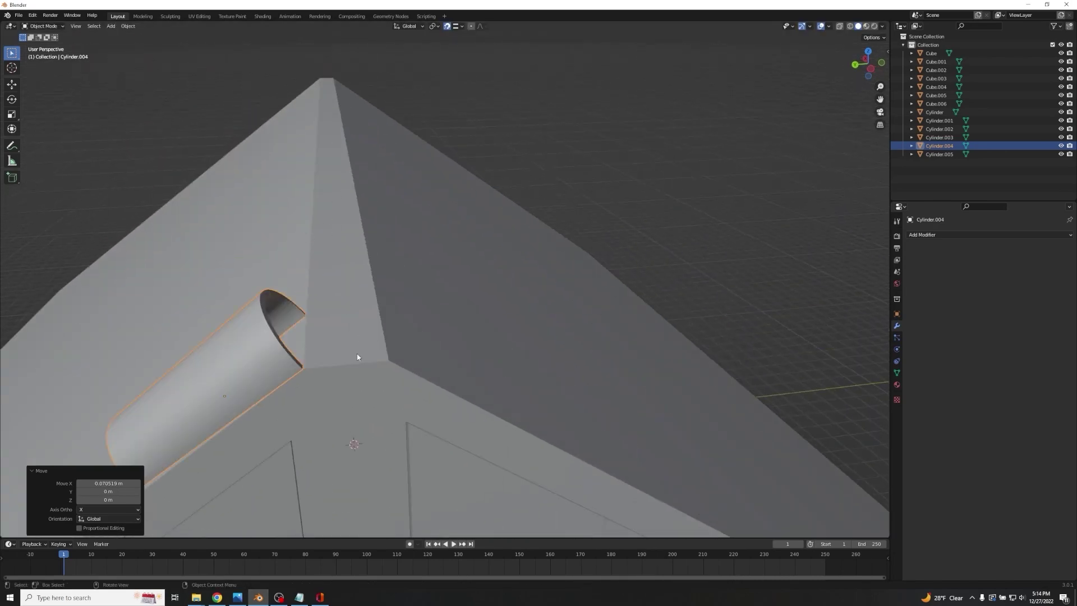
scroll(414, 319, up, 1)
shift+middle_drag(415, 319, 462, 234)
scroll(468, 248, down, 3)
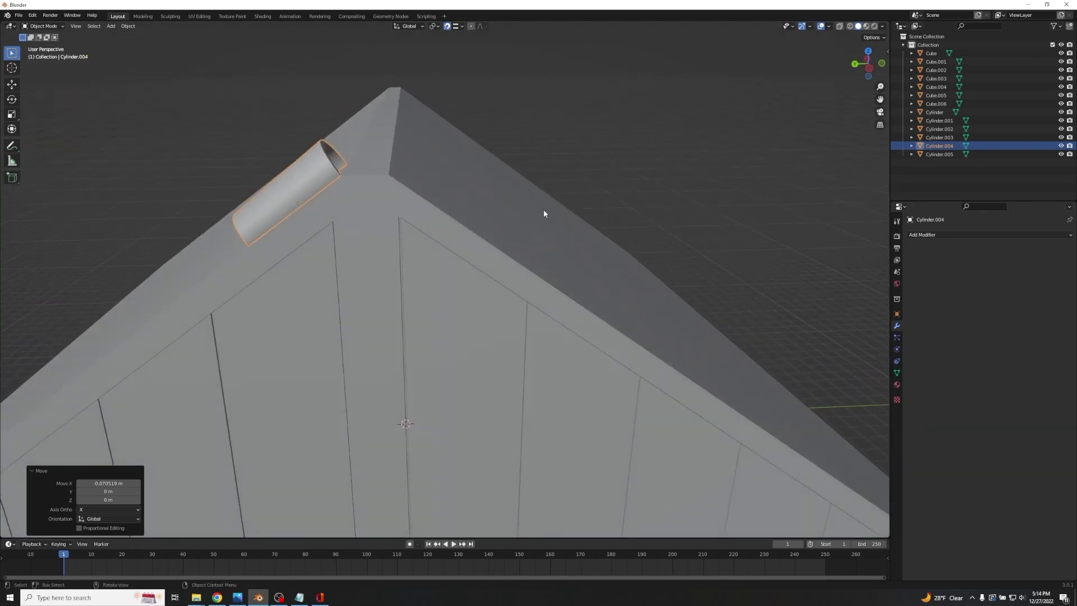
middle_drag(403, 208, 521, 267)
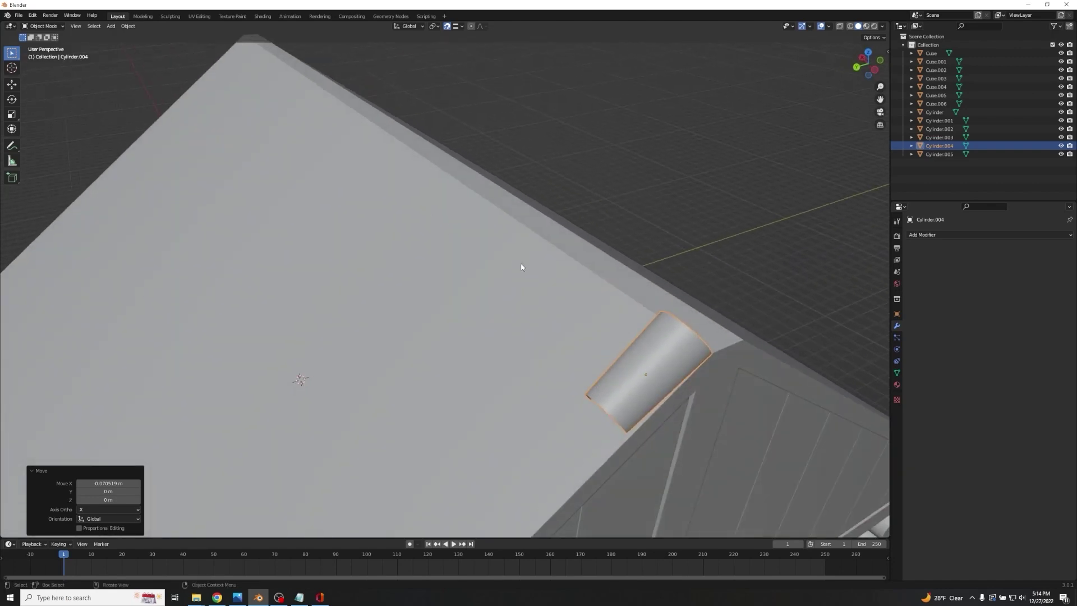
scroll(535, 269, down, 5)
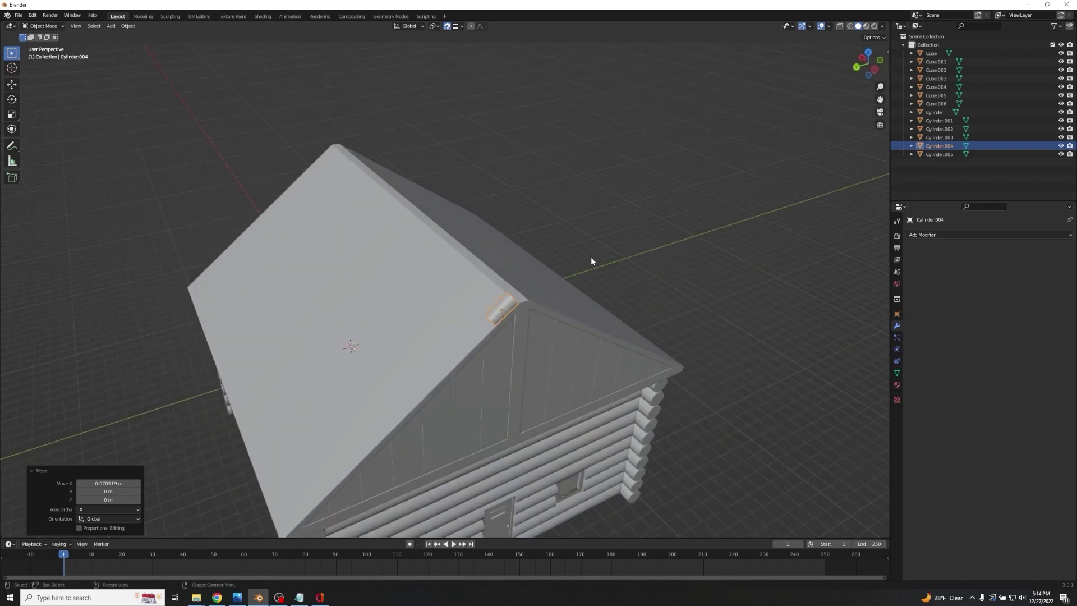
Add two Array modifiers to the tile at the gable corner.
click(494, 308)
click(501, 314)
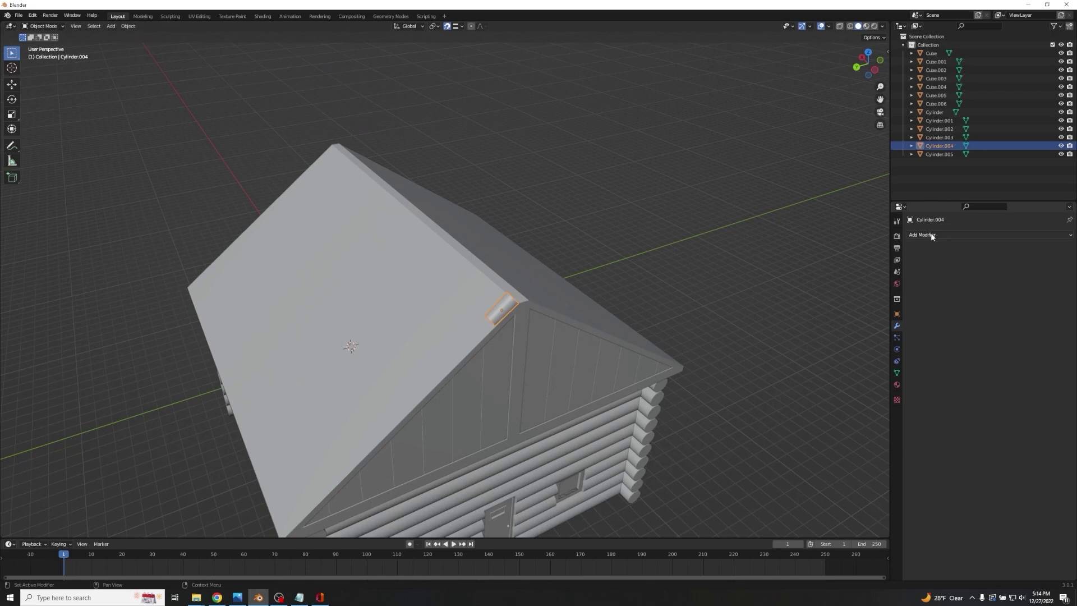
click(931, 233)
click(927, 259)
click(940, 234)
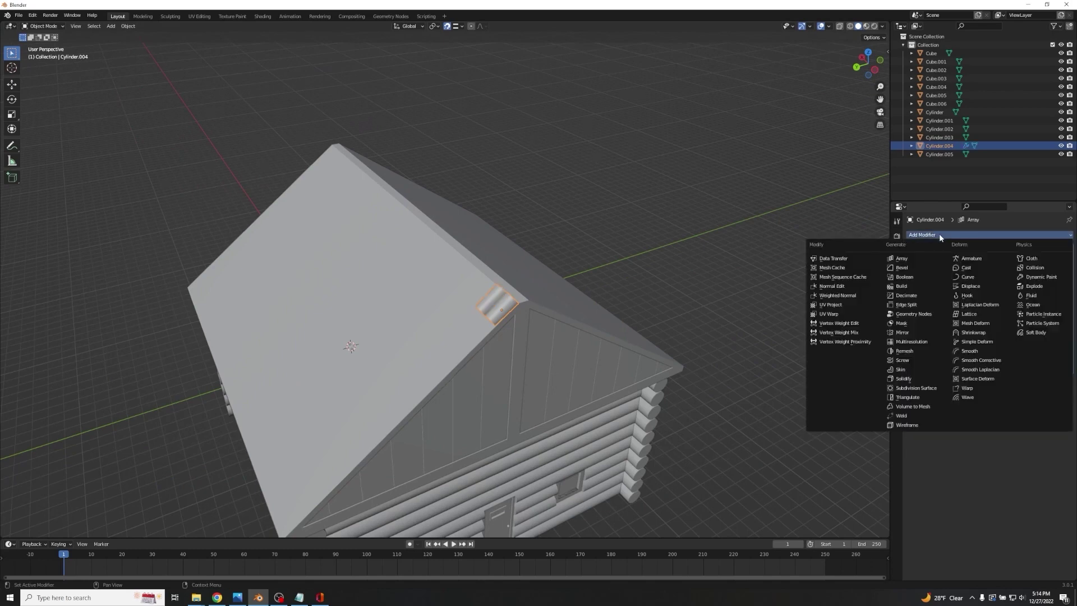
click(918, 259)
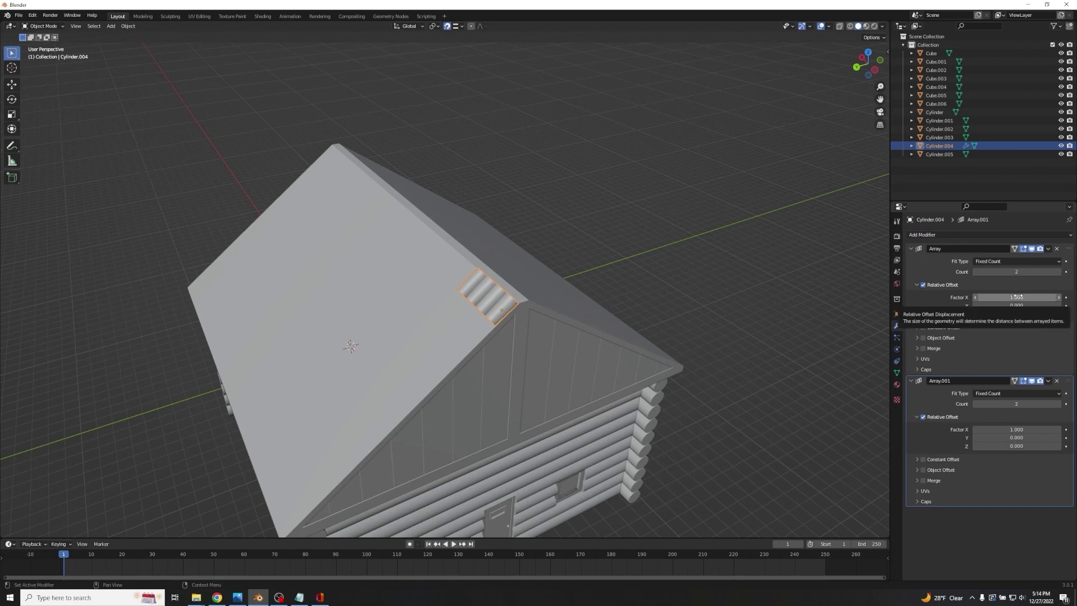
Set the second Array's relative offset to X 0 and Z 0.8.
click(1007, 429)
text(0)
key(Tab)
key(Tab)
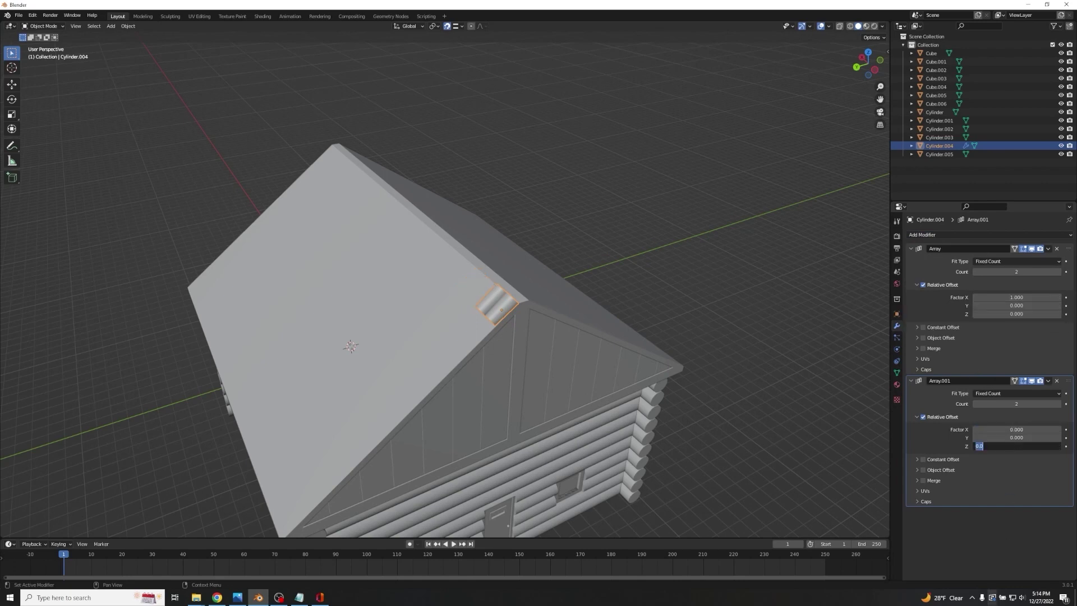
text(.8)
key(Return)
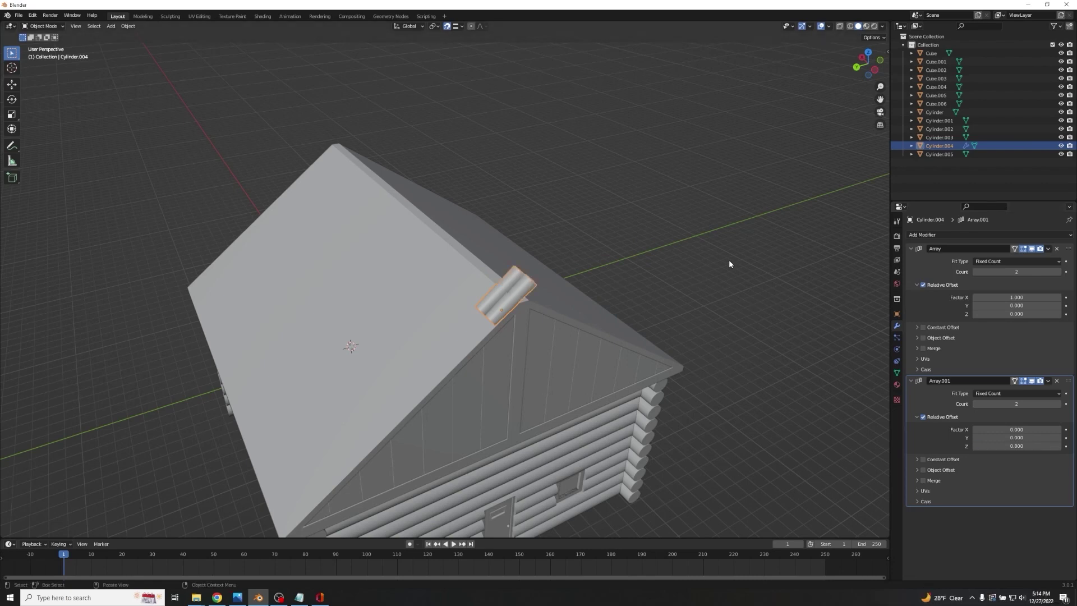
Reverse the second Array's direction by setting its relative Z offset to -0.8.
middle_drag(729, 259, 763, 275)
click(1019, 446)
key(BackSpace)
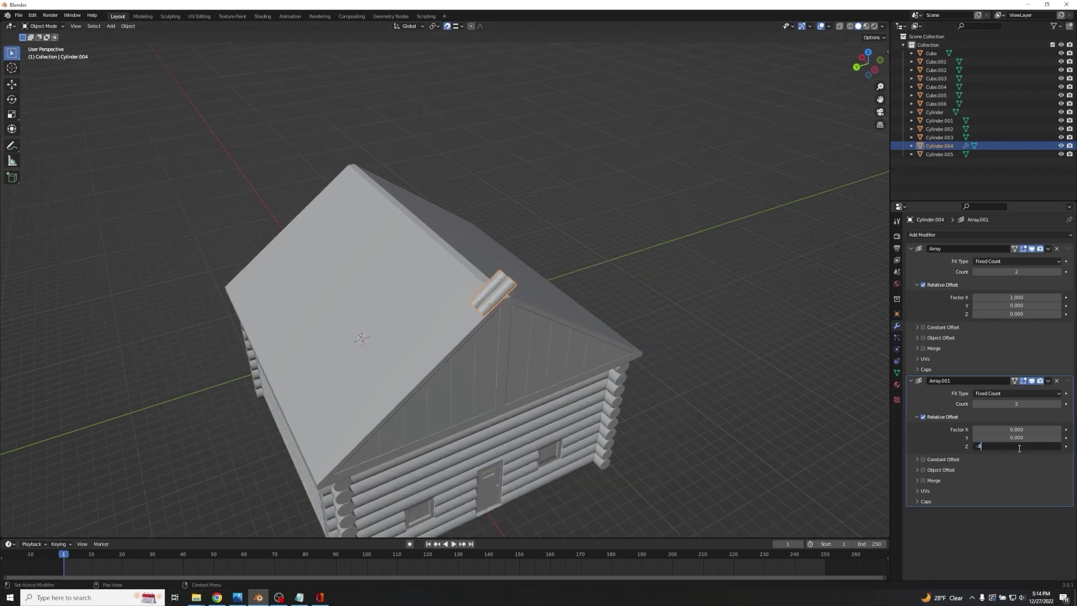
key(Return)
Check the tile overlap and set the second Array's count to 13 to run the tiles down the roof slope.
middle_drag(680, 307, 599, 207)
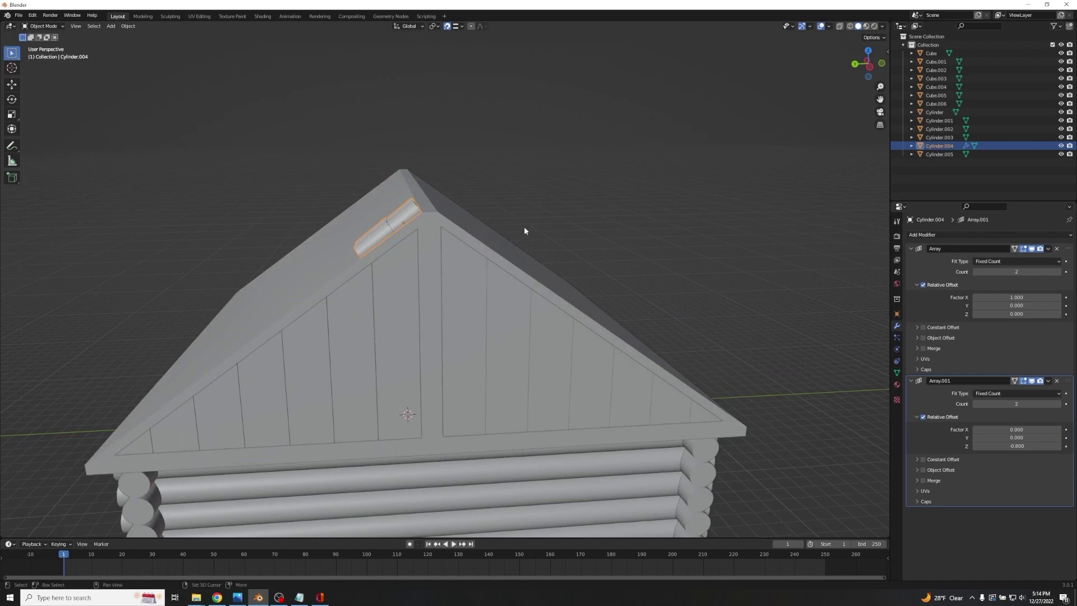
scroll(484, 272, up, 2)
scroll(485, 272, up, 6)
scroll(392, 143, down, 2)
middle_drag(296, 233, 562, 215)
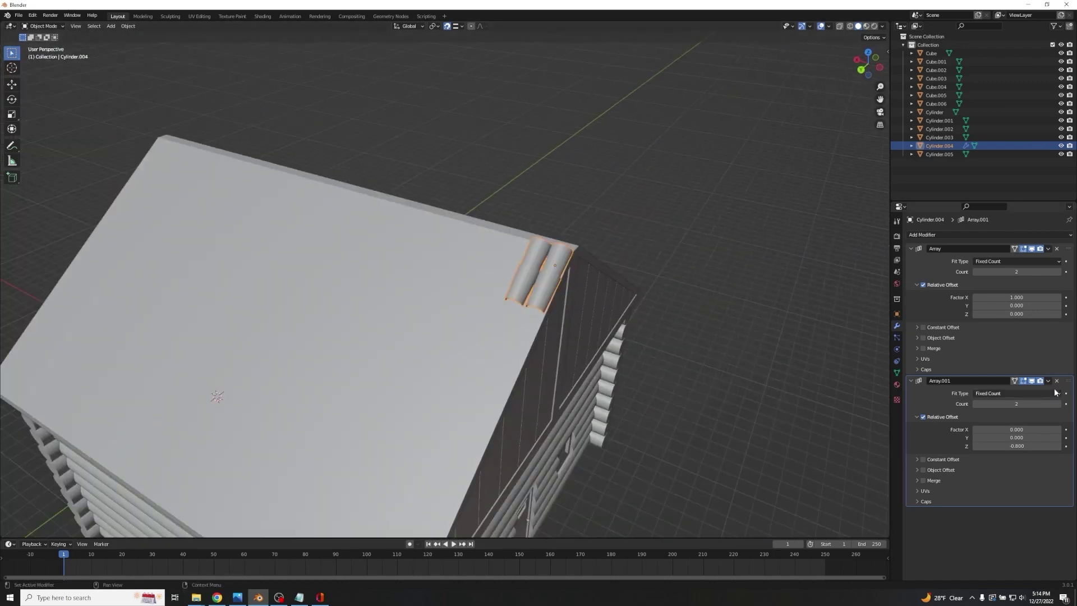
scroll(822, 400, down, 2)
drag(1017, 404, 1048, 404)
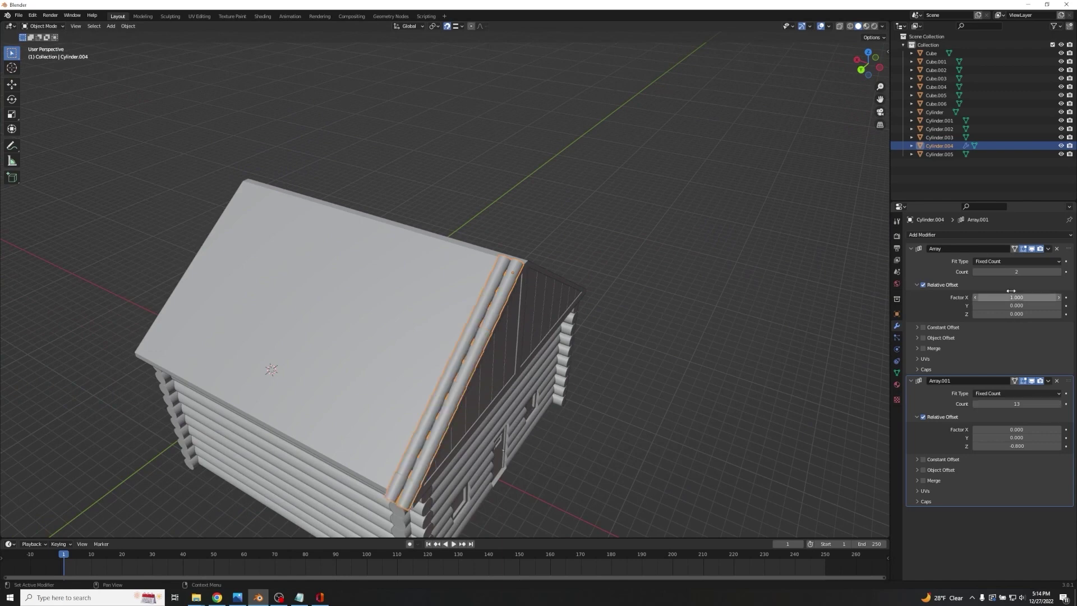
Set the first Array's count to 29 so the tile columns cover the full length of the roof slope.
drag(1017, 271, 1068, 271)
click(1017, 271)
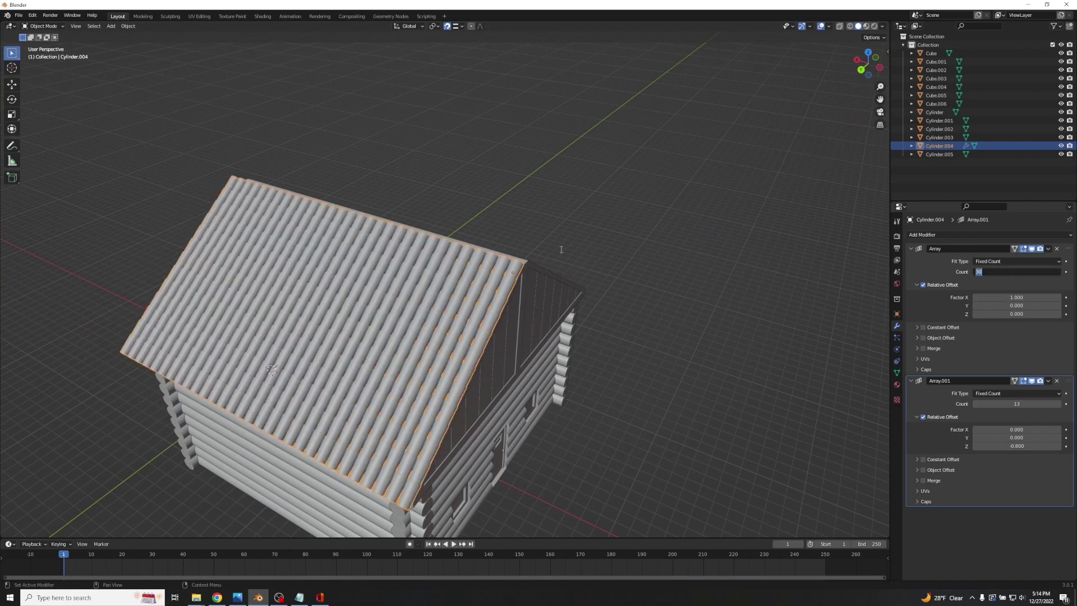
middle_drag(658, 217, 611, 137)
mouse_move(1016, 271)
mouse_down()
mouse_move(1032, 272)
mouse_move(1014, 272)
mouse_up()
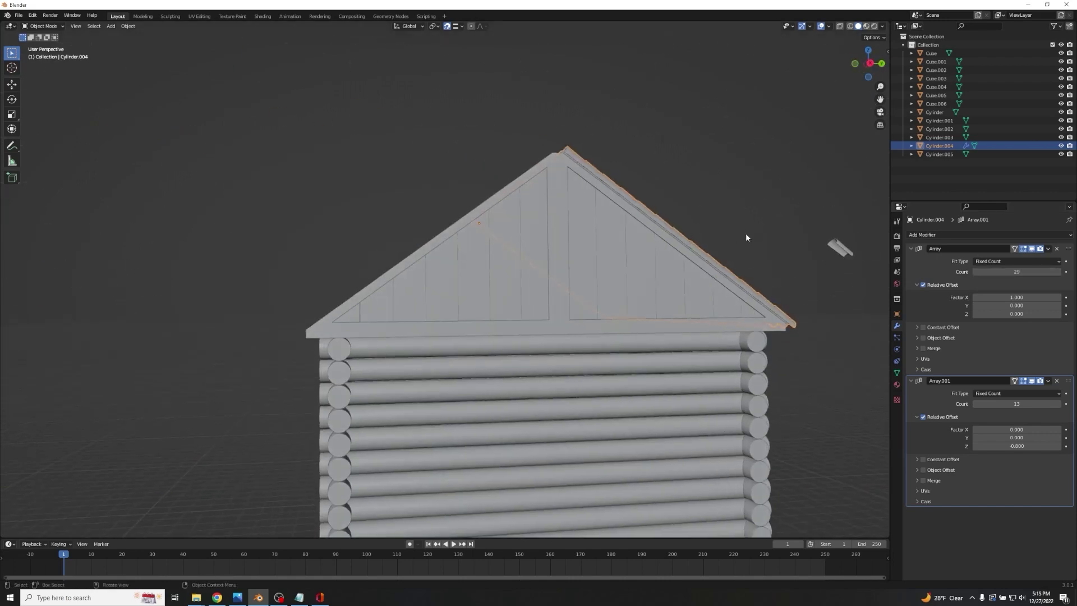
middle_drag(745, 234, 671, 254)
middle_drag(491, 279, 466, 367)
middle_drag(703, 281, 647, 324)
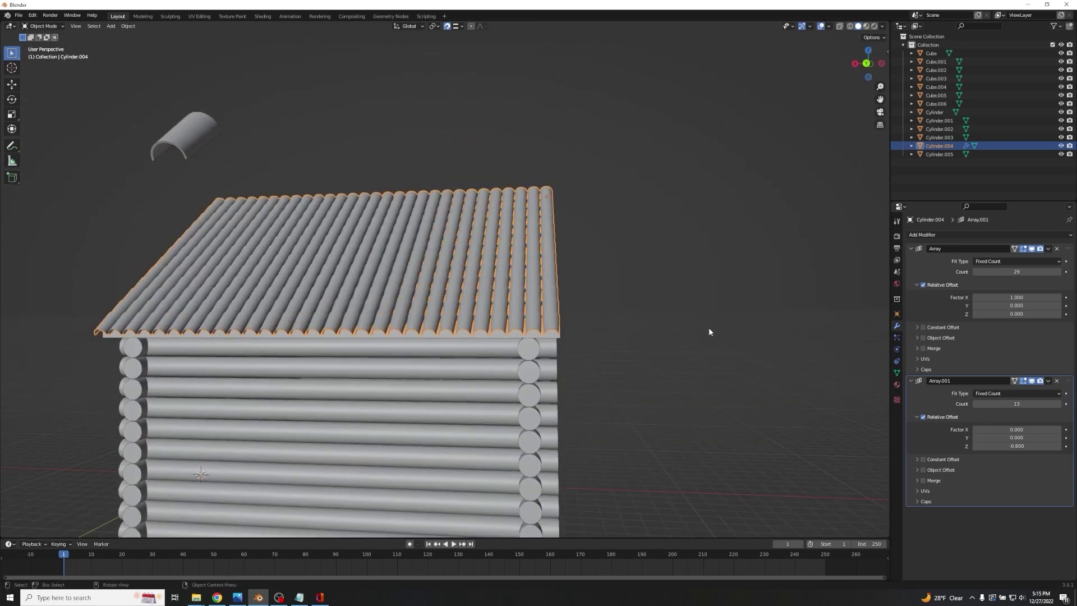
Shorten the tile mesh in Edit Mode by scaling it to about 0.969 along its local Z axis to fit the eave.
key(Tab)
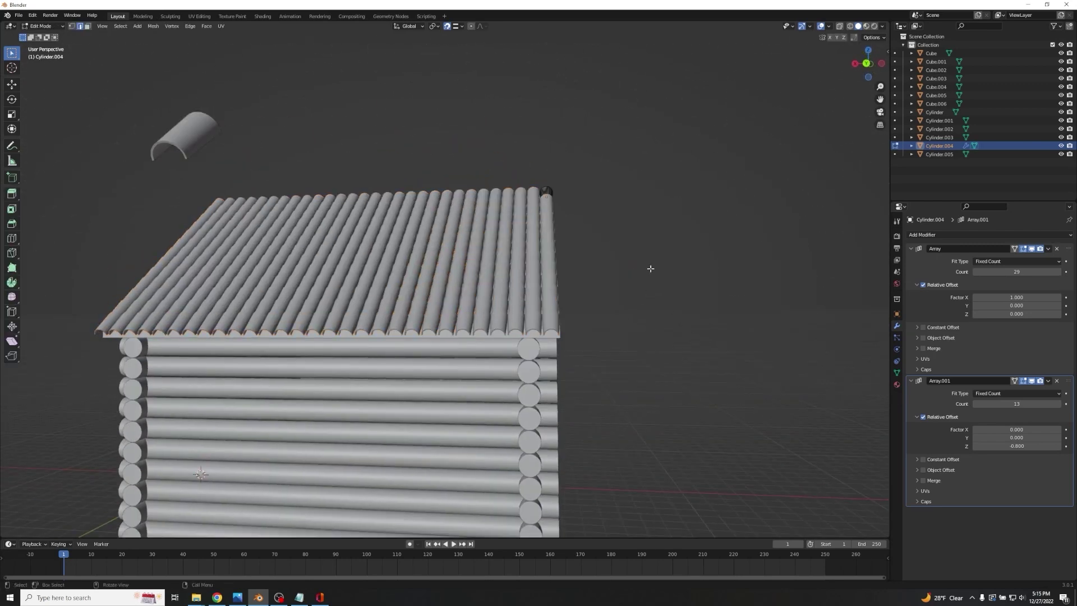
middle_drag(651, 269, 656, 303)
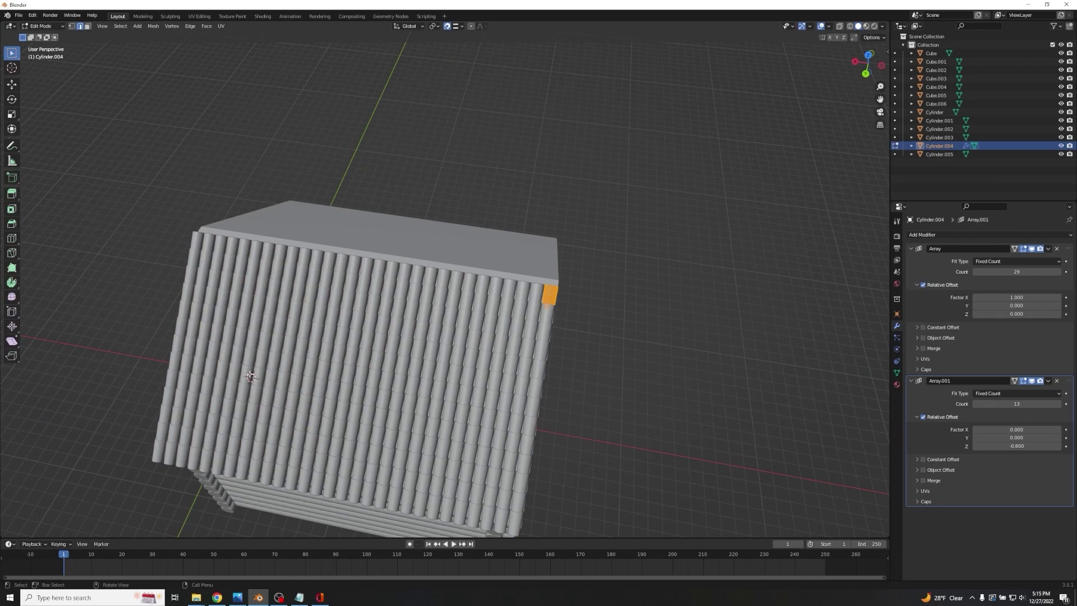
middle_drag(345, 355, 654, 386)
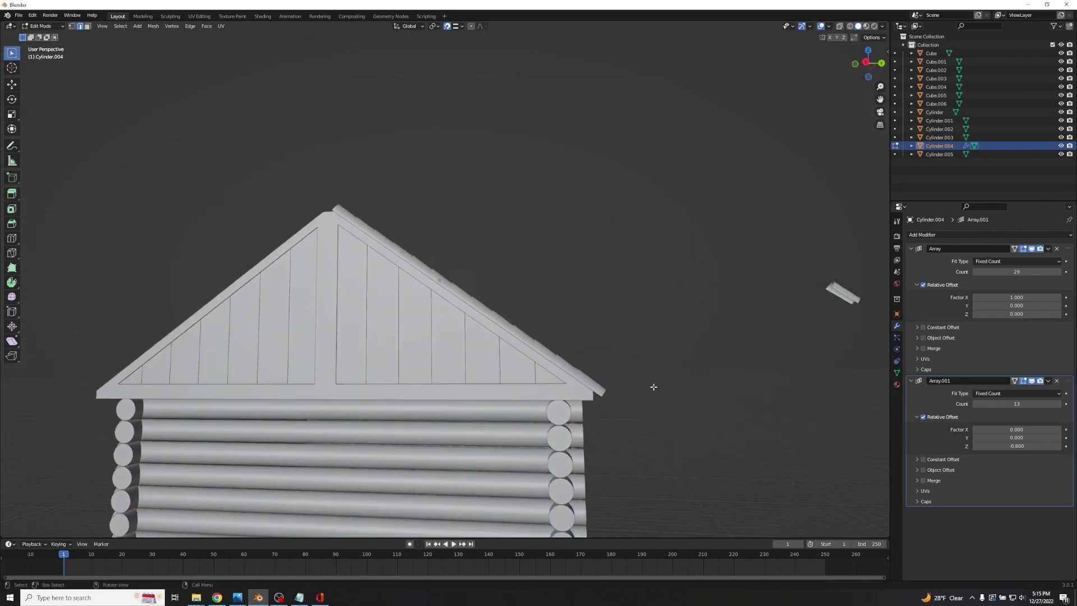
key(s)
key(z)
key(z)
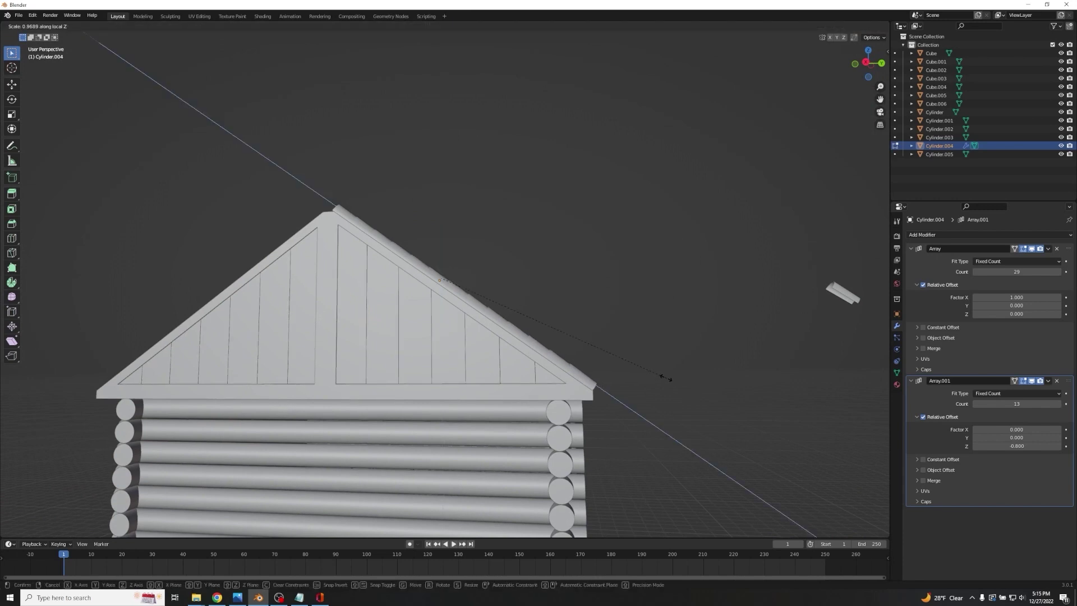
click(666, 378)
scroll(630, 389, up, 2)
middle_drag(630, 390, 577, 320)
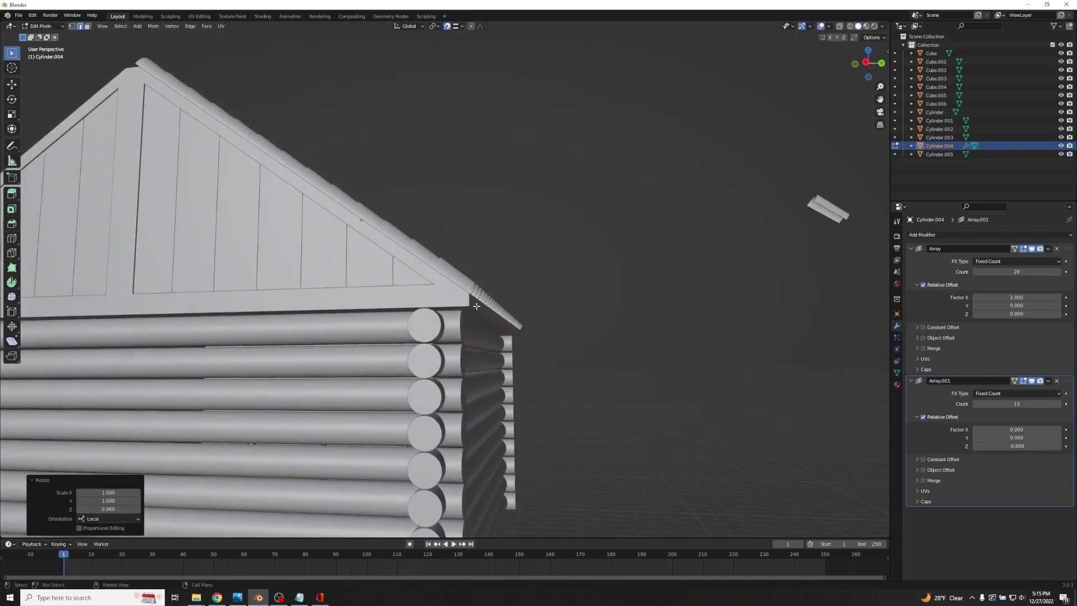
middle_drag(476, 306, 483, 309)
scroll(611, 325, down, 4)
Narrow the tile mesh to about 0.991 along global X and fine-tune its width so the columns end at the roof's edge.
middle_drag(611, 325, 557, 337)
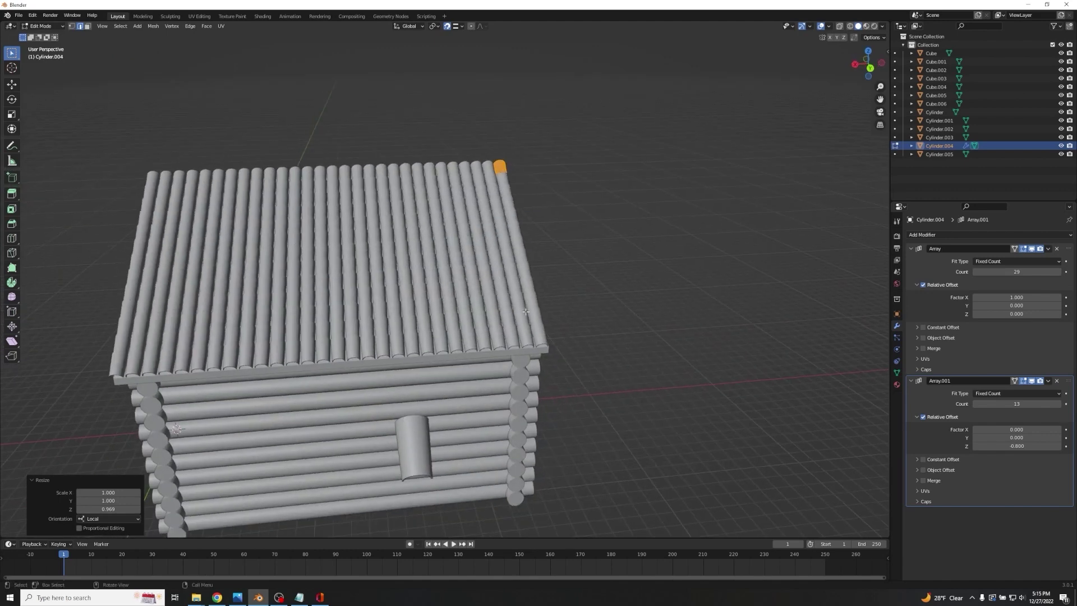
key(s)
key(x)
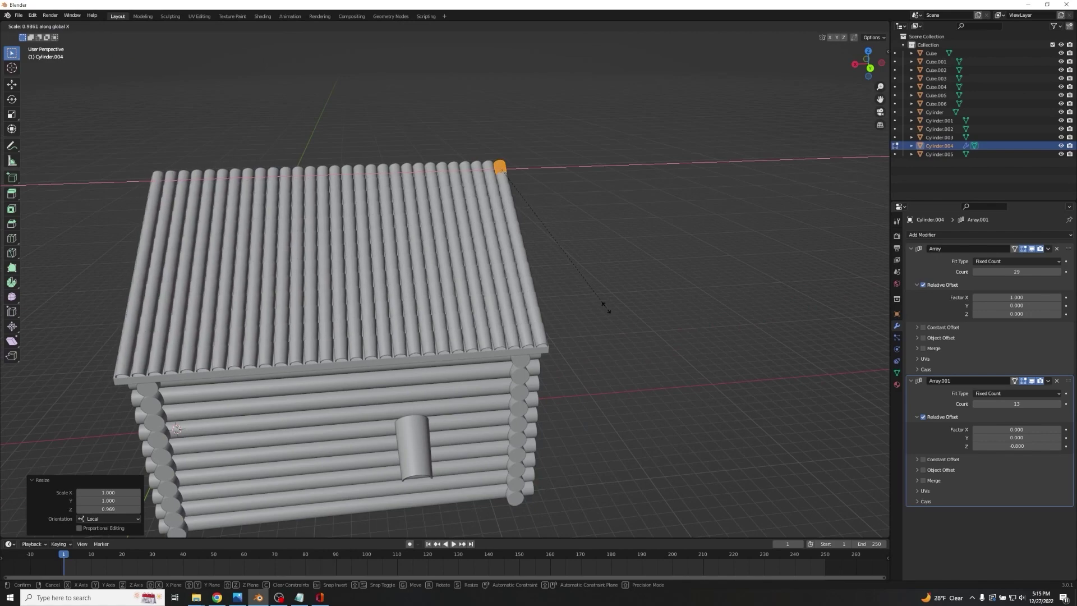
click(608, 309)
middle_drag(303, 291, 466, 253)
scroll(473, 298, up, 4)
key(s)
key(x)
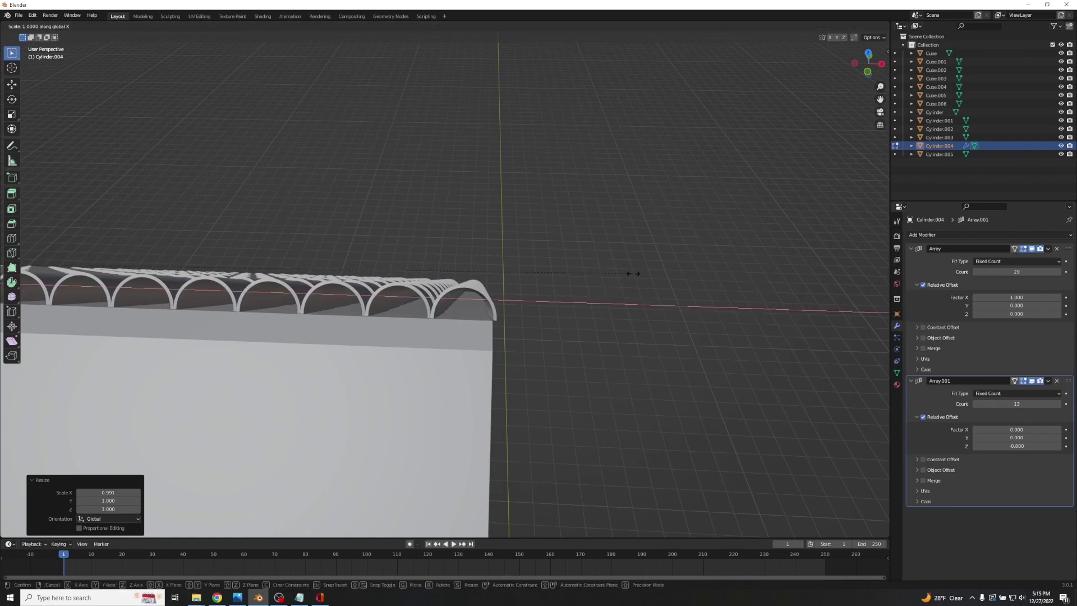
click(630, 273)
Try lengthening the tile mesh by a factor of 1.002 along local Z at the eave, and undo the last scaling.
middle_drag(630, 273, 520, 228)
scroll(460, 241, down, 5)
click(543, 352)
scroll(606, 365, up, 3)
shift+middle_drag(606, 365, 495, 228)
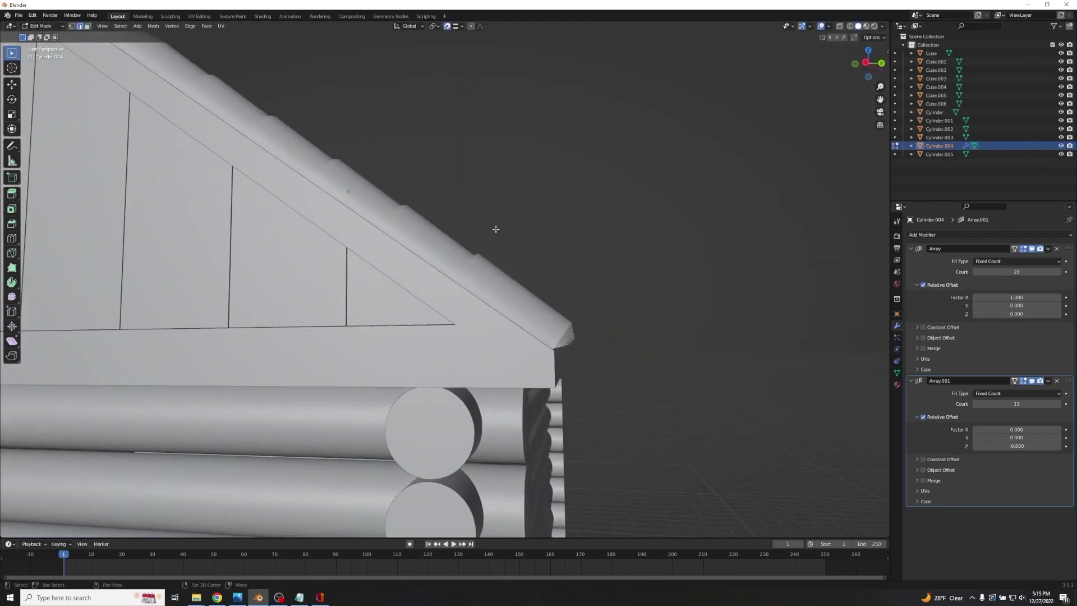
scroll(655, 293, up, 1)
key(z)
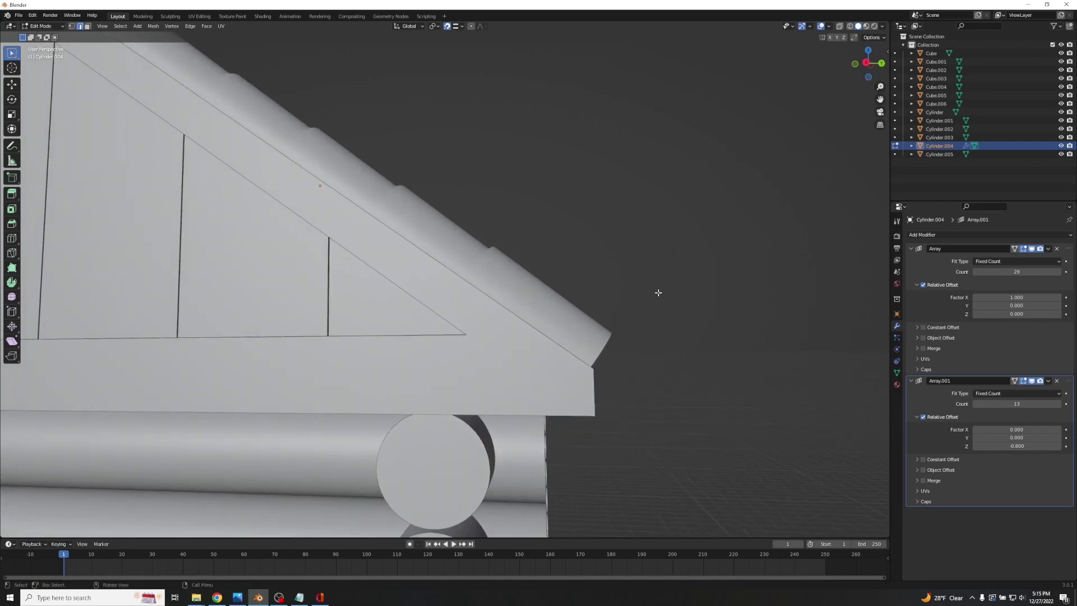
scroll(657, 292, down, 1)
key(s)
key(x)
click(659, 291)
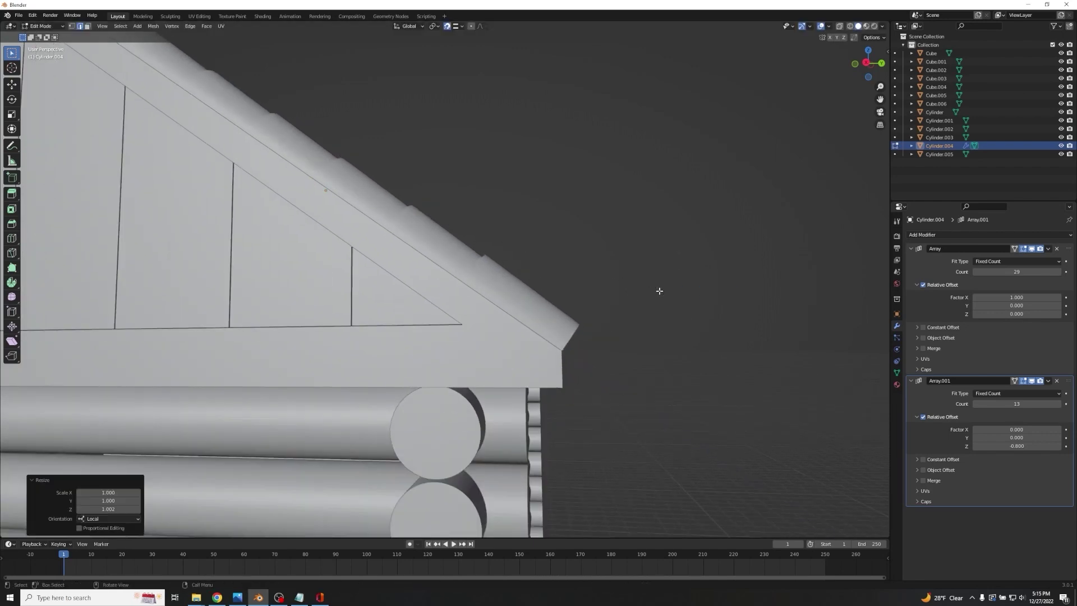
key(ctrl+z)
Return to Object Mode, duplicate the arrayed tiles in place and rotate the copy 180° about the Z axis.
scroll(660, 291, down, 2)
middle_drag(660, 290, 534, 308)
scroll(534, 308, down, 10)
middle_drag(651, 266, 570, 299)
scroll(571, 292, up, 5)
key(Tab)
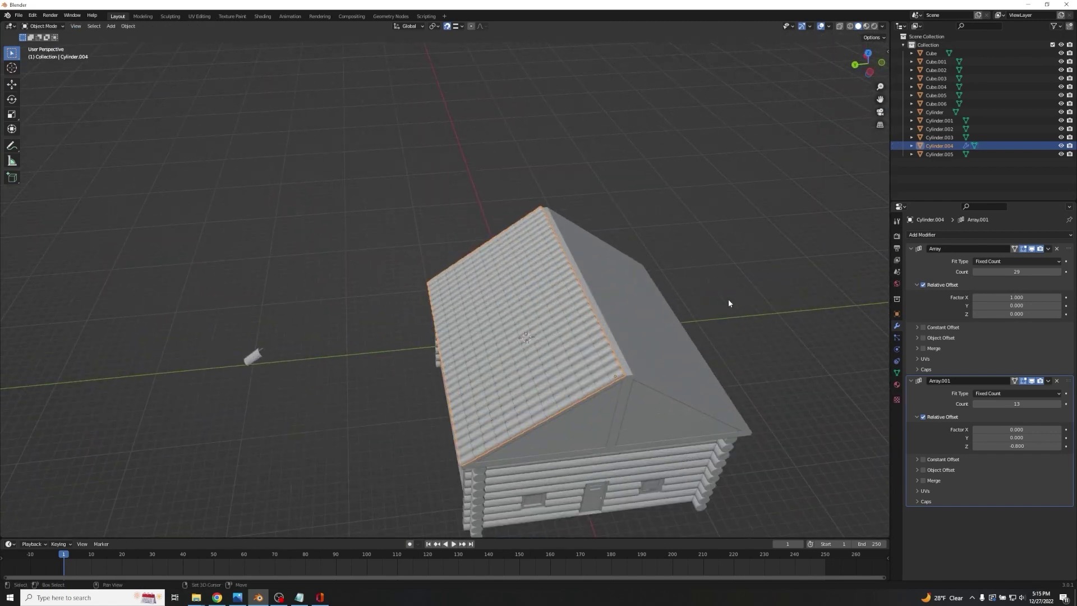
key(shift+d)
right_click(729, 299)
text(rz180)
key(Return)
Move the rotated tile copy about 20.8 m along X to line it up with the opposite roof slope.
middle_drag(728, 299, 638, 342)
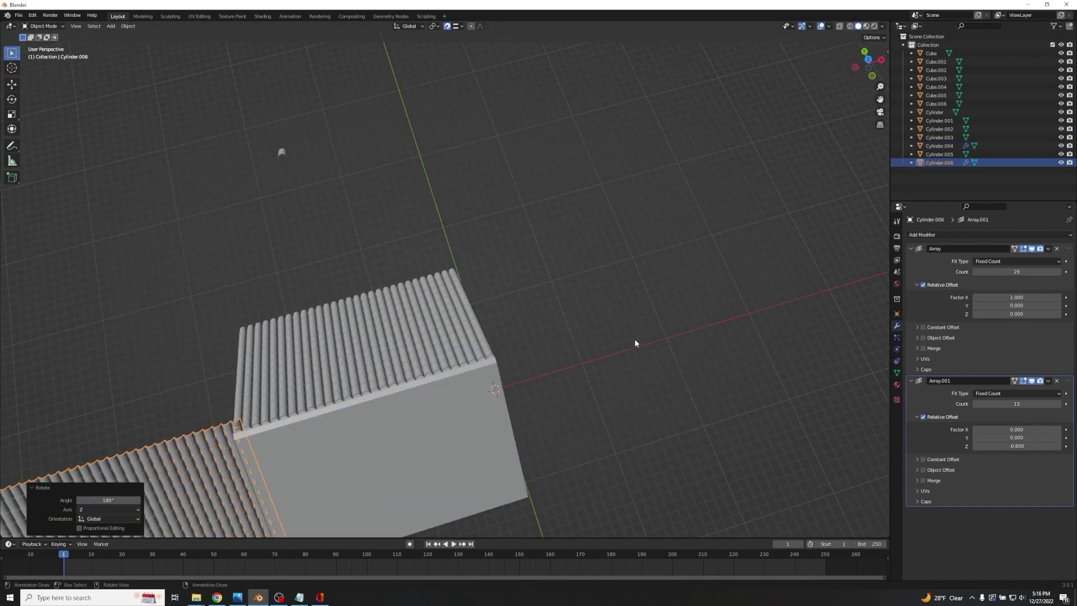
key(g)
key(x)
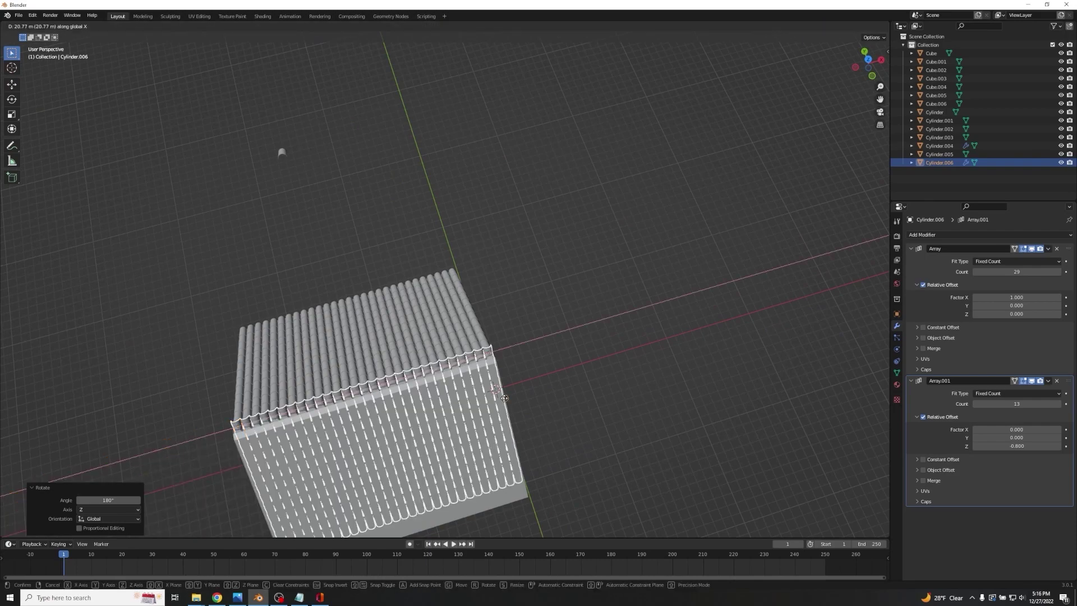
click(504, 398)
Adjust the tile copy's height and Y position so it rests on the bare roof slope.
middle_drag(504, 398, 629, 270)
key(g)
key(z)
right_click(532, 153)
key(g)
key(z)
click(552, 101)
middle_drag(451, 118, 486, 172)
scroll(486, 173, up, 5)
shift+middle_drag(689, 225, 623, 211)
key(g)
key(y)
click(631, 122)
Fine-tune the tile copy's height and X position so it sits flush with the slope and gable edges.
key(g)
key(z)
click(604, 227)
middle_drag(604, 227, 589, 243)
key(g)
key(x)
click(493, 489)
scroll(665, 171, down, 5)
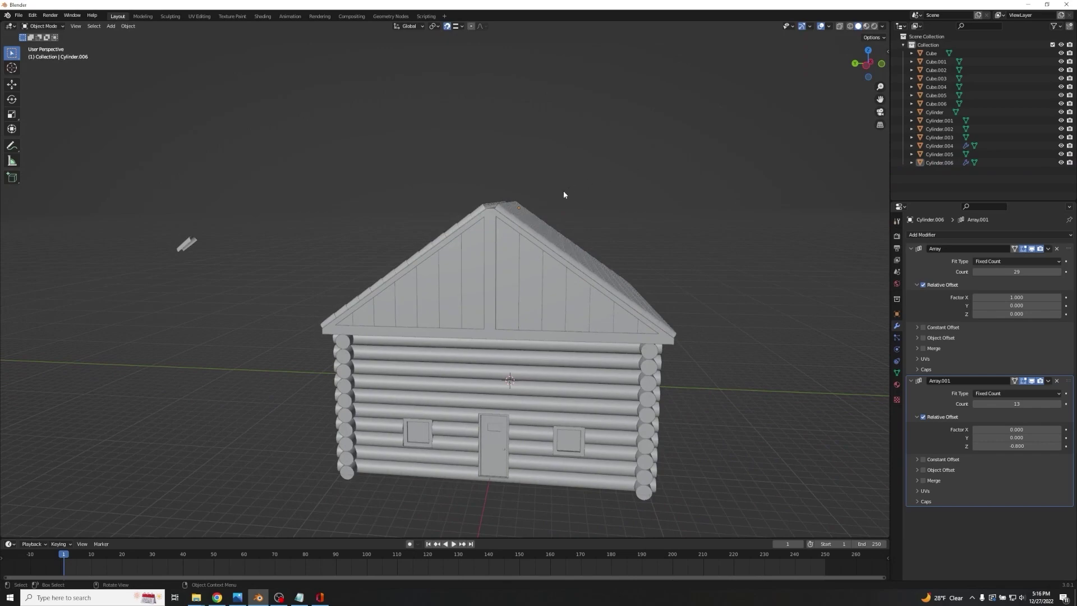
middle_drag(593, 193, 640, 187)
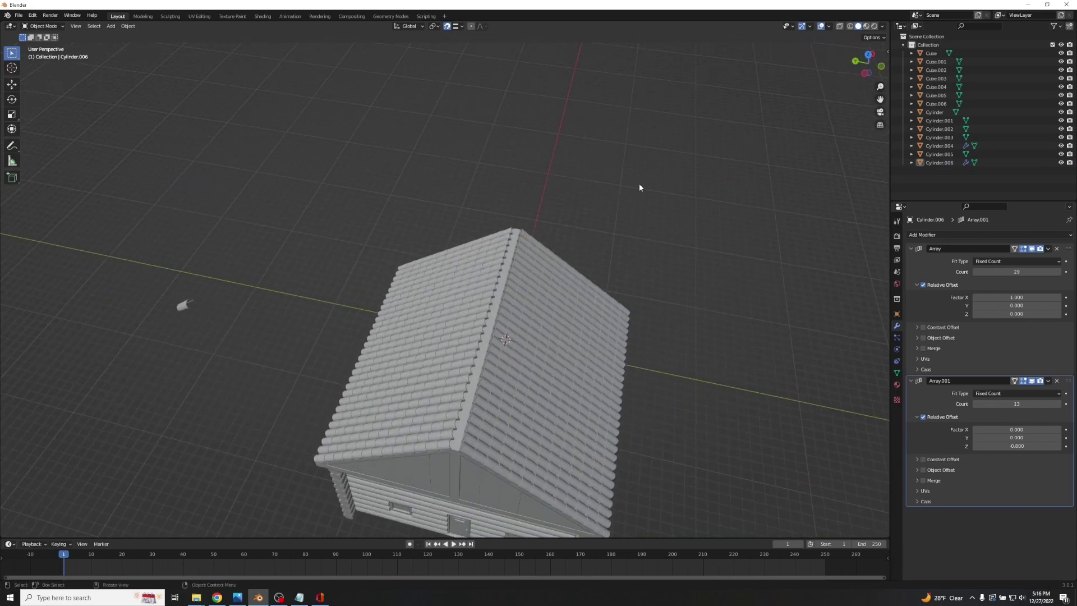
middle_drag(554, 318, 573, 236)
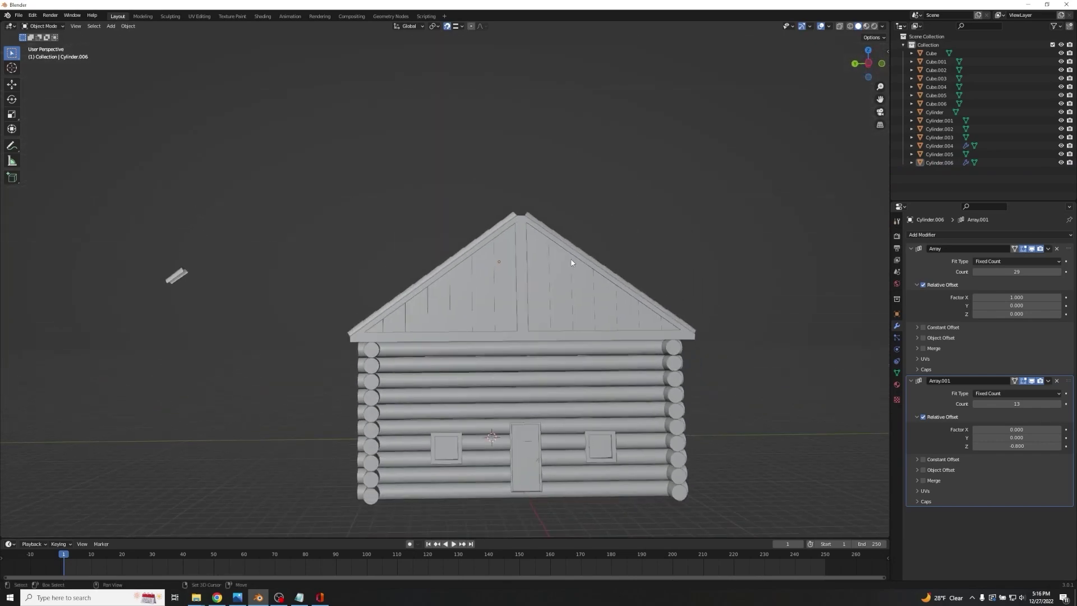
Select the spare single tile and set its rotation to 90° on X and 90° on Z.
click(177, 275)
click(897, 314)
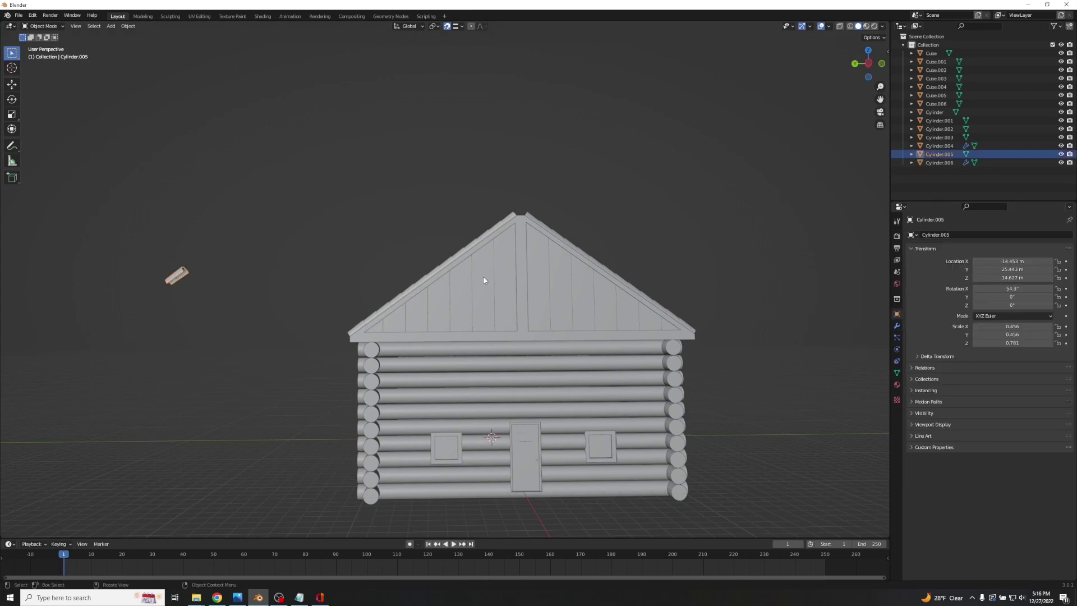
click(1013, 289)
text(90)
key(Return)
middle_drag(715, 248, 185, 235)
click(1005, 306)
text(90)
key(Return)
Move the spare tile about -25.1 m along Y to the roof's centre and adjust its height to the ridge.
middle_drag(312, 196, 448, 216)
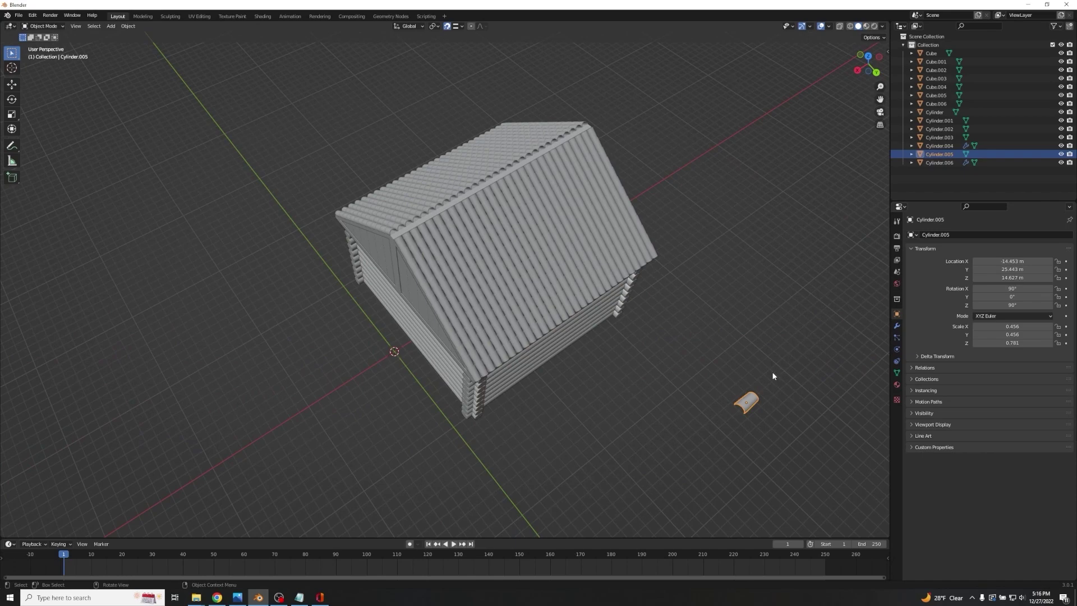
key(g)
key(y)
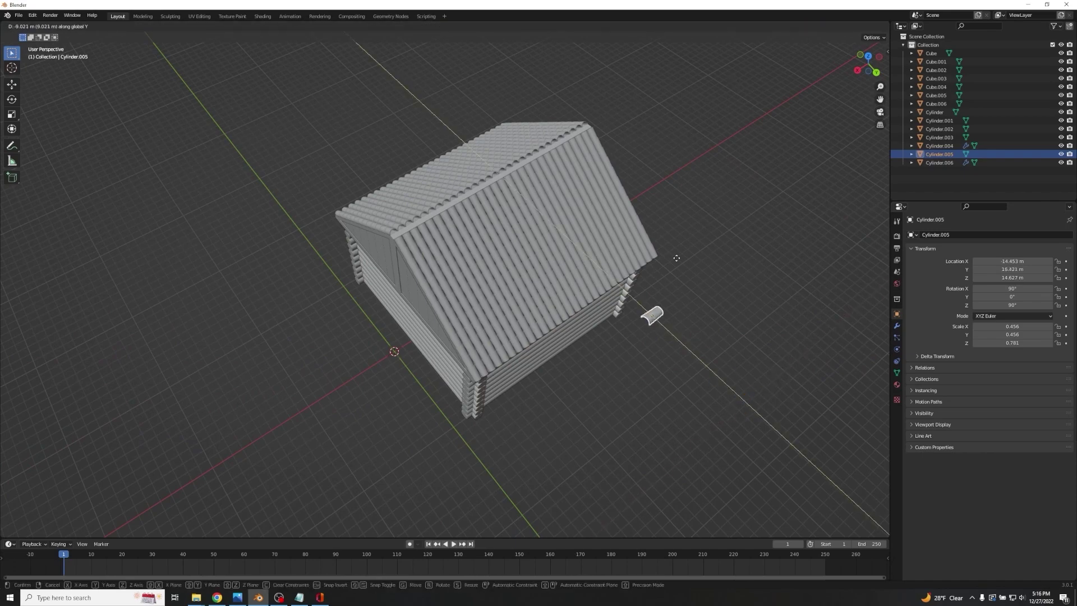
right_click(595, 149)
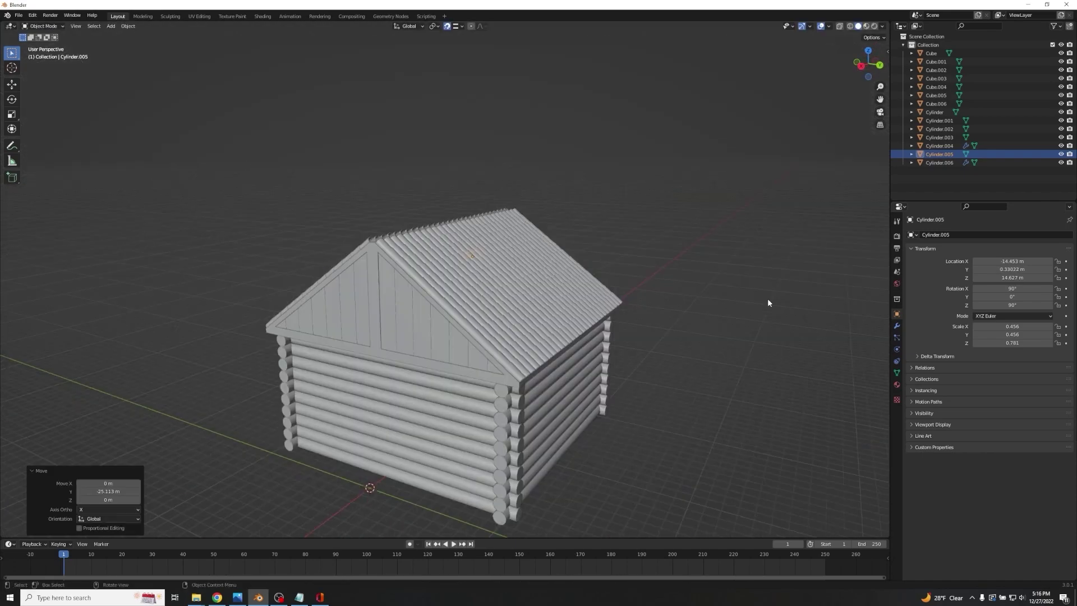
key(g)
key(z)
click(740, 234)
middle_drag(739, 235, 730, 286)
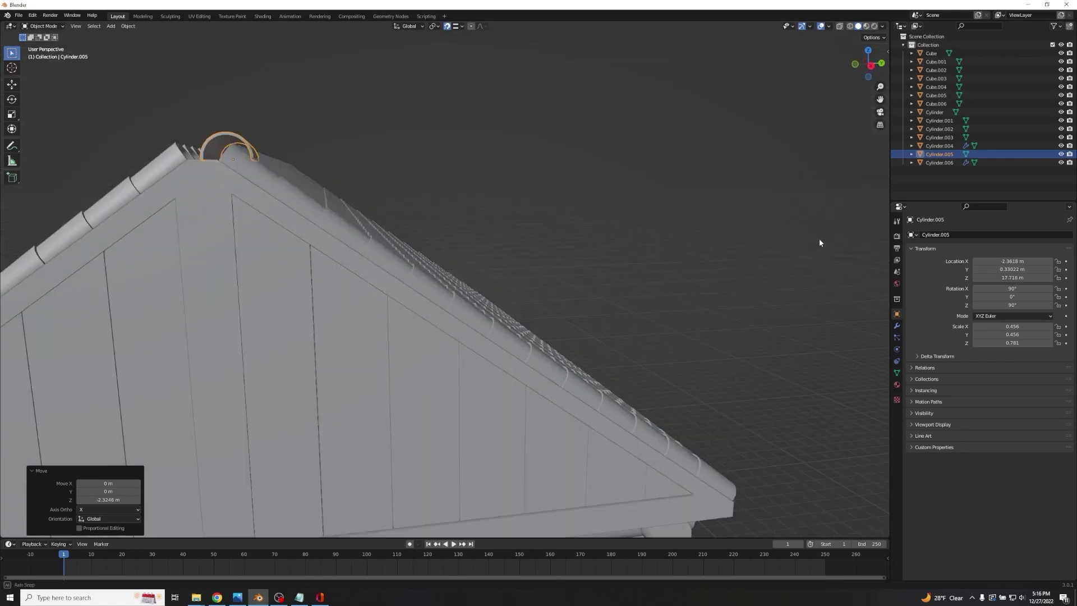
Centre the spare tile over the ridge, adjusting it to about Y -0.045 m and Z 17.838 m.
middle_drag(819, 239, 588, 113)
key(g)
key(y)
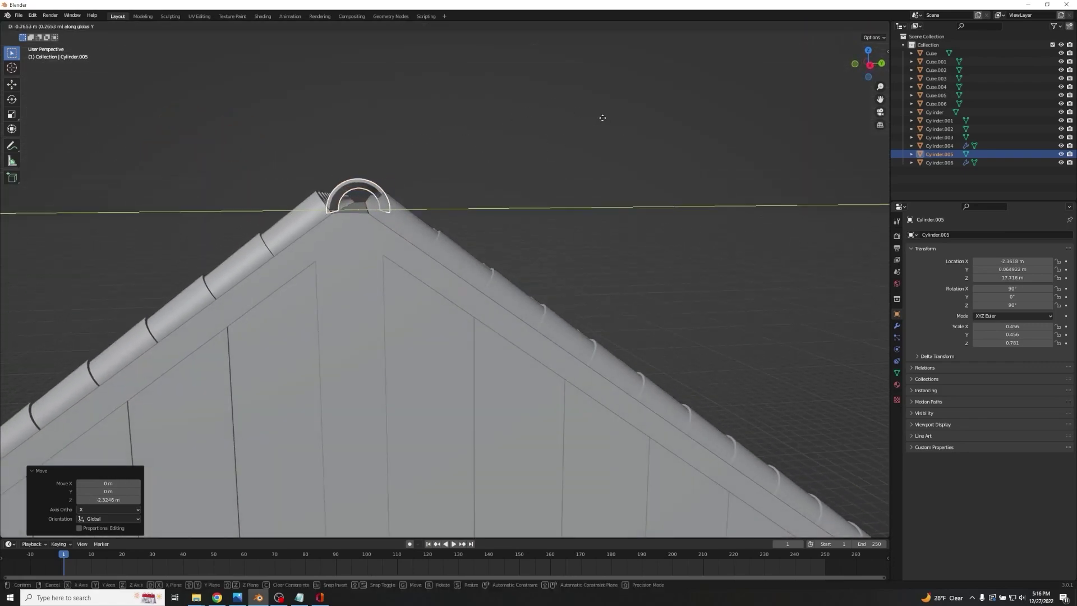
click(594, 119)
middle_drag(595, 119, 522, 162)
key(g)
key(z)
click(619, 118)
key(g)
key(y)
click(613, 127)
Slide the ridge tile along X to the gable edge, at about X -2.199 m.
key(g)
key(x)
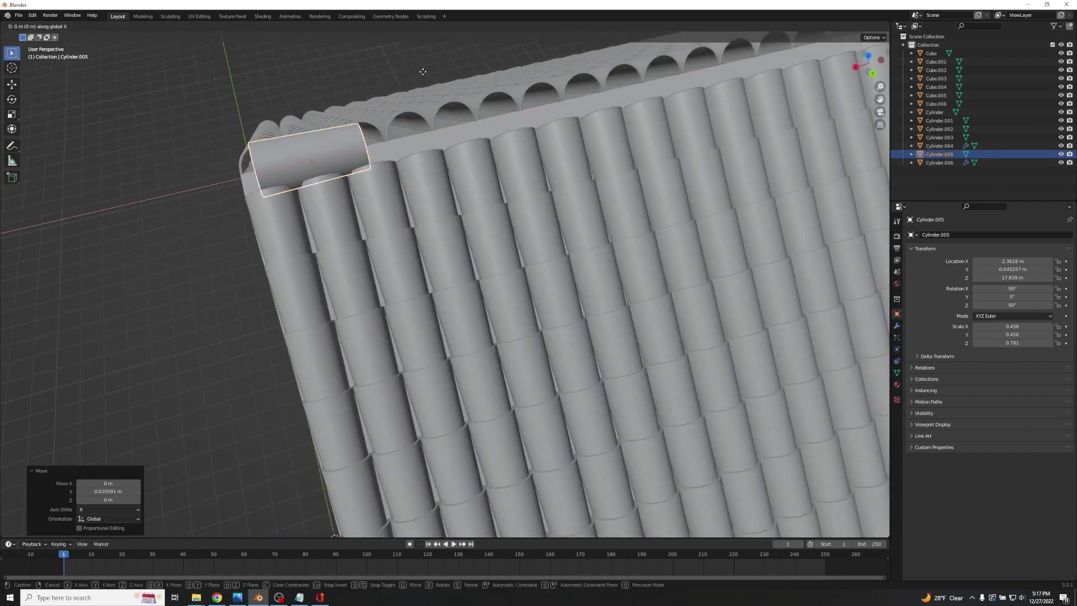
key(z)
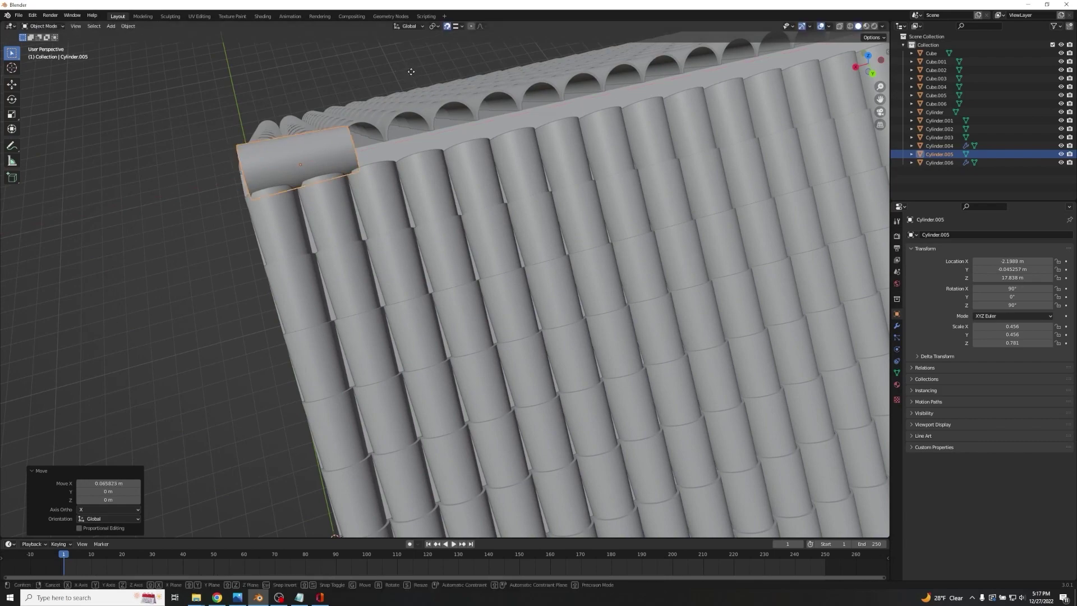
click(412, 76)
right_click(411, 77)
key(ctrl+z)
middle_drag(164, 195, 345, 197)
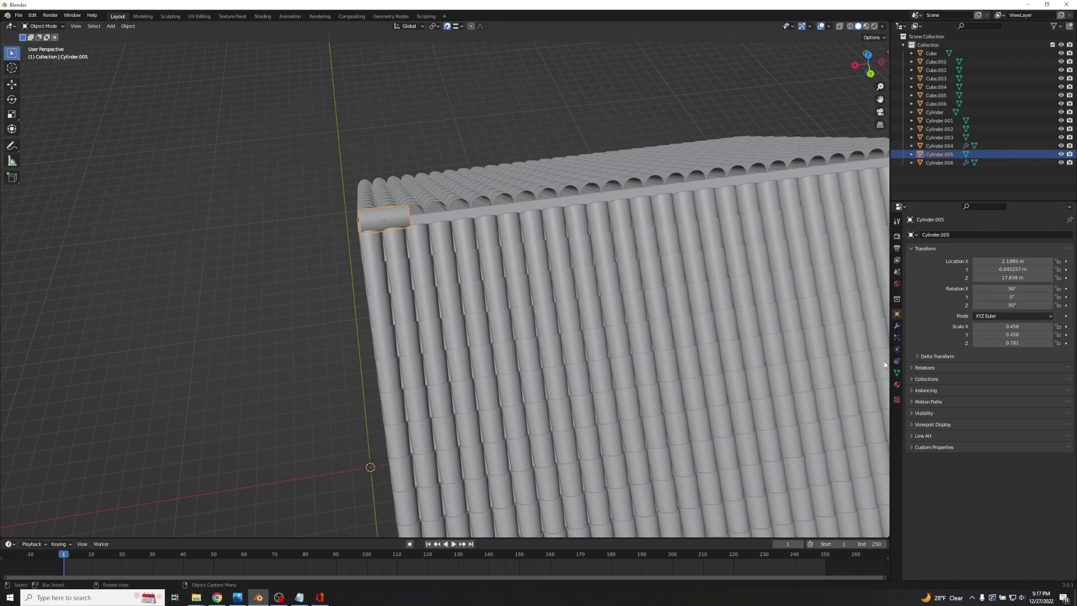
Lower the ridge tile slightly along Z so it rests on the tops of both tiled slopes.
click(897, 327)
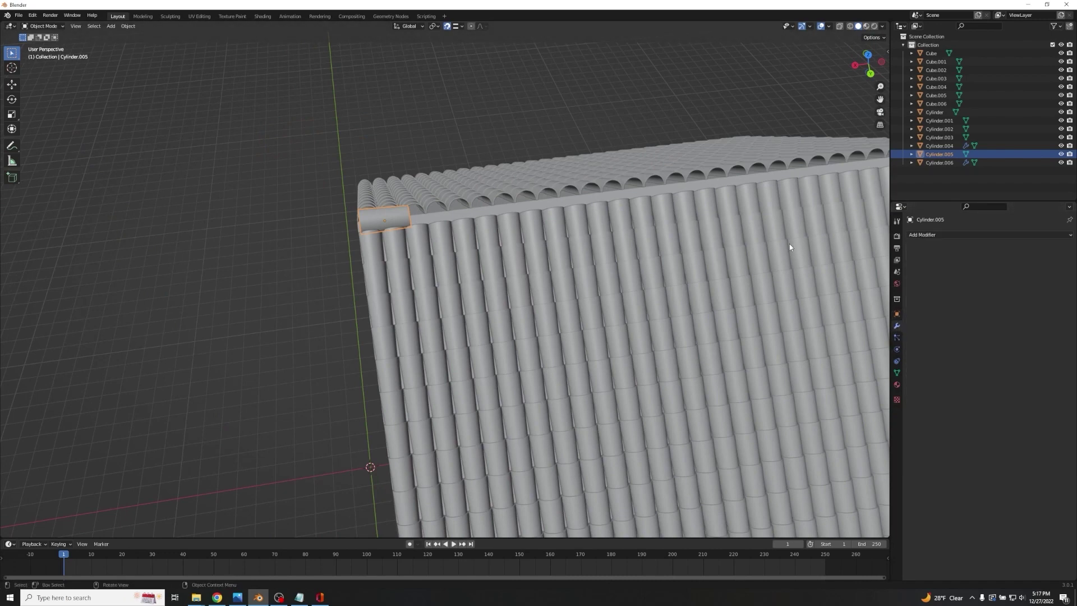
middle_drag(452, 201, 488, 156)
scroll(484, 165, up, 3)
middle_drag(320, 144, 344, 195)
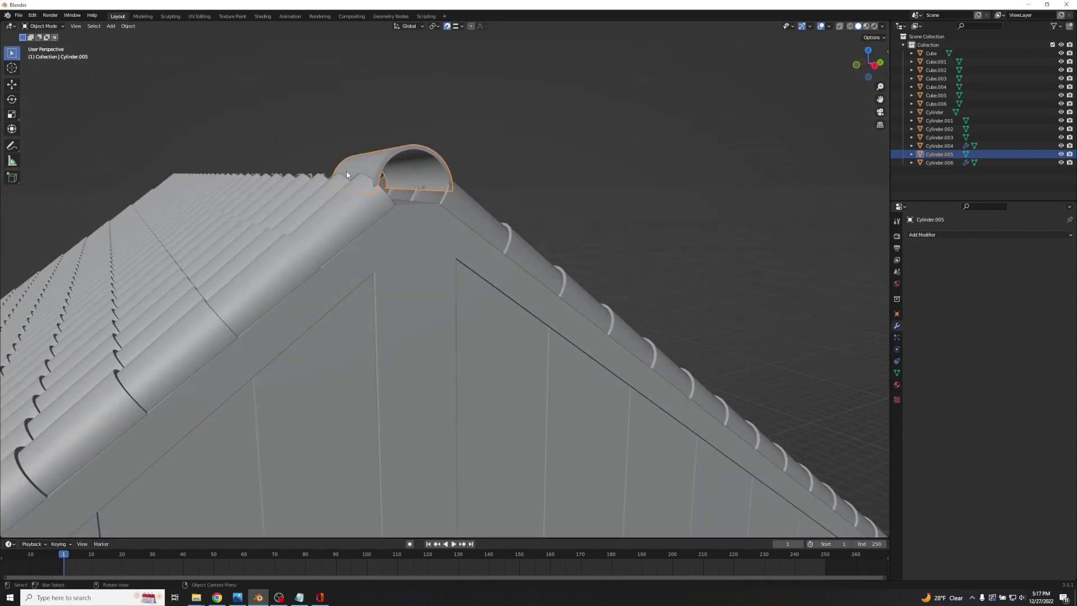
scroll(485, 84, down, 2)
key(g)
key(z)
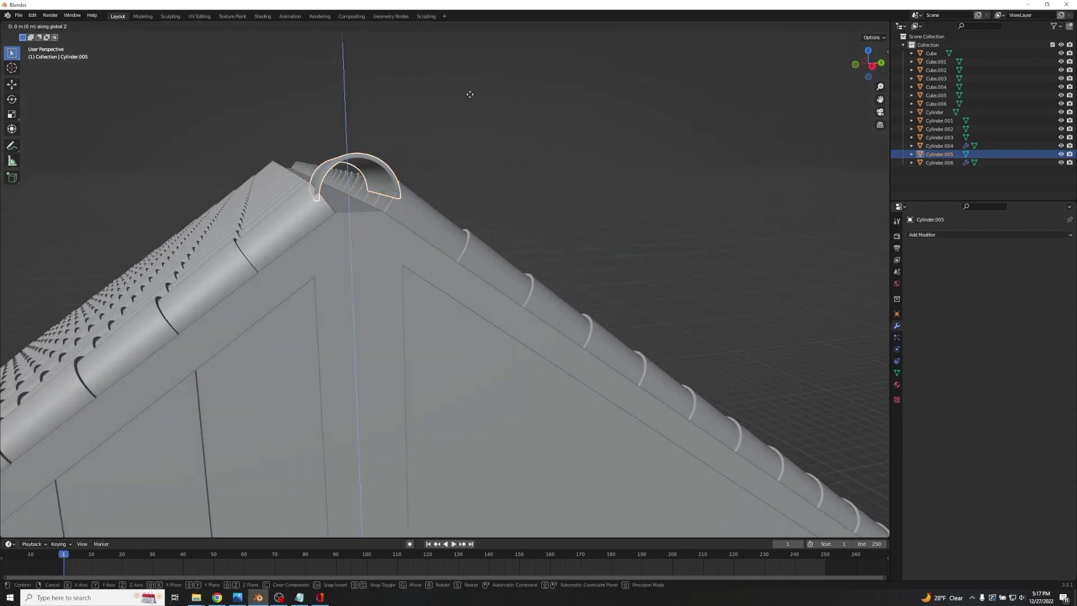
click(476, 109)
Add an Array modifier to the ridge tile.
scroll(463, 109, down, 1)
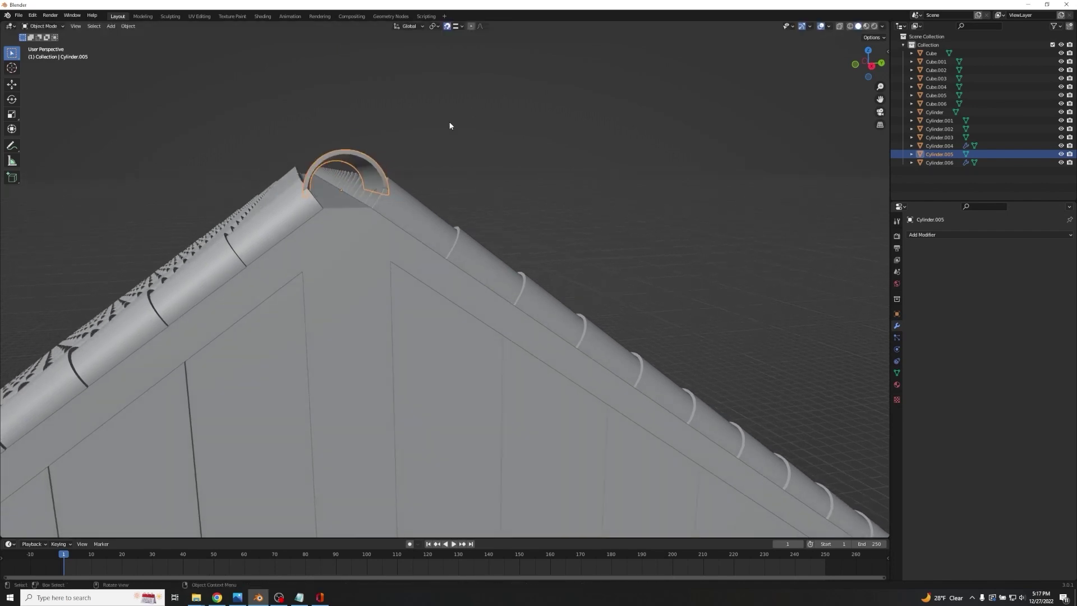
click(923, 236)
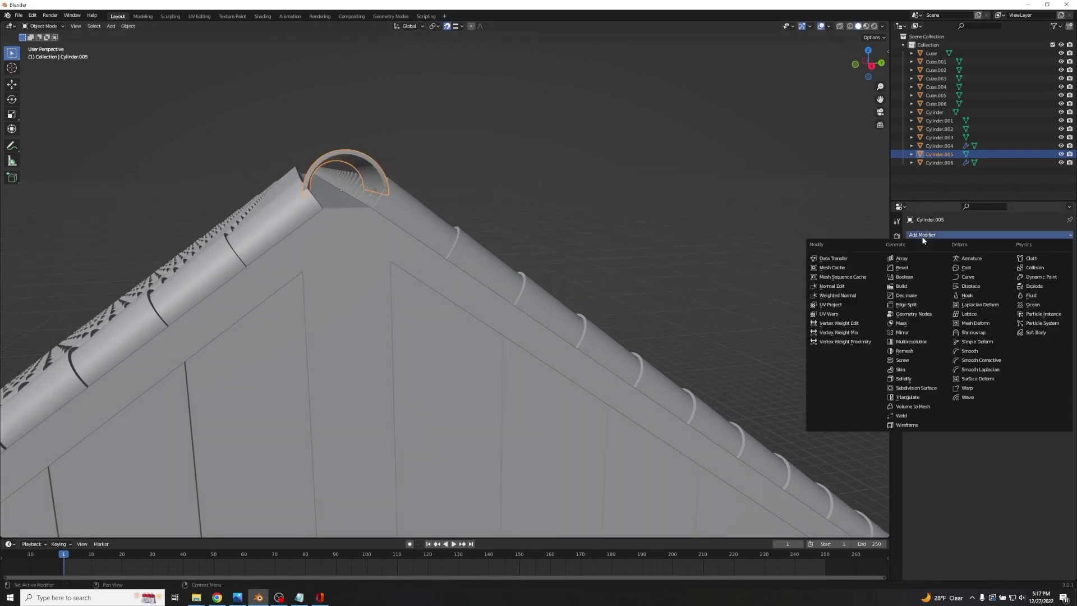
click(902, 258)
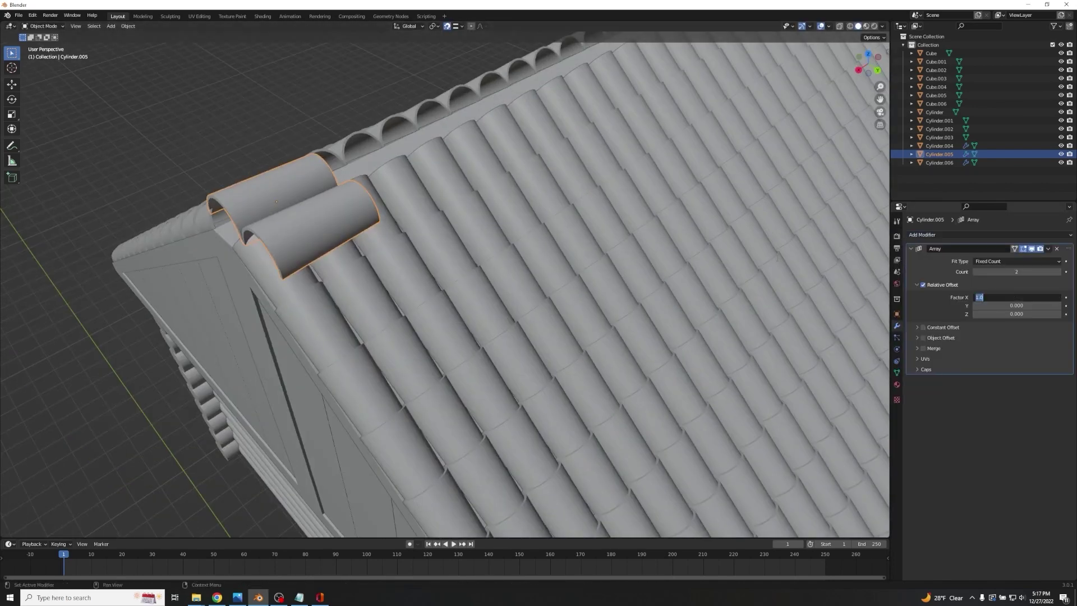
Set the ridge tile array's relative offset to 0 on X and -0.8 on Z so the tiles overlap along the ridge.
text(0)
key(Tab)
key(Tab)
text(0.8)
key(Return)
click(1016, 314)
text(-.8)
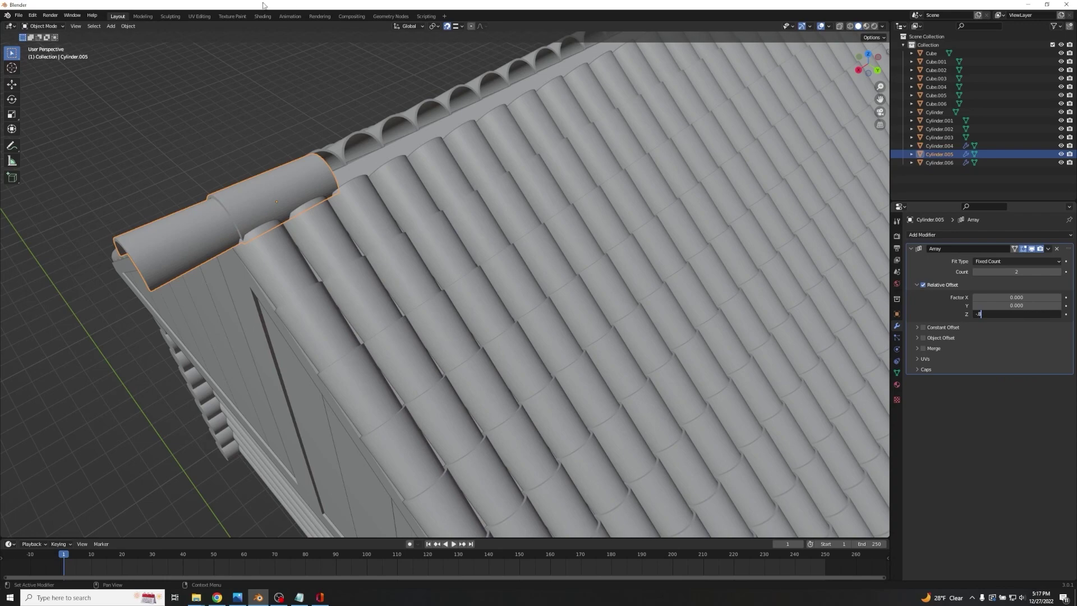
key(Return)
Set the ridge tile array's count to 17 so the row runs the length of the roof.
scroll(861, 294, down, 2)
middle_drag(862, 295, 812, 298)
scroll(736, 262, up, 1)
scroll(613, 250, down, 4)
shift+middle_drag(614, 251, 534, 274)
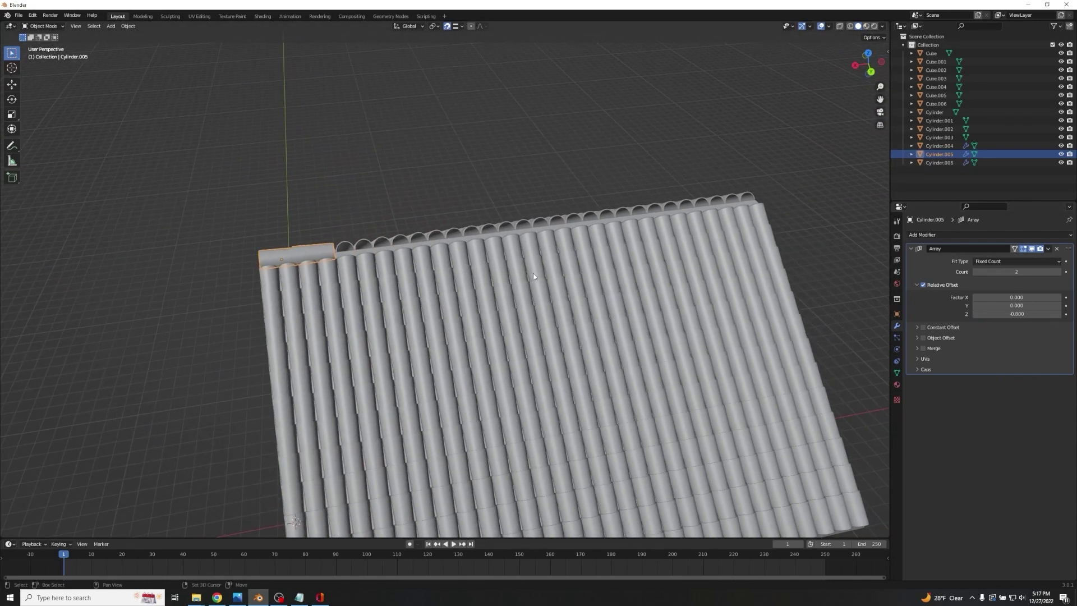
drag(1010, 271, 1043, 272)
click(1003, 274)
text(17)
key(Return)
middle_drag(649, 126, 645, 55)
Shift the ridge tile's mesh along X in Edit Mode to align the row with the gable ends, then deselect it.
key(Tab)
middle_drag(708, 88, 620, 406)
scroll(620, 406, up, 3)
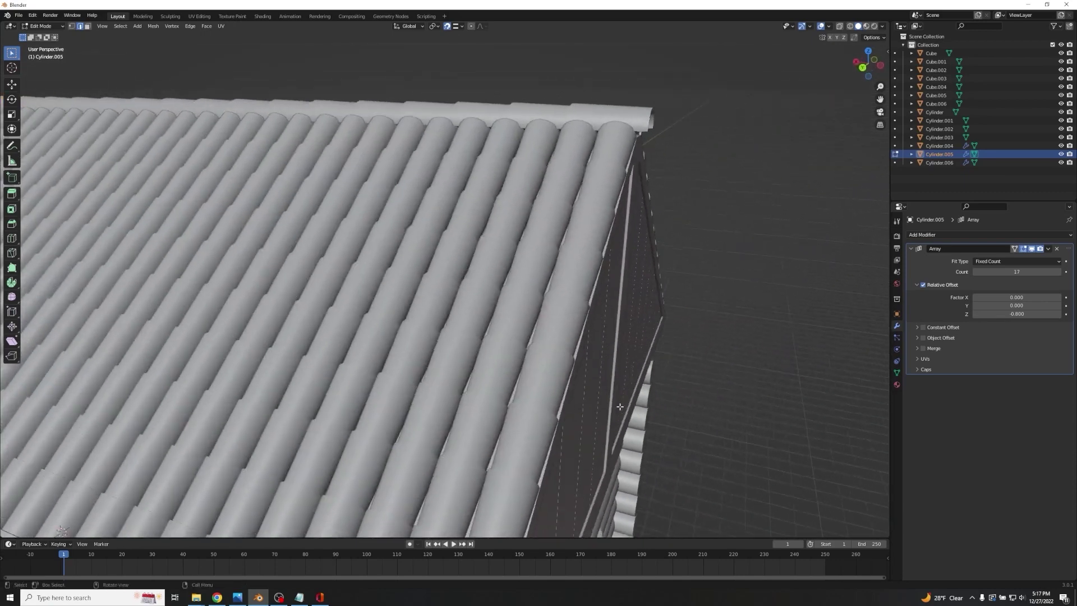
key(g)
key(x)
click(719, 341)
middle_drag(721, 341, 675, 342)
key(Tab)
click(676, 342)
scroll(676, 342, down, 9)
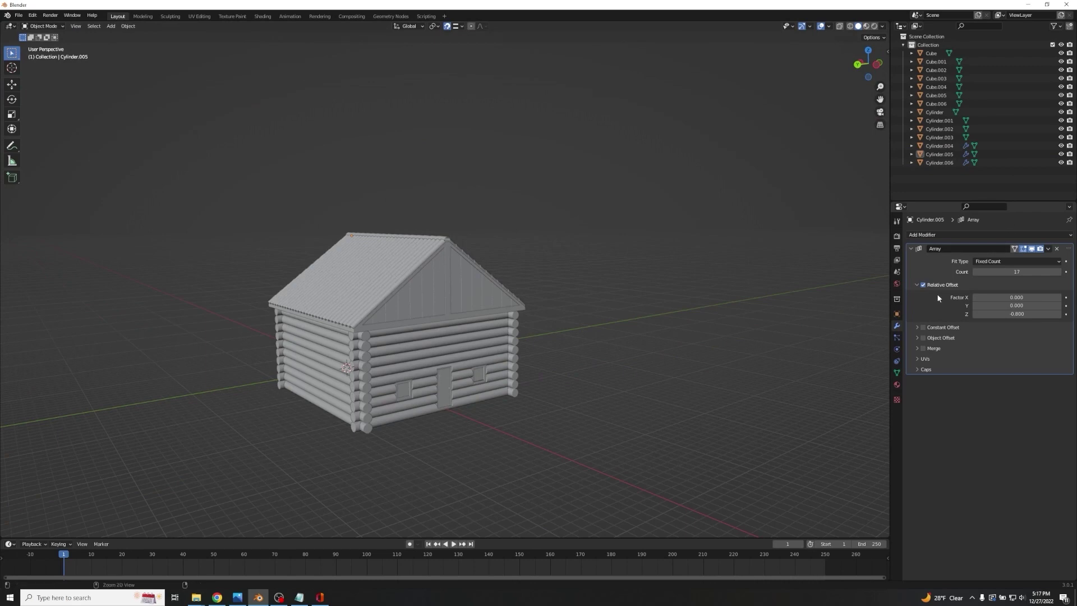
Apply the Array modifiers on the ridge tile row and on the tiles of both roof slopes.
key(ctrl+a)
middle_drag(594, 297, 331, 356)
click(332, 355)
key(ctrl+a)
key(ctrl+a)
middle_drag(708, 268, 653, 240)
click(434, 271)
key(ctrl+a)
key(ctrl+a)
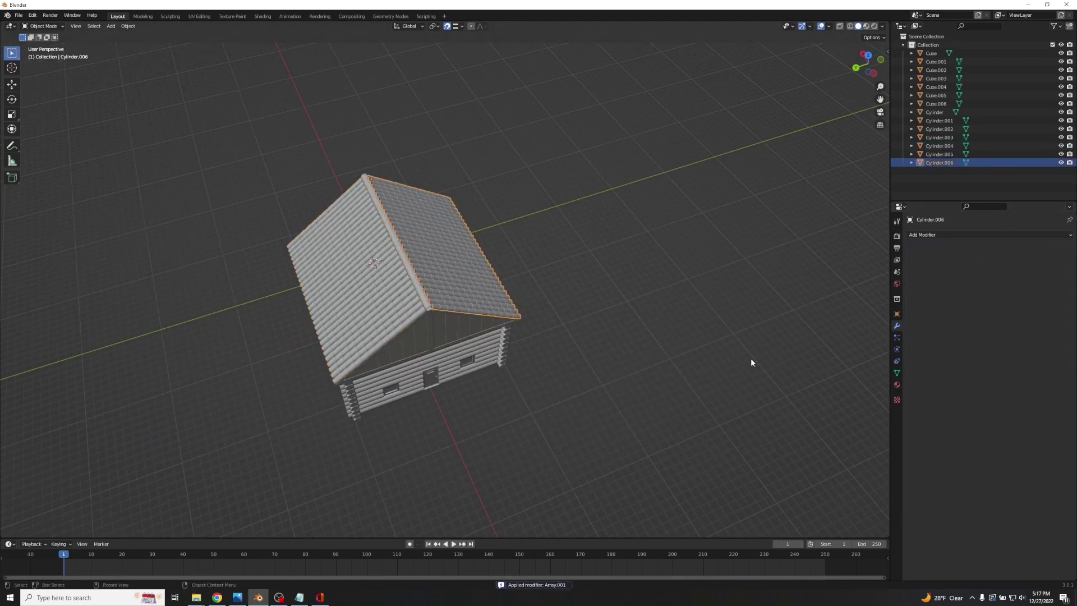
Rotate the front door about the Z axis so it stands open, and deselect it.
click(752, 362)
middle_drag(751, 362, 637, 264)
scroll(638, 263, up, 1)
click(449, 411)
key(r)
key(z)
click(431, 476)
middle_drag(560, 380, 537, 330)
click(582, 395)
Examine the finished cabin from several angles, checking the gable boards, roof edge, log corners and open door.
scroll(631, 385, up, 2)
middle_drag(585, 363, 543, 365)
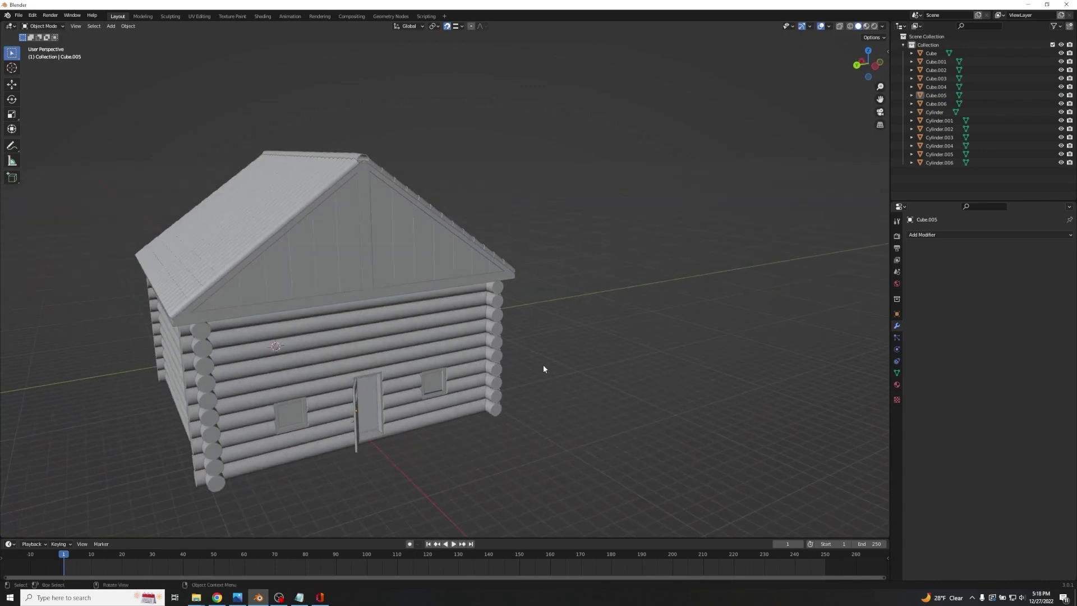
middle_drag(536, 368, 551, 342)
middle_drag(426, 256, 272, 270)
scroll(496, 260, up, 4)
shift+middle_drag(495, 260, 268, 276)
middle_drag(547, 306, 426, 268)
click(425, 268)
middle_drag(340, 218, 552, 195)
click(370, 219)
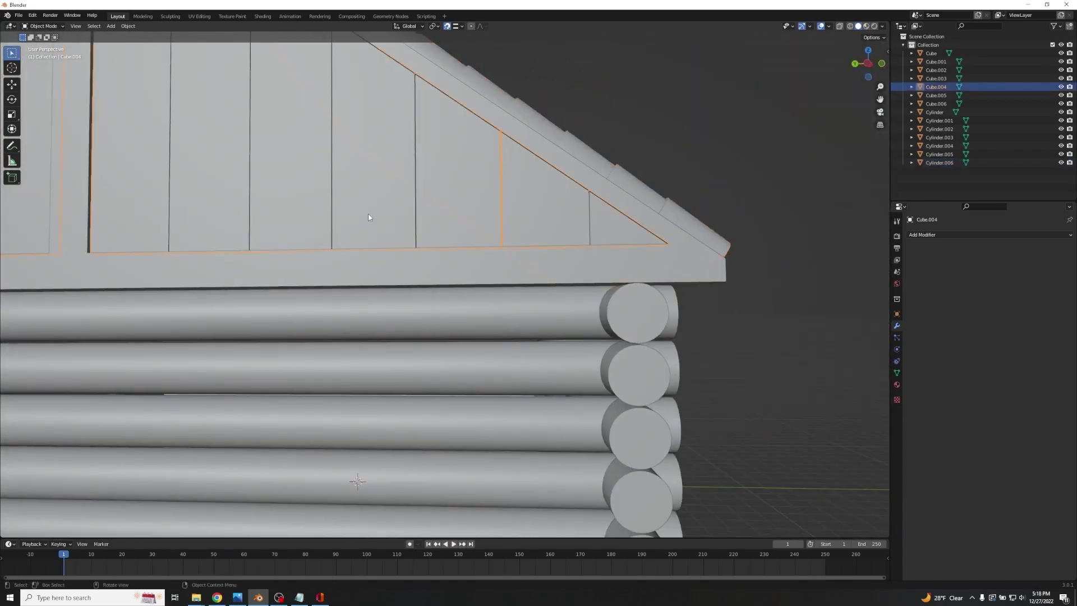
click(394, 259)
scroll(394, 260, down, 4)
middle_drag(395, 259, 468, 272)
click(260, 428)
scroll(259, 428, down, 3)
middle_drag(259, 428, 382, 397)
middle_drag(502, 345, 317, 380)
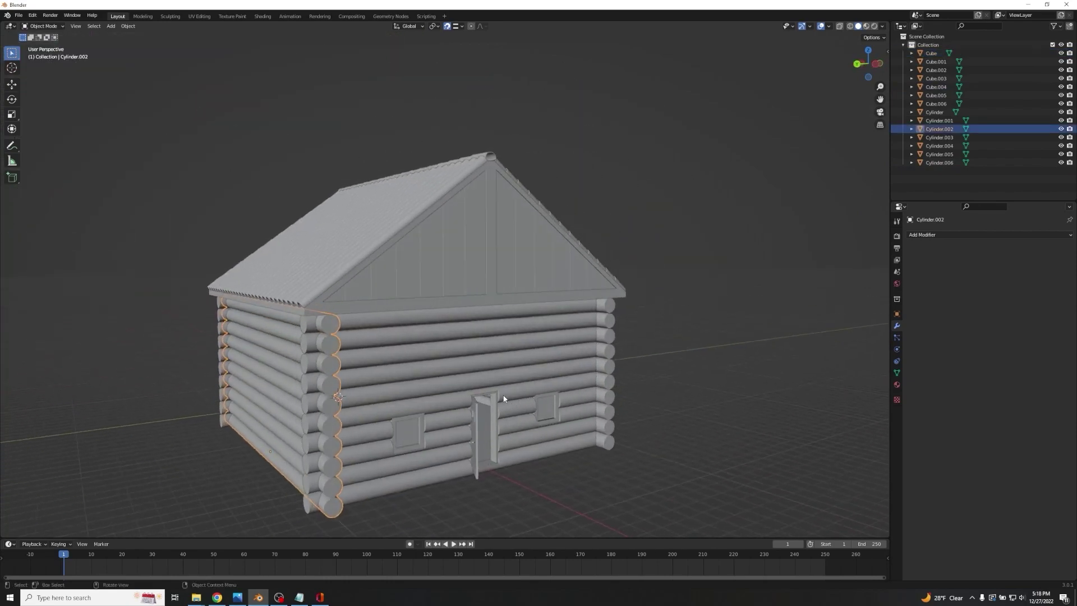
middle_drag(506, 399, 436, 399)
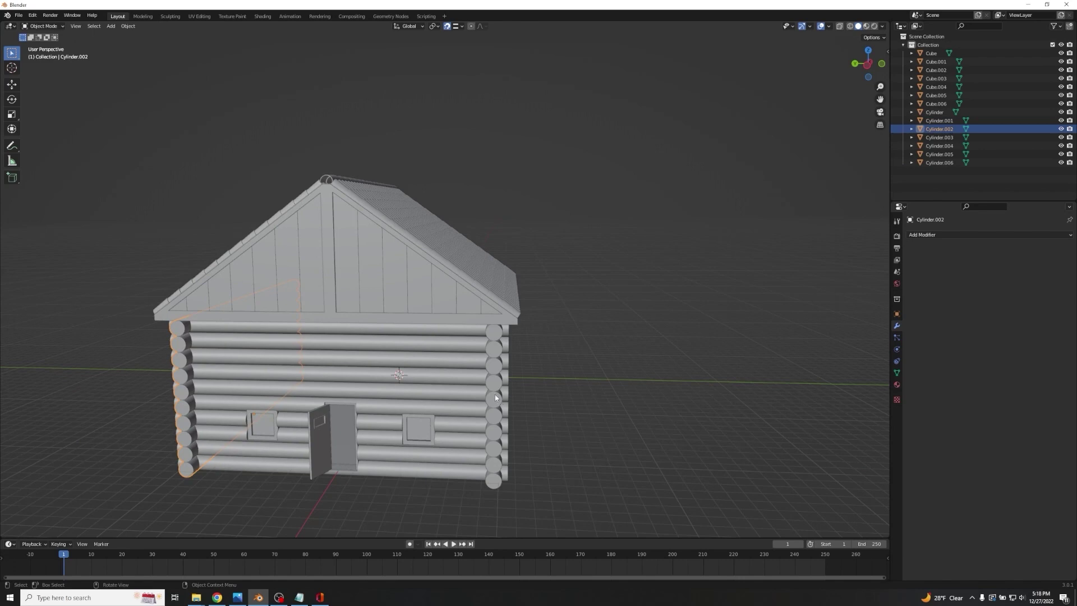